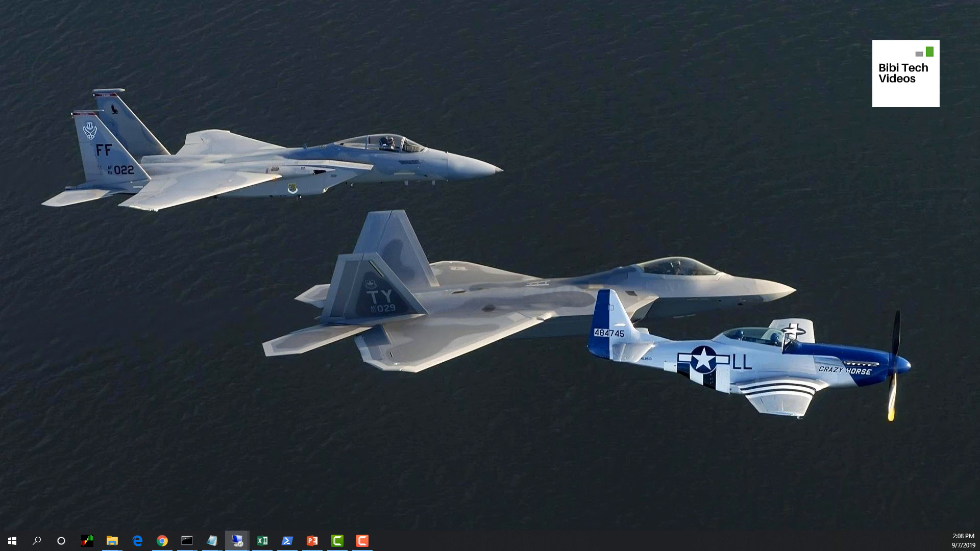
- Switch to the sccm01 remote desktop session and open Server Manager
left_click(237, 541)
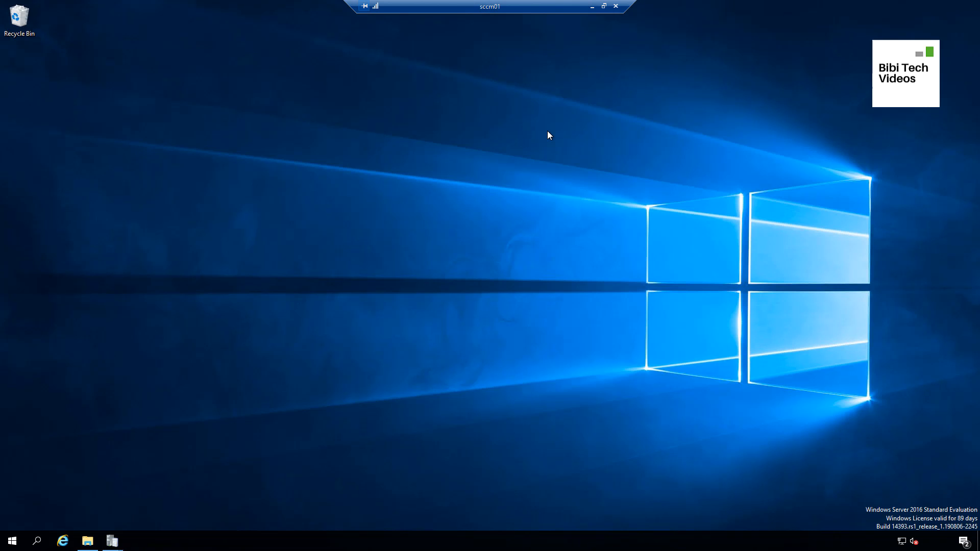
left_click(10, 541)
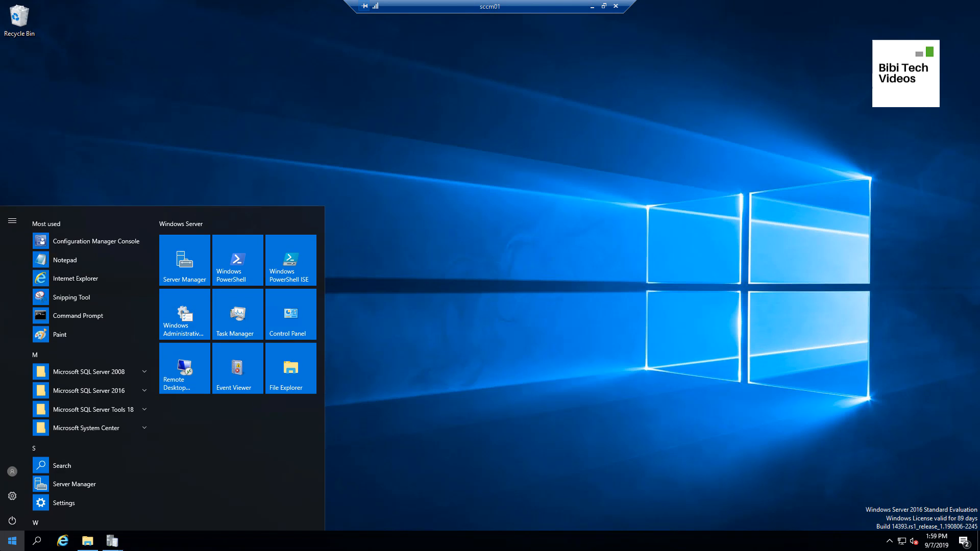
left_click(185, 257)
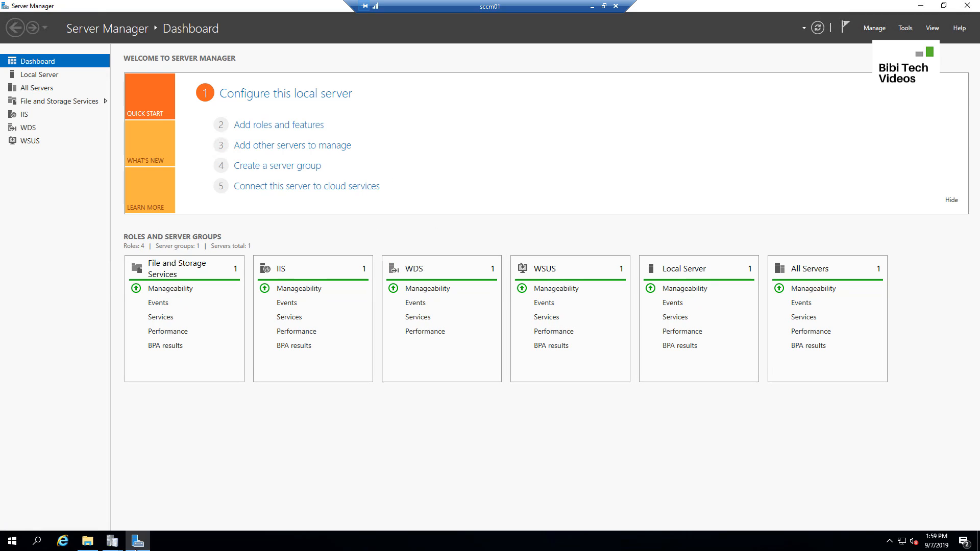
- Open the Configuration Manager Console and display the Distribution Points list in the Administration workspace
left_click(12, 541)
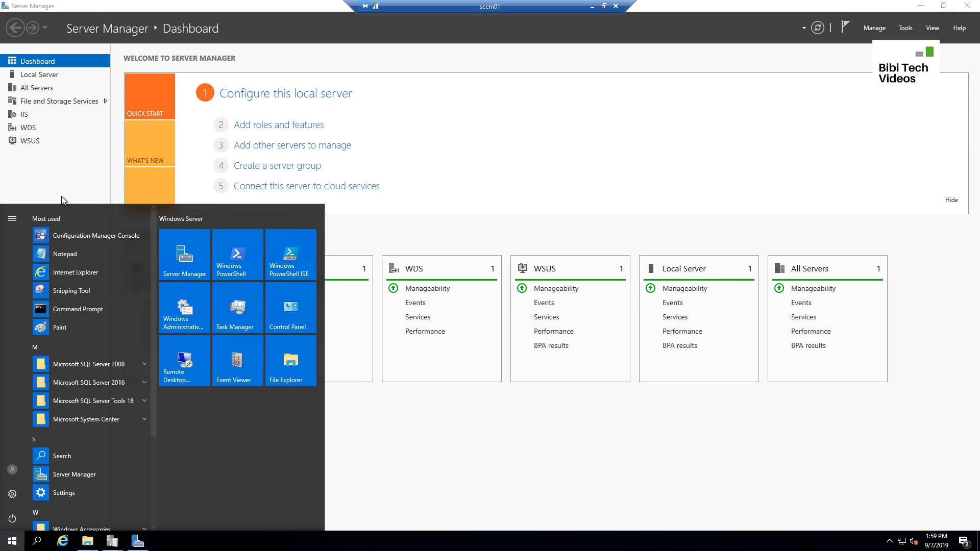
left_click(581, 412)
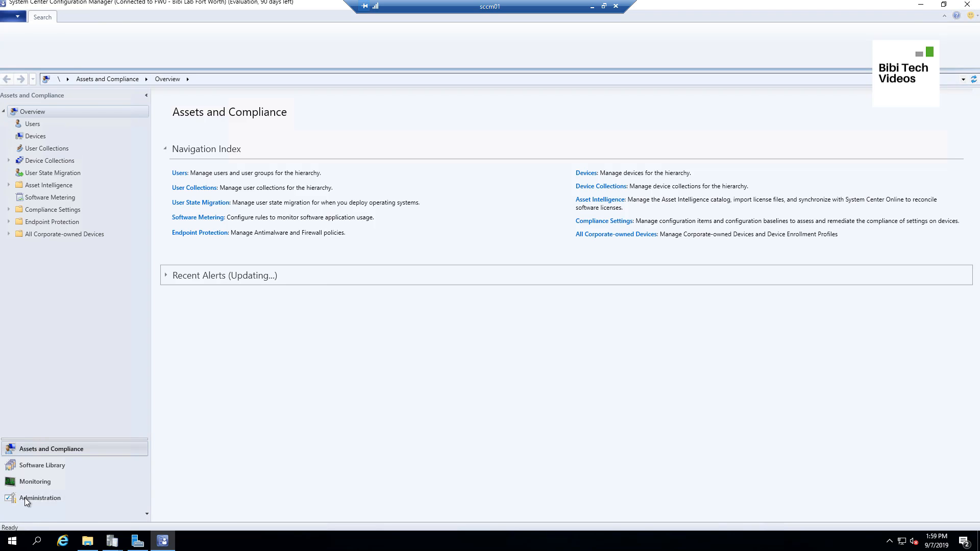
left_click(24, 498)
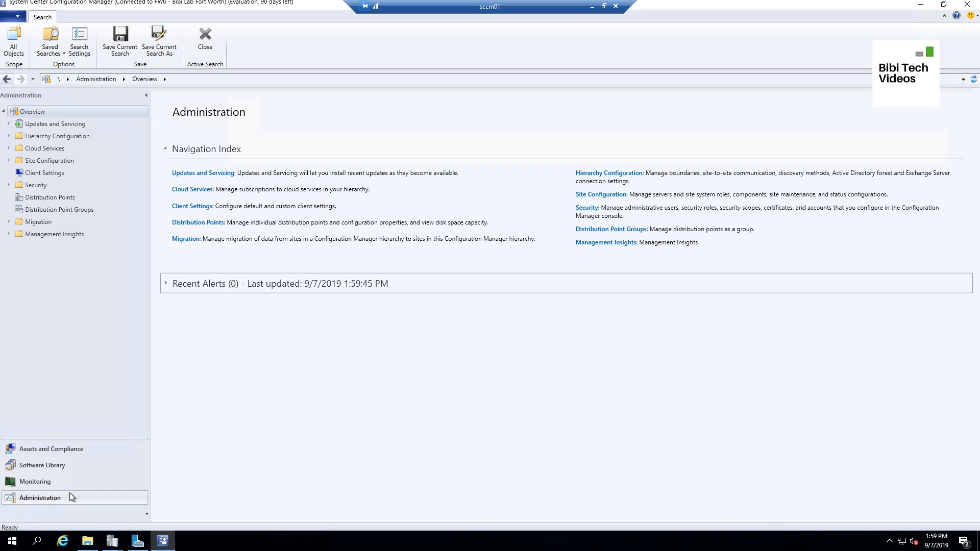
left_click(46, 161)
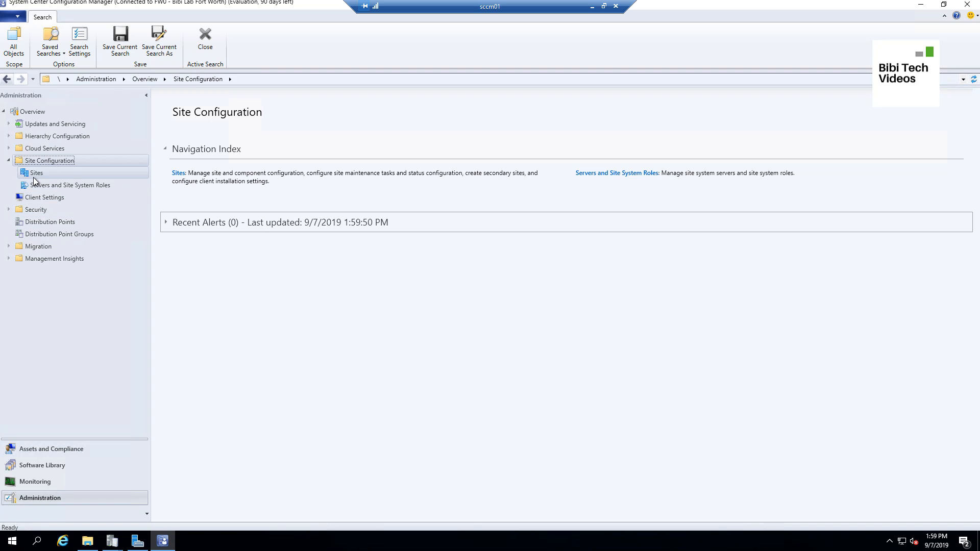
left_click(33, 177)
left_click(41, 184)
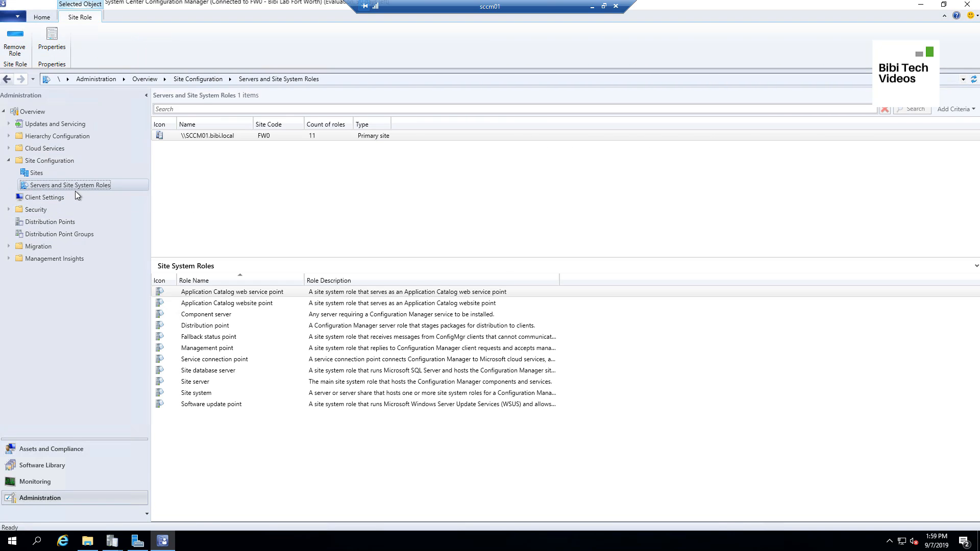
left_click(54, 222)
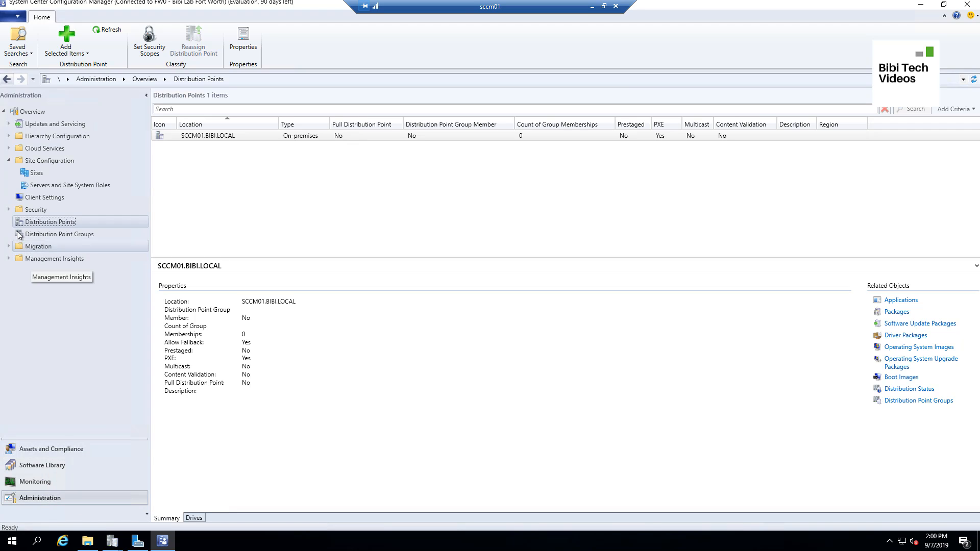
- Disable PXE support for clients on the SCCM01.BIBI.LOCAL distribution point, agree to remove Windows Deployment Services, and save the properties
left_click(212, 136)
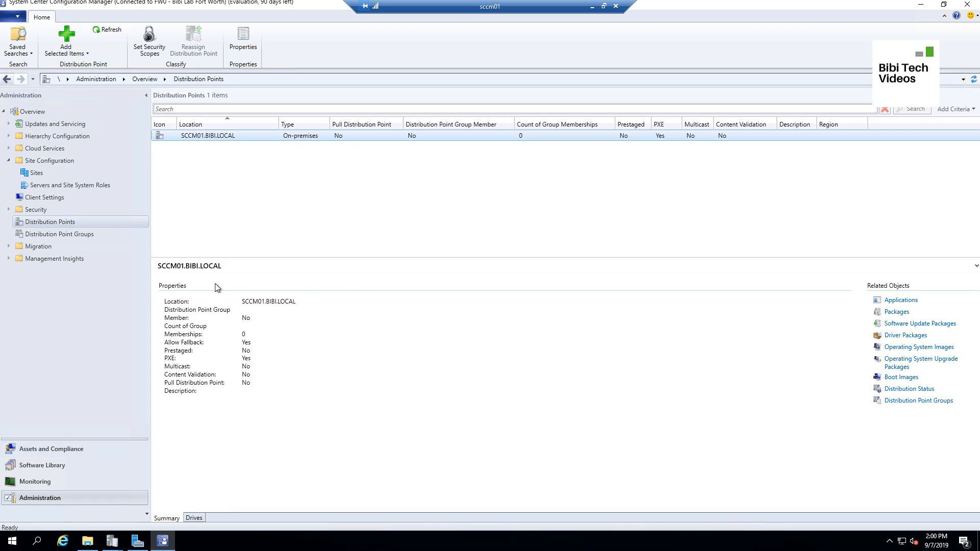
right_click(239, 133)
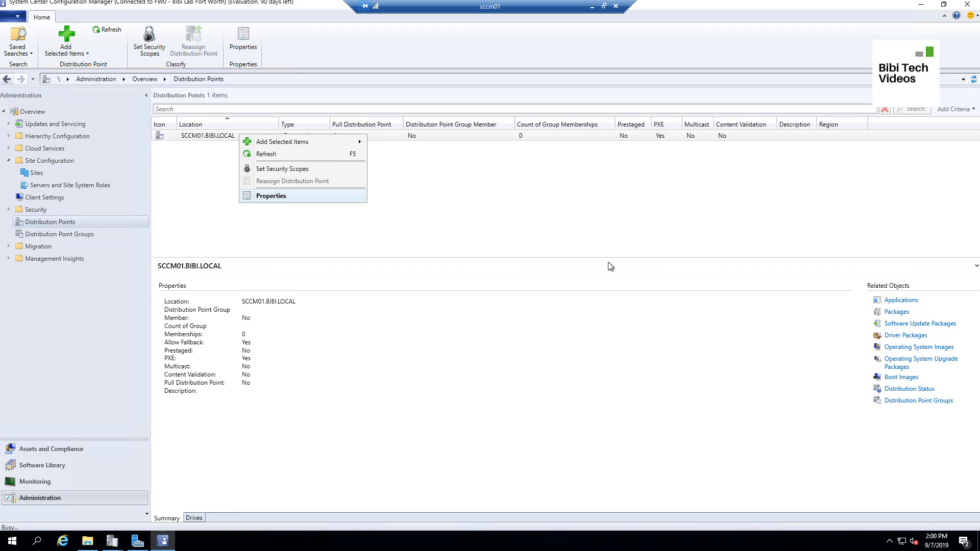
key("Return")
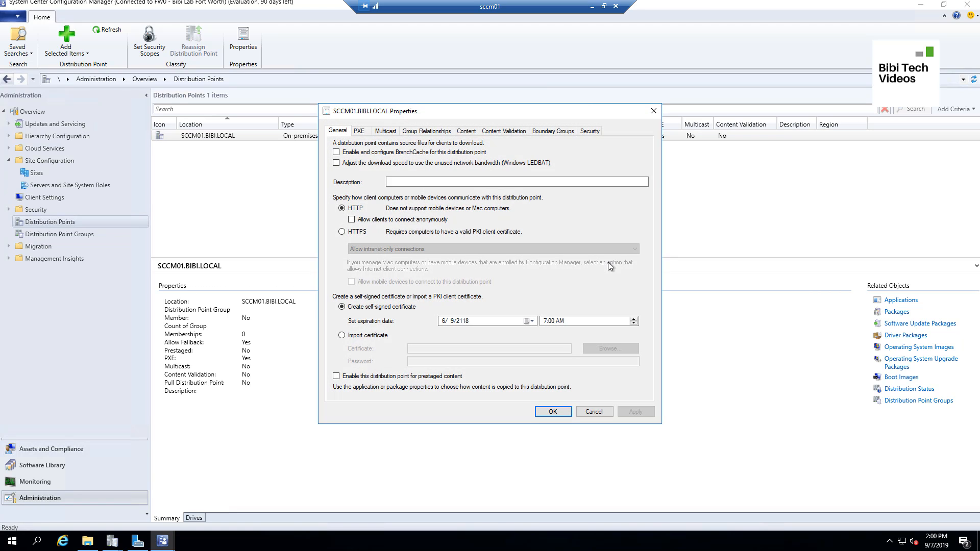
left_click(360, 134)
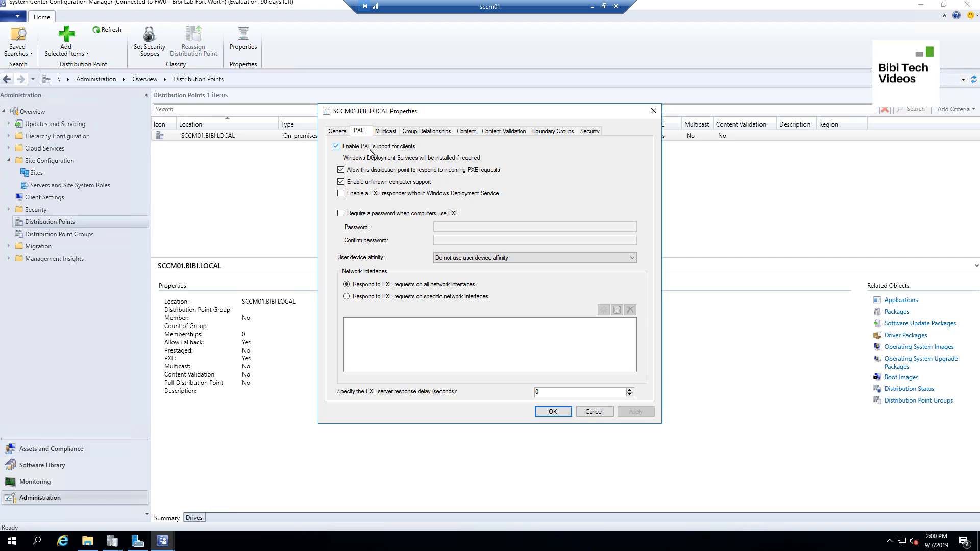
left_click(337, 147)
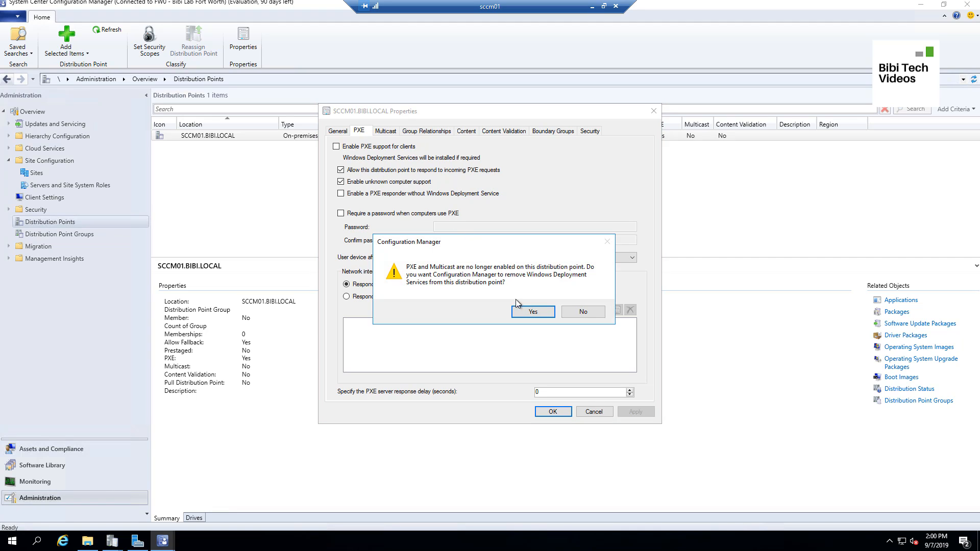
left_click(522, 313)
left_click(637, 410)
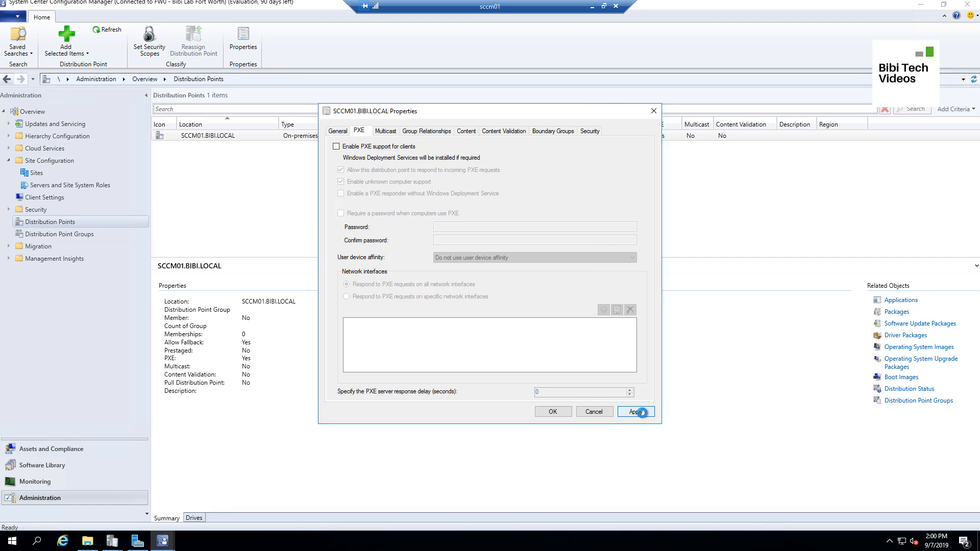
left_click(554, 412)
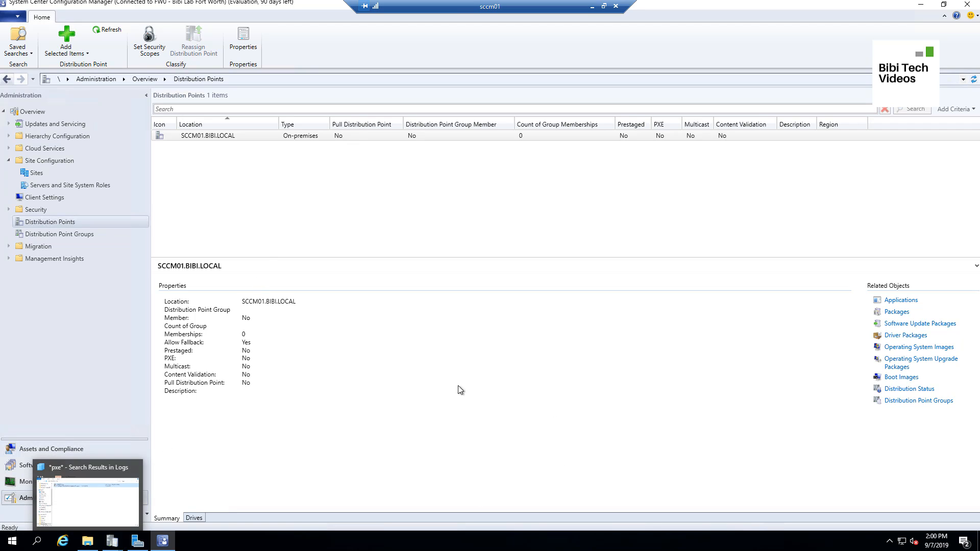
- Open SMSPXE.log from the Logs search results and move the log window aside to read its latest entries
left_click(90, 544)
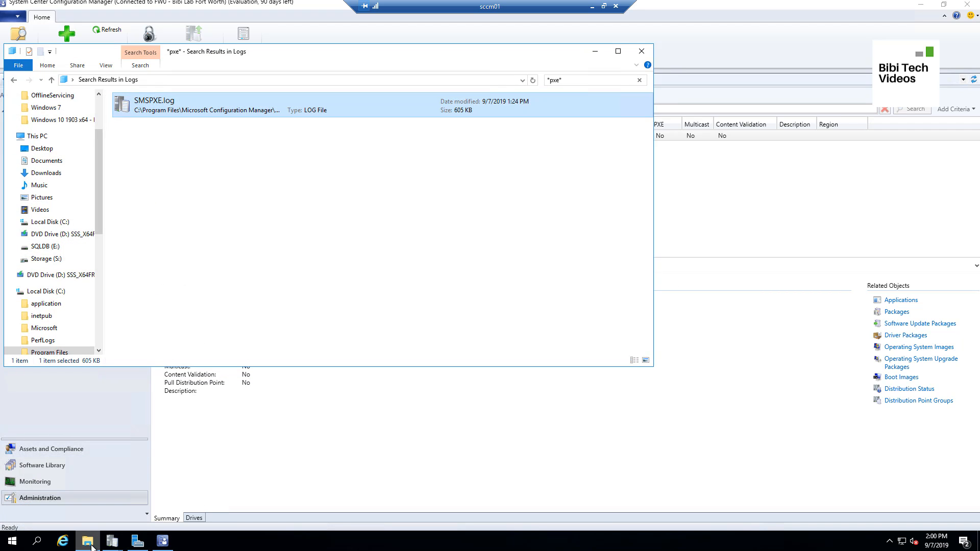
double_click(165, 110)
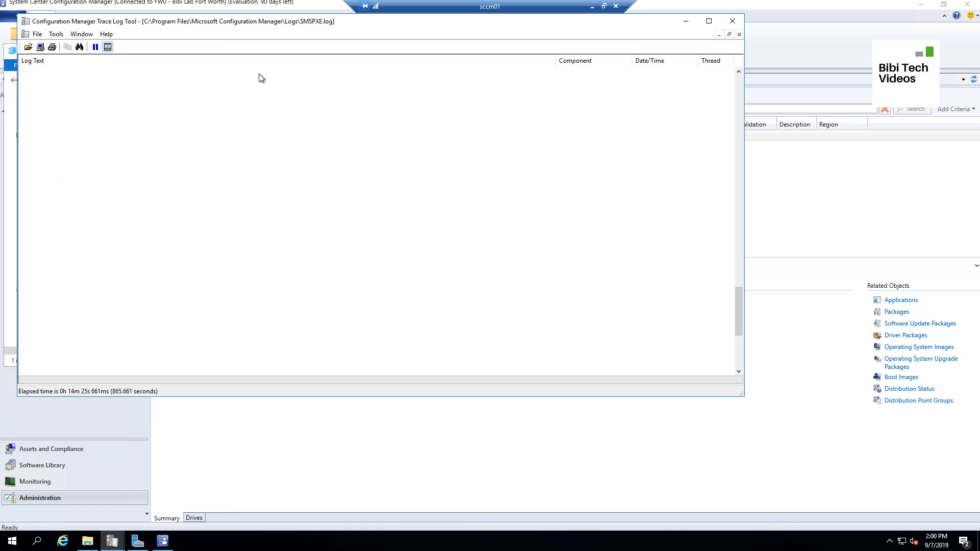
mouse_move(270, 26)
left_mouse_down()
mouse_move(691, 88)
mouse_move(599, 98)
left_mouse_up()
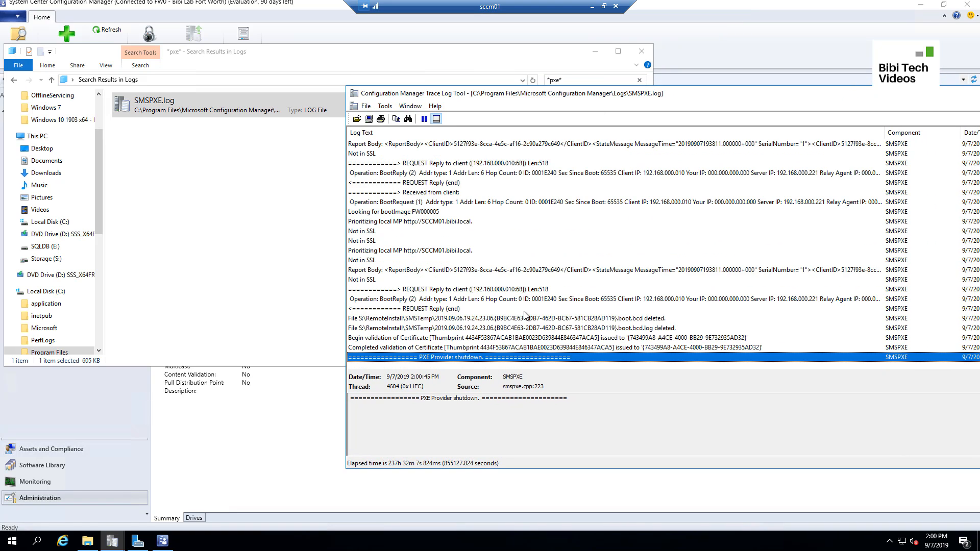
- Search the Logs folder for "dis", open distmgr.log and select the entry about the WDS removal
left_click(220, 295)
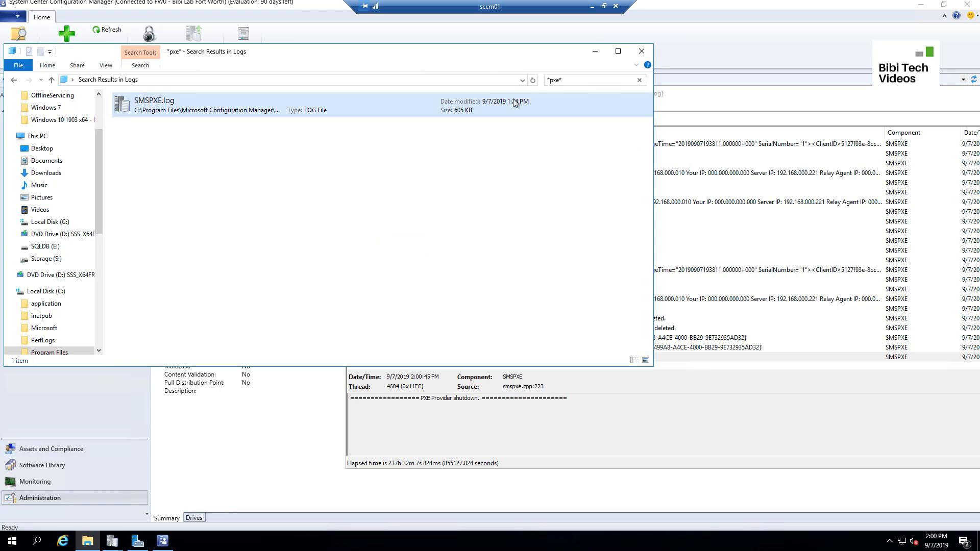
left_click(588, 78)
key("BackSpace")
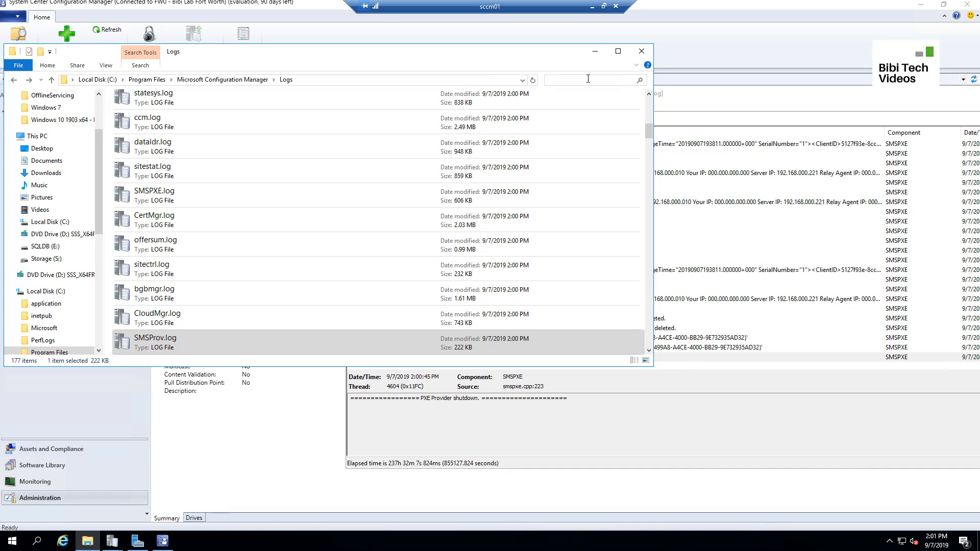
type("dis")
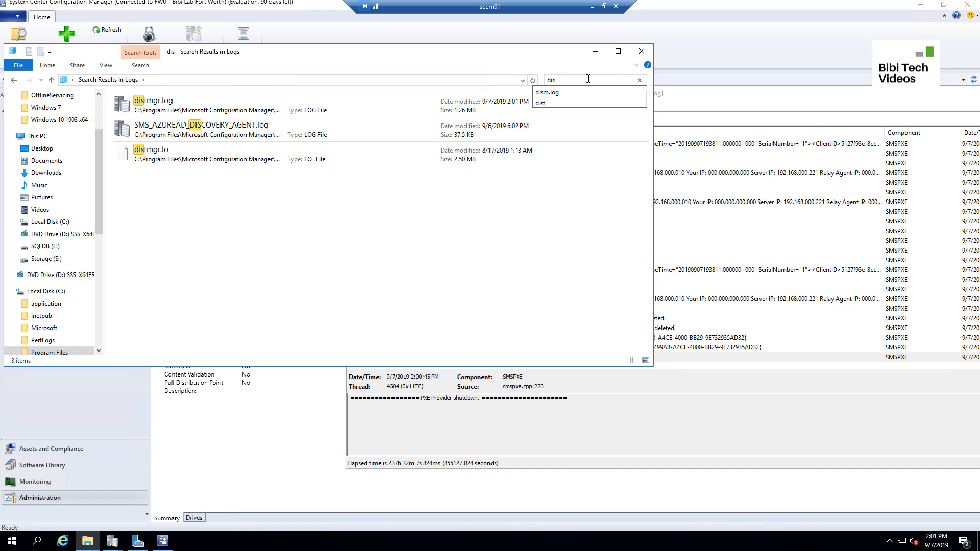
double_click(173, 111)
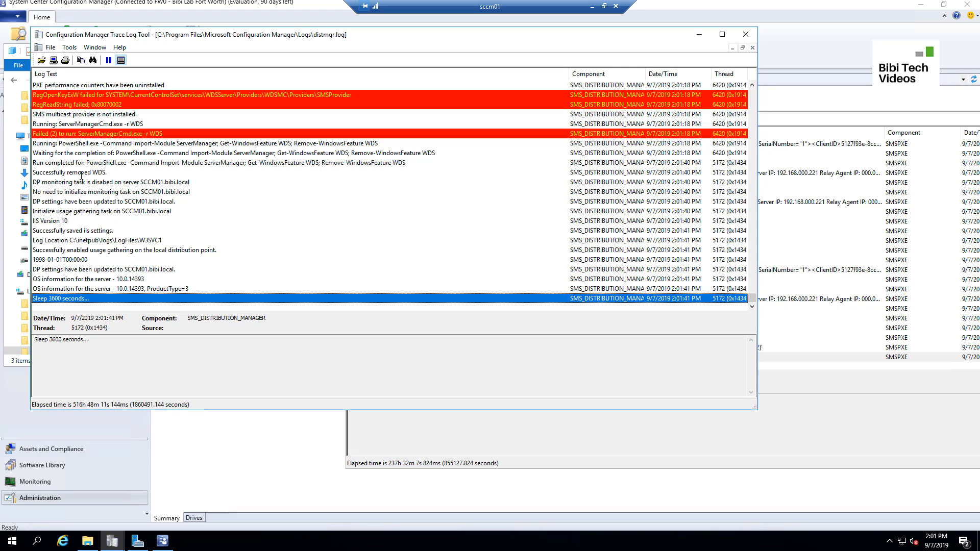
left_click(39, 173)
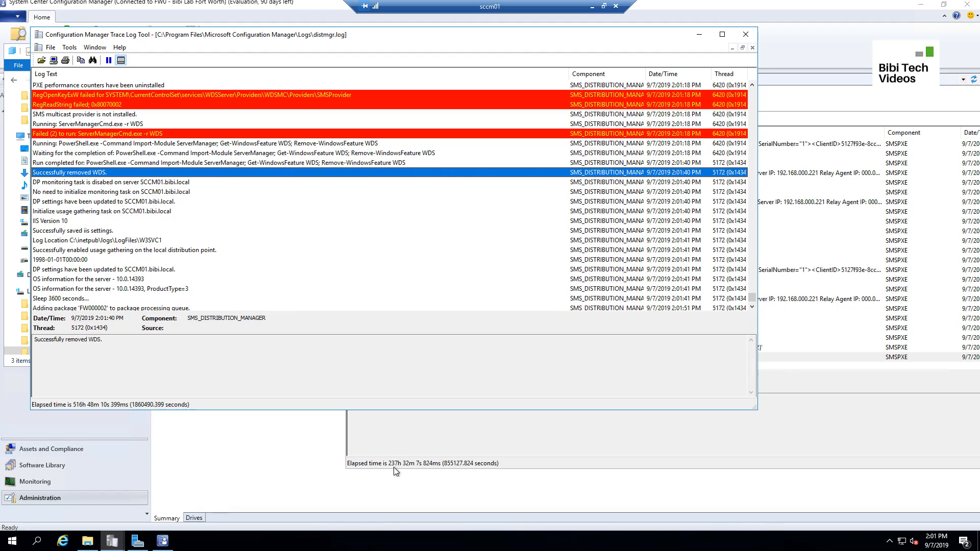
- Switch to Server Manager, refresh the dashboard and check the manageability details of File and Storage Services
left_click(138, 542)
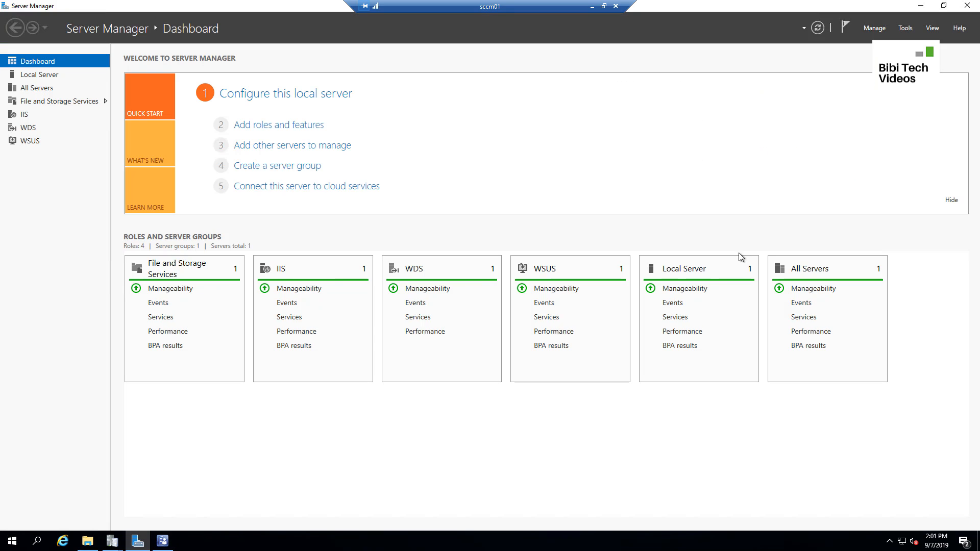
left_click(816, 29)
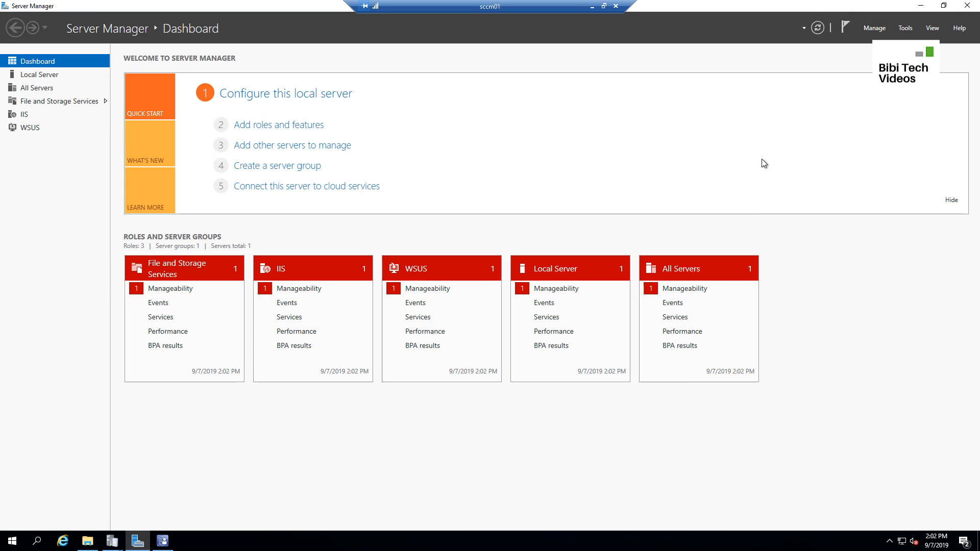
left_click(175, 292)
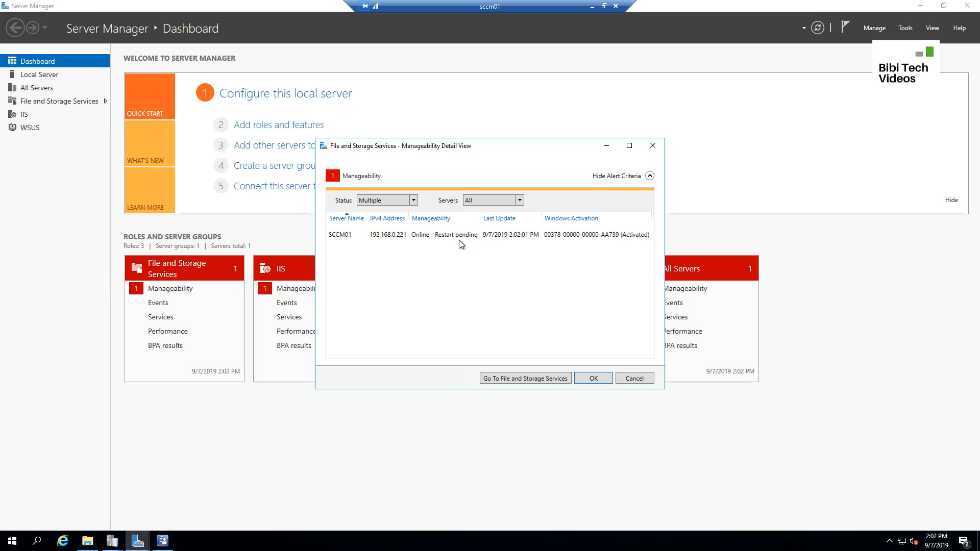
left_click(597, 378)
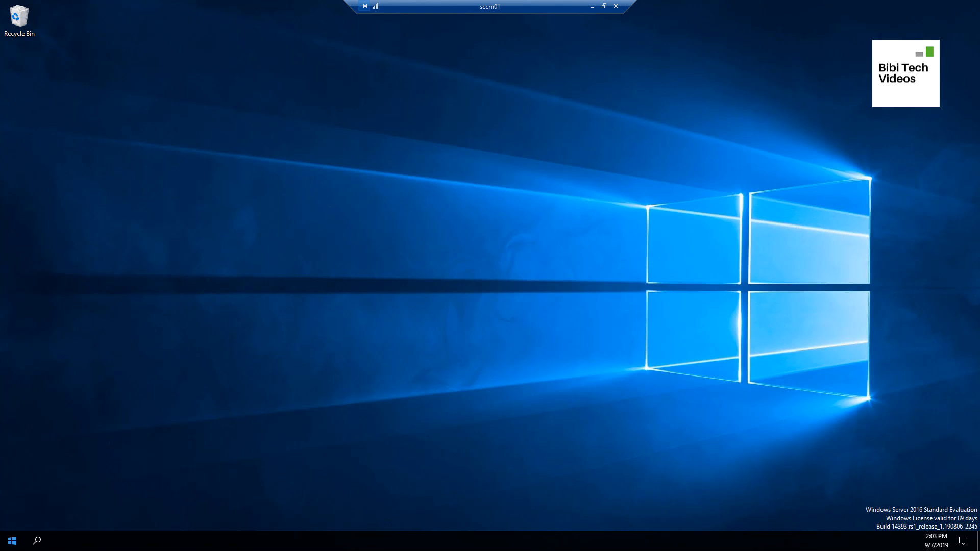
- Reopen Server Manager on the restarted server and maximize its window
key("super")
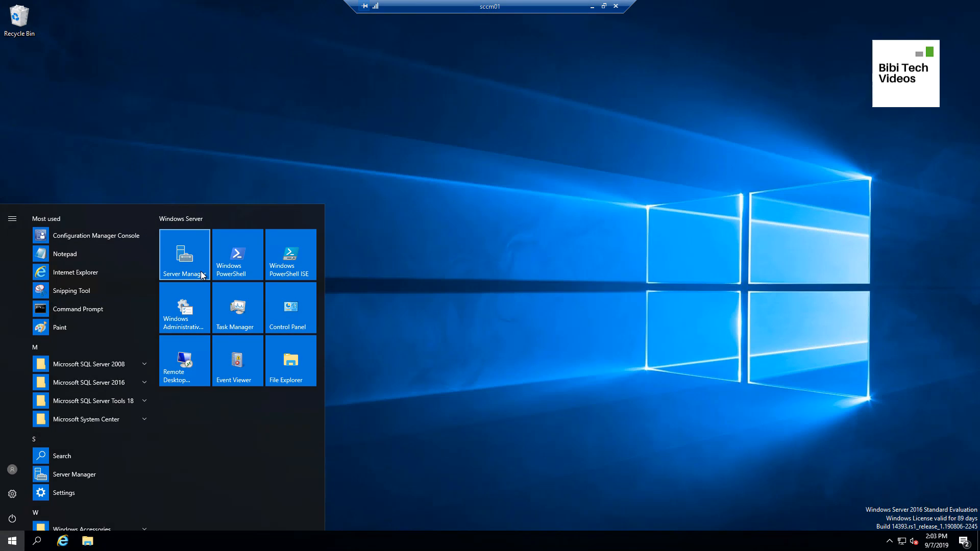
left_click(487, 207)
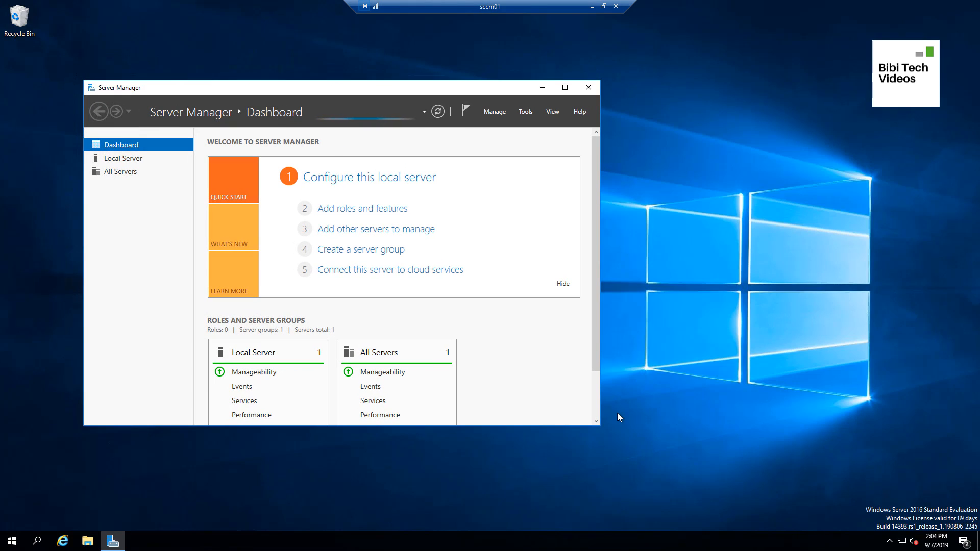
left_click(565, 89)
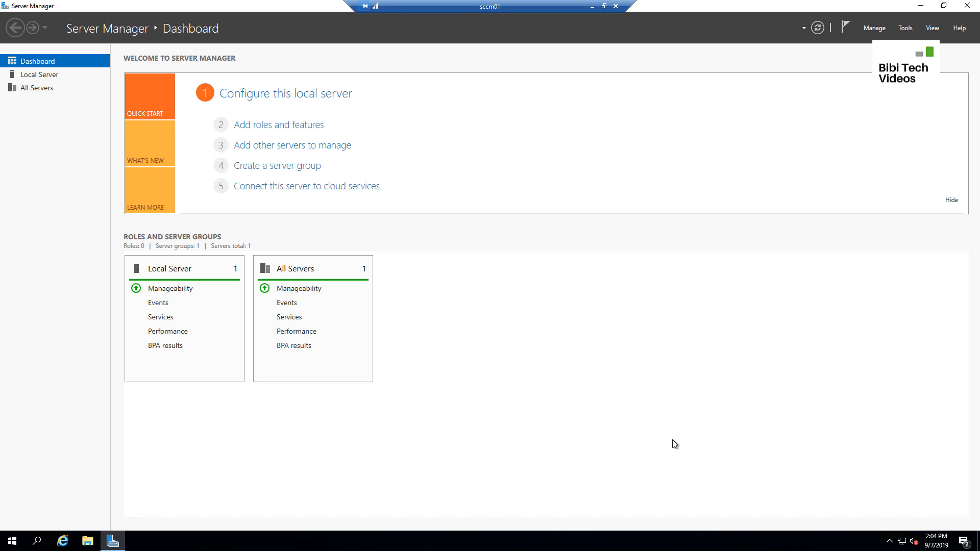
- Check the server's running processes and CPU load in Task Manager, and close it
right_click(547, 547)
left_click(605, 497)
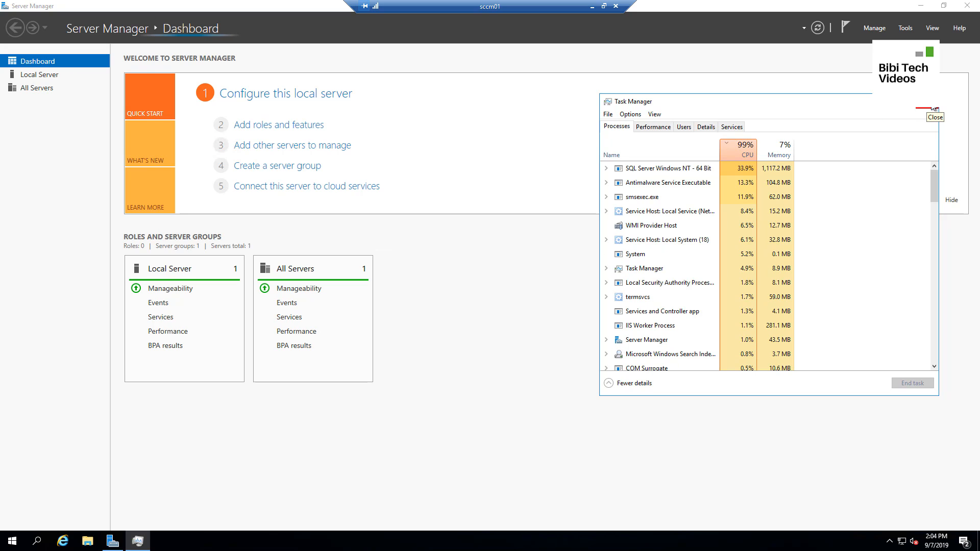
left_click(933, 109)
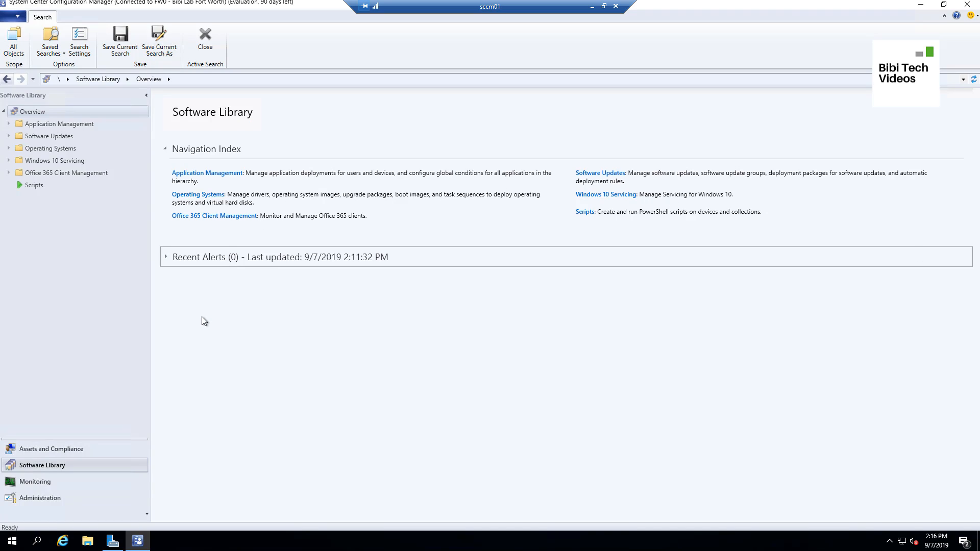
- Open the Storage (S:) drive in File Explorer to examine its folders
left_click(87, 542)
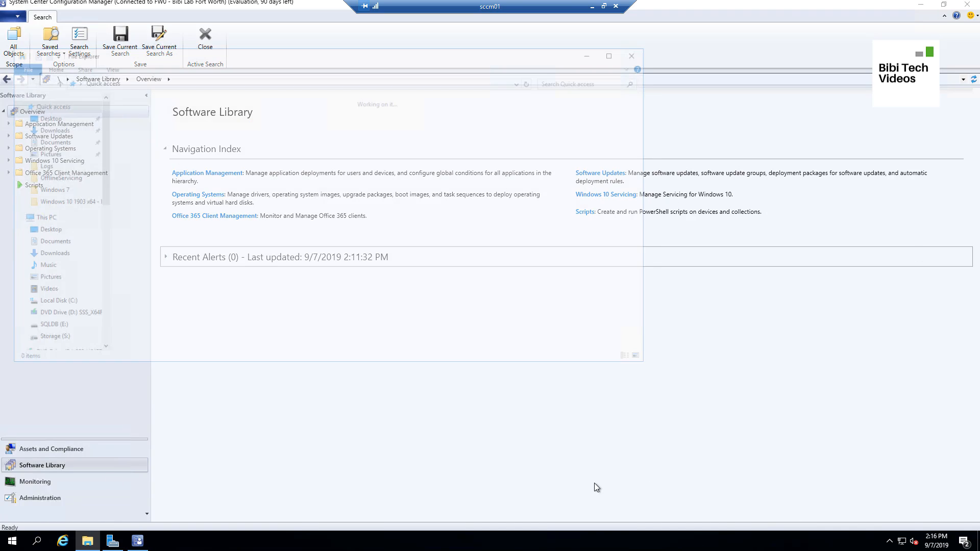
left_click(66, 341)
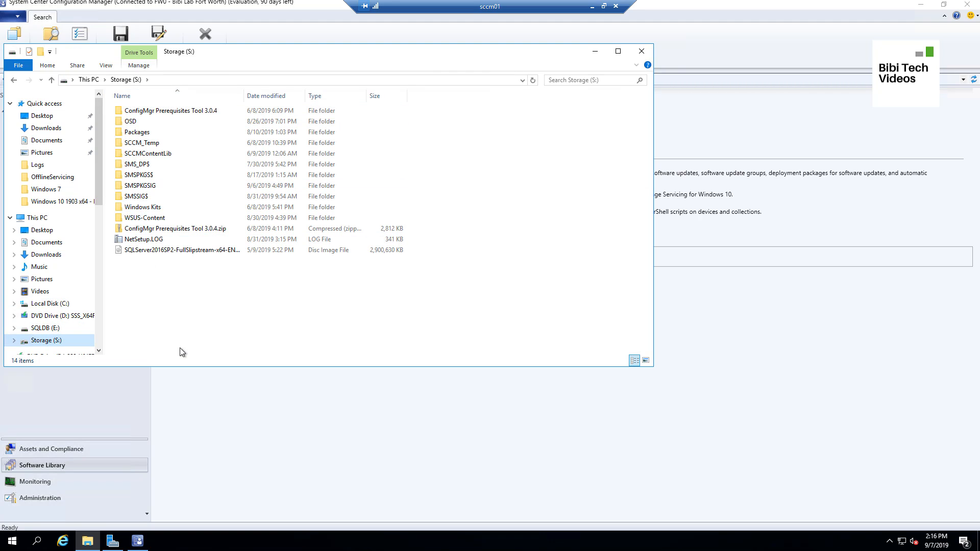
- Close File Explorer and open the PXE settings in the properties of distribution point SCCM01.BIBI.LOCAL
left_click(642, 52)
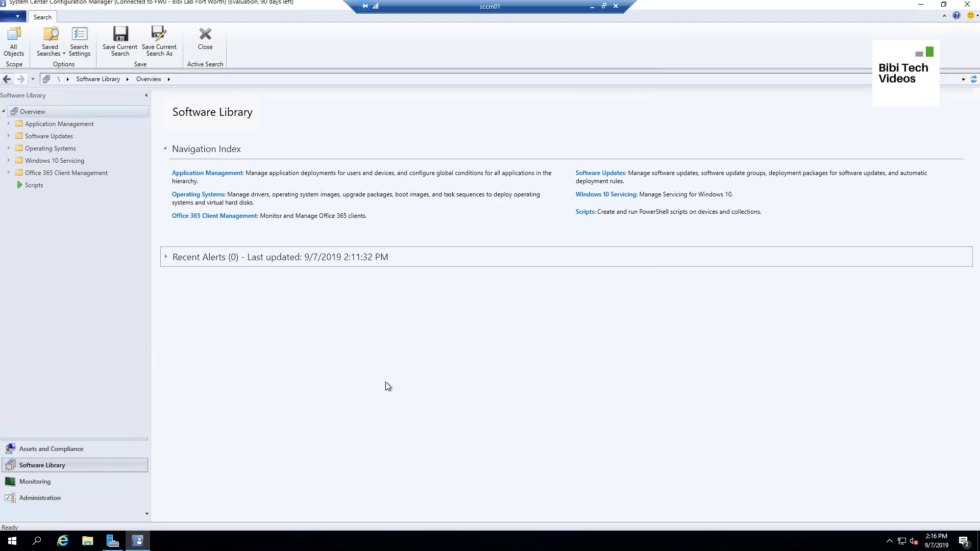
left_click(63, 498)
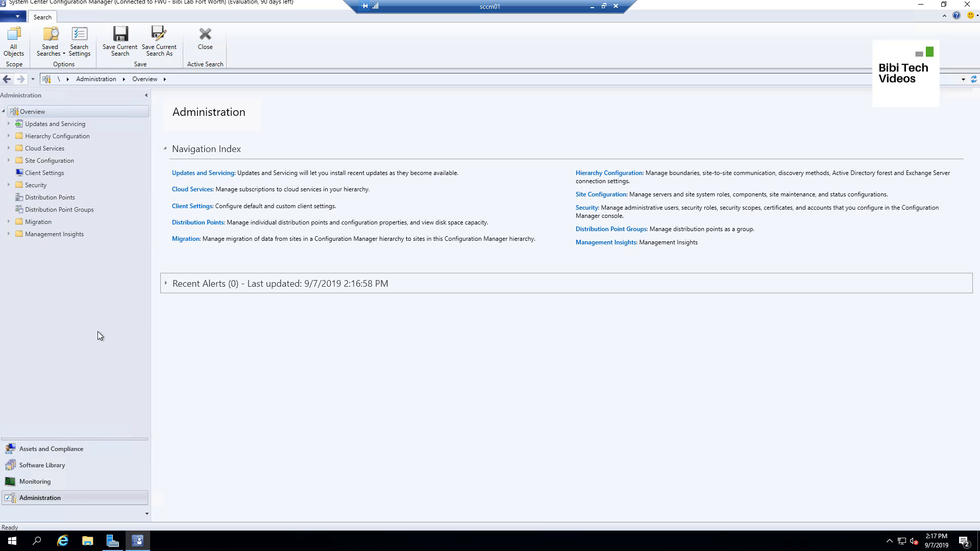
left_click(84, 453)
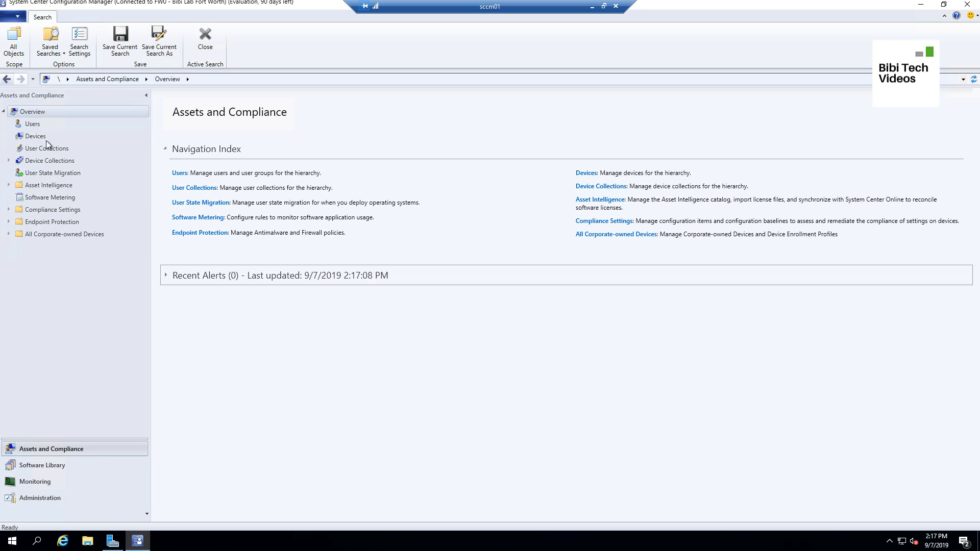
left_click(48, 499)
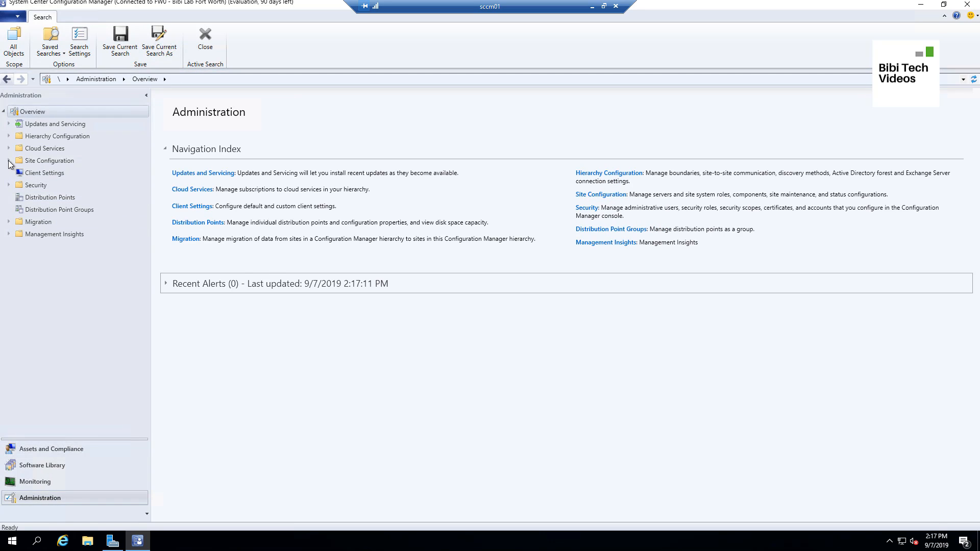
left_click(51, 197)
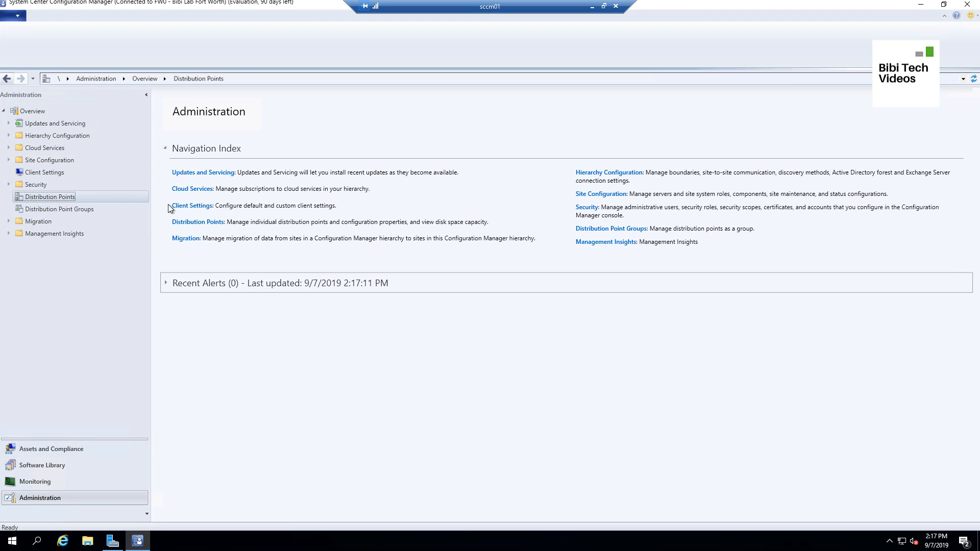
left_click(230, 136)
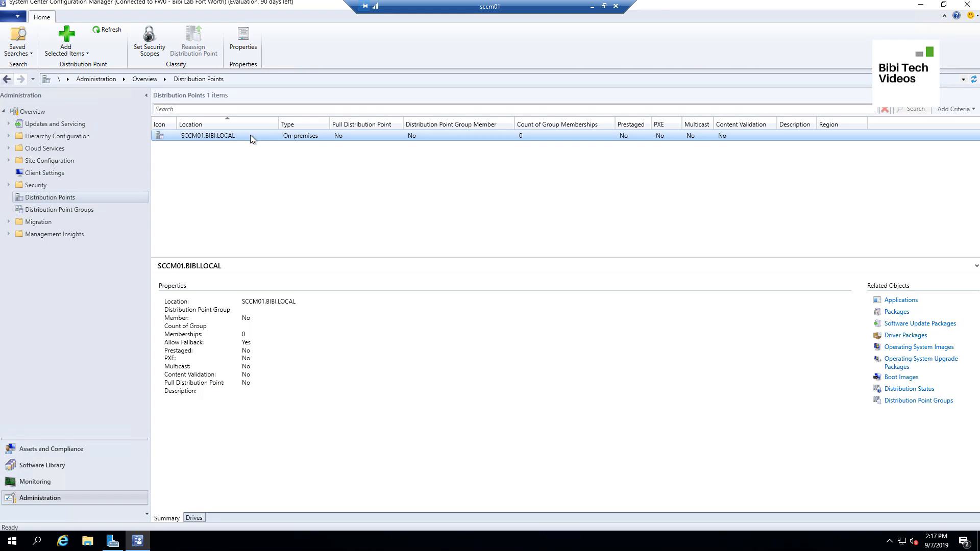
right_click(250, 136)
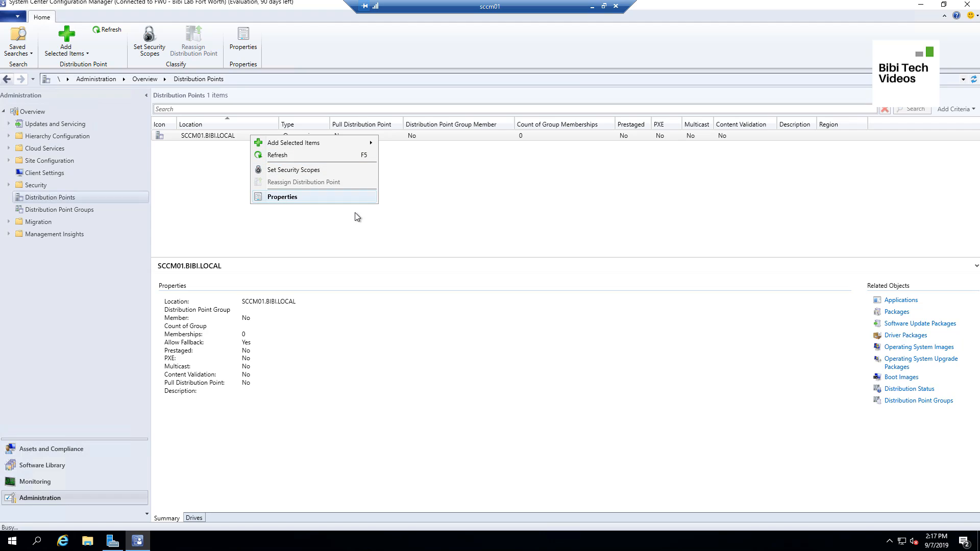
left_click(281, 196)
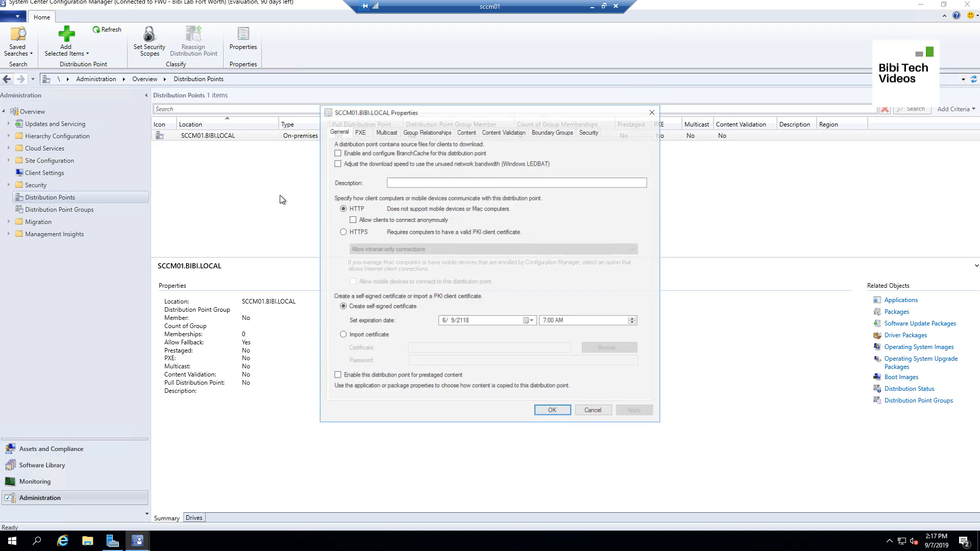
left_click(363, 132)
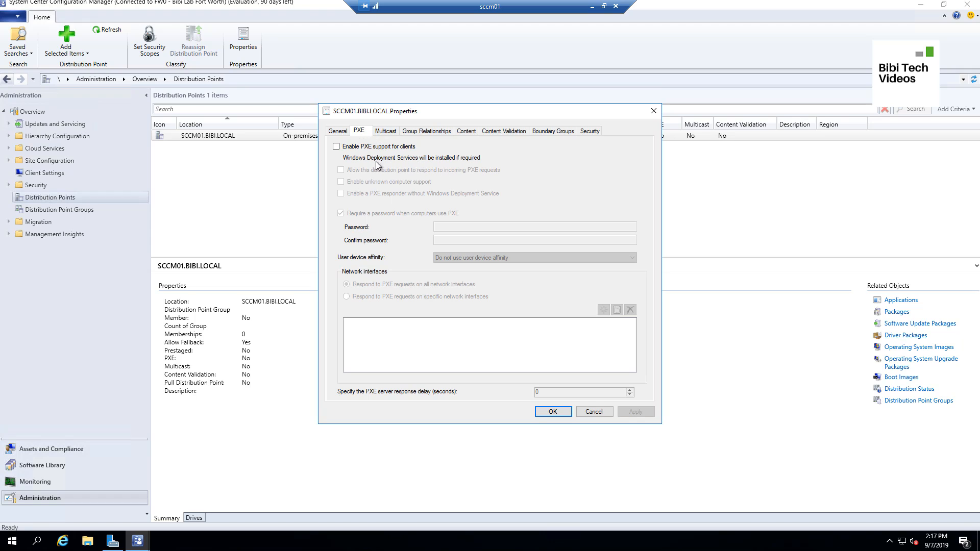
- Enable PXE support for clients, allow responses to incoming PXE requests, and enable unknown computer support, accepting the prompts
left_click(337, 147)
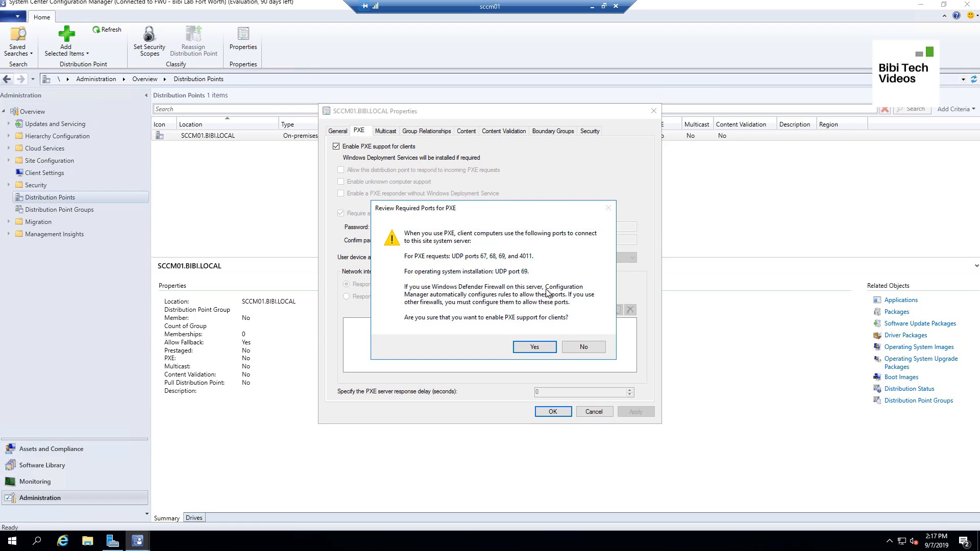
left_click(535, 347)
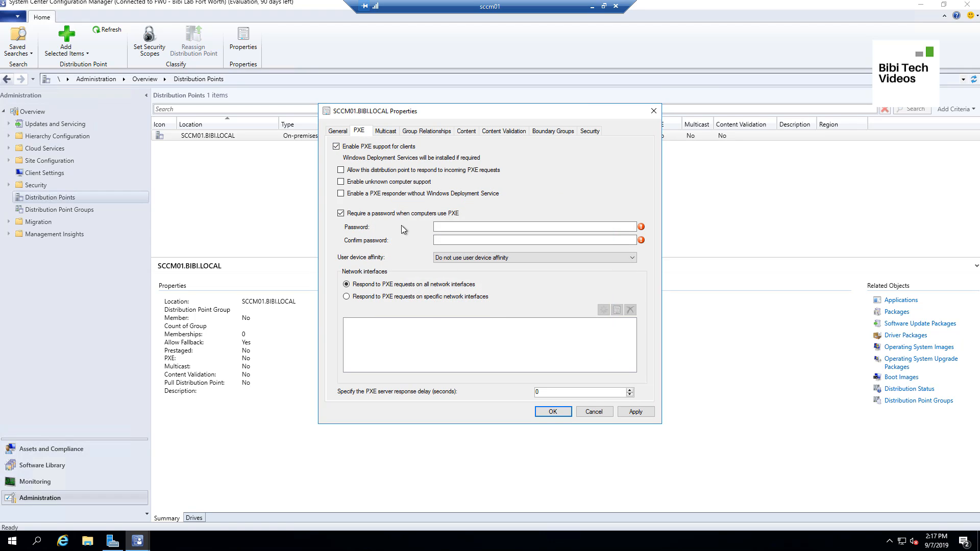
left_click(341, 182)
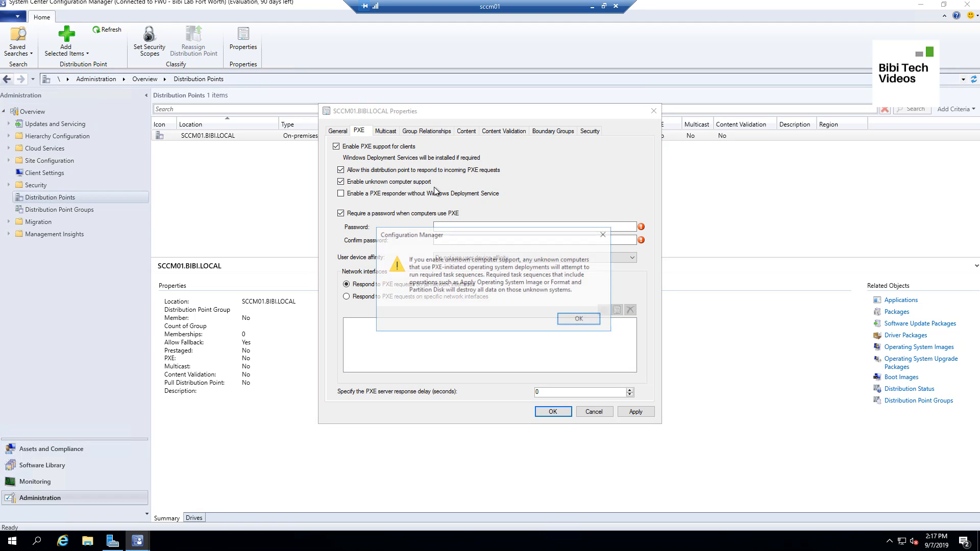
left_click(581, 320)
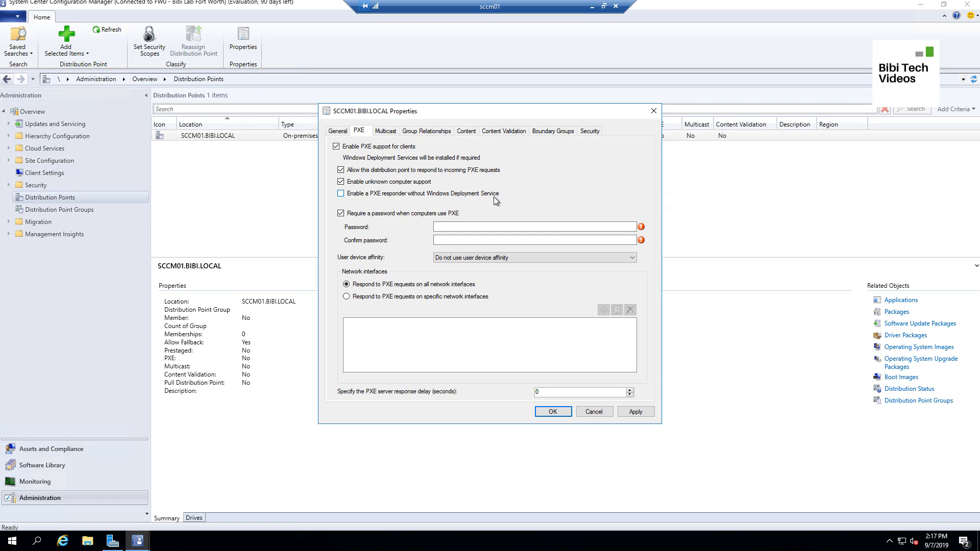
- Enable the PXE responder without Windows Deployment Service, remove the PXE password requirement, and apply the distribution point settings
left_click(341, 194)
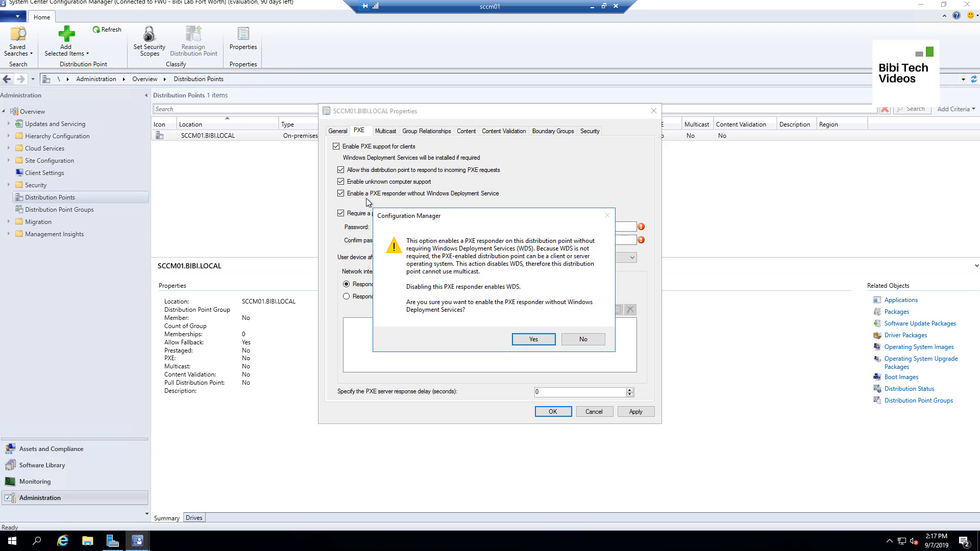
left_click(533, 340)
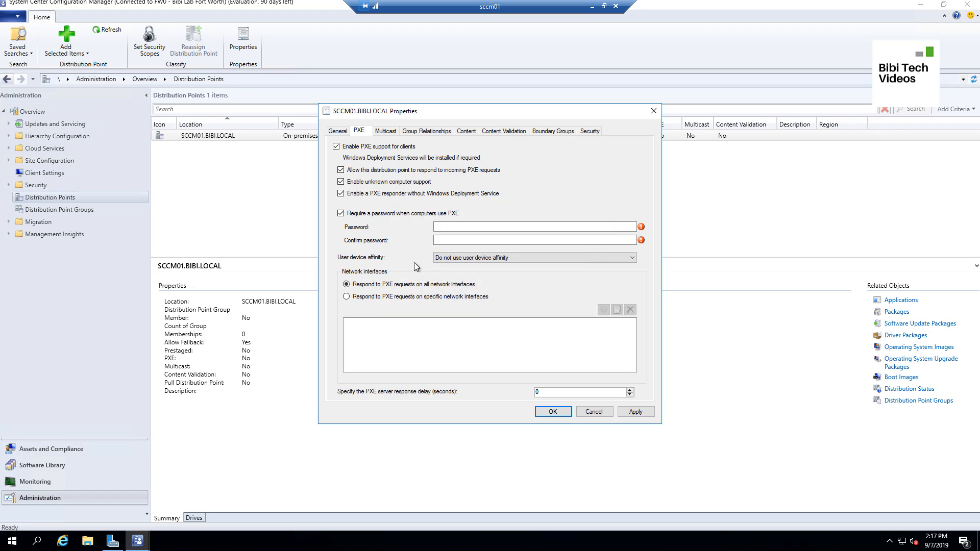
left_click(341, 213)
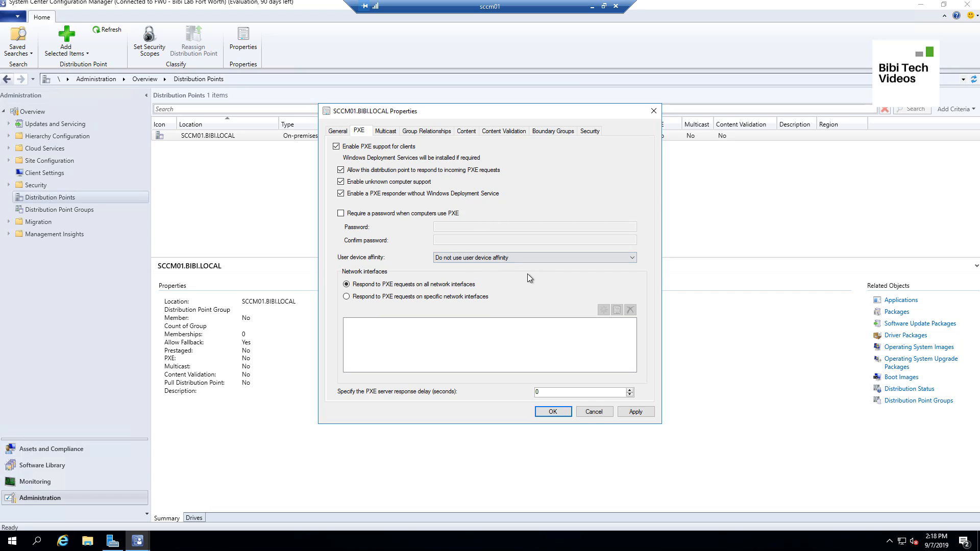
left_click(643, 413)
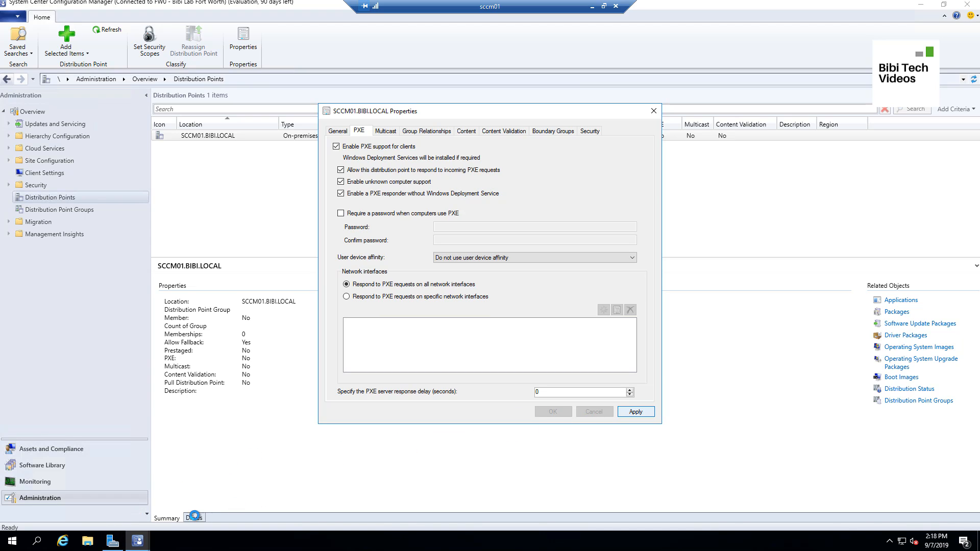
- Search the Configuration Manager Logs folder in File Explorer for "dis" and open distmgr.log
left_click(89, 542)
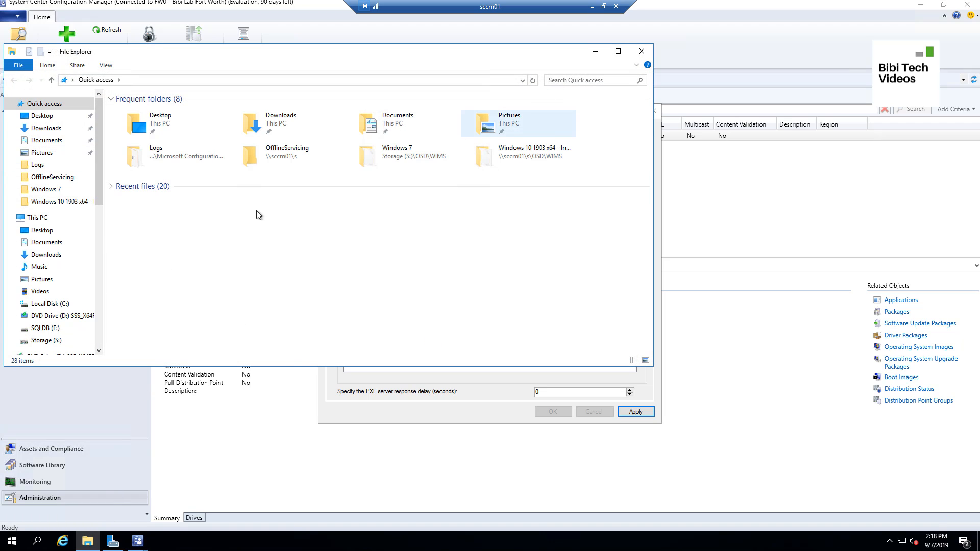
left_click(41, 165)
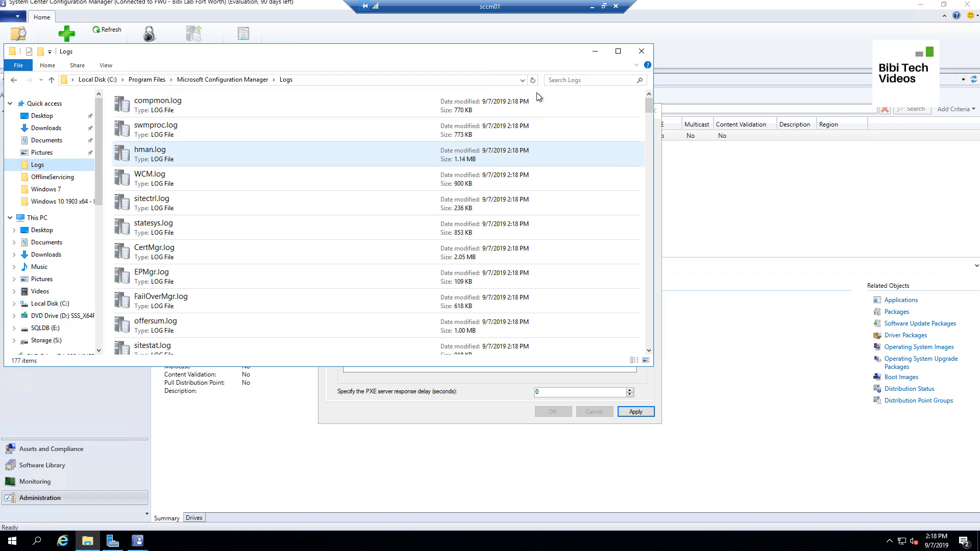
left_click(594, 80)
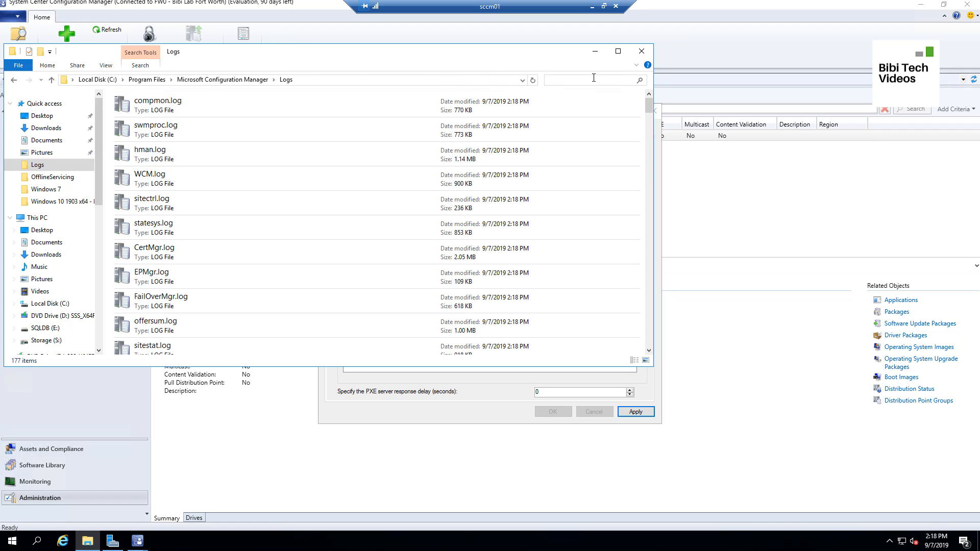
type("dis")
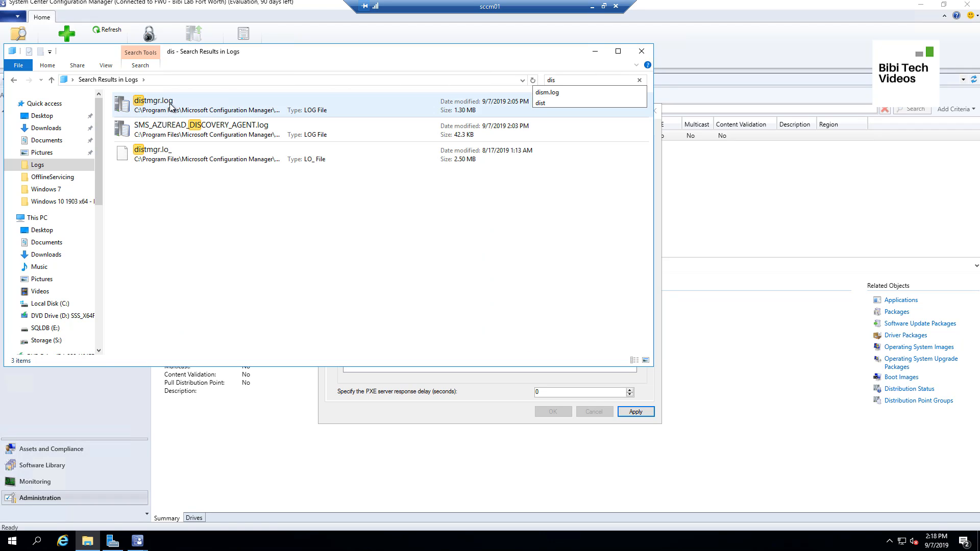
double_click(170, 105)
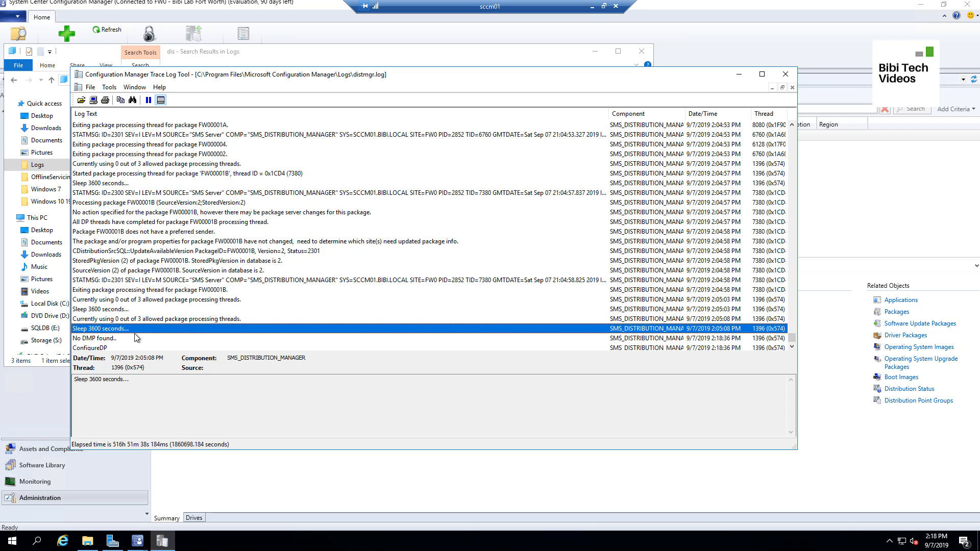
- Examine the latest distmgr.log entries on distribution point and PXE configuration, and minimize the log folder window
left_click(98, 291)
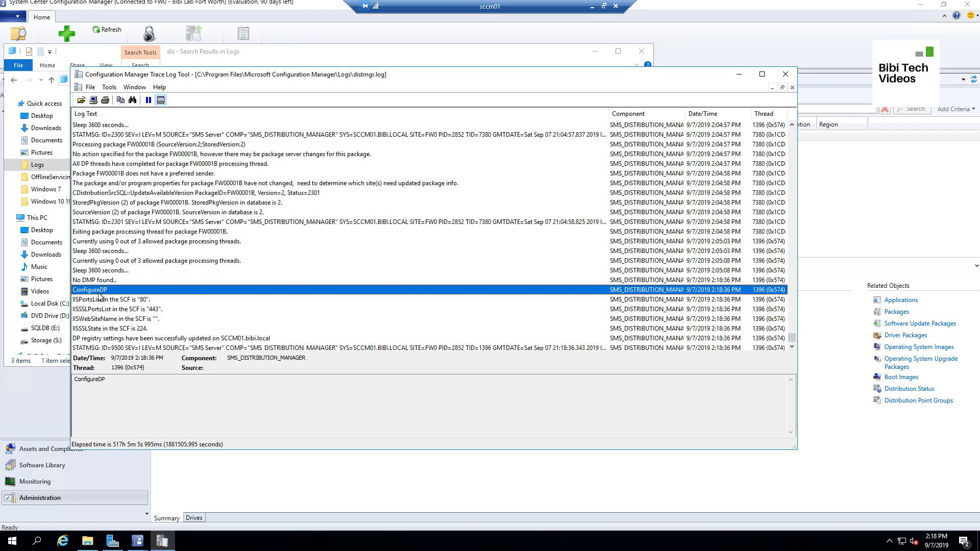
left_click(132, 300)
left_click(138, 320)
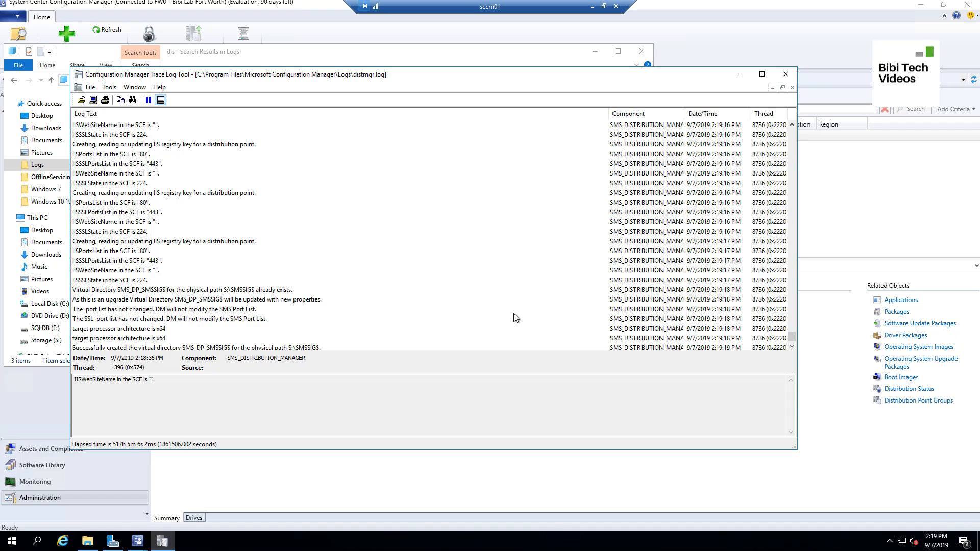
left_click(144, 203)
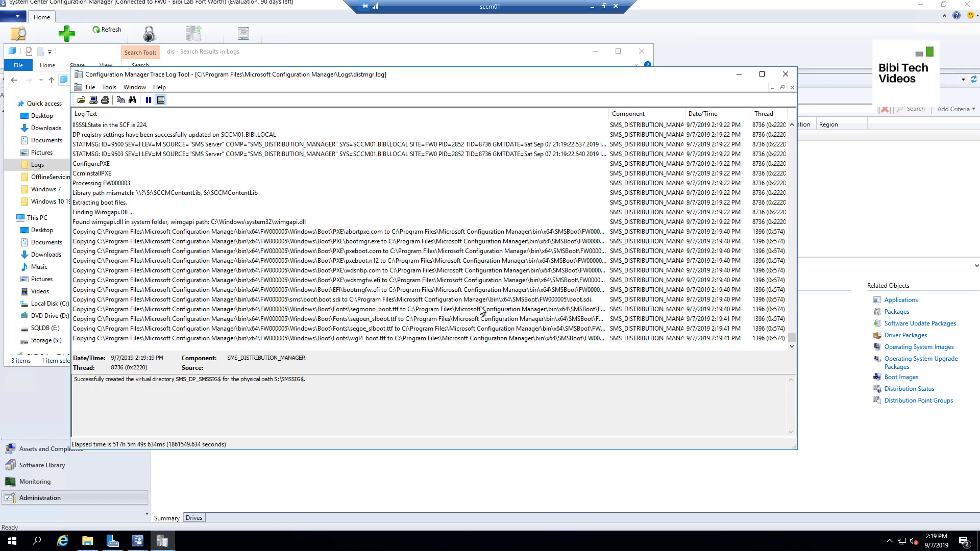
left_click_drag(556, 81, 652, 82)
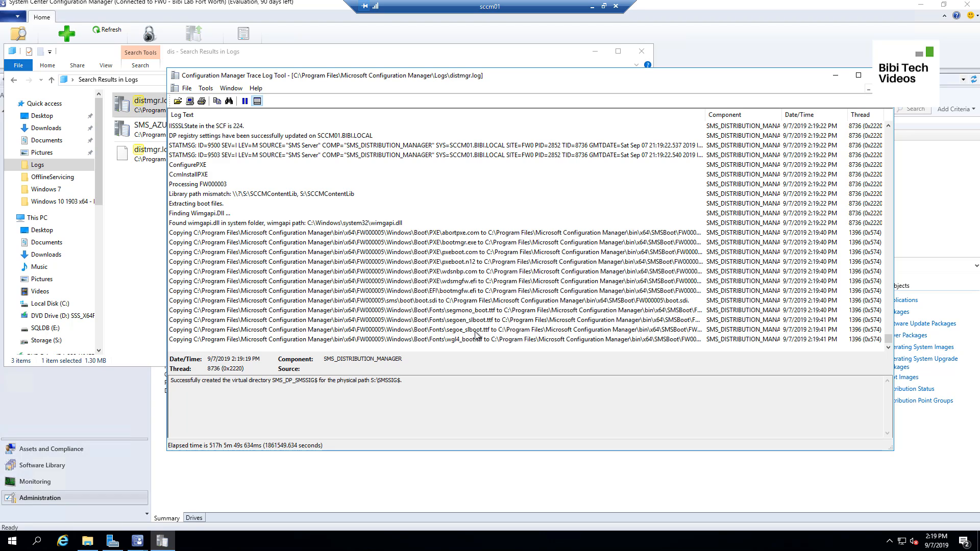
left_click(155, 280)
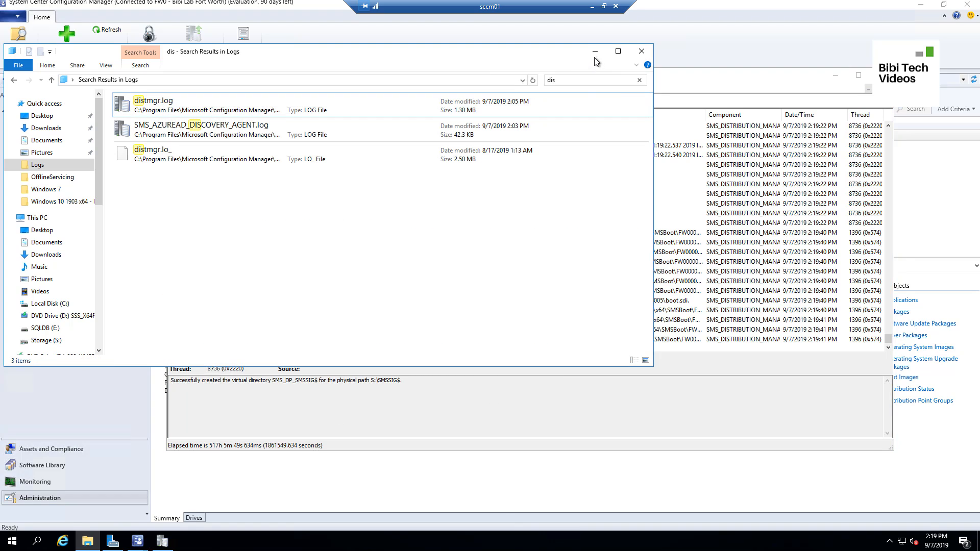
left_click(596, 53)
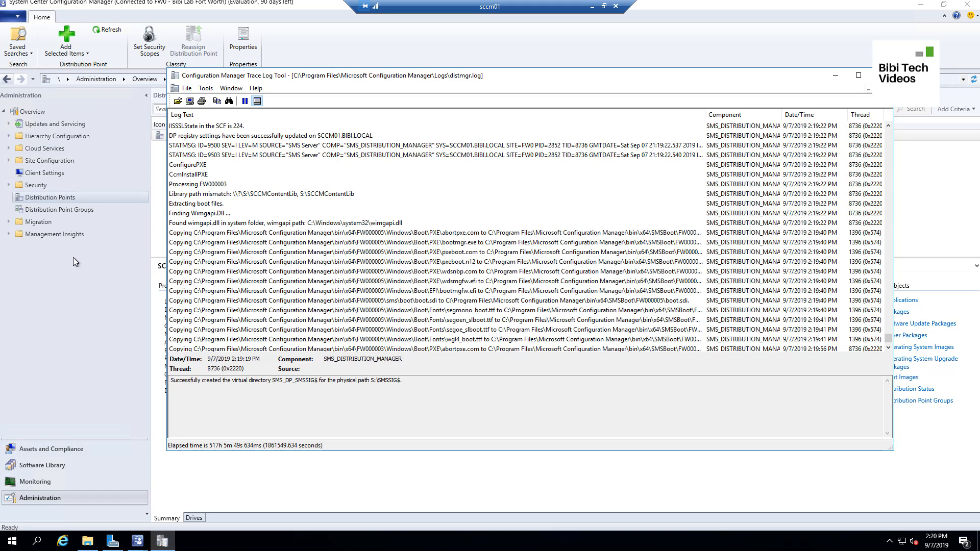
- Show the members of the All Systems device collection and select MININT-IOLGCJT to view its details
left_click(49, 450)
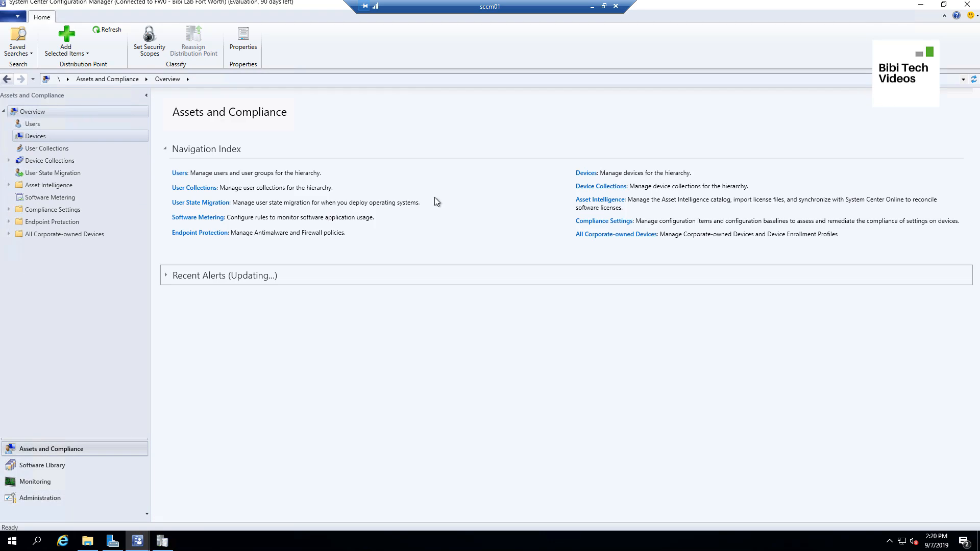
left_click(50, 161)
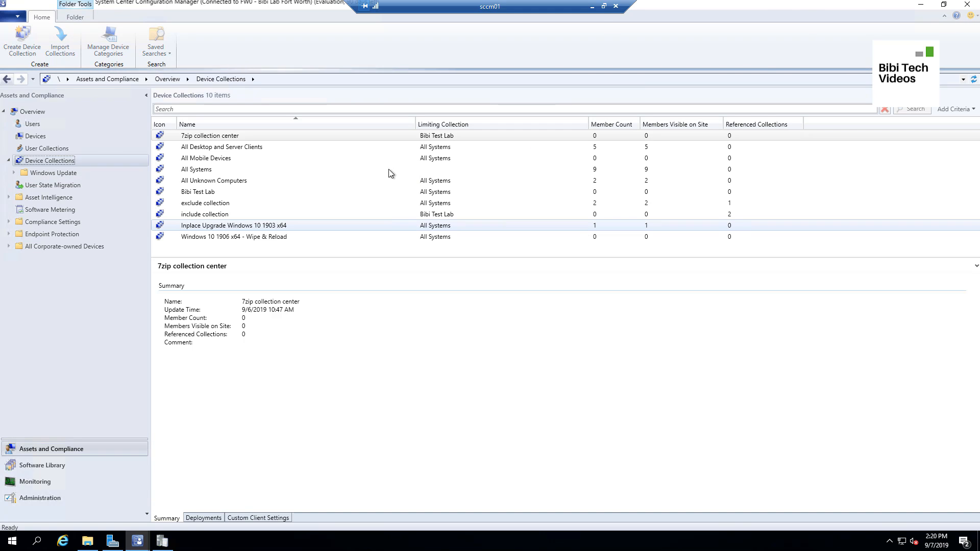
left_click(189, 170)
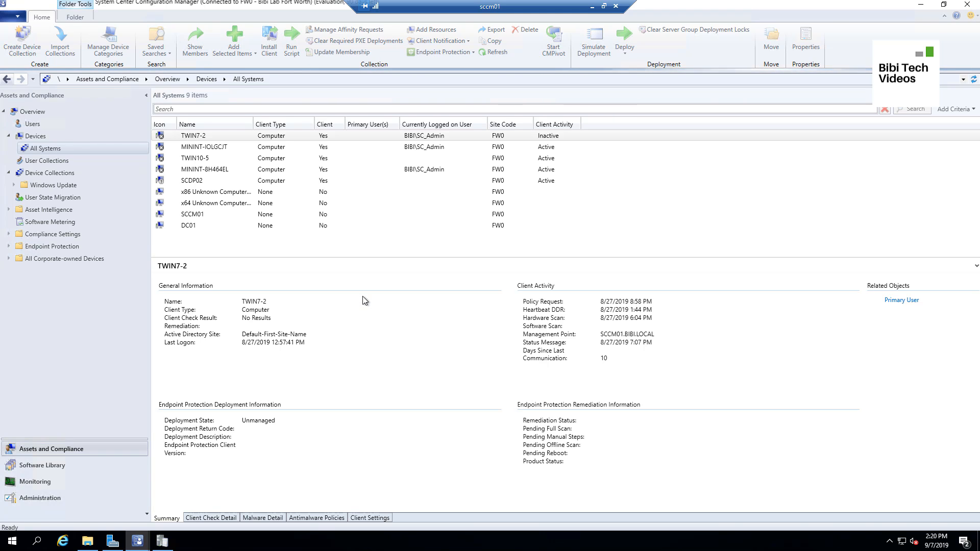
left_click(220, 147)
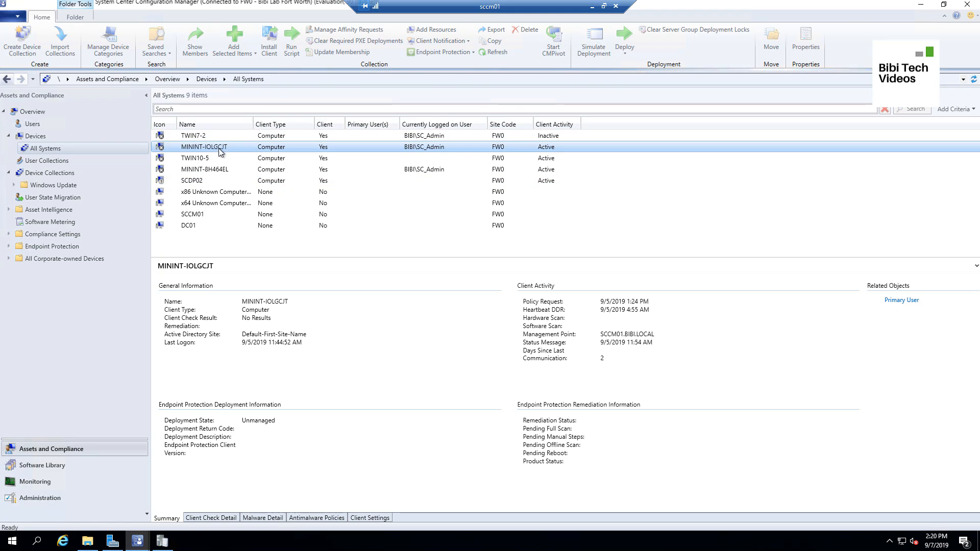
left_click(187, 151)
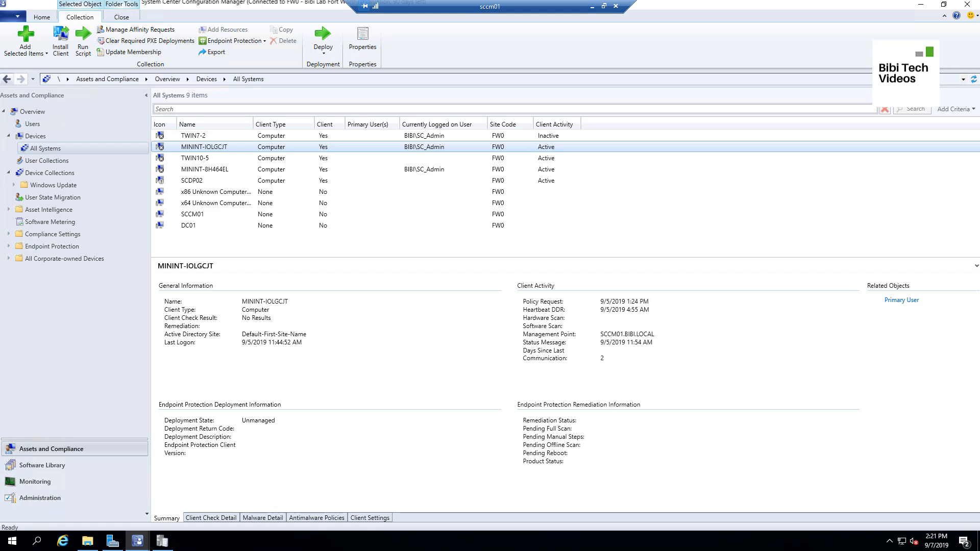
- Open the properties of the All Unknown Computers device collection and show its collection variables
left_click(62, 468)
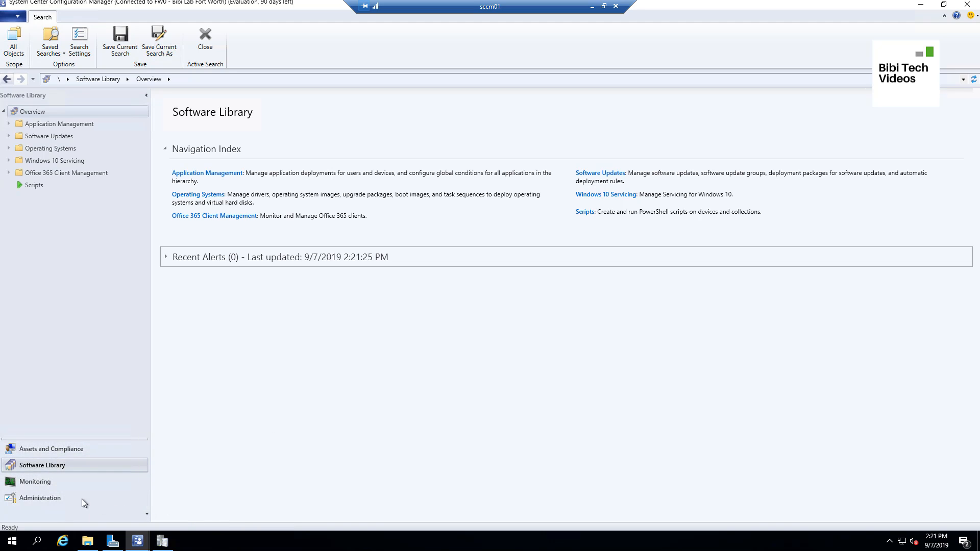
left_click(51, 451)
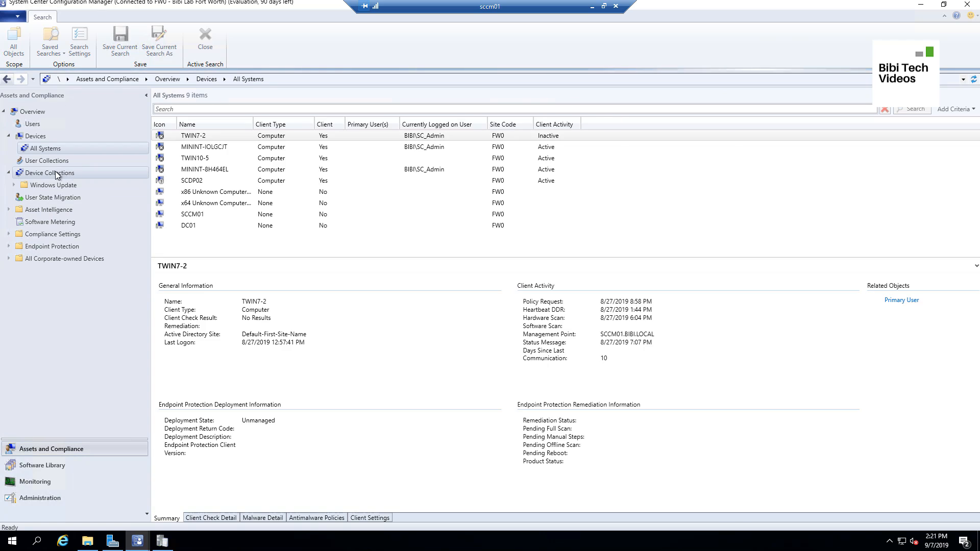
left_click(57, 174)
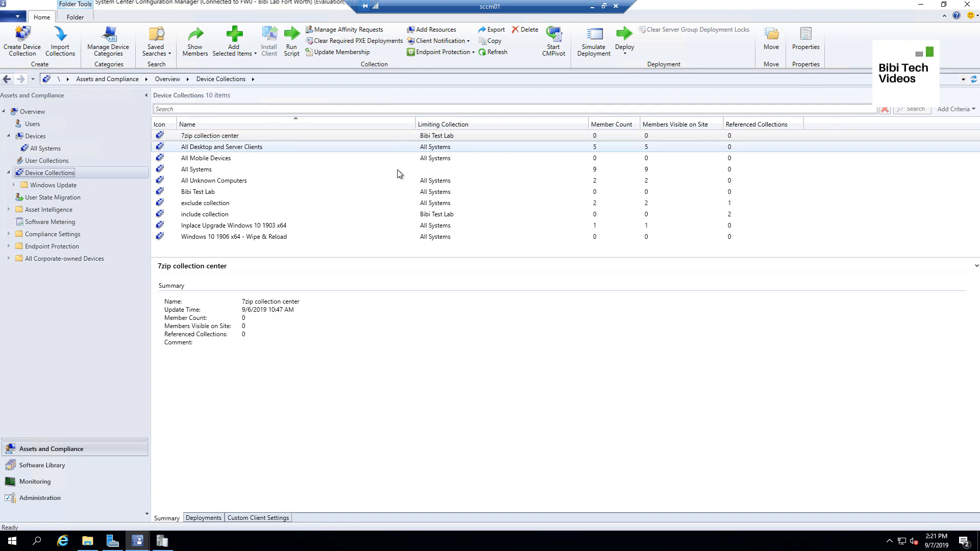
left_click(189, 183)
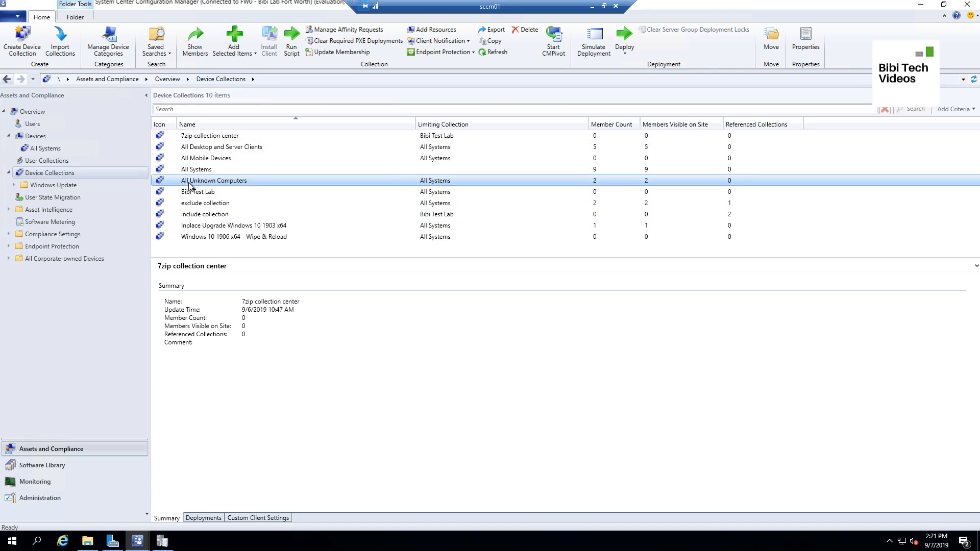
right_click(237, 182)
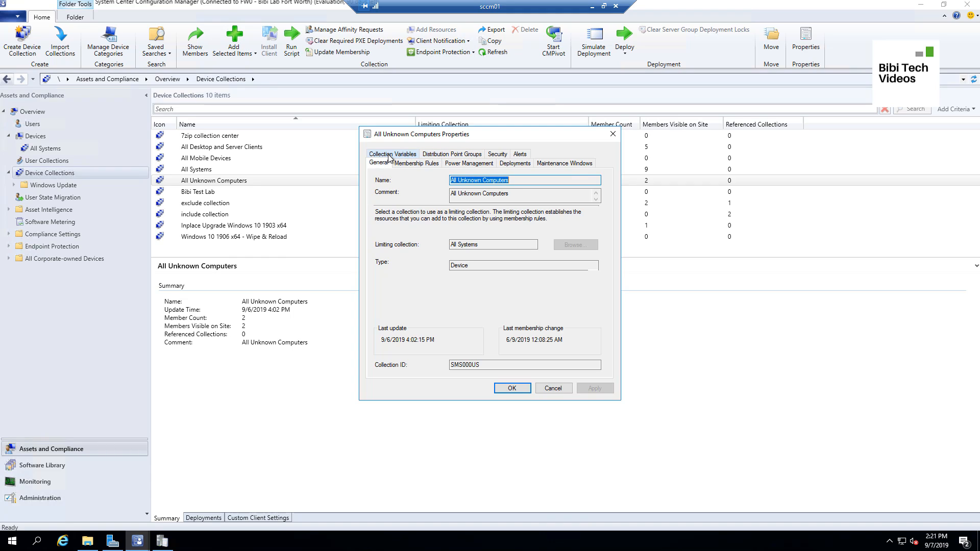
left_click(389, 154)
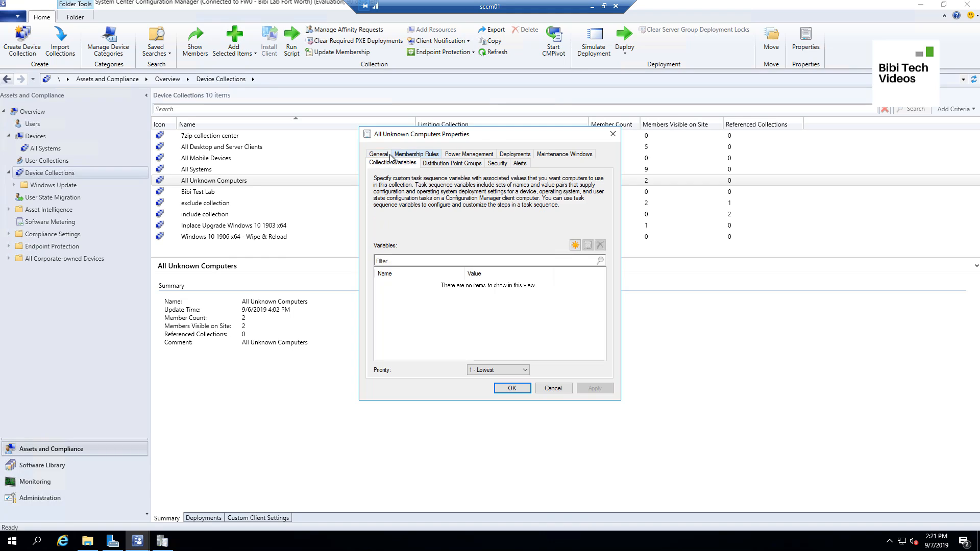
- Add the collection variable OSDComputerName with a blank value that is not hidden in the console, and save the collection properties
left_click(576, 245)
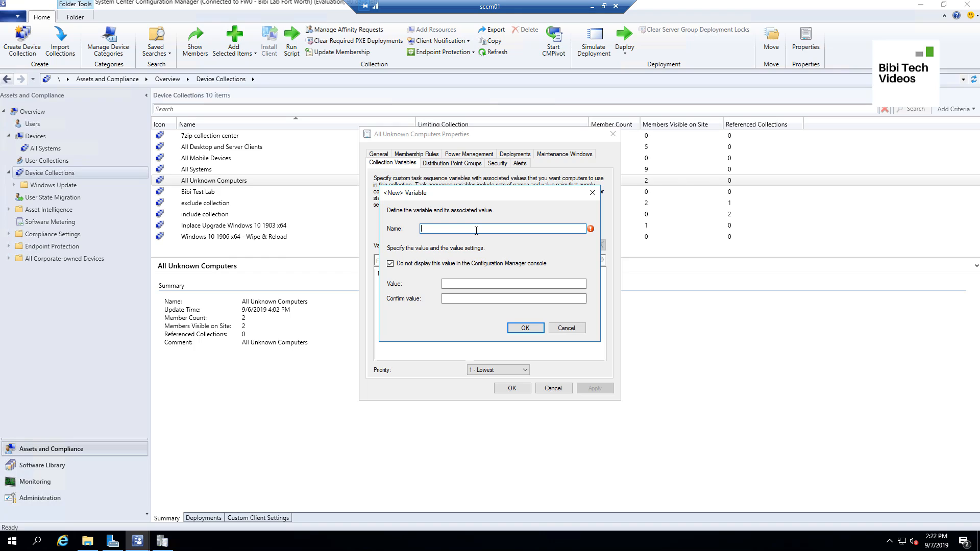
type("OSDComputerName")
left_click(392, 265)
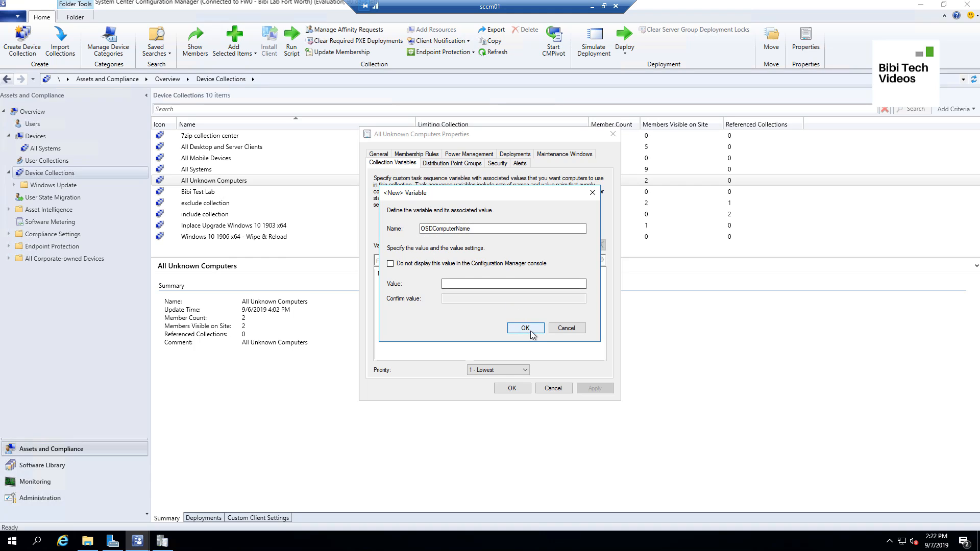
left_click(452, 284)
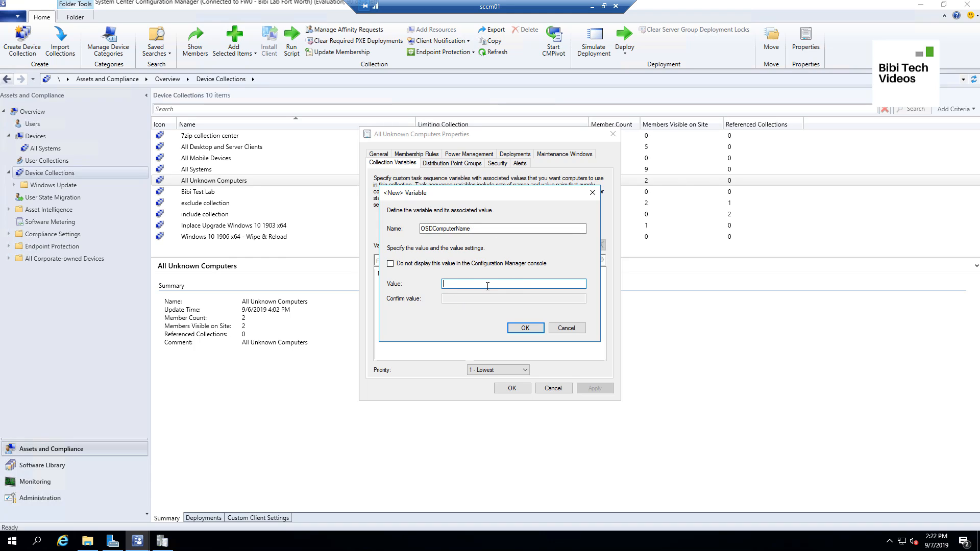
left_click(522, 328)
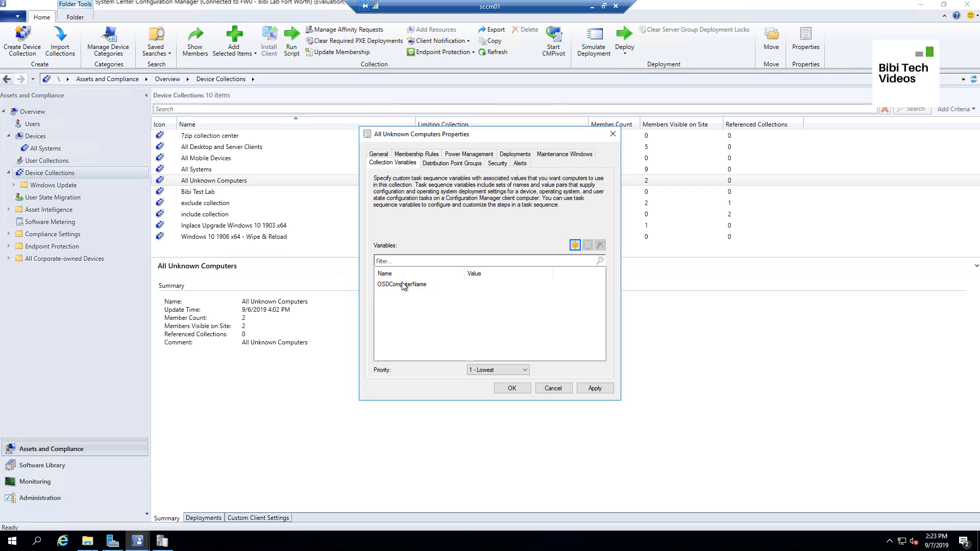
left_click(513, 389)
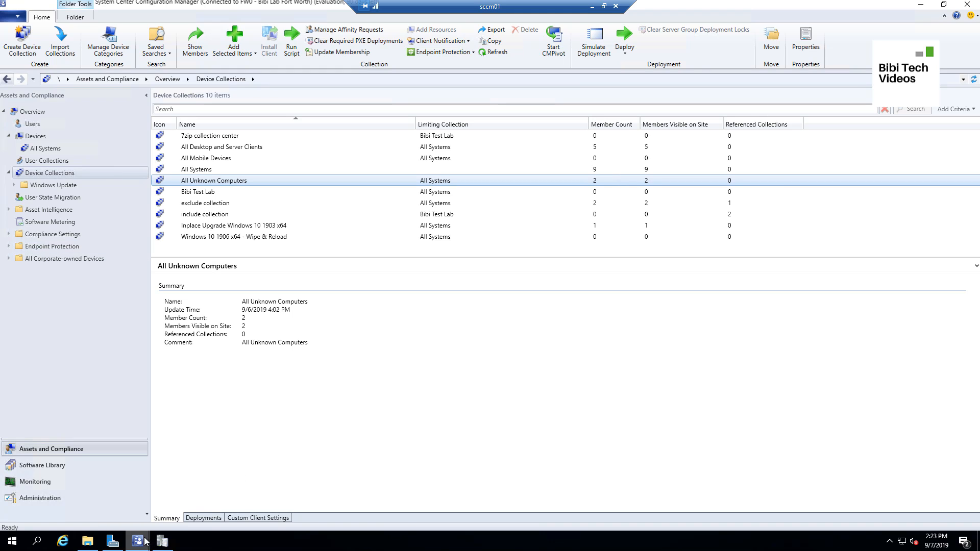
- Examine the newest distmgr.log entries on boot file copying and IIS configuration of the distribution point, and minimize the log viewer
left_click(162, 542)
left_click(502, 285)
scroll(506, 294, "down", 10)
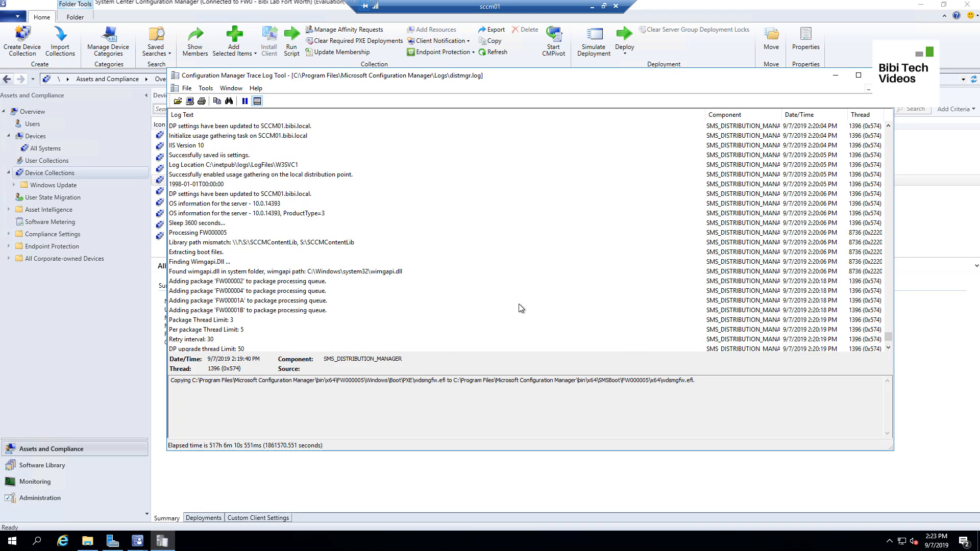
scroll(393, 265, "down", 10)
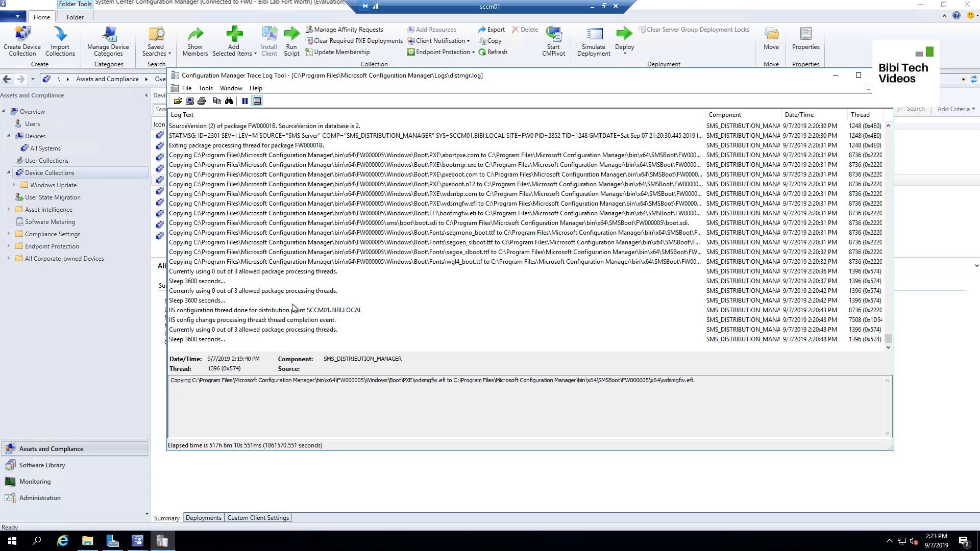
left_click(267, 312)
scroll(248, 296, "up", 3)
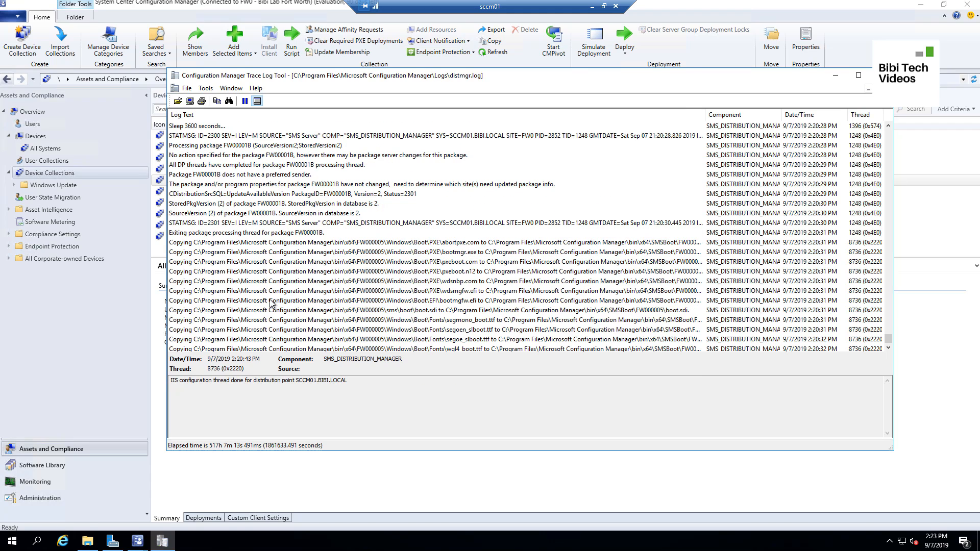
scroll(303, 227, "down", 3)
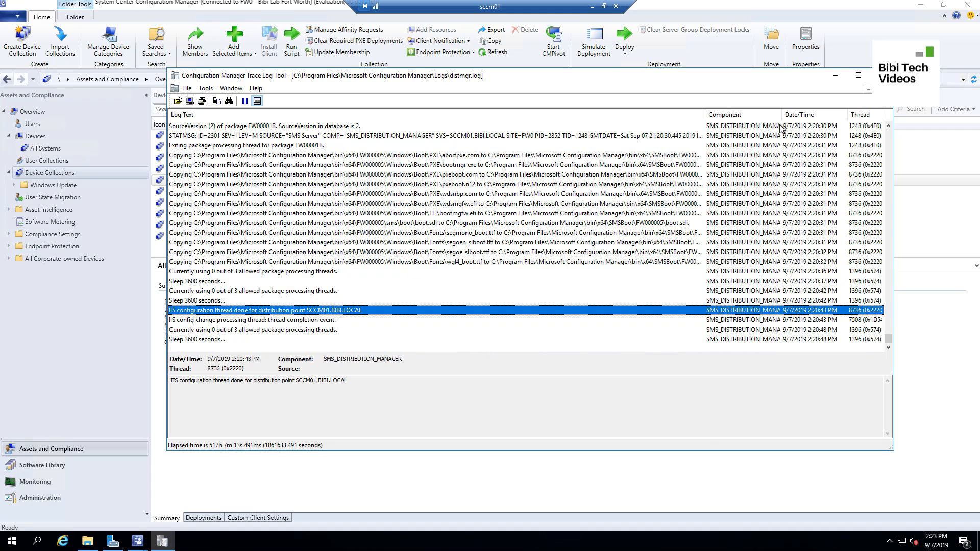
left_click(836, 78)
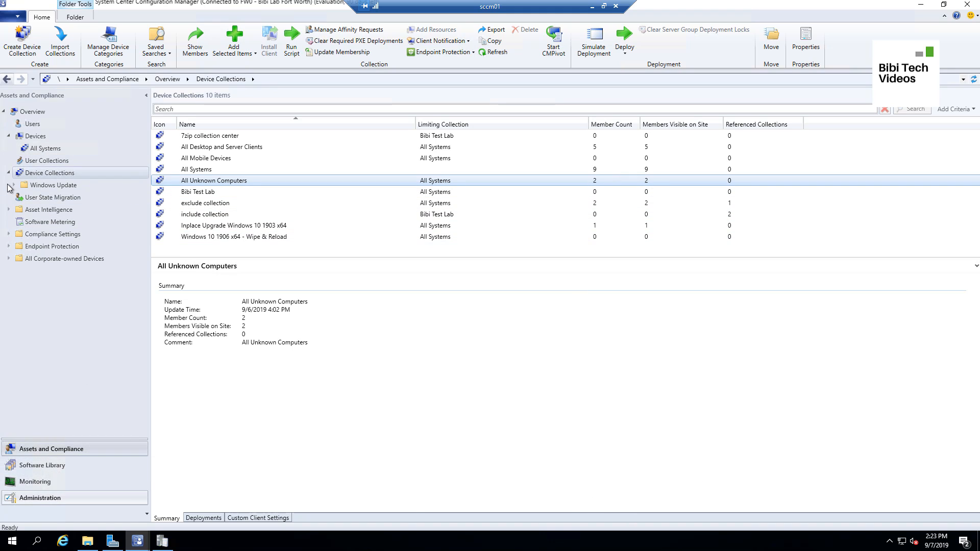
- Show the operating system task sequences in the software library and select Windows 10 1903 x64 ver 1.1
left_click(47, 499)
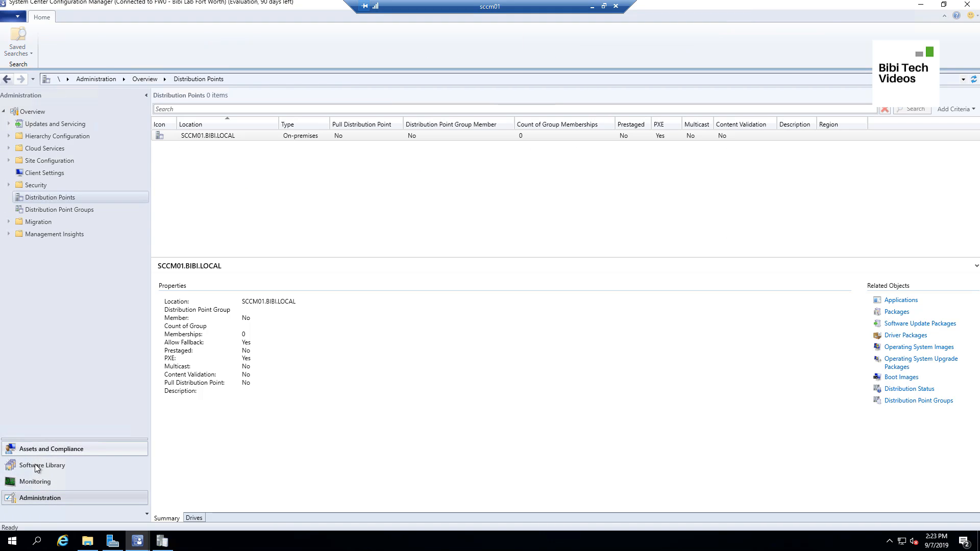
left_click(35, 464)
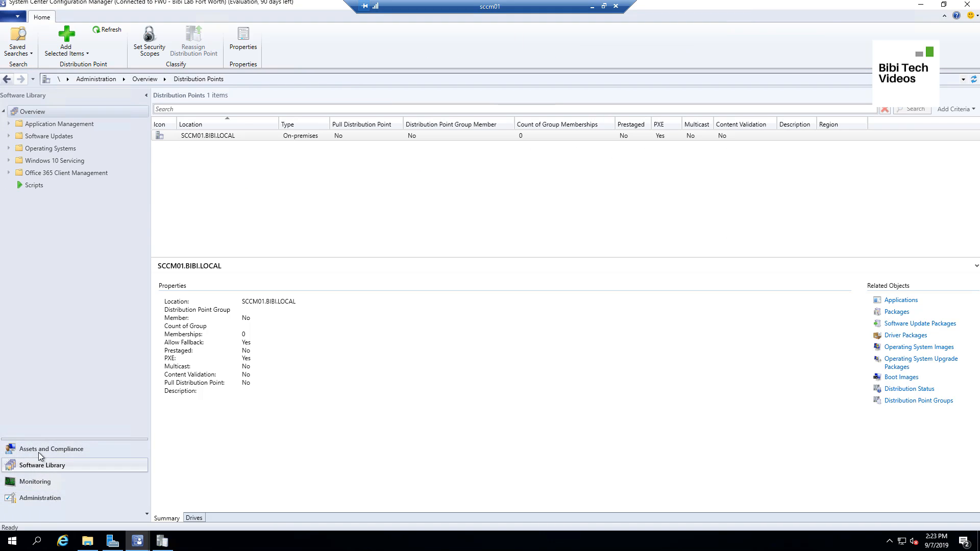
left_click(9, 148)
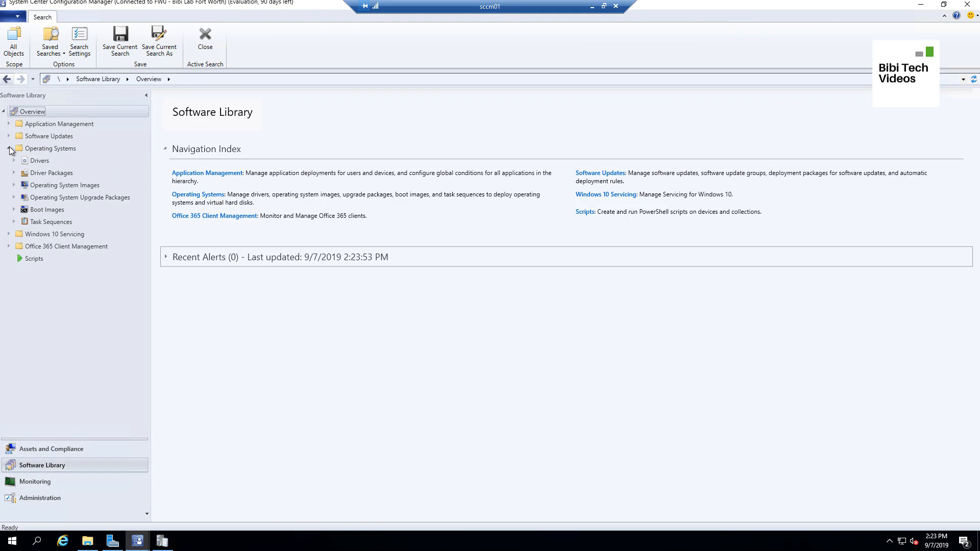
left_click(51, 222)
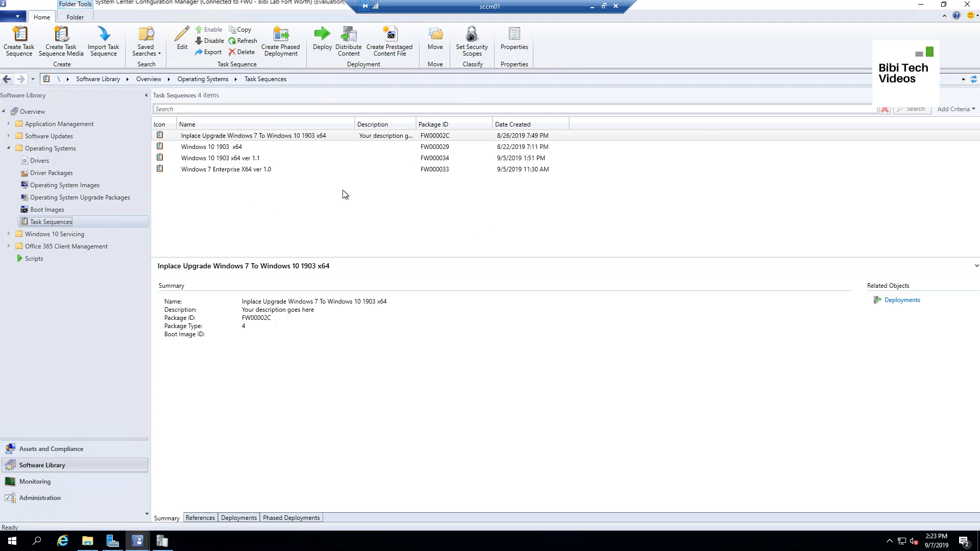
left_click(229, 162)
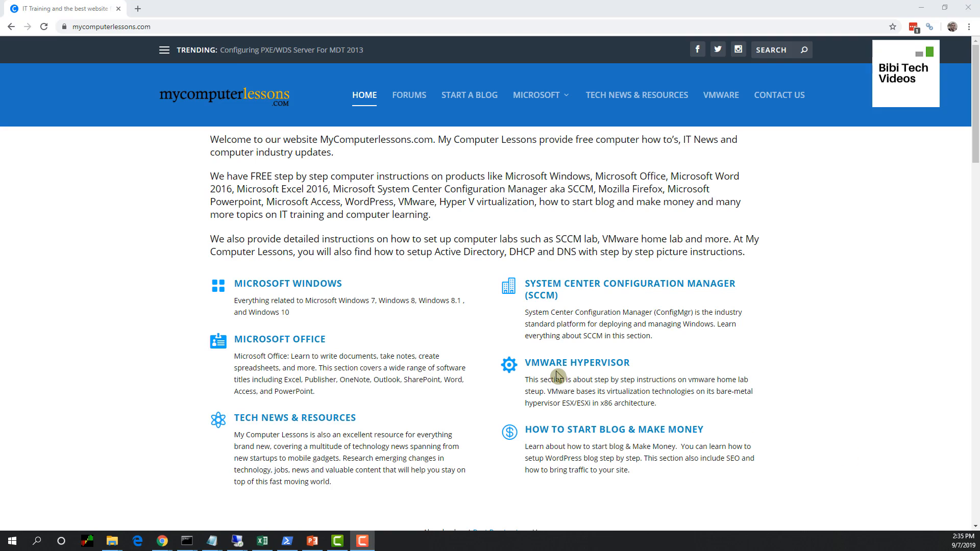
- Switch to the browser, open the VMware ESXi host at 192.168.0.200, and list its virtual machines
left_click(156, 27)
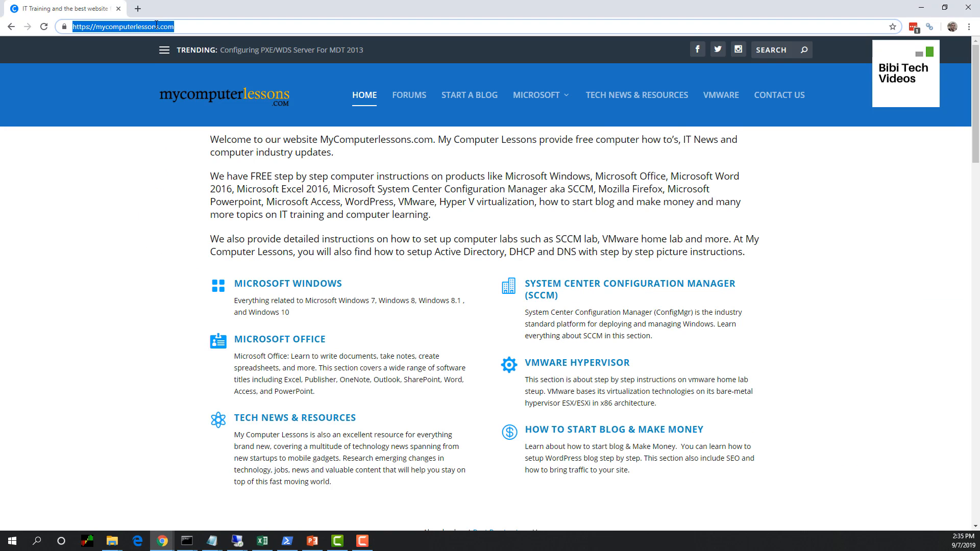
type("192.168.0.200")
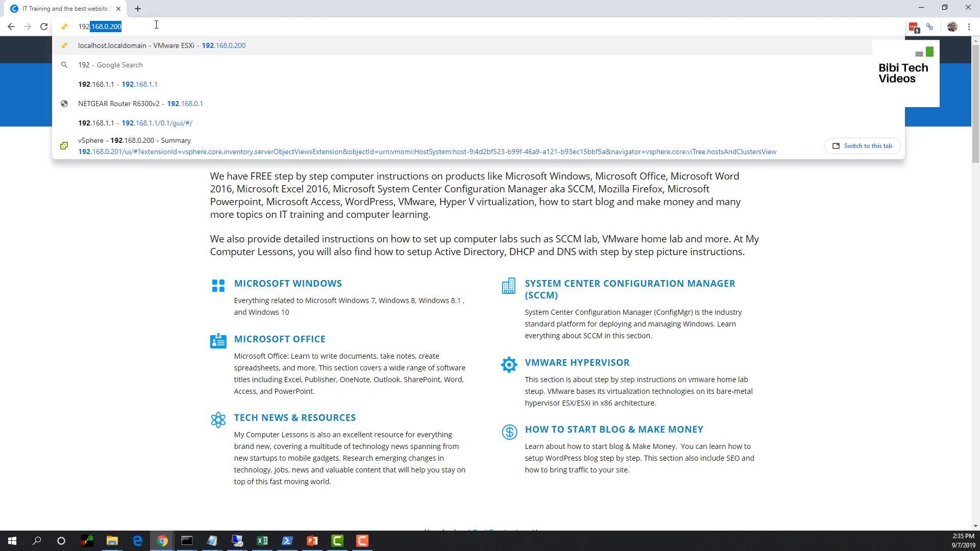
key("Return")
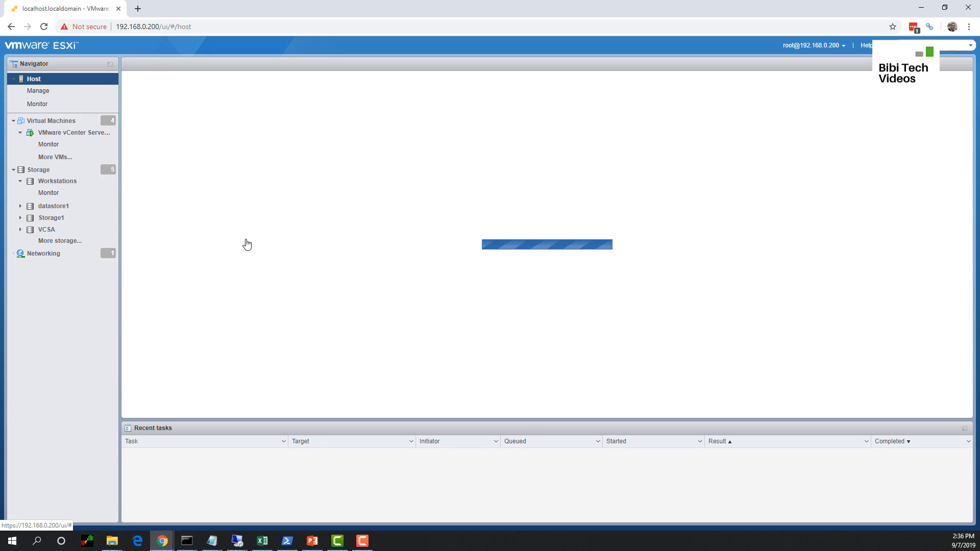
left_click(51, 122)
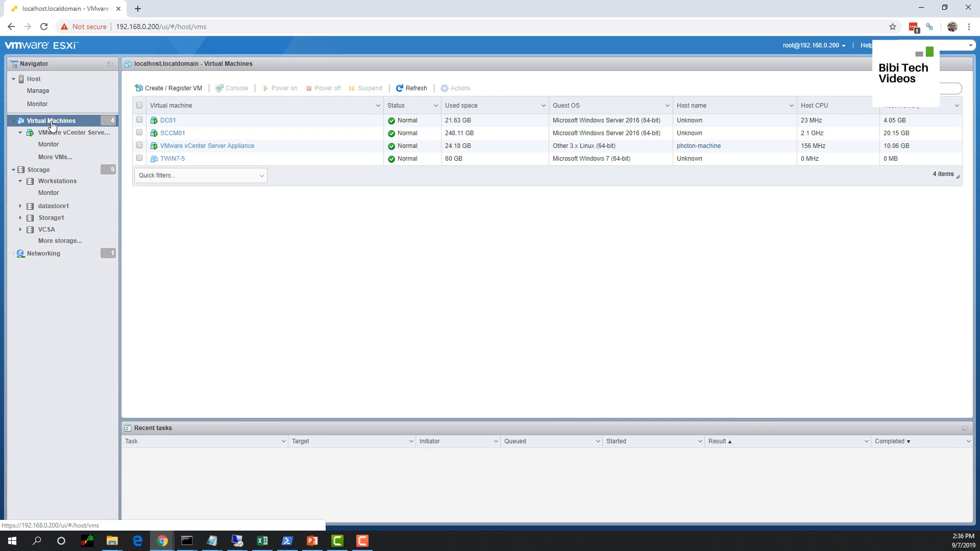
- Start creating a new virtual machine and name it SCDP01
left_click(201, 88)
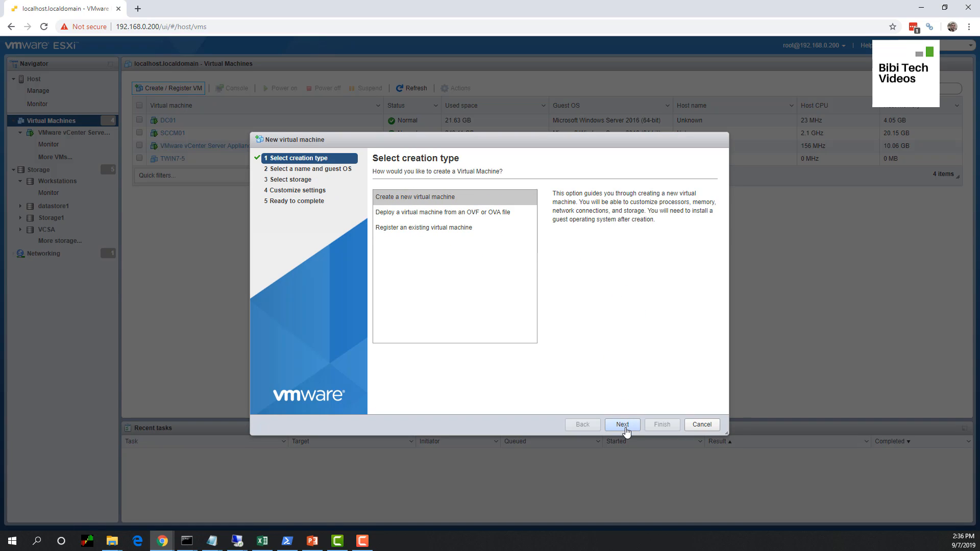
left_click(624, 426)
left_click(436, 209)
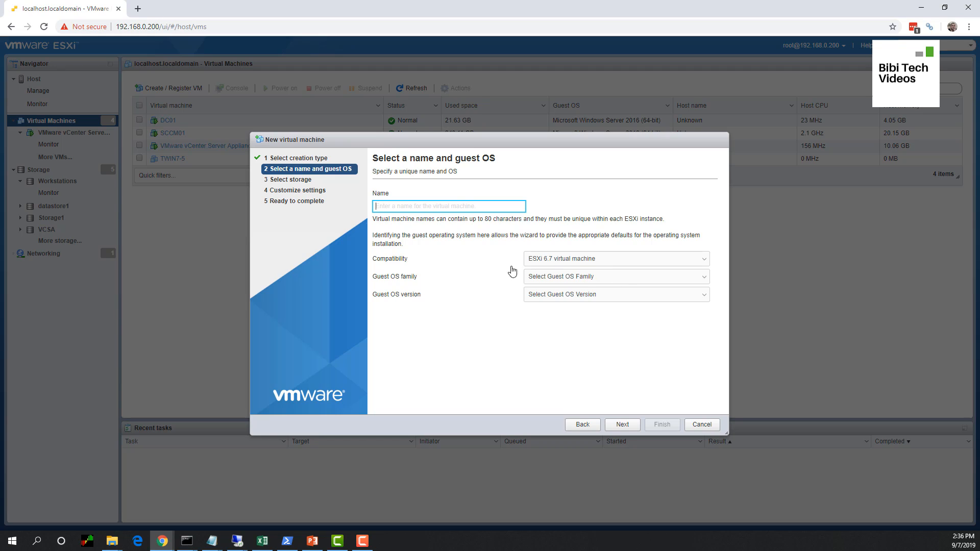
left_click(428, 205)
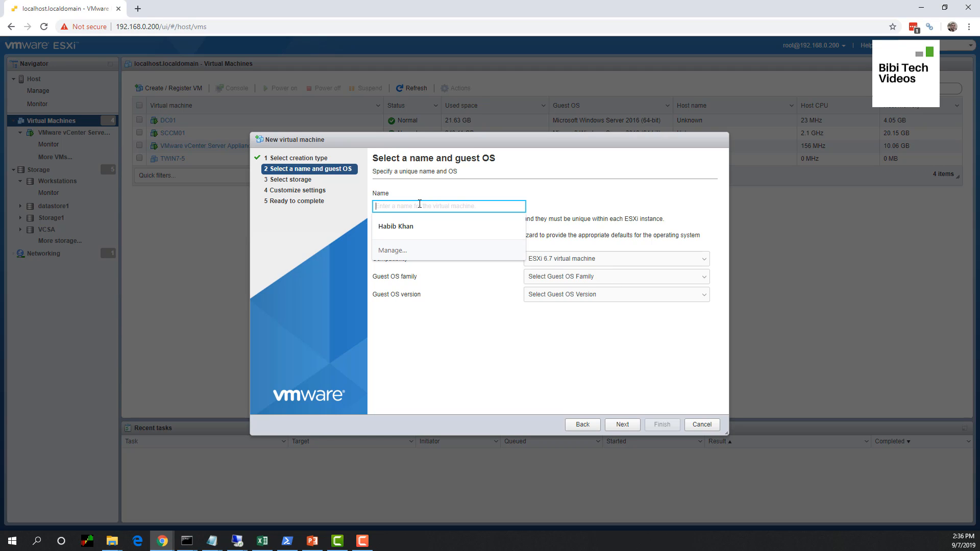
type("SC")
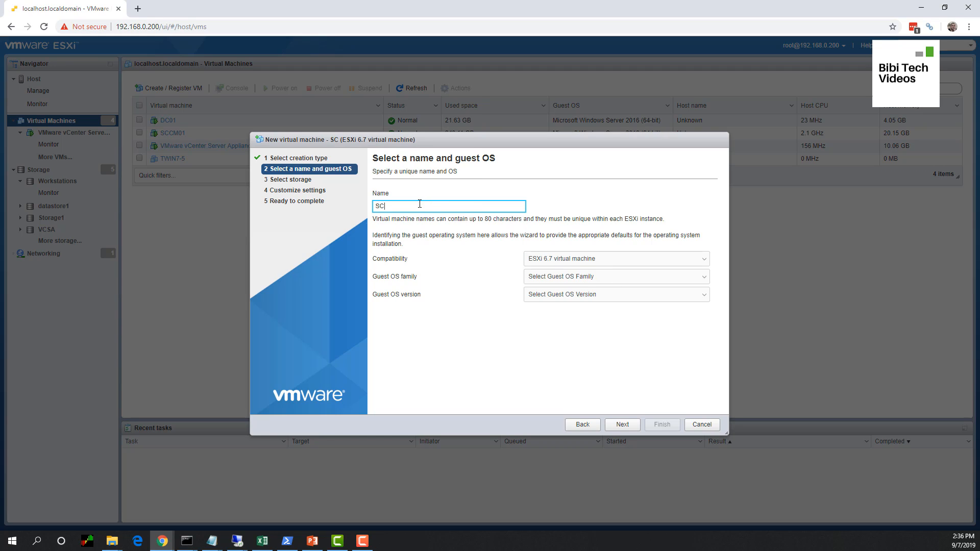
type("d")
key("BackSpace")
type("DP01")
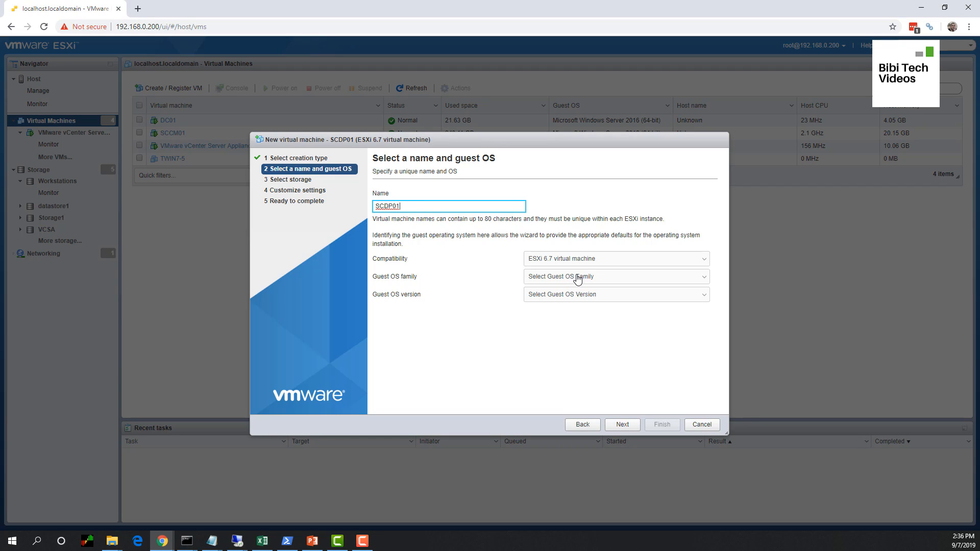
- Set the guest OS to Windows, version Microsoft Windows 10 (64-bit), and store the virtual machine on the Workstations datastore
left_click(577, 279)
left_click(566, 322)
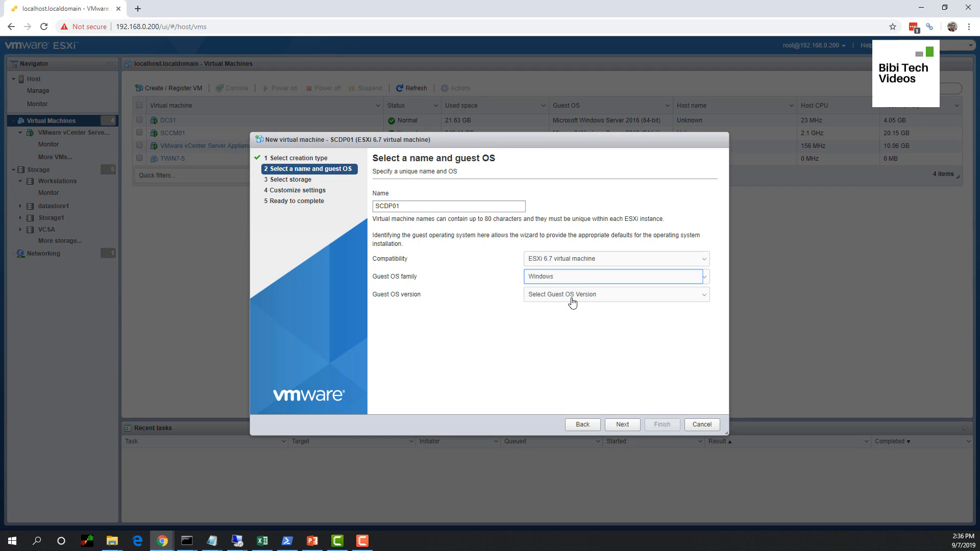
left_click(572, 299)
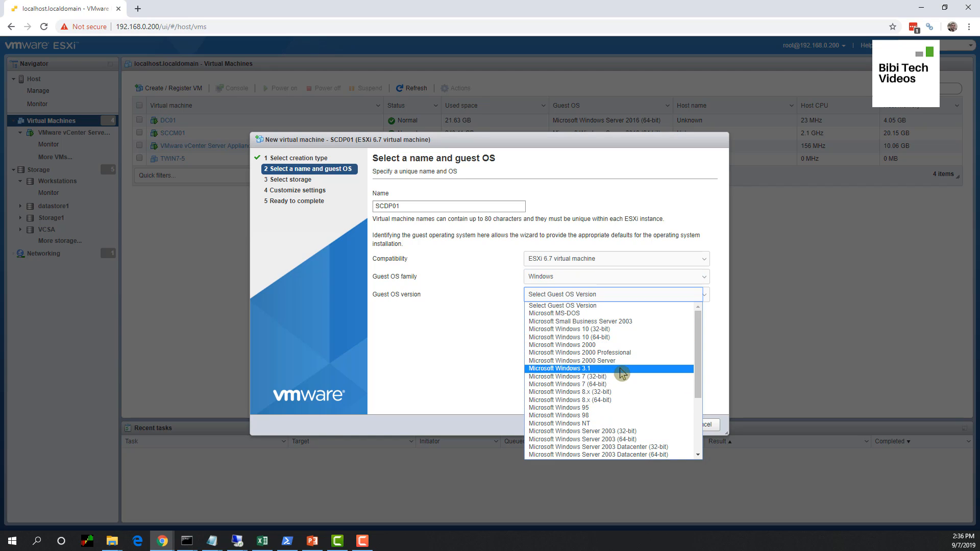
left_click(625, 338)
left_click(621, 425)
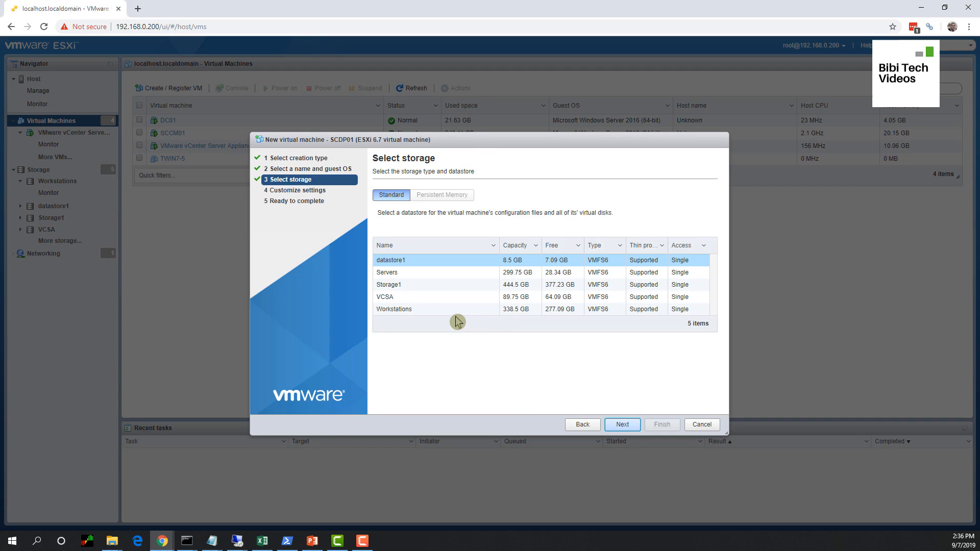
left_click(389, 310)
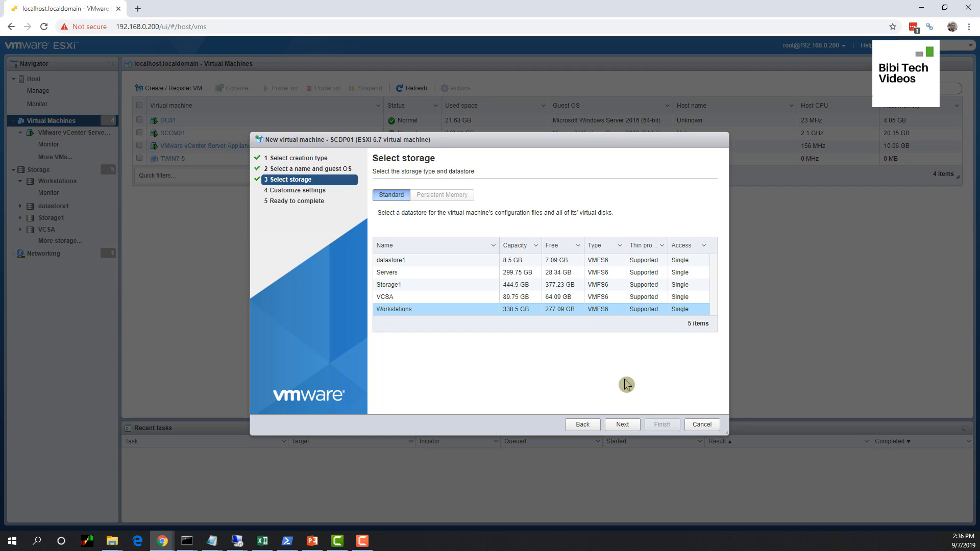
left_click(616, 429)
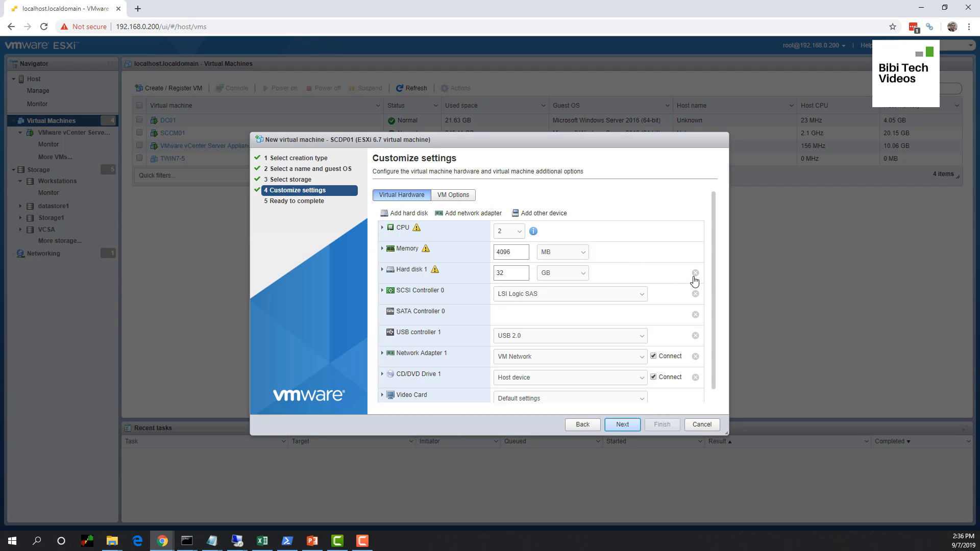
- Give the new virtual machine a 60 GB hard disk and 8 GB of memory, and finish creating it
double_click(511, 271)
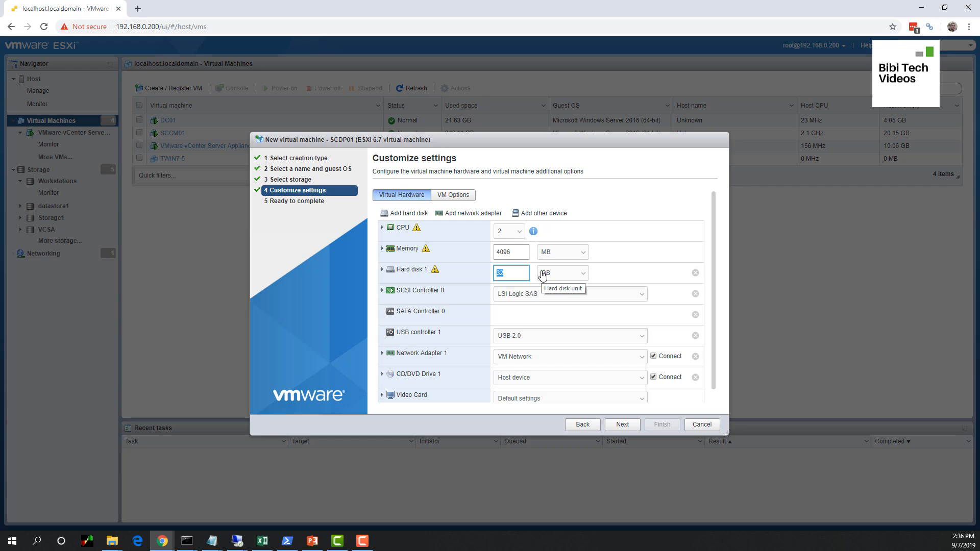
type("40")
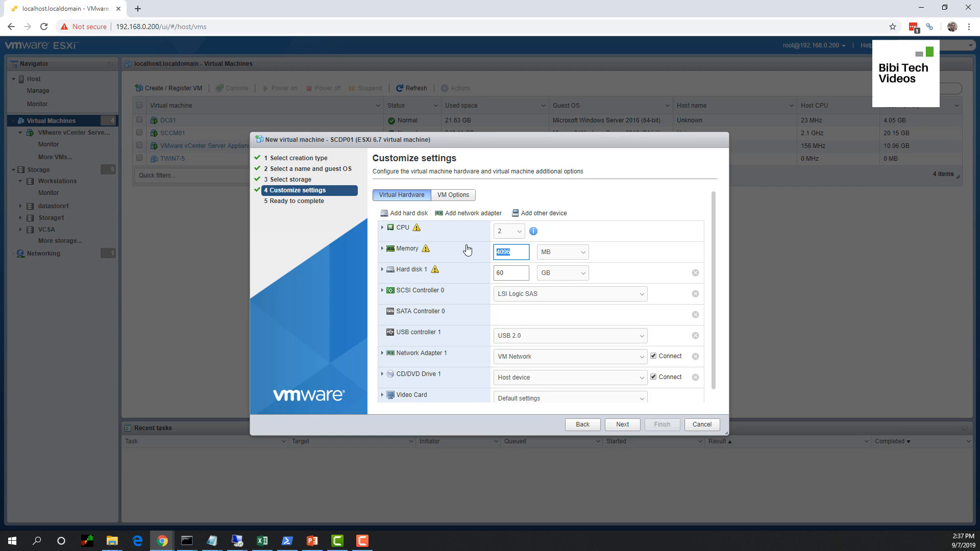
type("8")
left_click(567, 253)
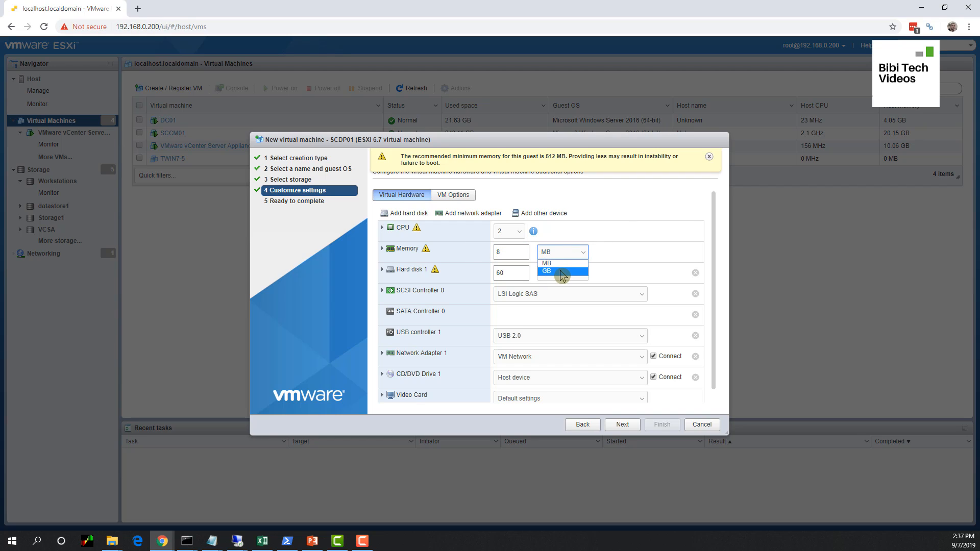
left_click(561, 271)
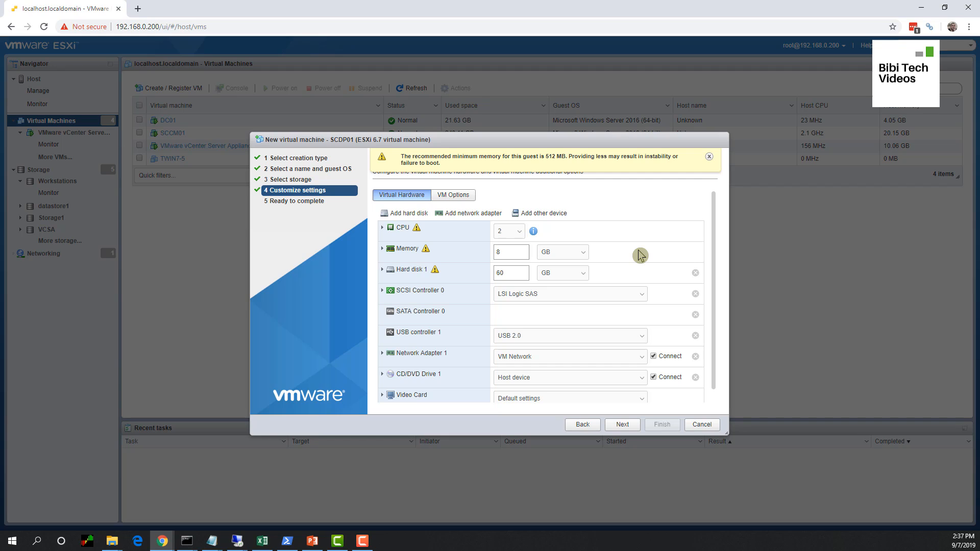
left_click(709, 156)
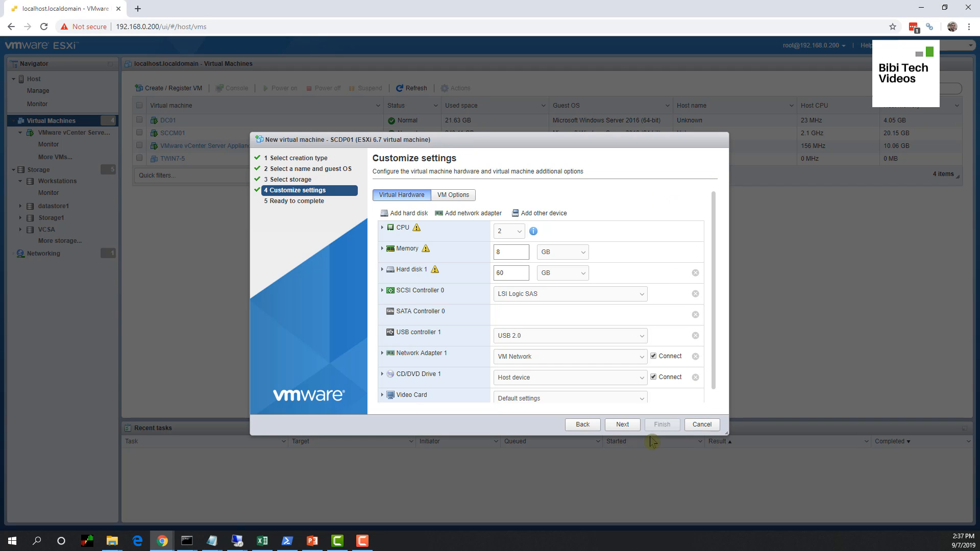
left_click(623, 425)
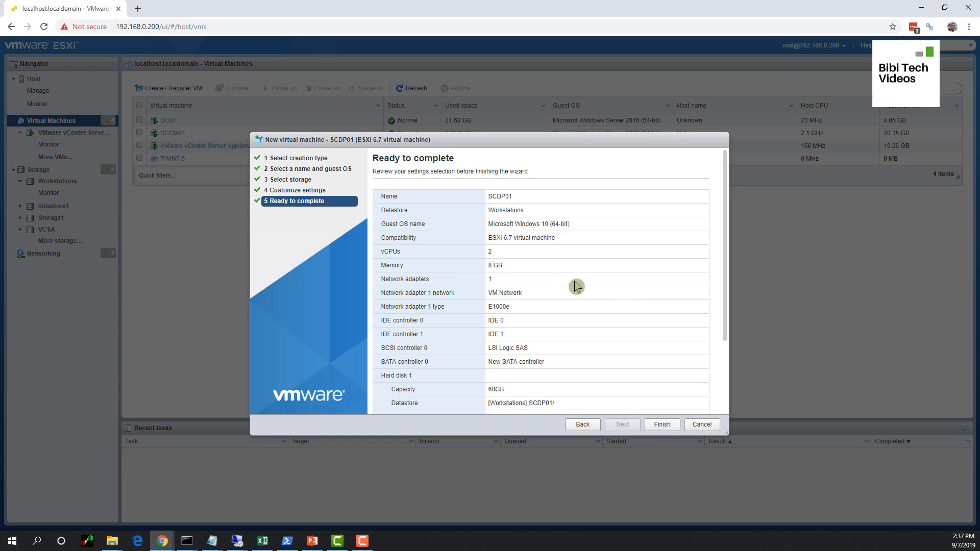
left_click(662, 425)
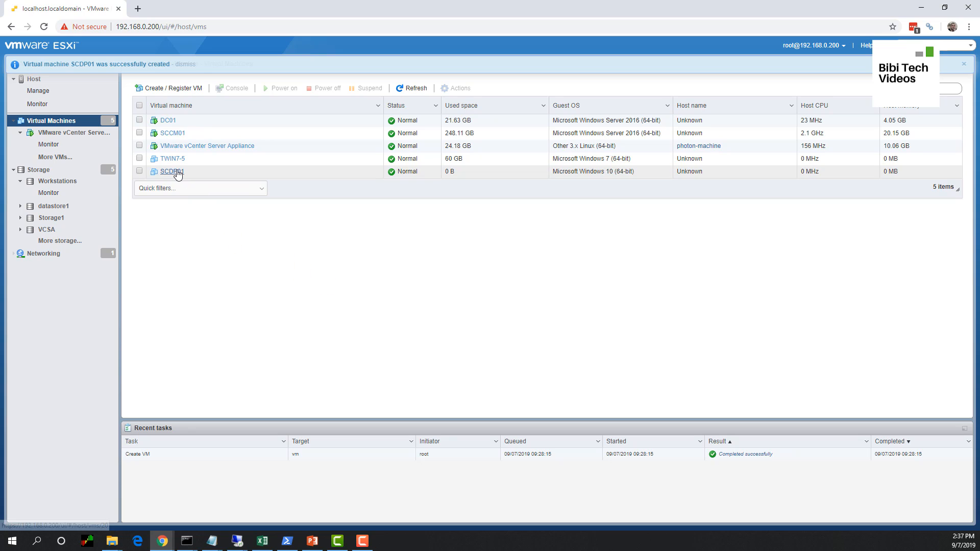
- Power on SCDP01, accept the network boot service, and load the boot image through Ramdisk options
left_click(173, 171)
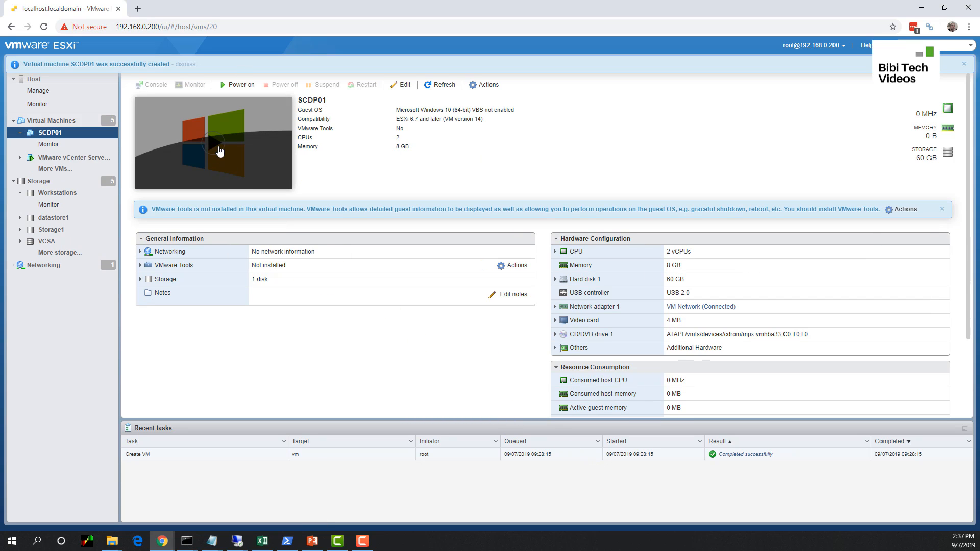
left_click(214, 145)
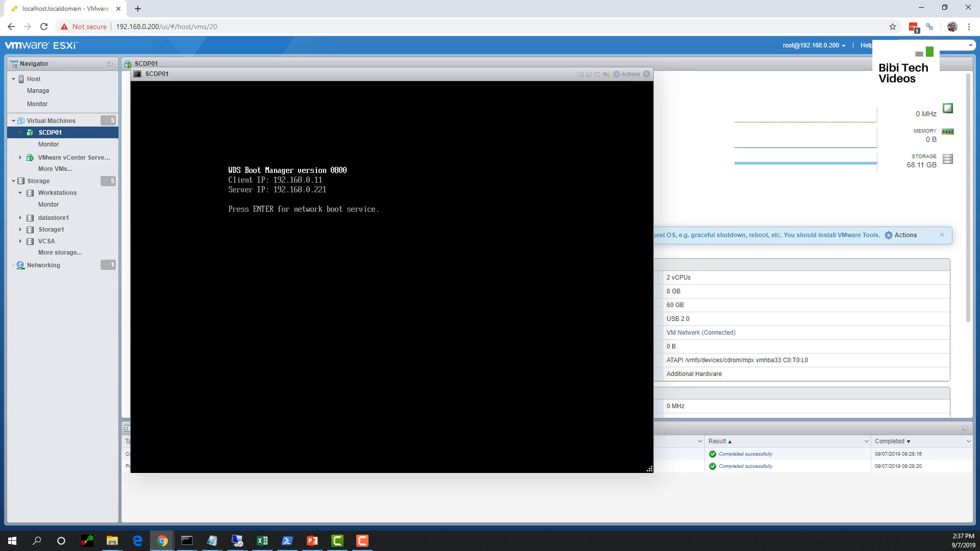
key("Return")
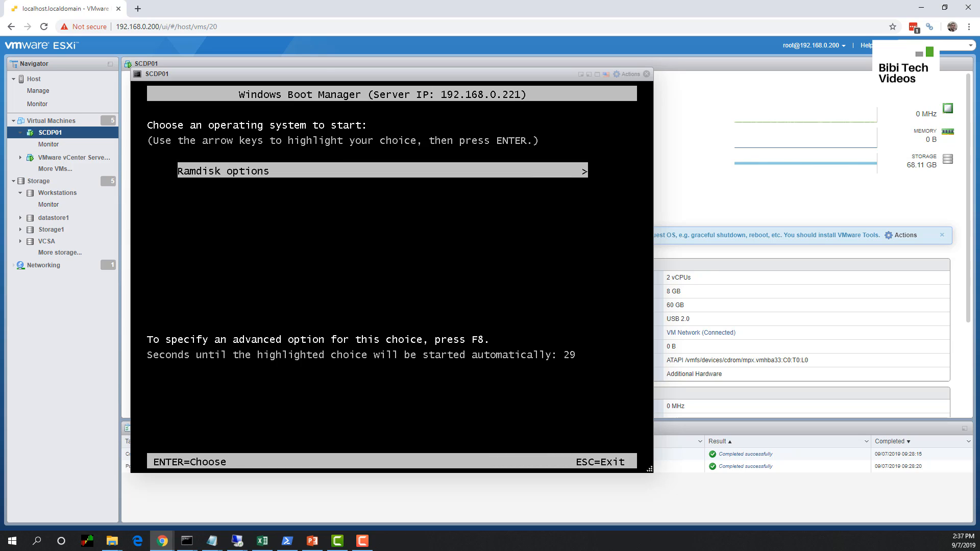
key("Return")
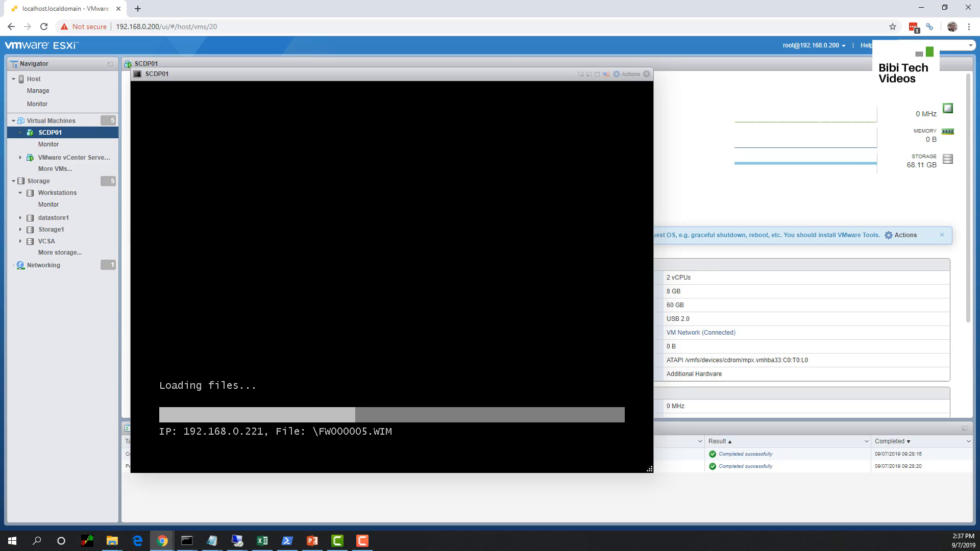
left_click_drag(381, 74, 454, 53)
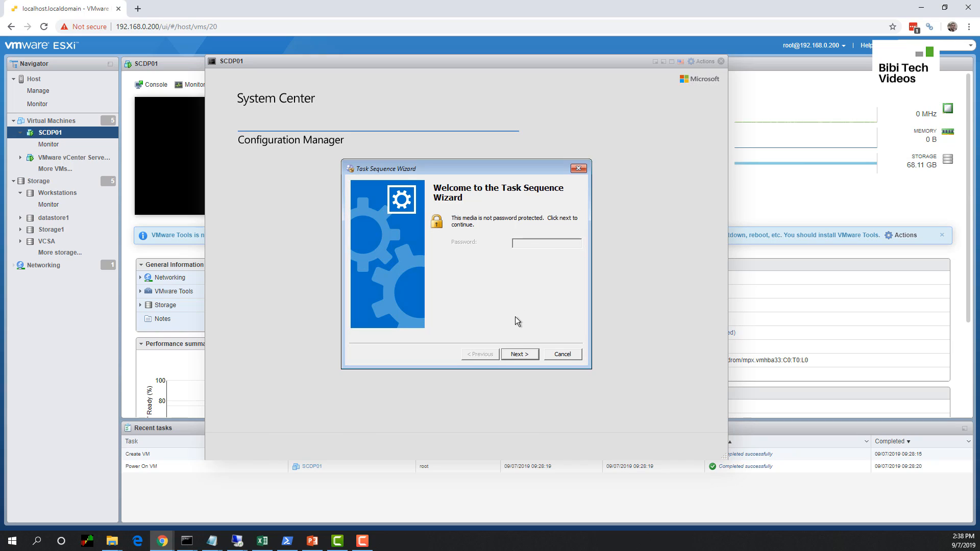
- Continue past the Task Sequence Wizard welcome page and choose the task sequence Windows 10 1903 x64 ver 1.1
left_click(513, 354)
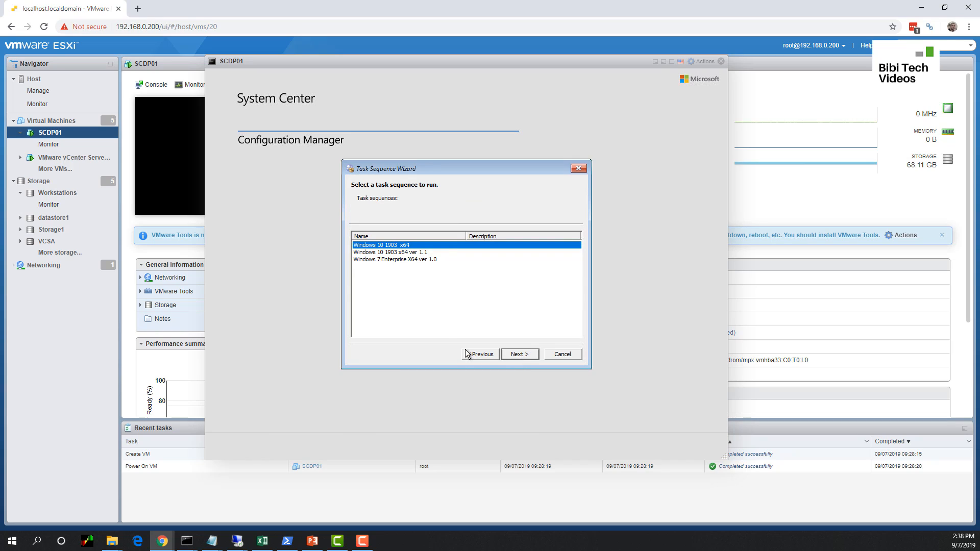
left_click(367, 253)
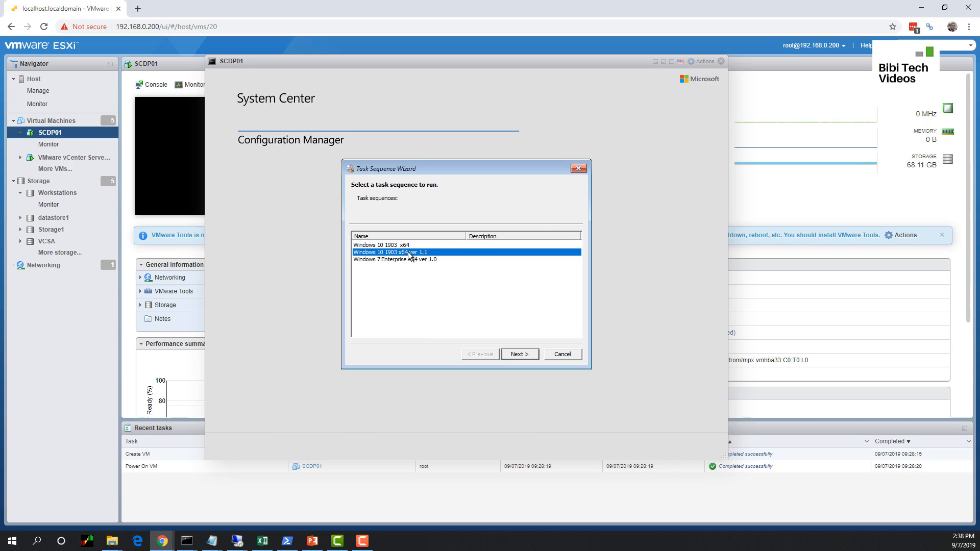
left_click(521, 354)
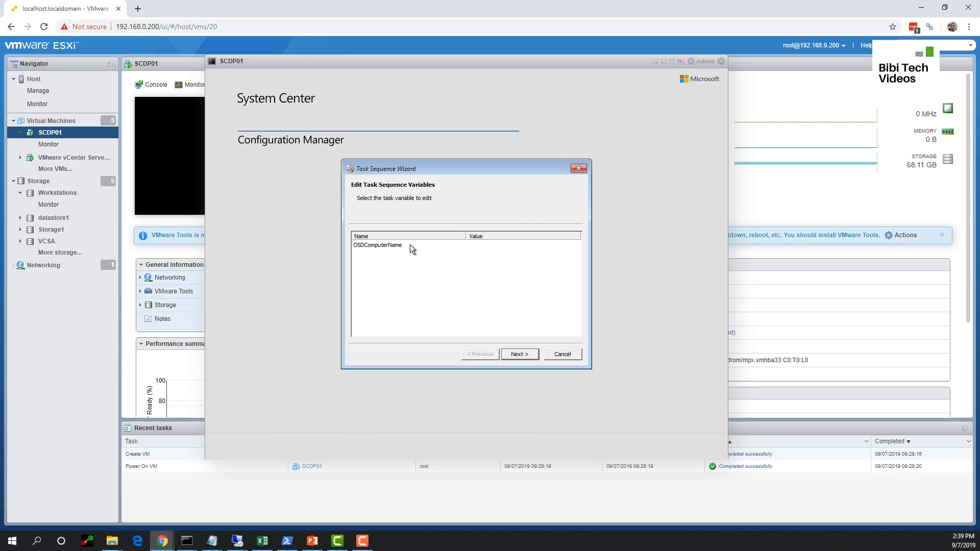
- Set the task sequence variable OSDComputerName to SCDP01
left_click(385, 246)
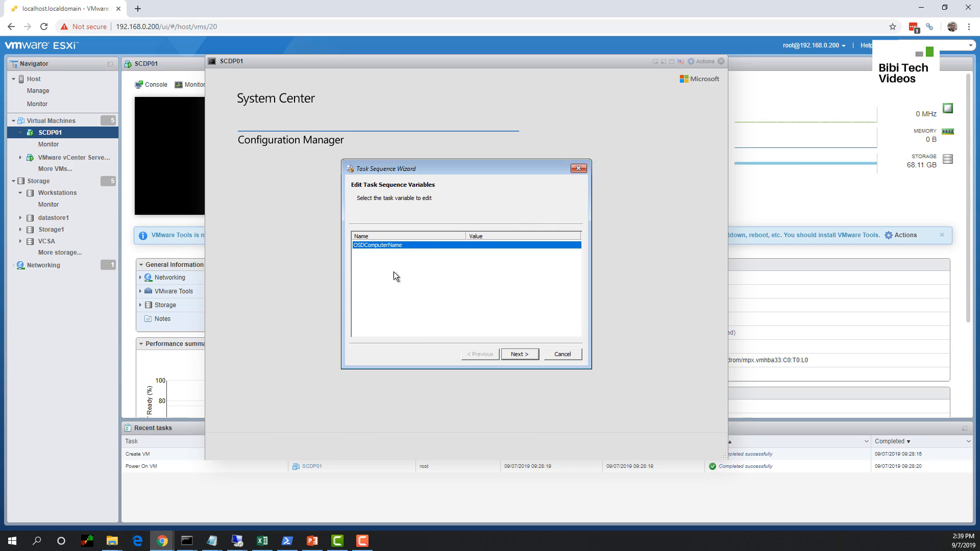
double_click(385, 246)
left_click(466, 283)
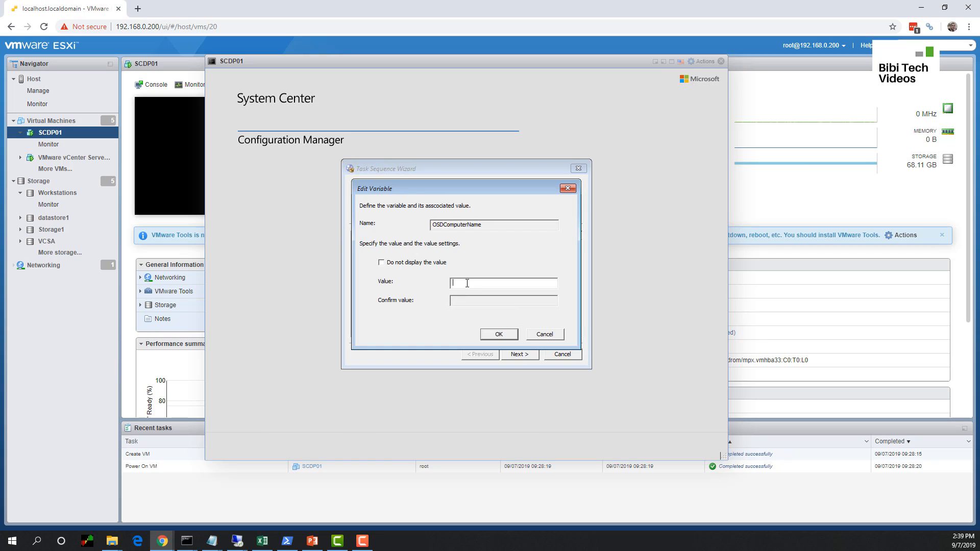
type("D")
key("BackSpace")
type("SCD")
key("BackSpace")
type("DP01")
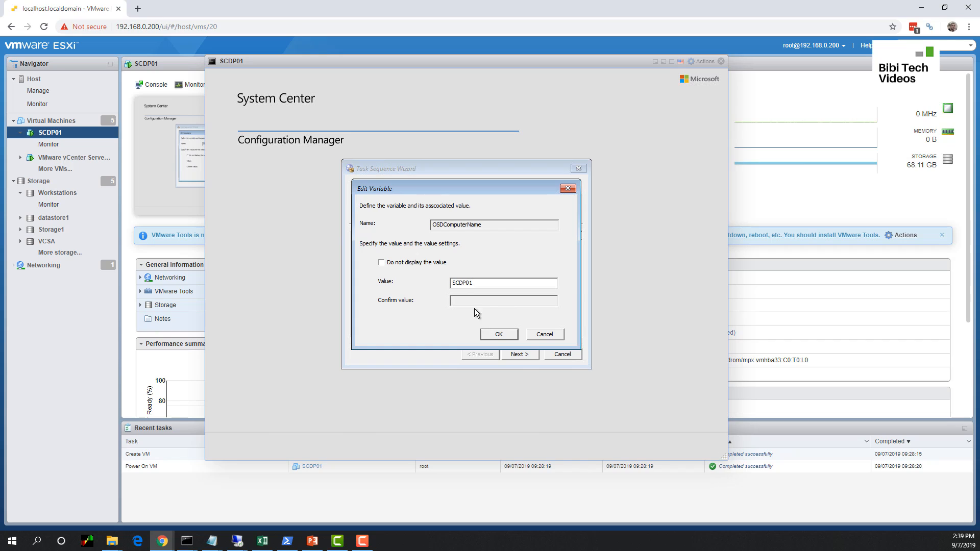
left_click(498, 336)
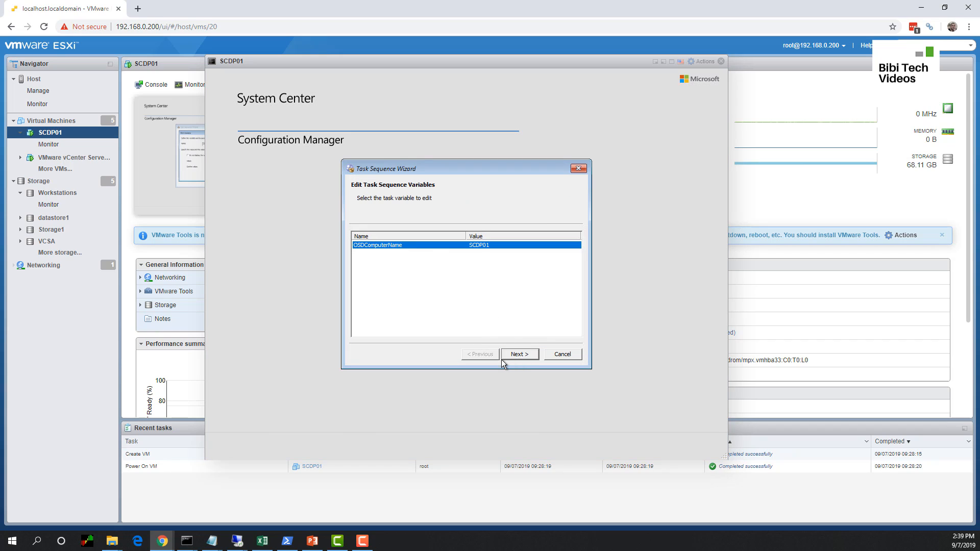
- Review the OSDComputerName variable once more, accept it, and start the task sequence deployment
double_click(408, 246)
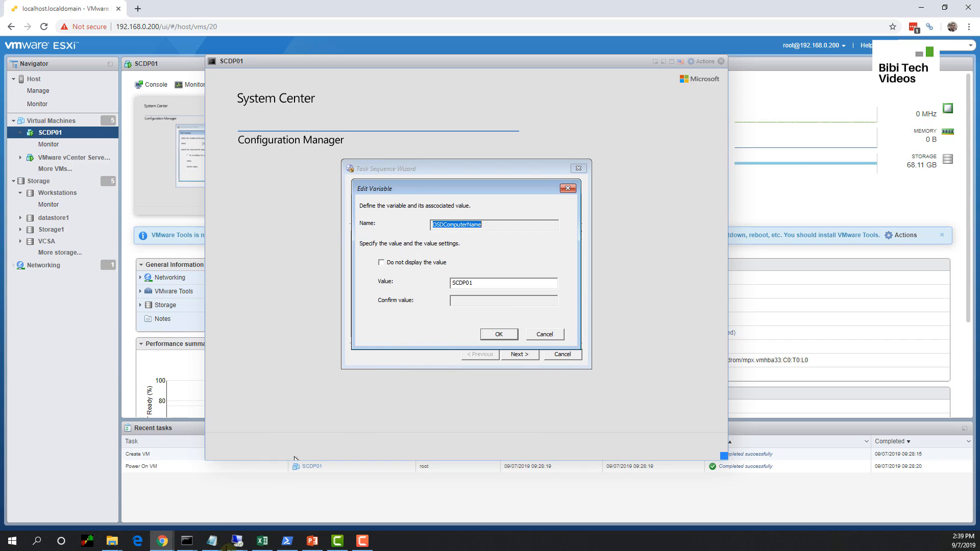
mouse_move(238, 542)
left_click(499, 335)
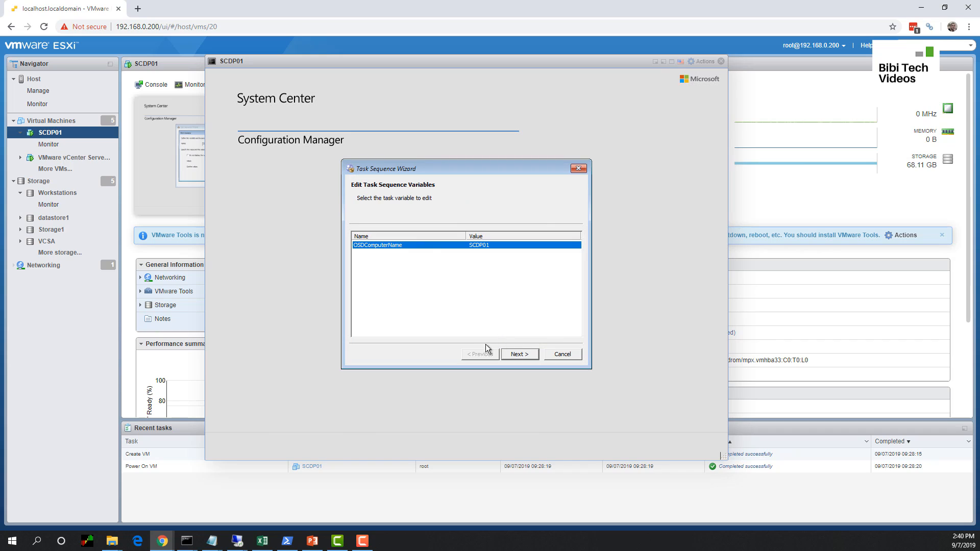
left_click(532, 358)
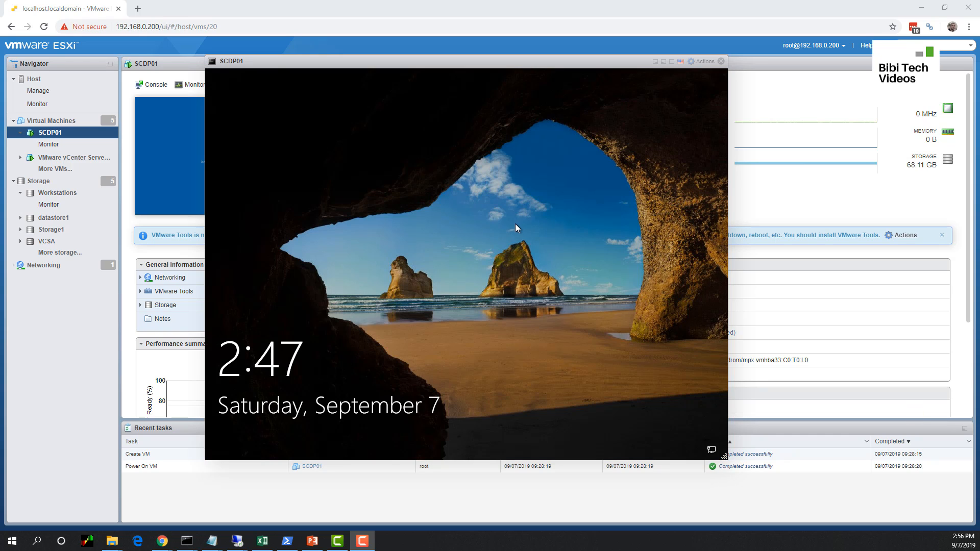
- Unlock the deployed Windows 10 machine and sign in to the BIBI domain as sc_admin with the account password
left_click(516, 223)
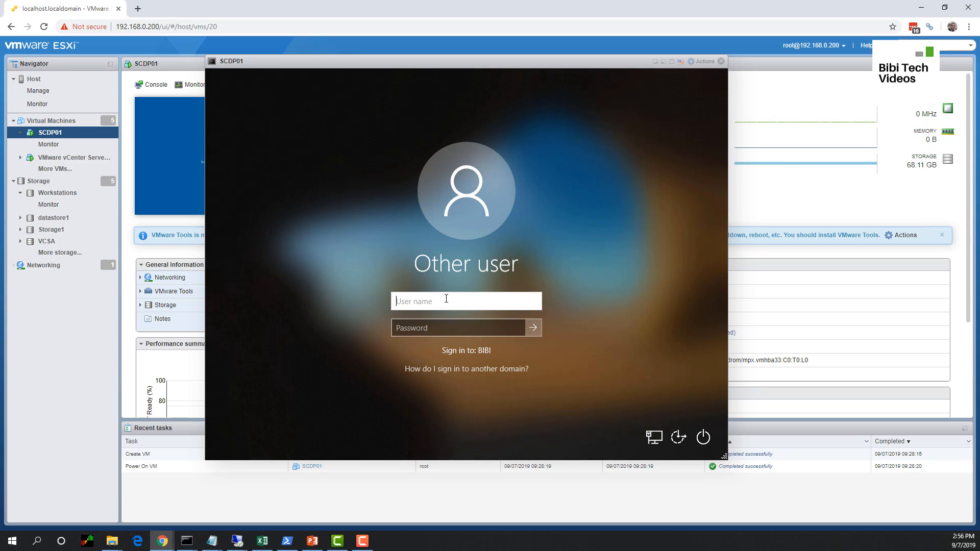
type("sc_admin")
key("Tab")
type("••••••••••")
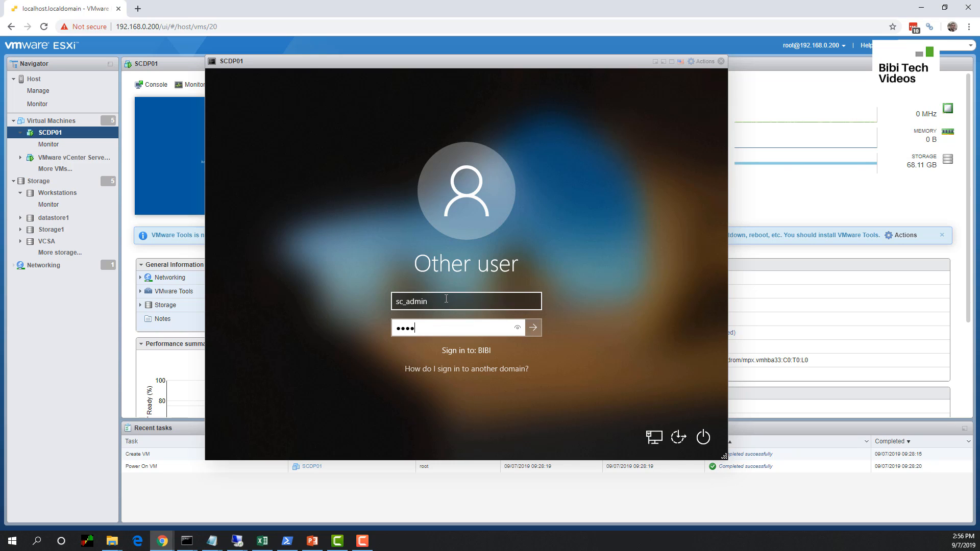
key("Return")
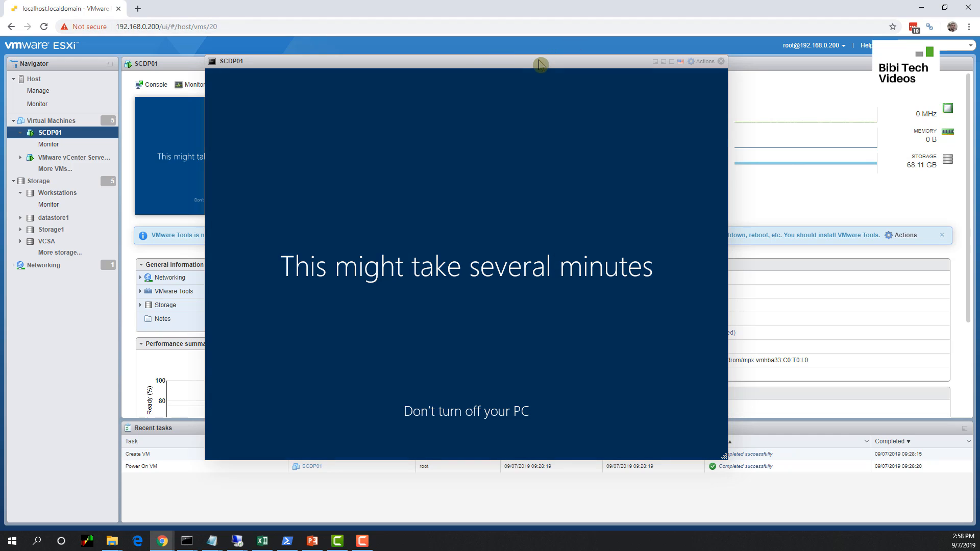
left_click_drag(590, 62, 571, 64)
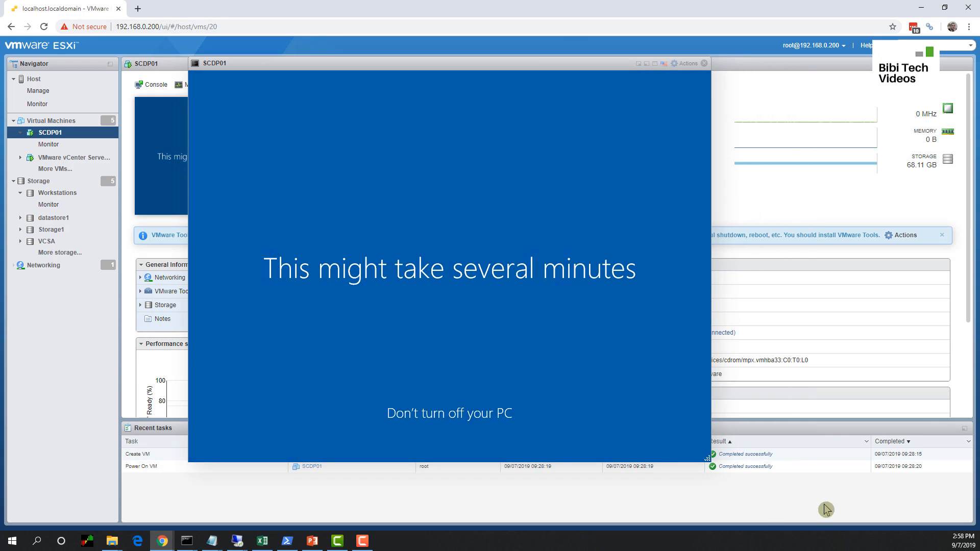
left_click(693, 66)
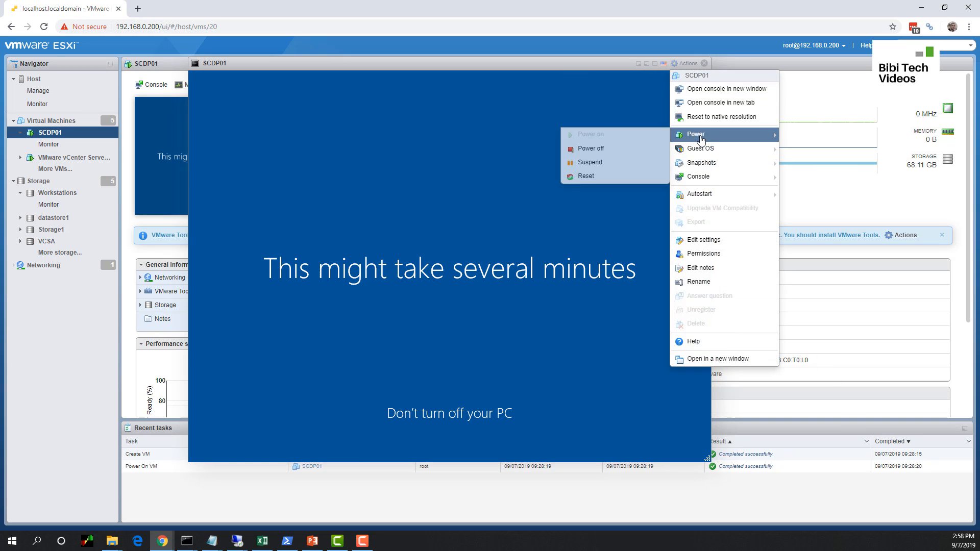
mouse_move(730, 149)
mouse_move(775, 179)
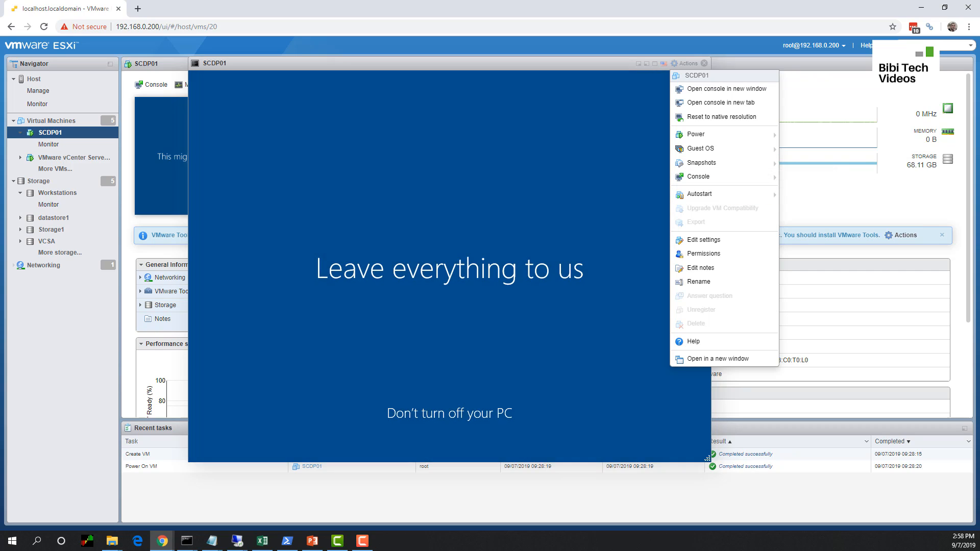
left_click(526, 75)
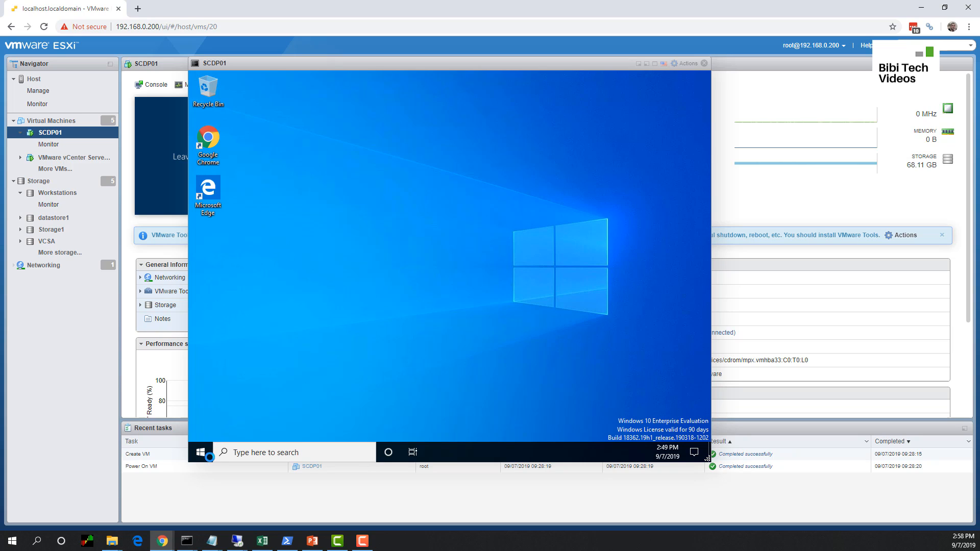
- Open File Explorer on SCDP01 and check This PC's system properties for the computer name and domain
left_click(208, 456)
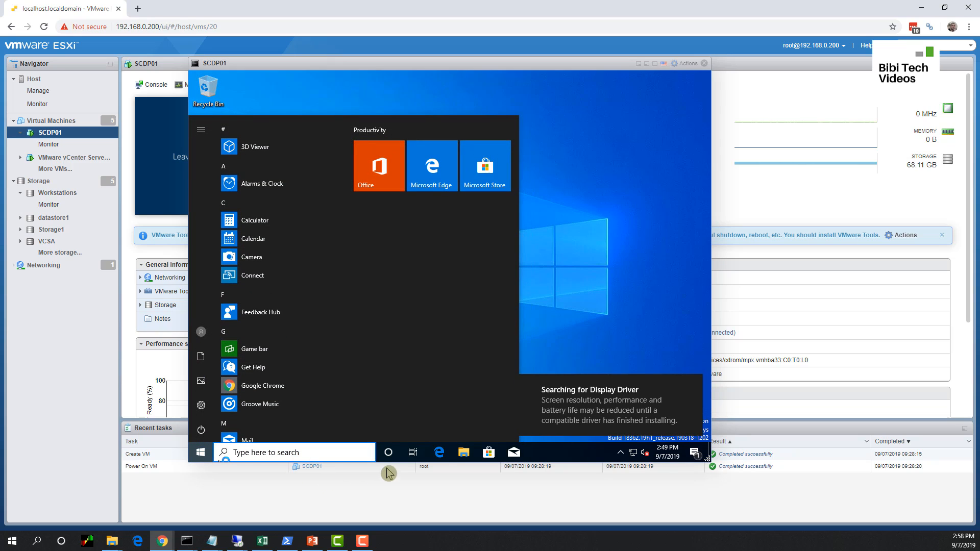
left_click(465, 458)
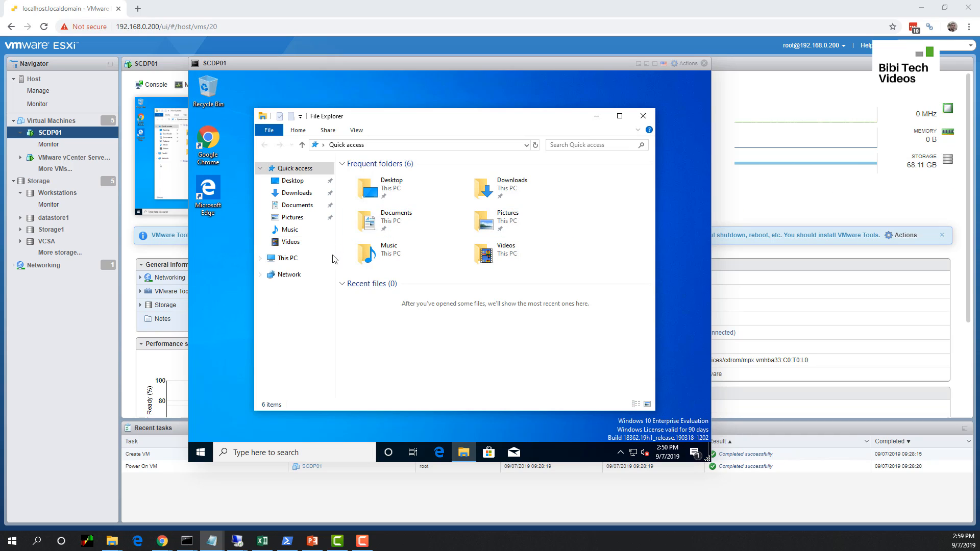
left_click(297, 263)
right_click(298, 267)
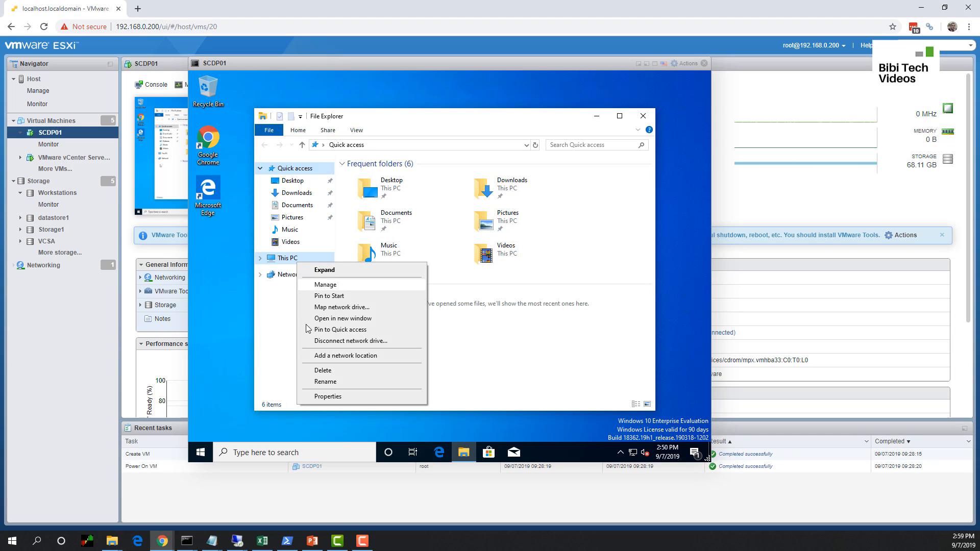
left_click(337, 400)
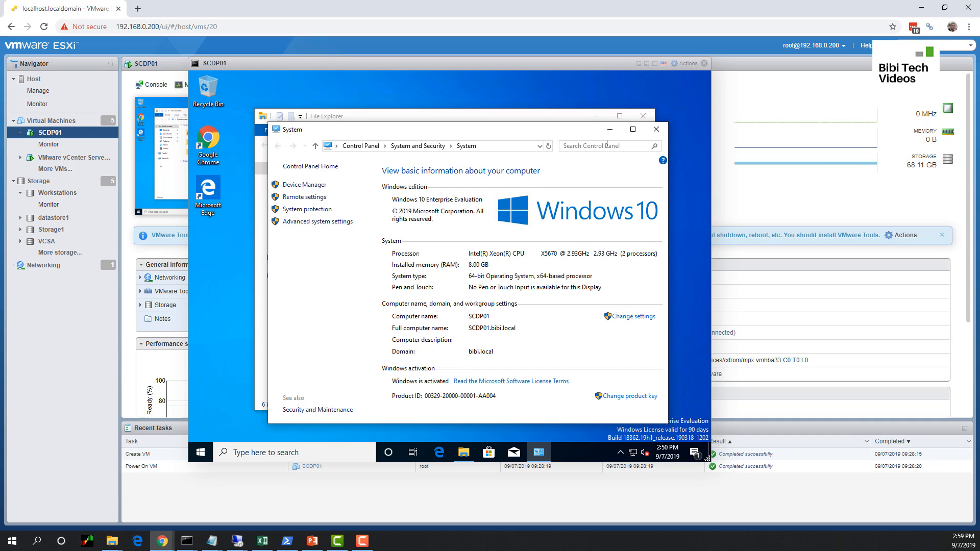
left_click(656, 131)
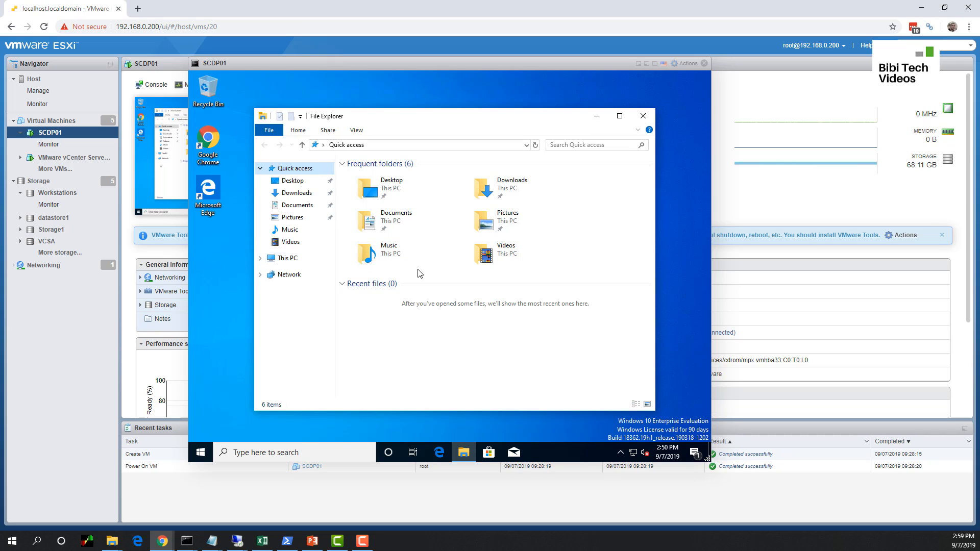
- Allow remote connections to SCDP01 in This PC's remote settings, check the Remote Desktop users, and apply the change
right_click(289, 262)
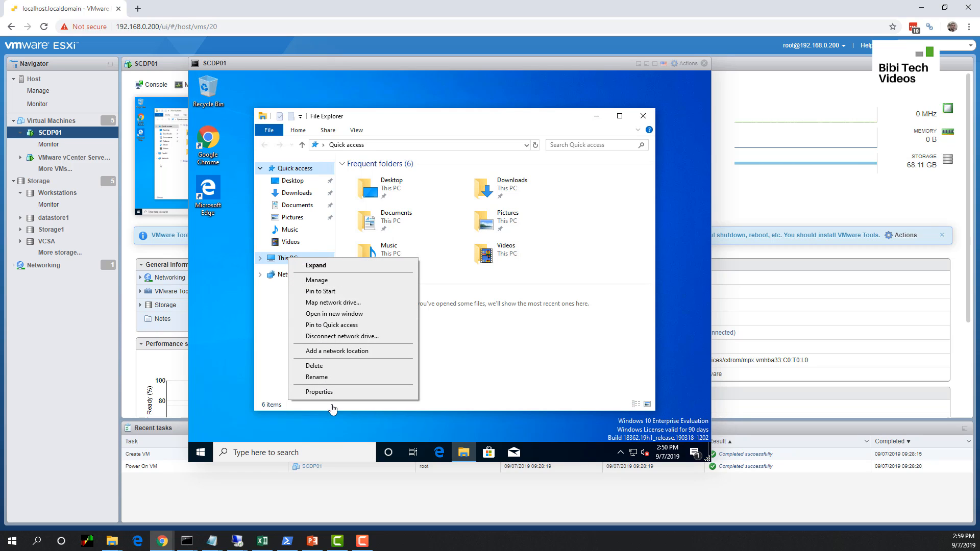
left_click(319, 393)
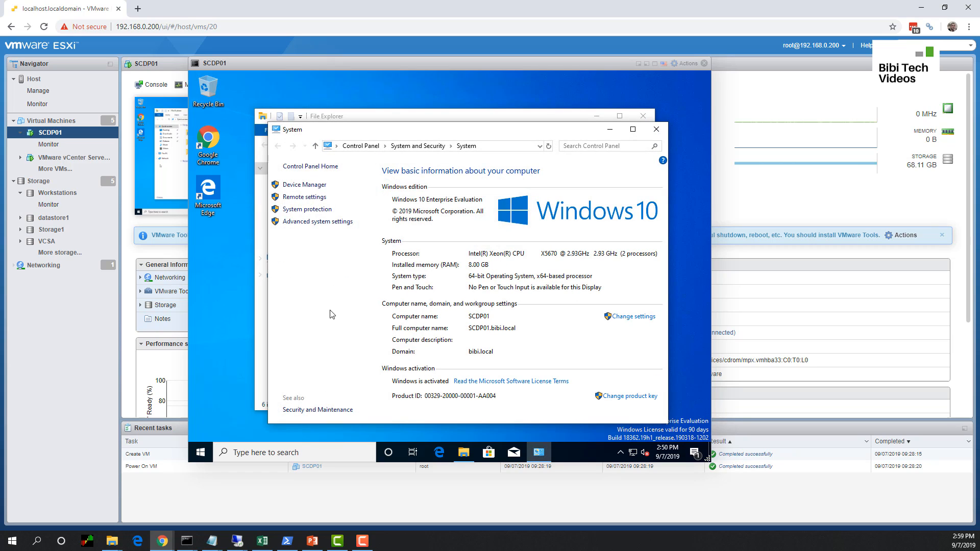
left_click(316, 197)
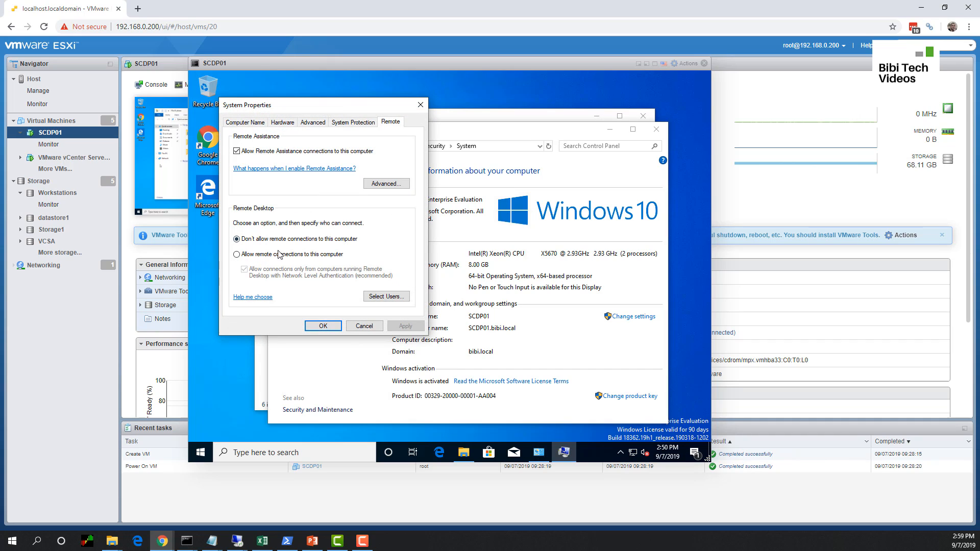
left_click(236, 255)
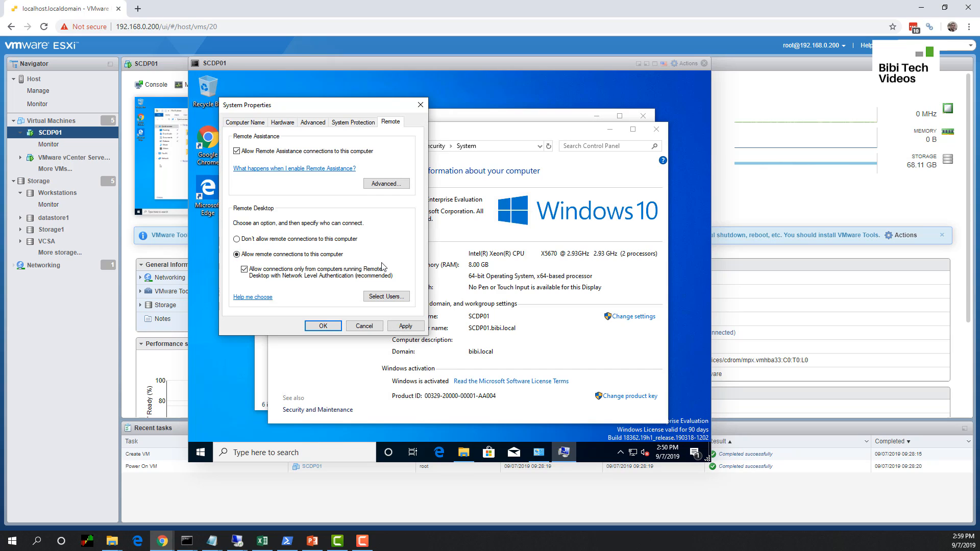
left_click(370, 297)
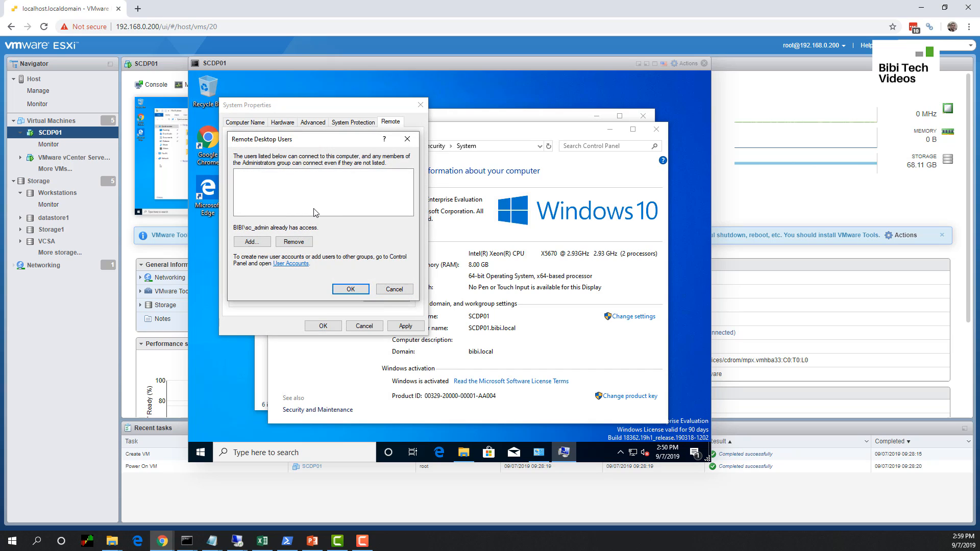
left_click(394, 289)
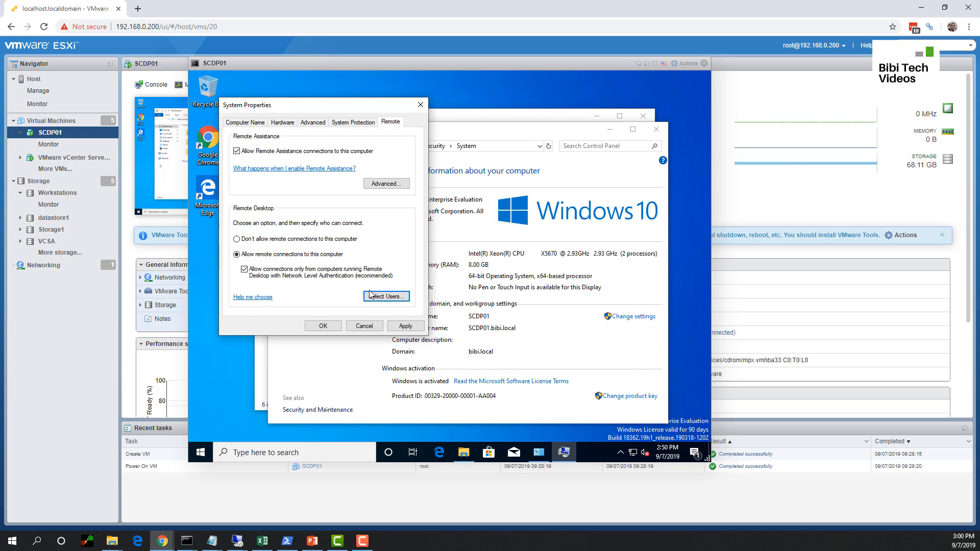
left_click(401, 327)
left_click(322, 326)
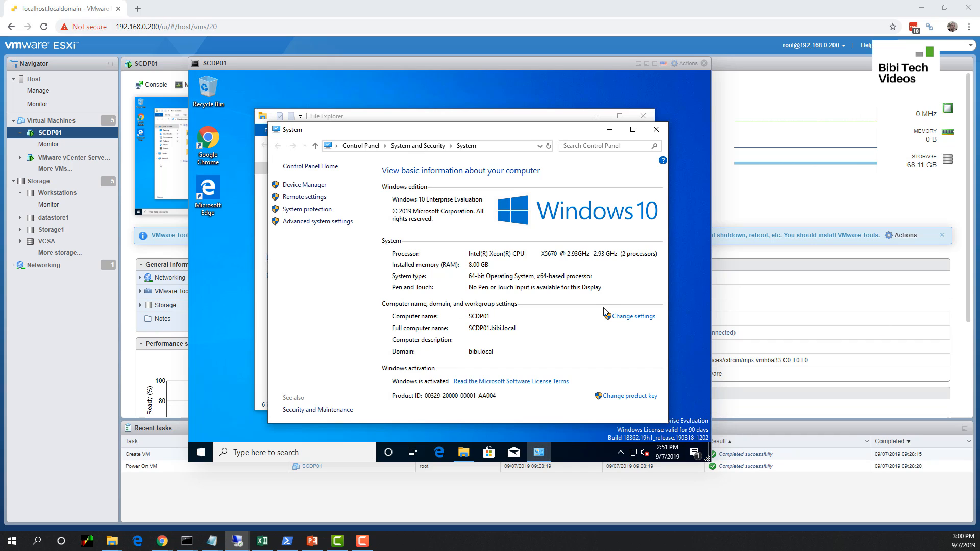
- Start a Remote Desktop connection from the host machine to the computer scdp01
left_click_drag(979, 100, 481, 210)
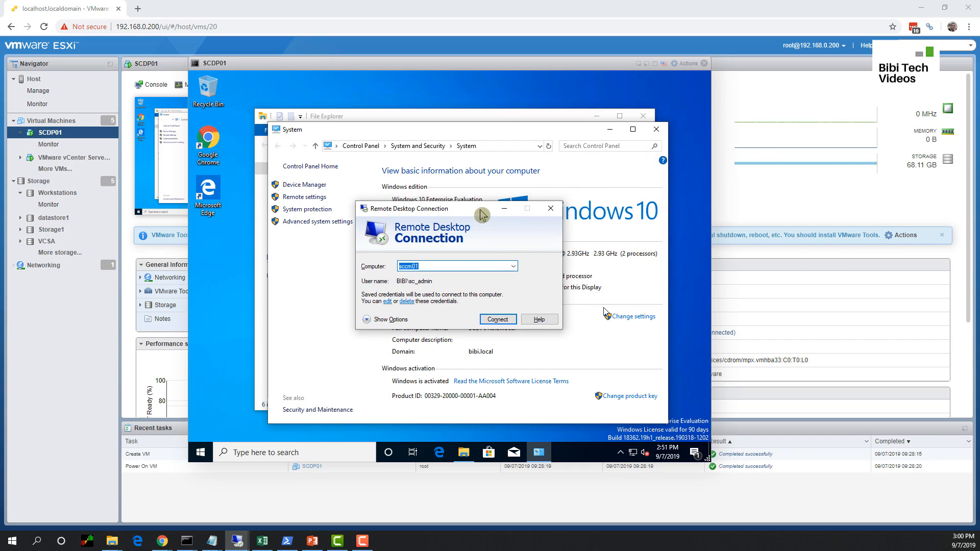
left_click_drag(440, 266, 376, 266)
type("sc")
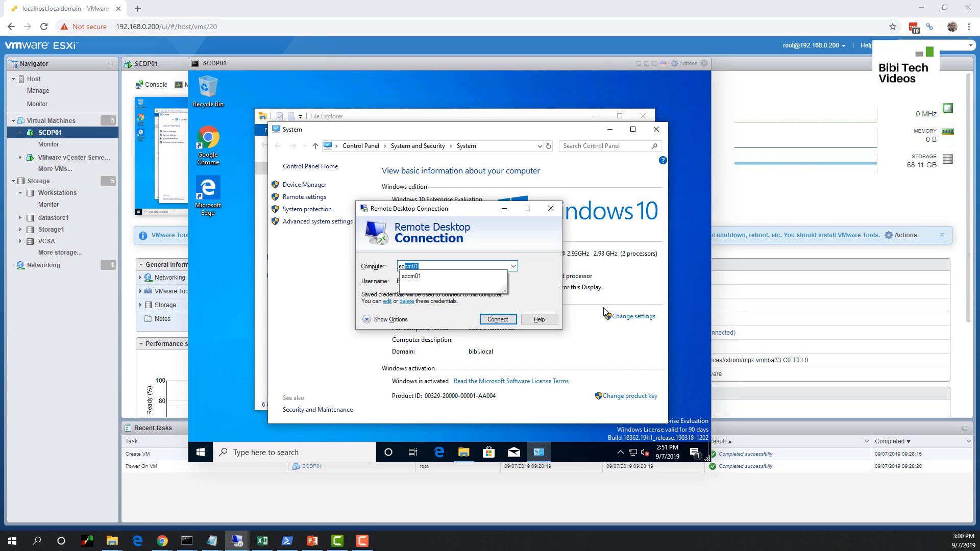
type("dp01")
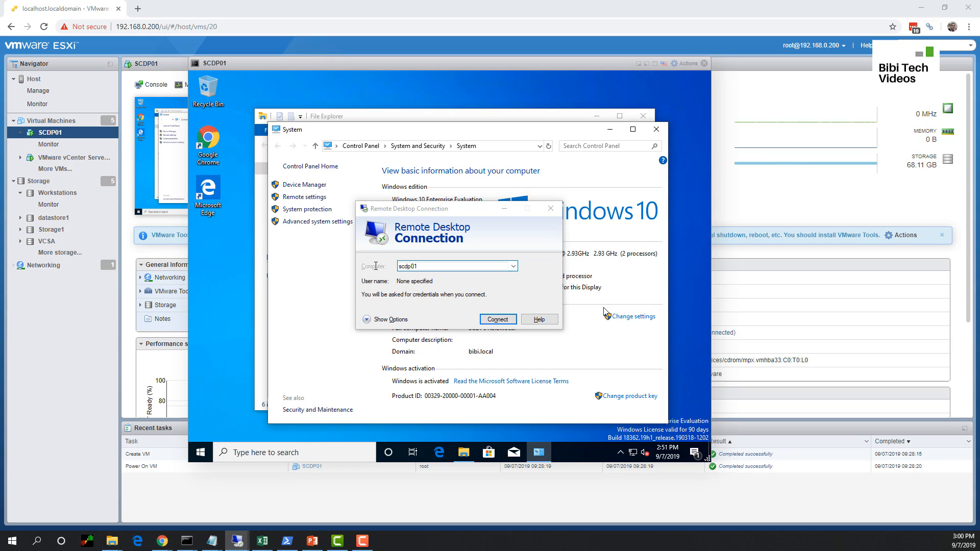
key("Return")
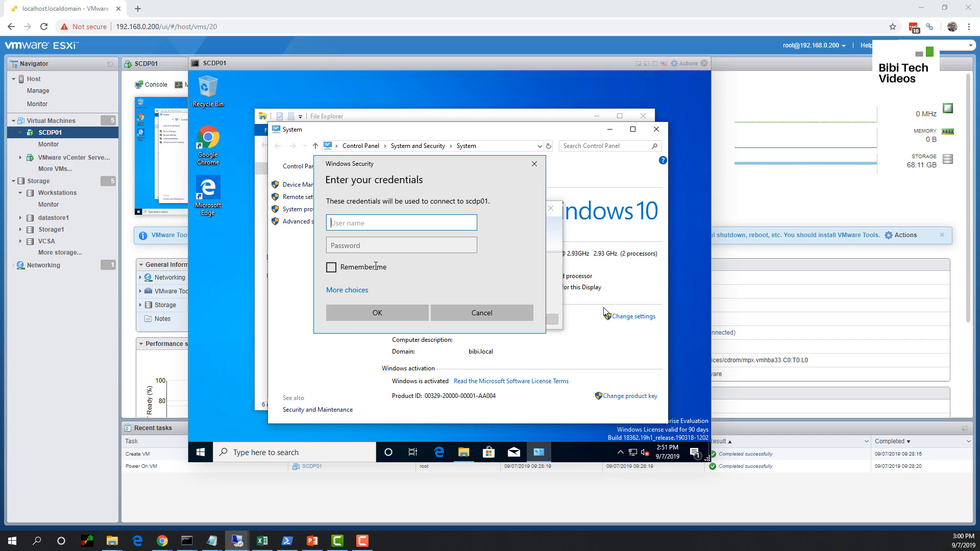
- Authenticate to scdp01 as bibi\sc_admin with the account password and accept connecting despite the untrusted certificate
type("bibi\\sc_admin")
key("Tab")
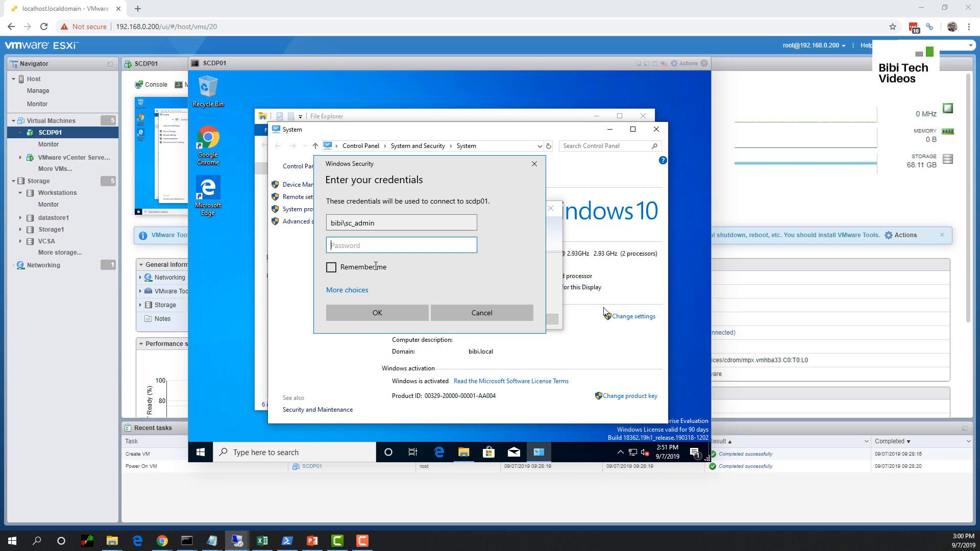
type("********")
left_click(378, 312)
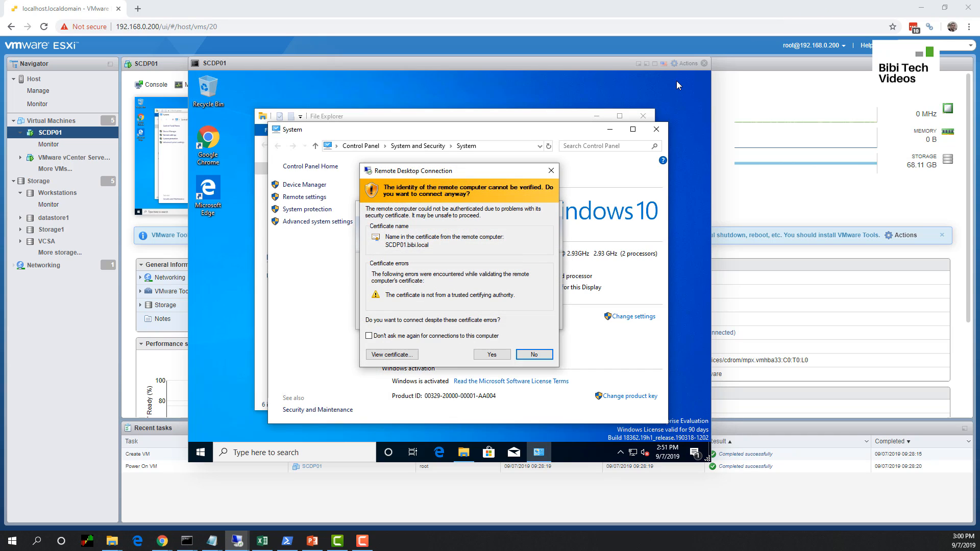
left_click(499, 355)
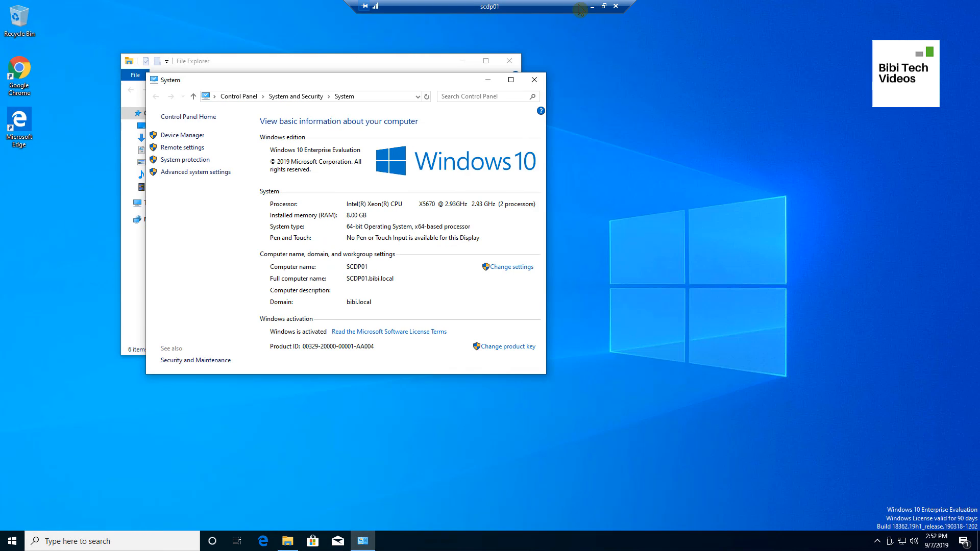
- Close the ESXi browser window on the host, and close the System and File Explorer windows in the scdp01 remote session
left_click(592, 7)
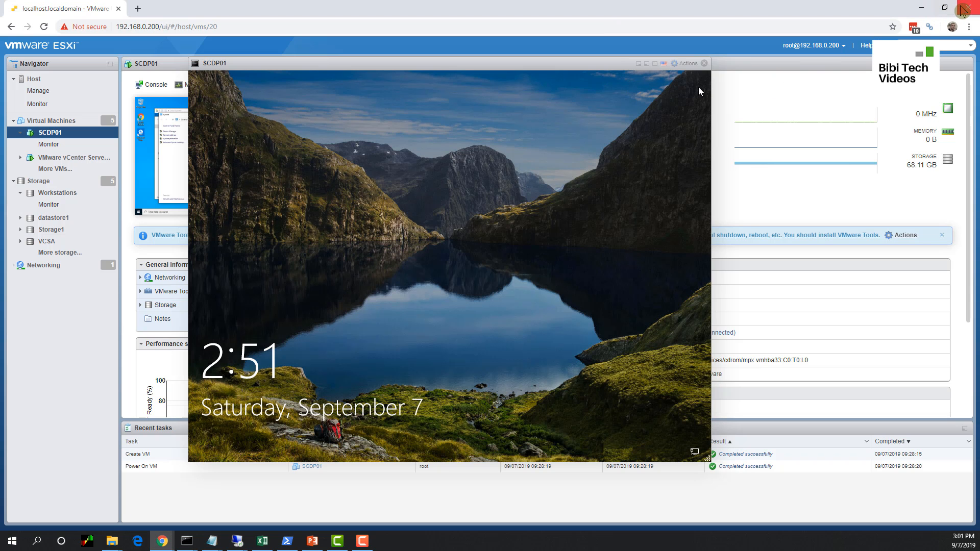
left_click(966, 8)
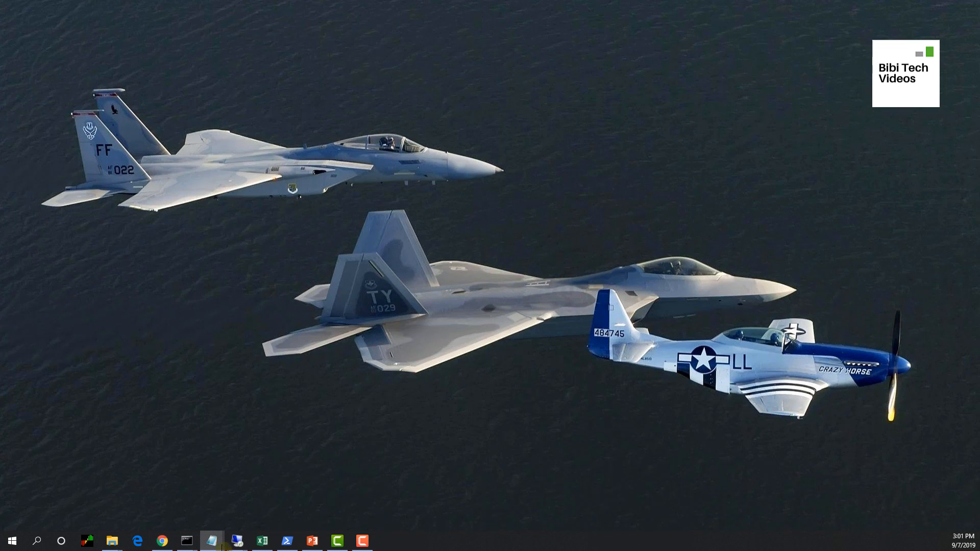
left_click(238, 542)
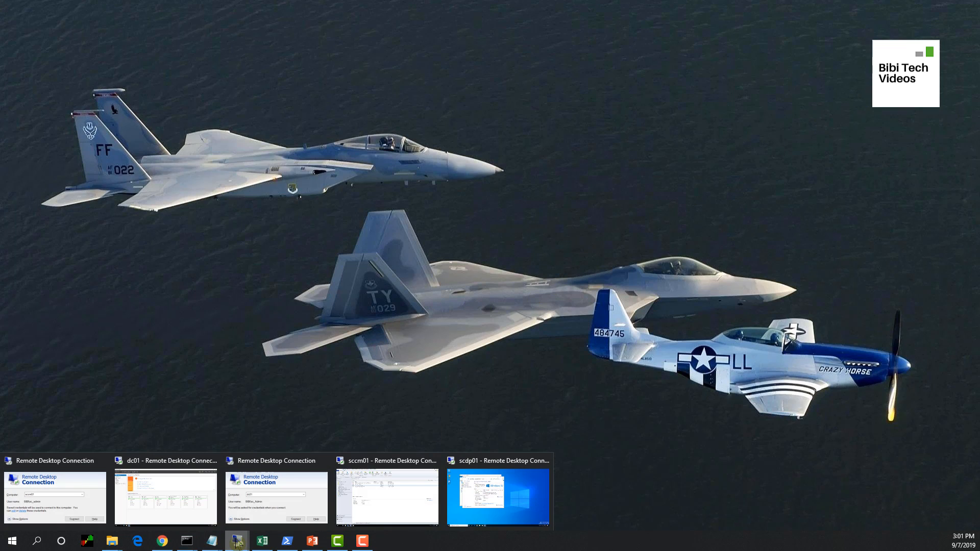
left_click(510, 507)
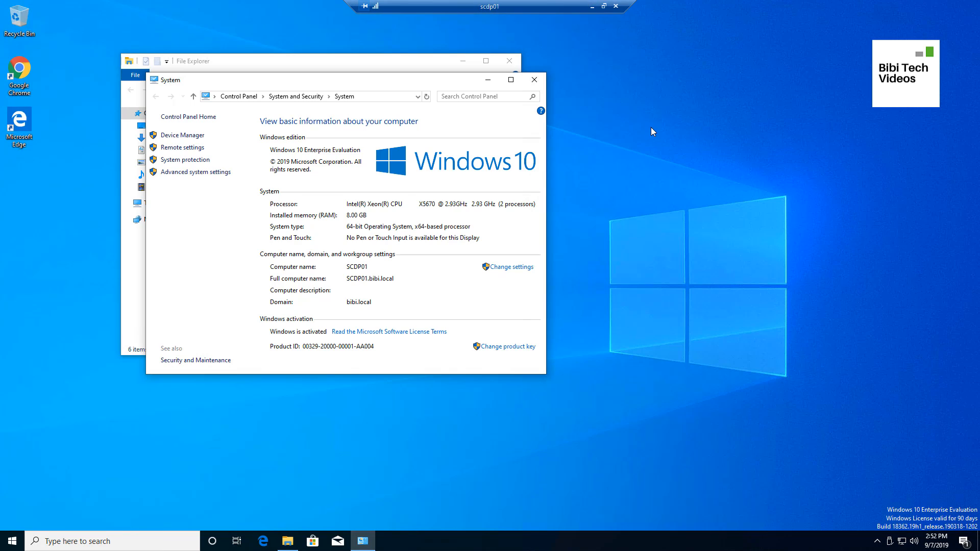
left_click(535, 80)
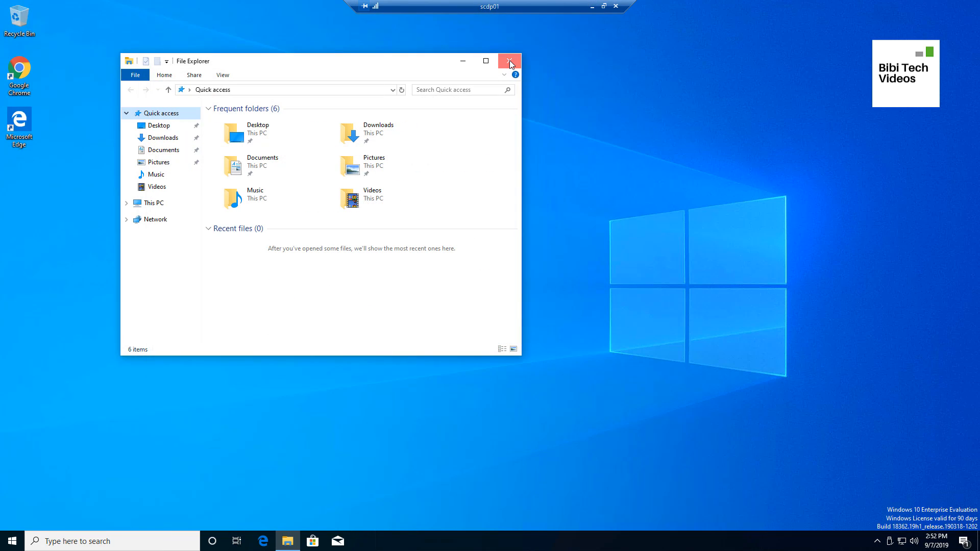
left_click(509, 60)
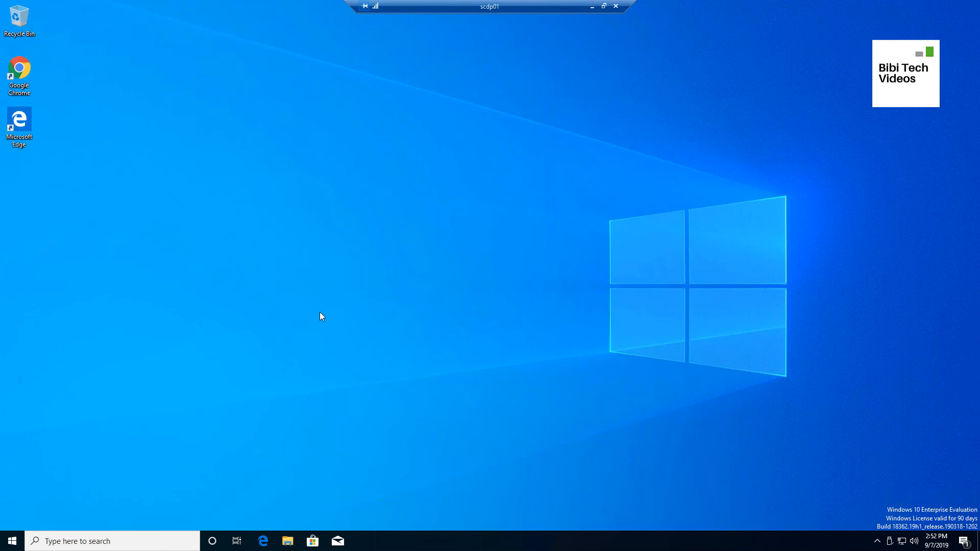
left_click(141, 542)
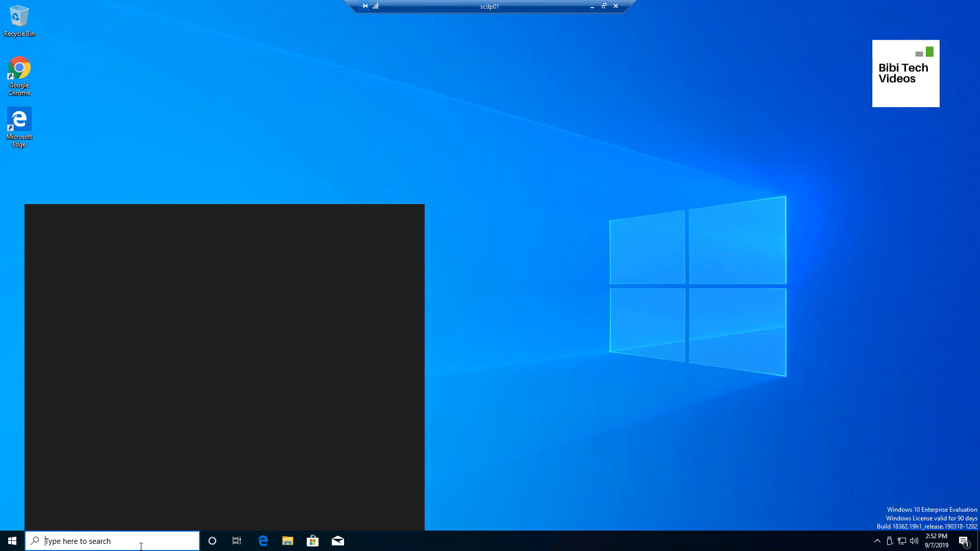
type("pow")
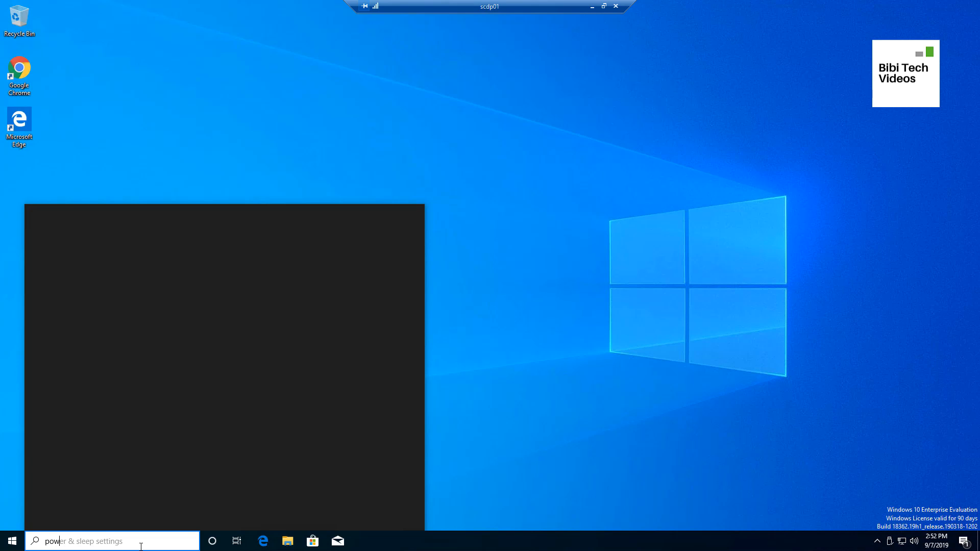
type("ershee")
key("BackSpace")
key("BackSpace")
key("BackSpace")
key("BackSpace")
key("BackSpace")
key("BackSpace")
key("BackSpace")
key("BackSpace")
key("BackSpace")
left_click(671, 354)
- Search for powershell in Windows and open Windows PowerShell on SCDP01
left_click(12, 542)
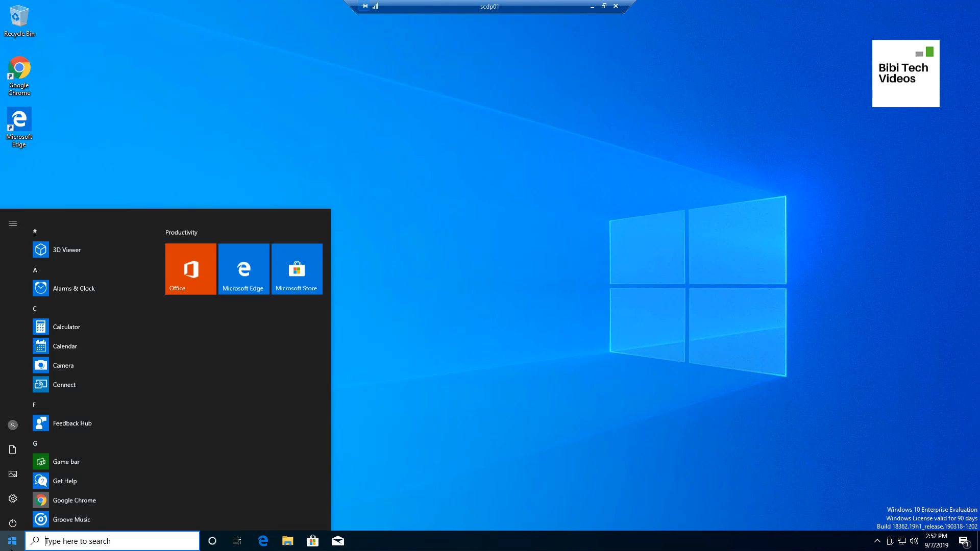
left_click(89, 543)
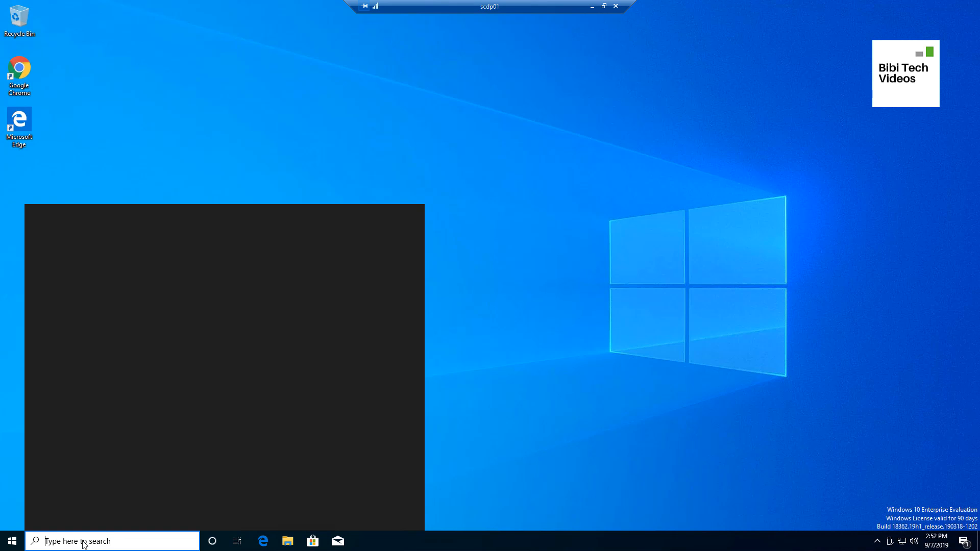
type("powershee")
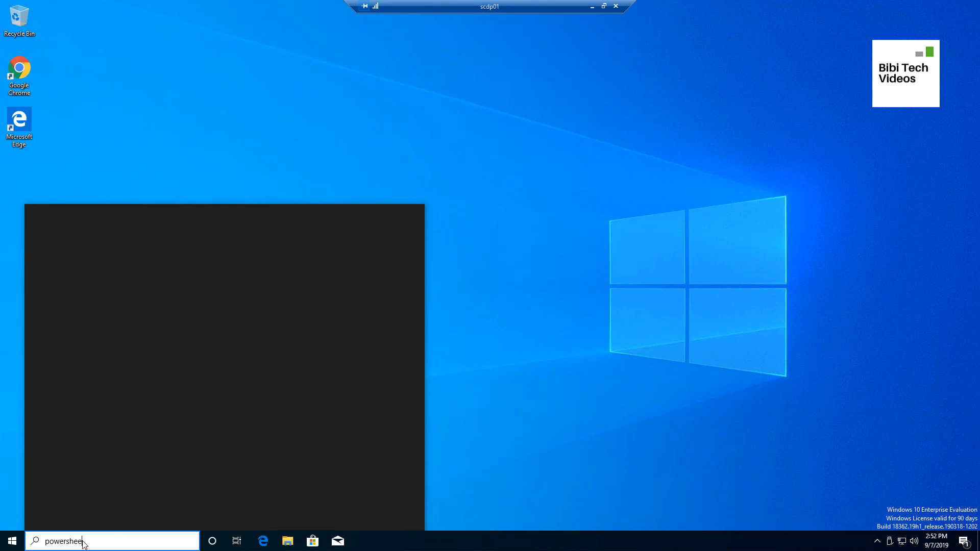
key("BackSpace")
type("ll")
key("Return")
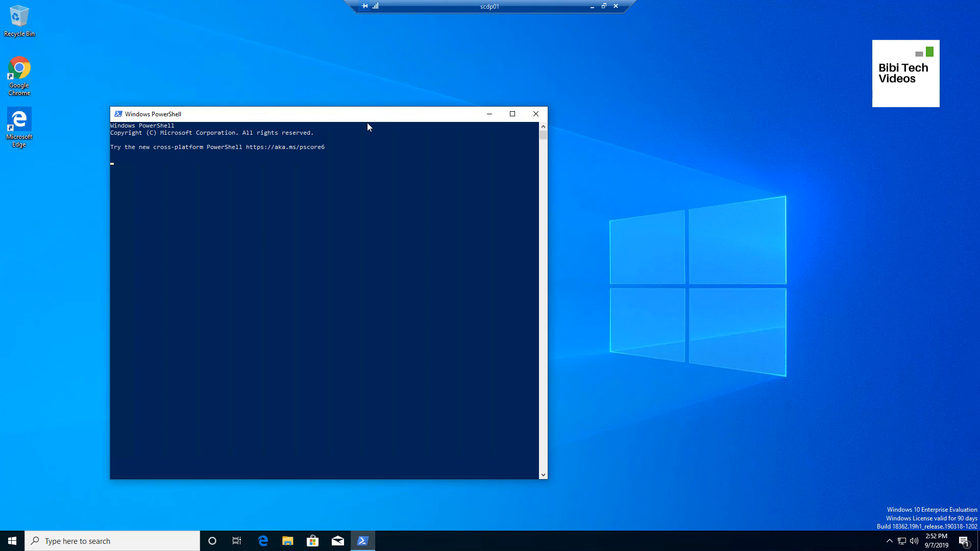
- Move the PowerShell window toward the middle of the desktop and enter the start of a command, test-net, at the prompt
left_click_drag(370, 124, 504, 126)
left_click(485, 243)
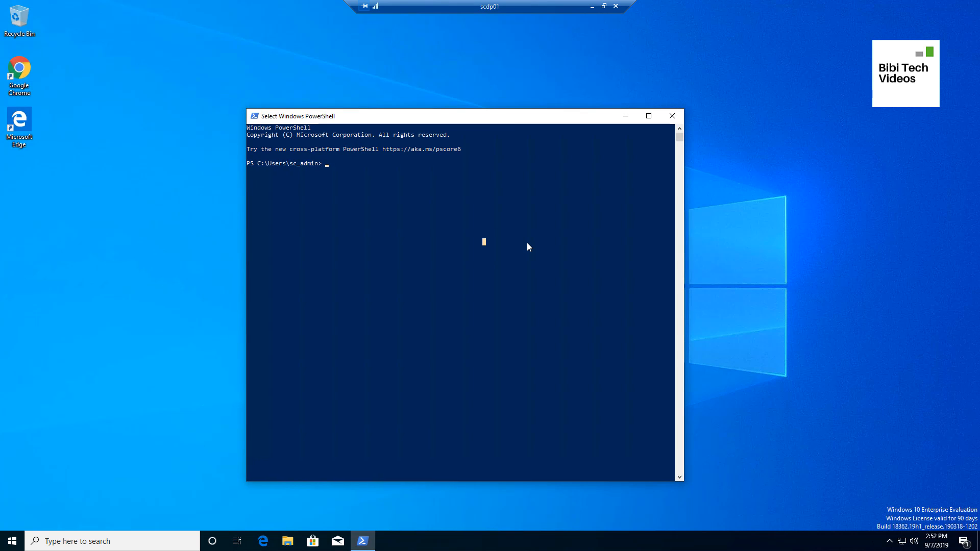
key("Escape")
type("teste-")
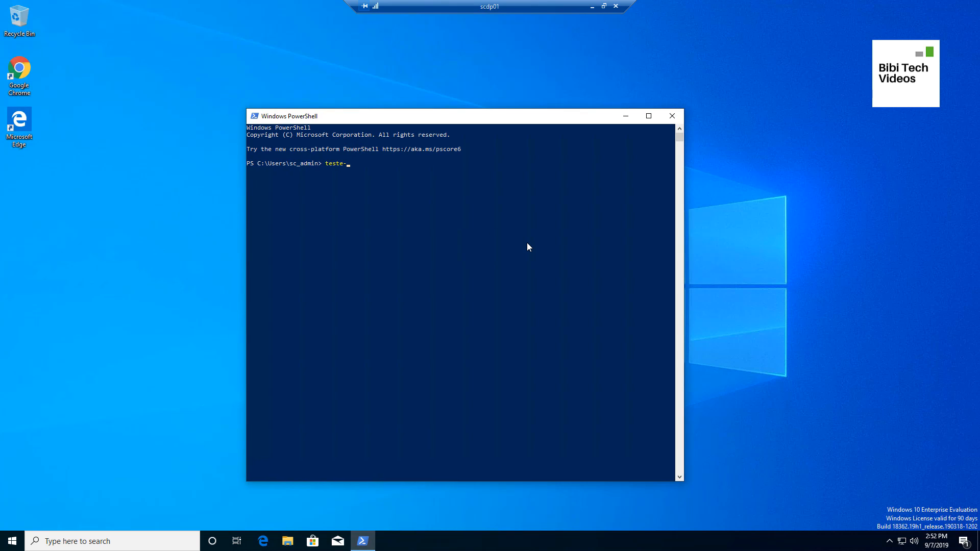
key("BackSpace")
key("BackSpace")
type("-net")
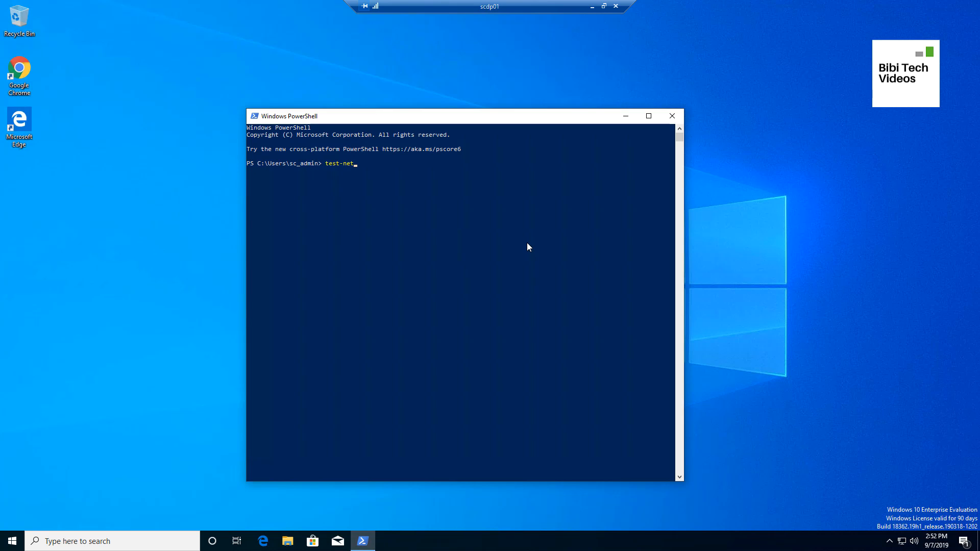
left_click(445, 242)
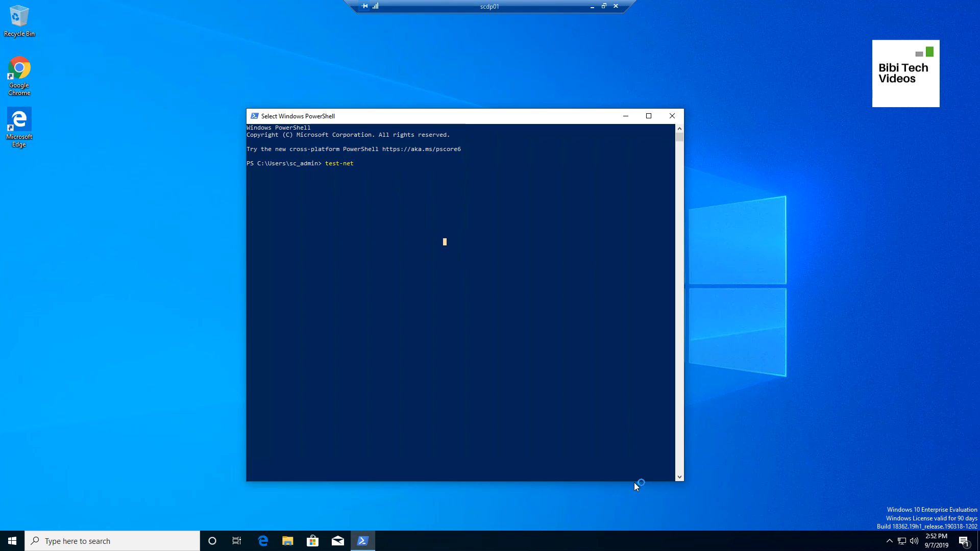
- Open Task Manager with full details, examine the running processes and CPU load, and minimize it to return to PowerShell
right_click(620, 543)
left_click(664, 493)
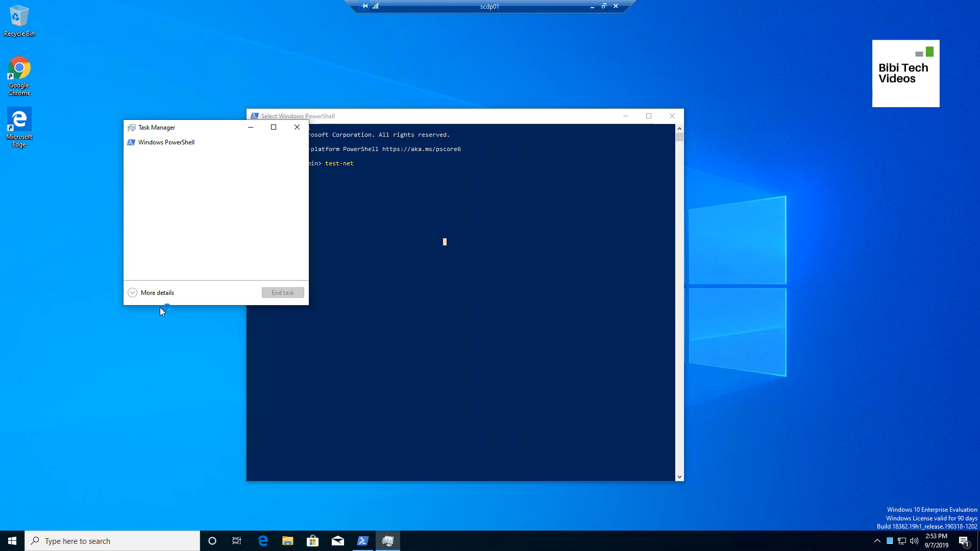
left_click(143, 400)
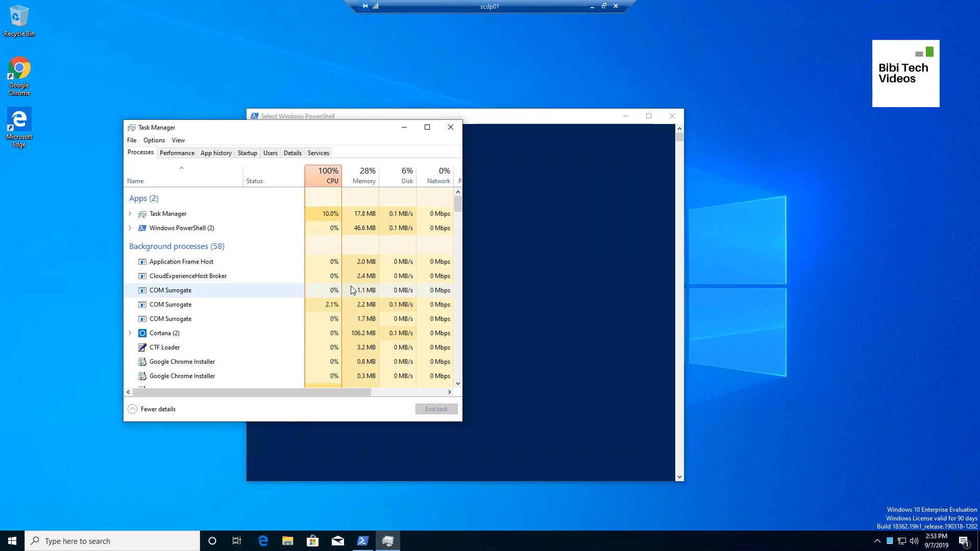
scroll(342, 329, "down", 4)
scroll(342, 328, "down", 10)
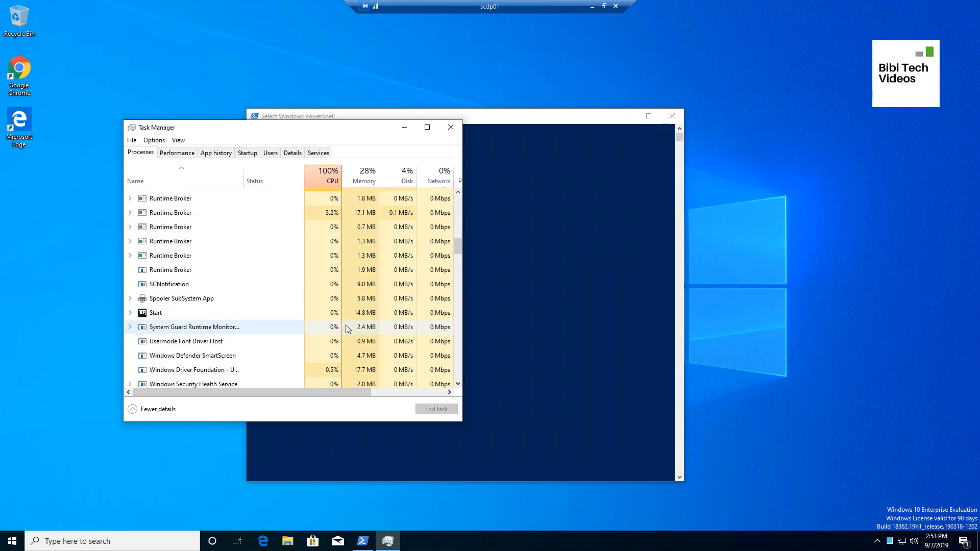
left_click(403, 127)
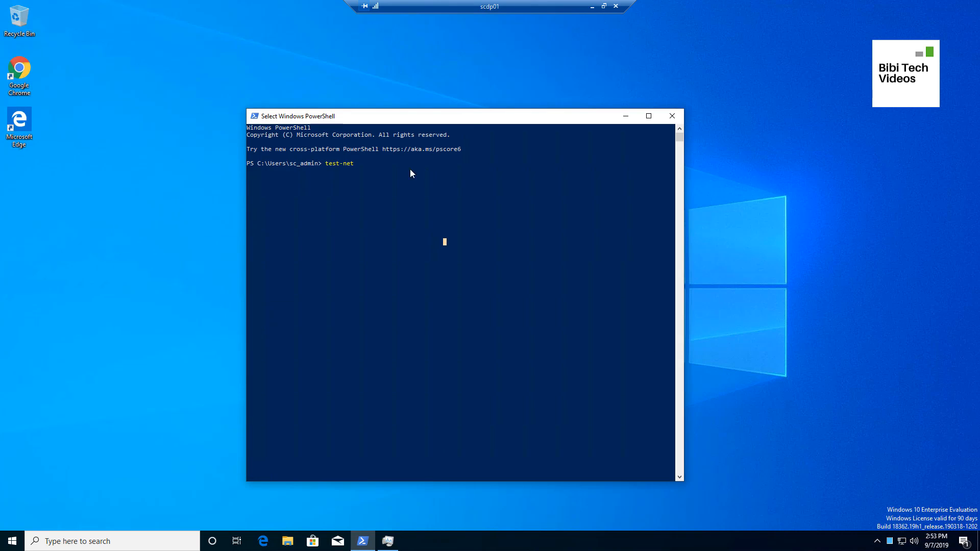
left_click_drag(470, 114, 469, 118)
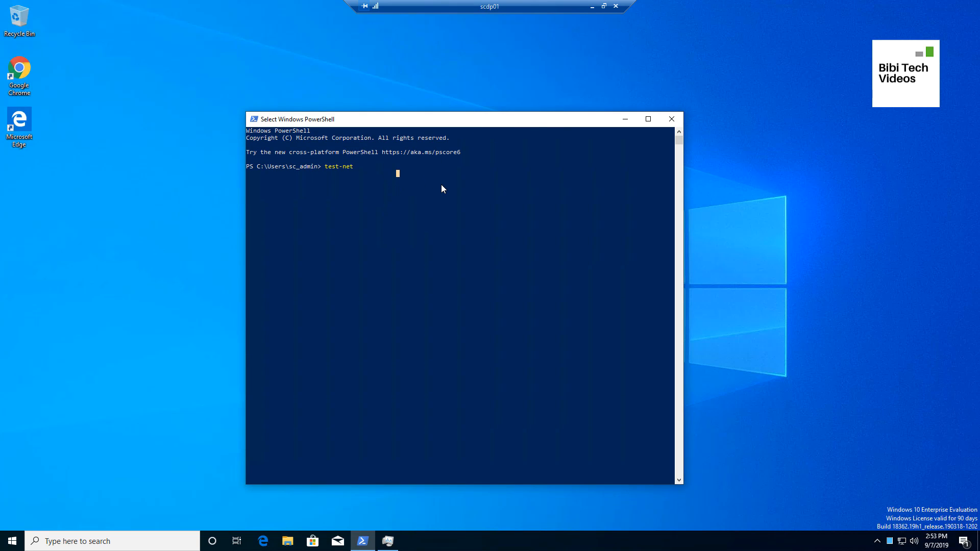
- Run Test-NetConnection against localhost on port 445, and run it again for port 135
key("Tab")
type("on localhost -port 445")
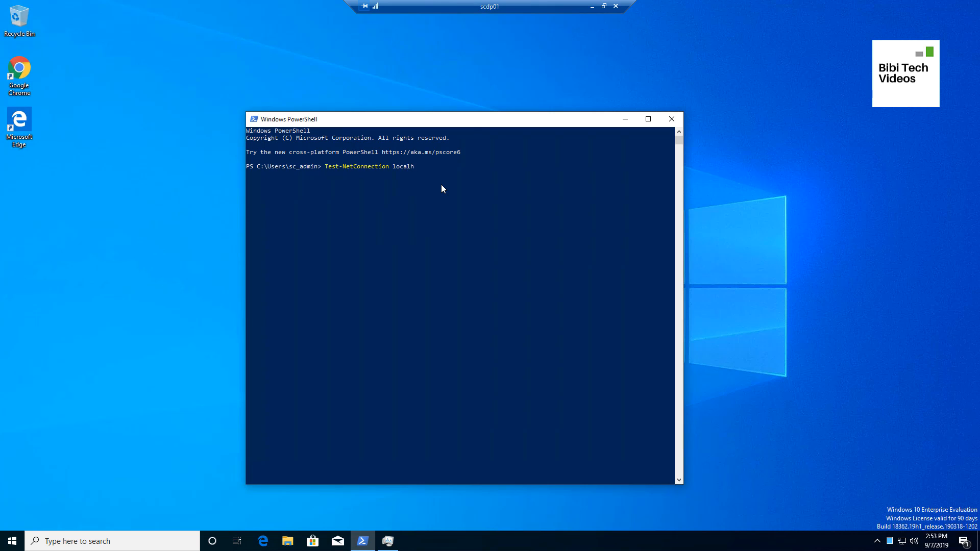
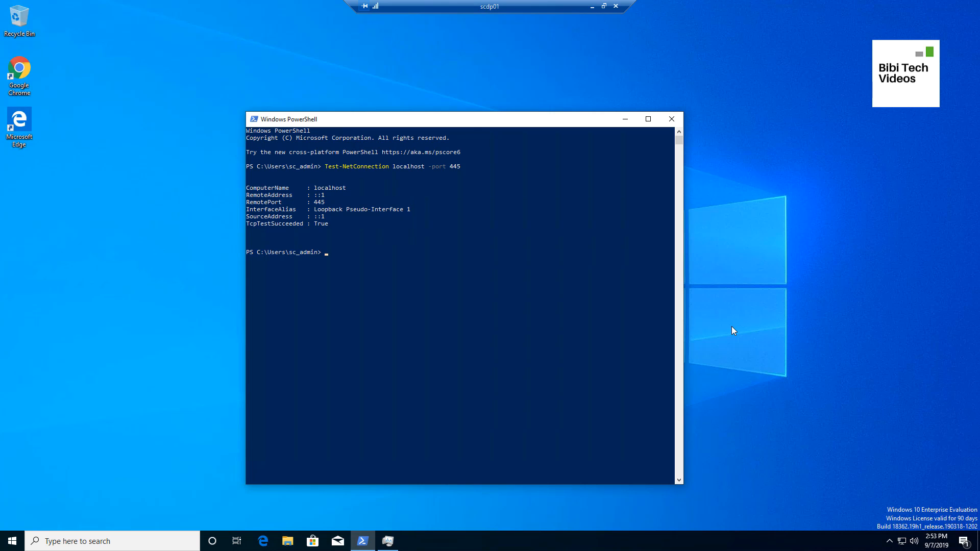
key("Up")
key("BackSpace")
key("BackSpace")
key("BackSpace")
type("135")
key("Return")
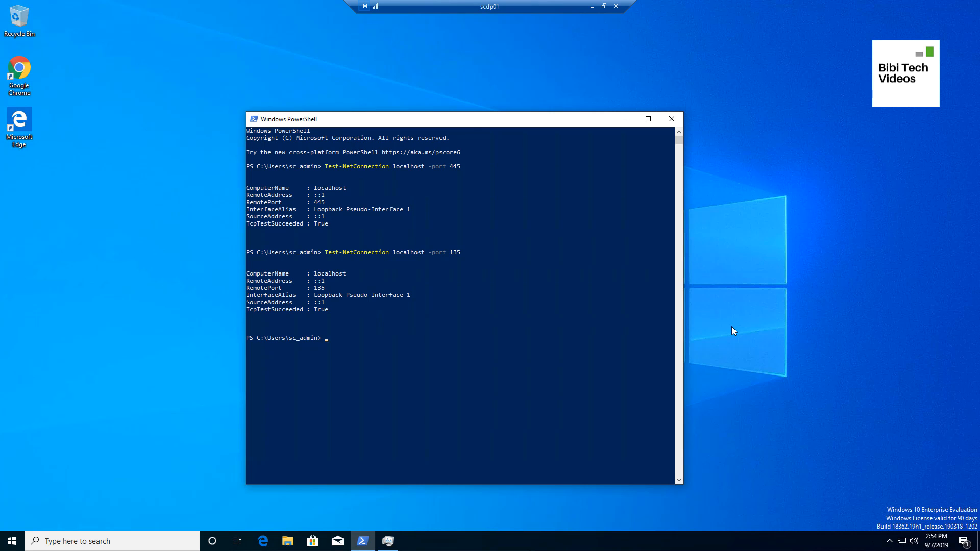
- Run Test-NetConnection against localhost on port 80 and examine the TcpTestSucceeded value
key("Up")
key("BackSpace")
key("BackSpace")
key("BackSpace")
type("80")
key("Return")
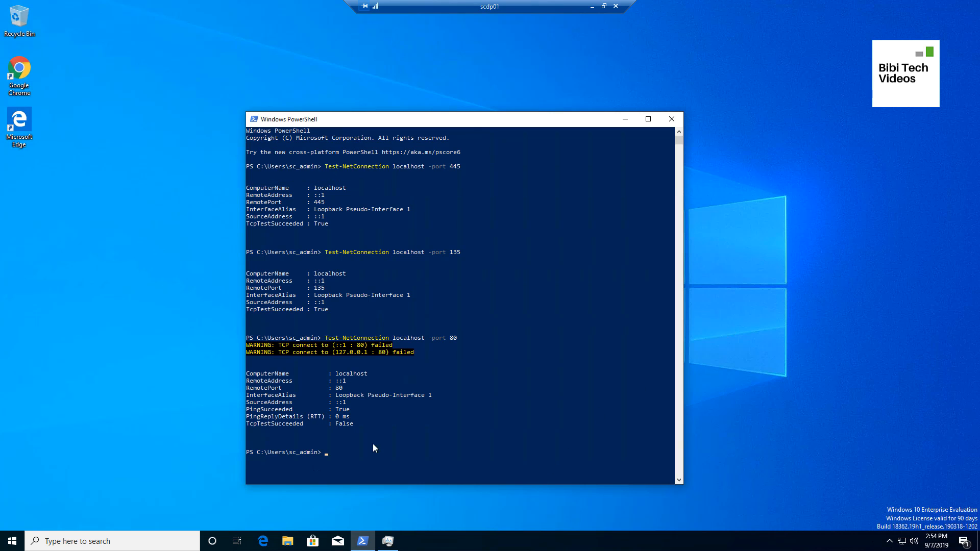
left_click_drag(356, 424, 335, 423)
- Run Test-NetConnection against localhost on port 443
key("Up")
key("BackSpace")
key("BackSpace")
type("443")
key("Return")
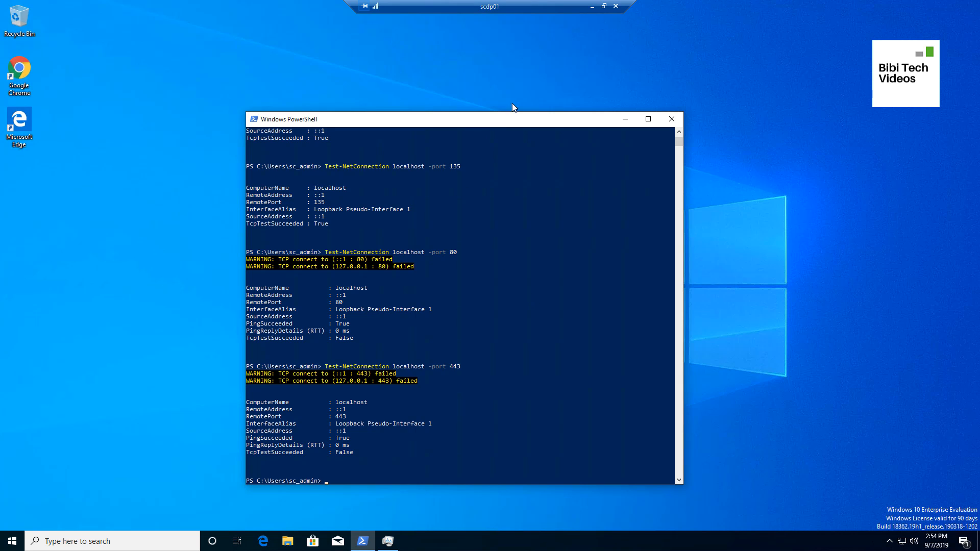
left_click_drag(487, 127, 594, 63)
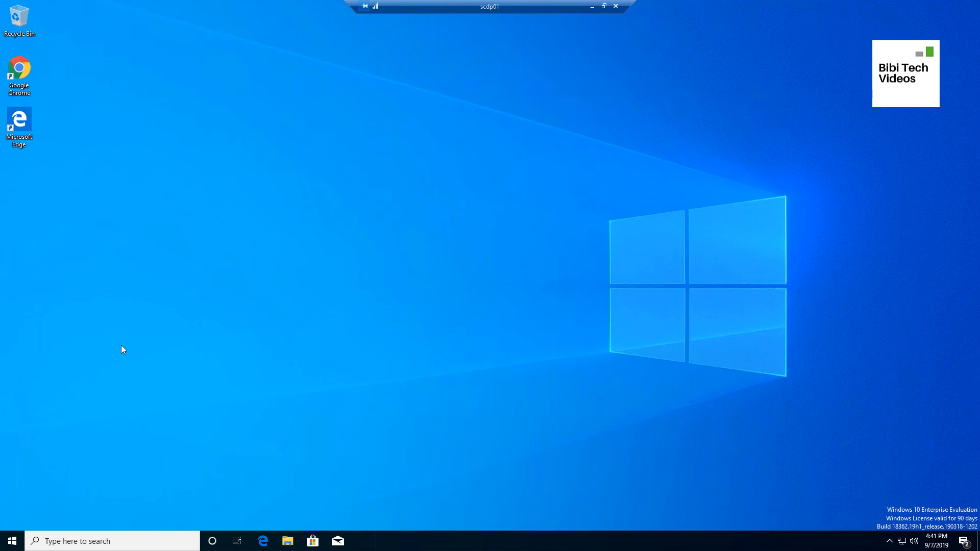
- Launch wf.msc from Windows search, enlarge the firewall console, view its Inbound Rules, and close it
left_click(117, 540)
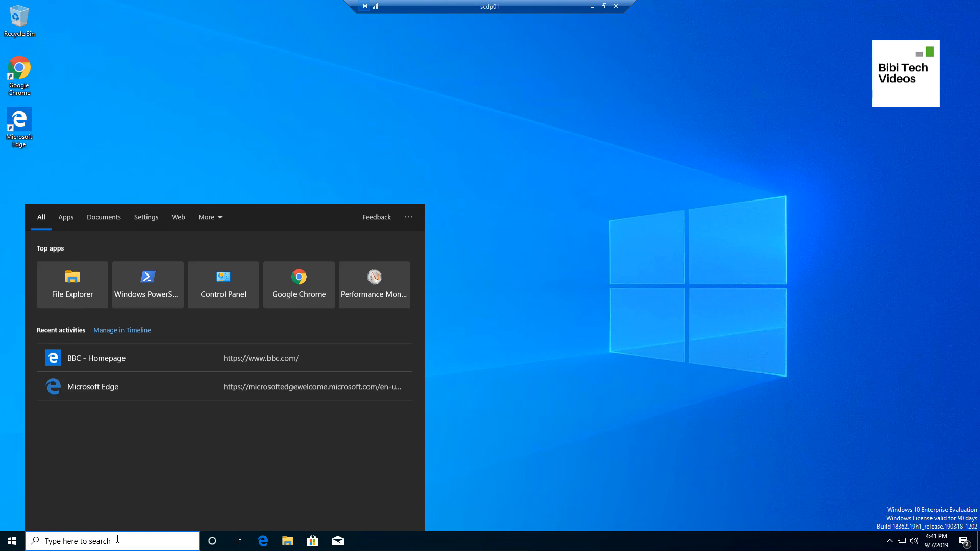
type("wf.msc")
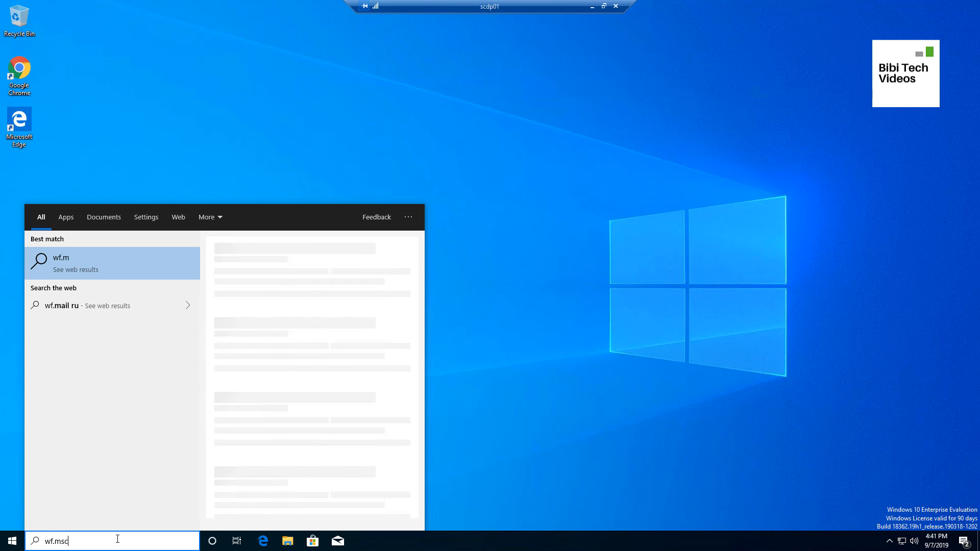
key("Return")
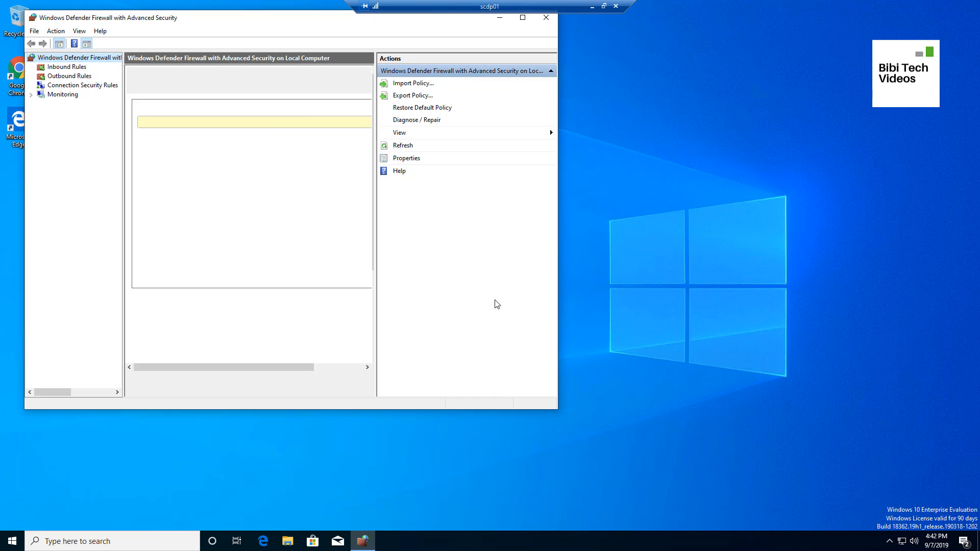
left_click_drag(558, 221, 925, 304)
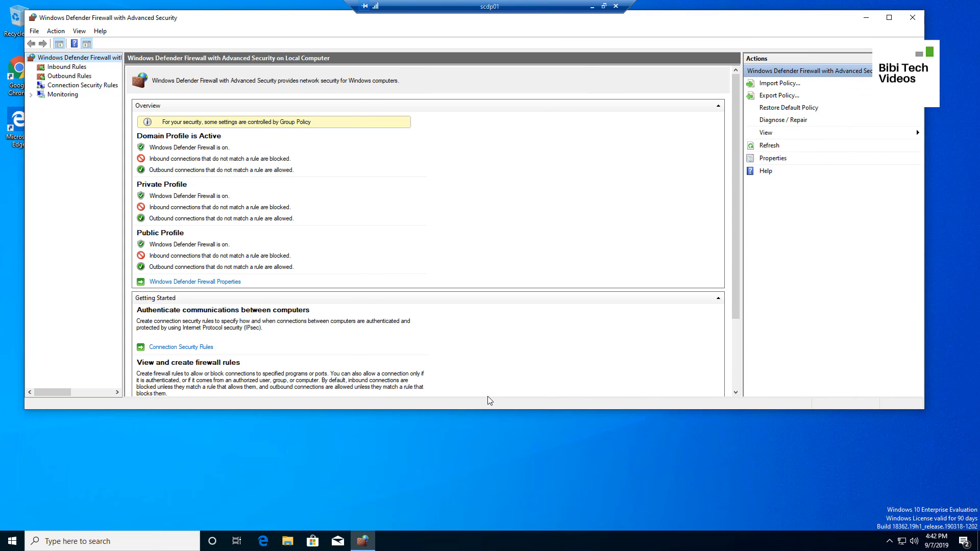
left_click_drag(490, 410, 485, 490)
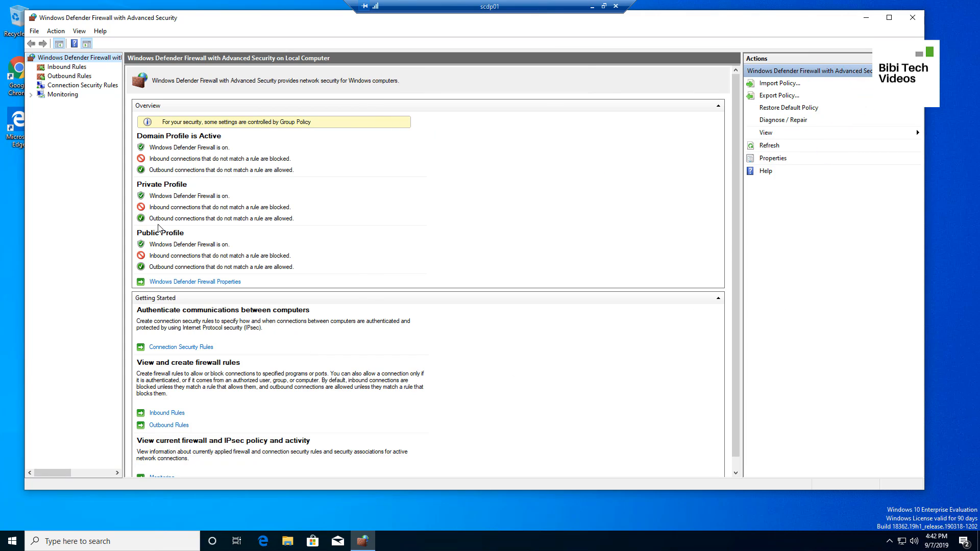
left_click(66, 67)
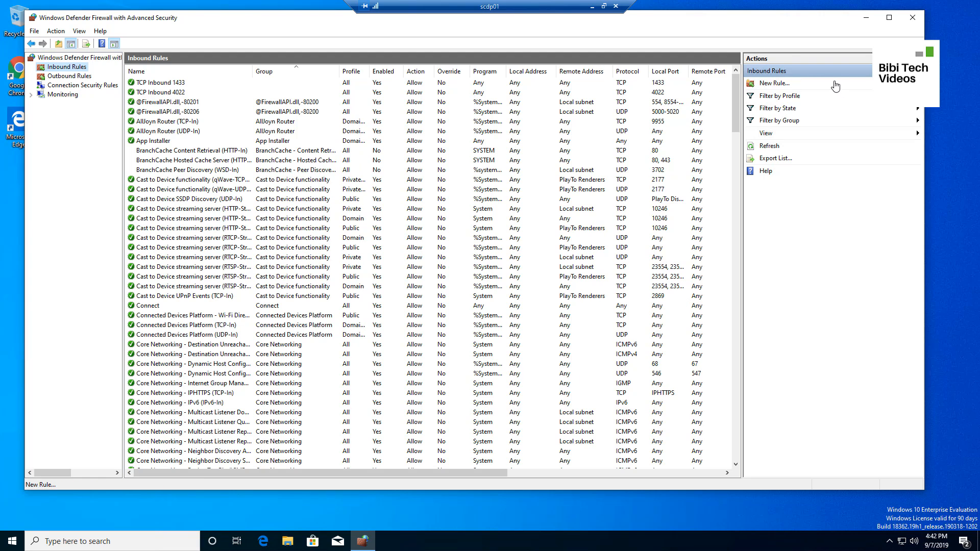
left_click(913, 18)
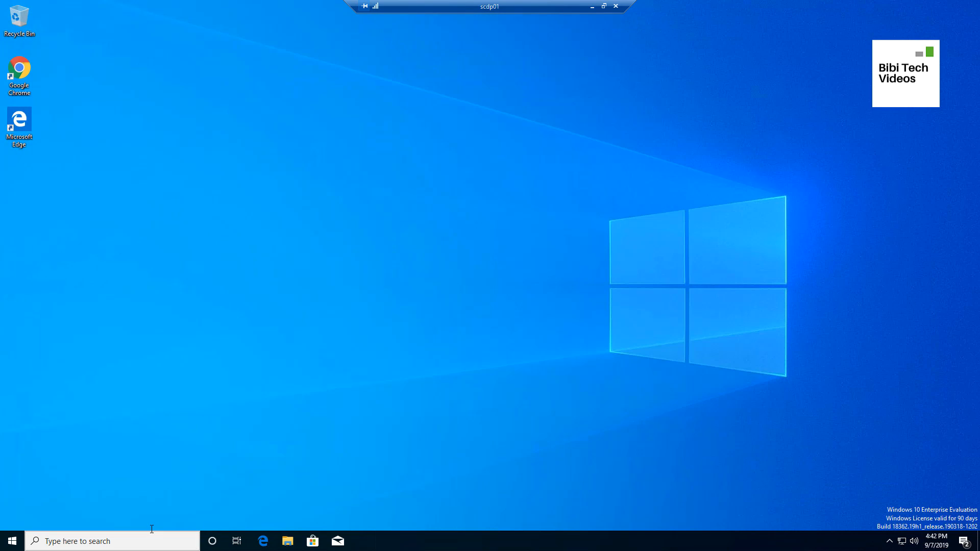
- Reopen wf.msc, widen the console, and examine the inbound BranchCache Hosted Cache Server (HTTP-In) rule
left_click(152, 529)
type("wf")
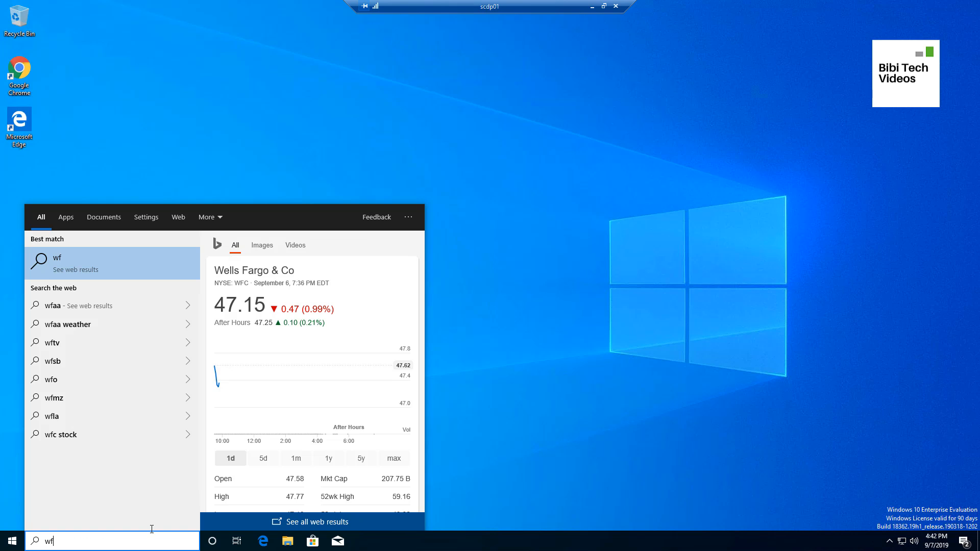
type(".")
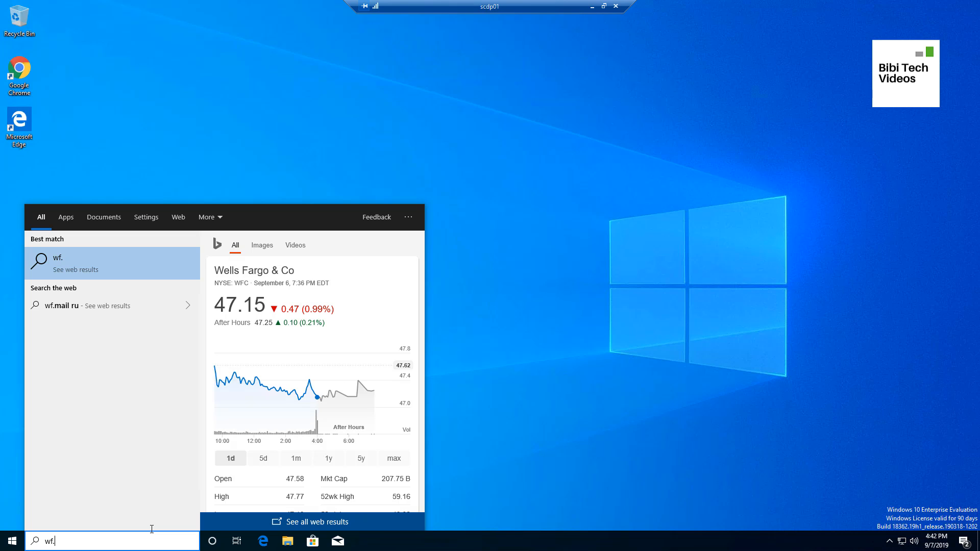
type("msc")
key("Return")
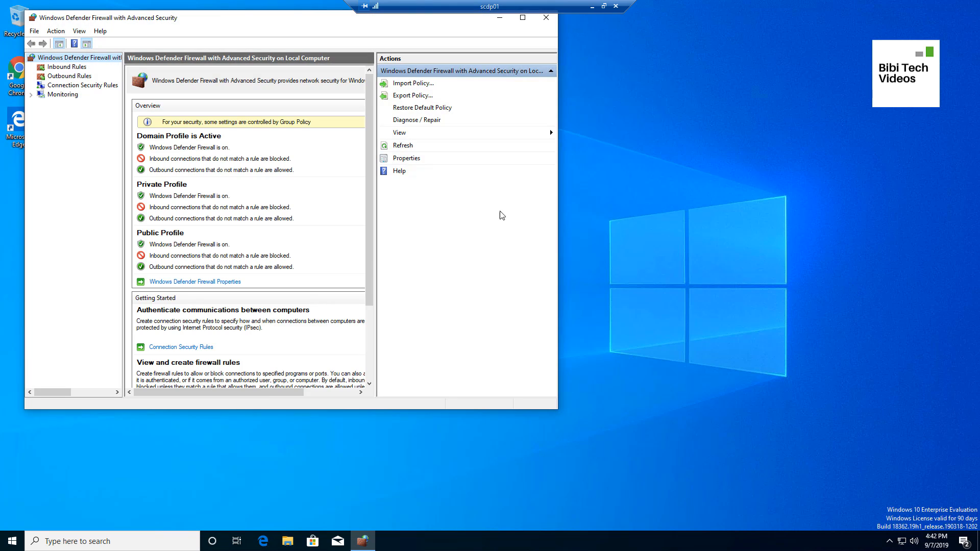
left_click_drag(561, 212, 876, 214)
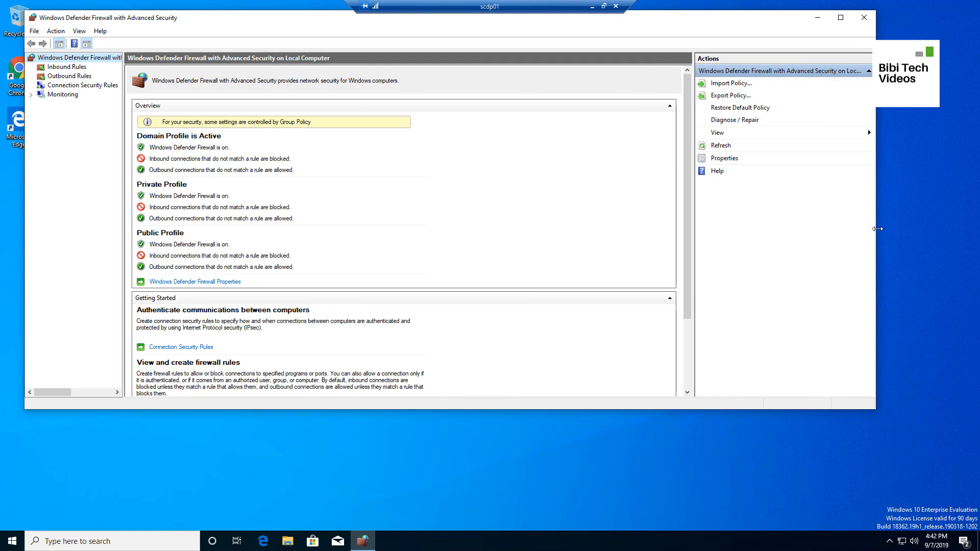
left_click(66, 68)
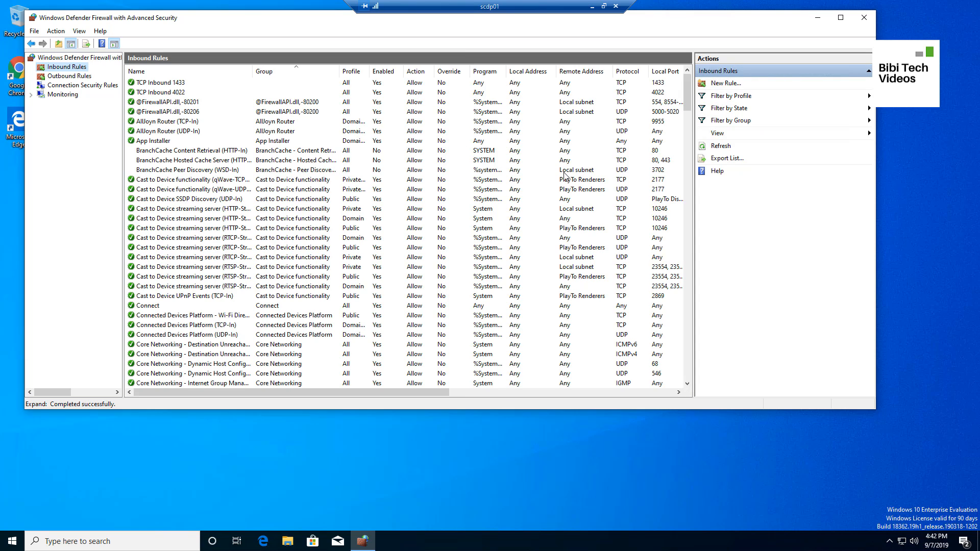
left_click(668, 161)
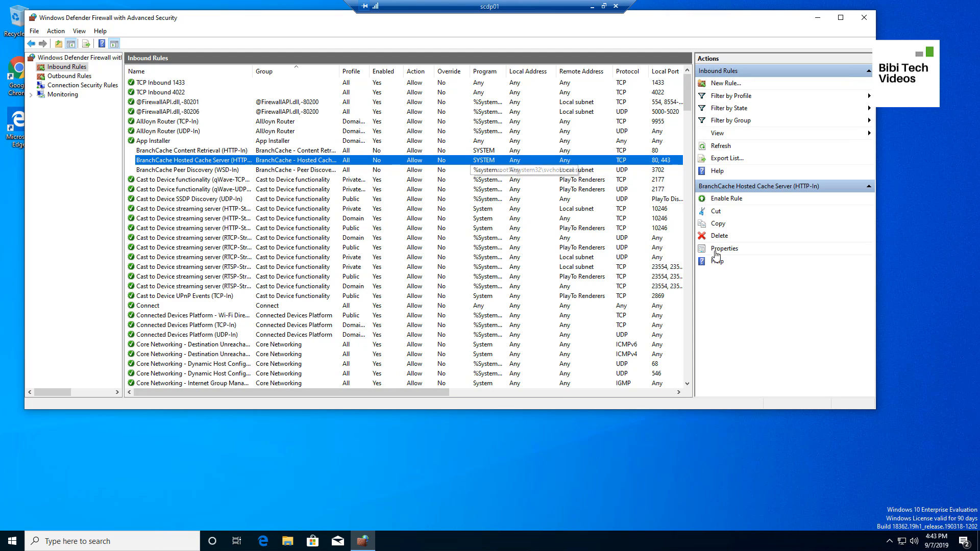
- Examine the outbound BranchCache Hosted Cache Server (HTTP-Out) rule, and close the firewall console
left_click(74, 76)
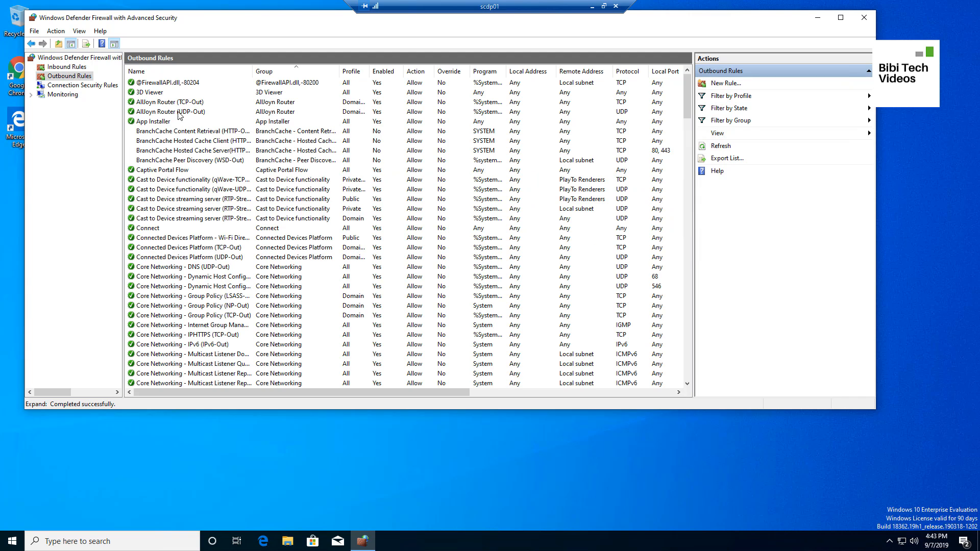
left_click(322, 141)
left_click(640, 151)
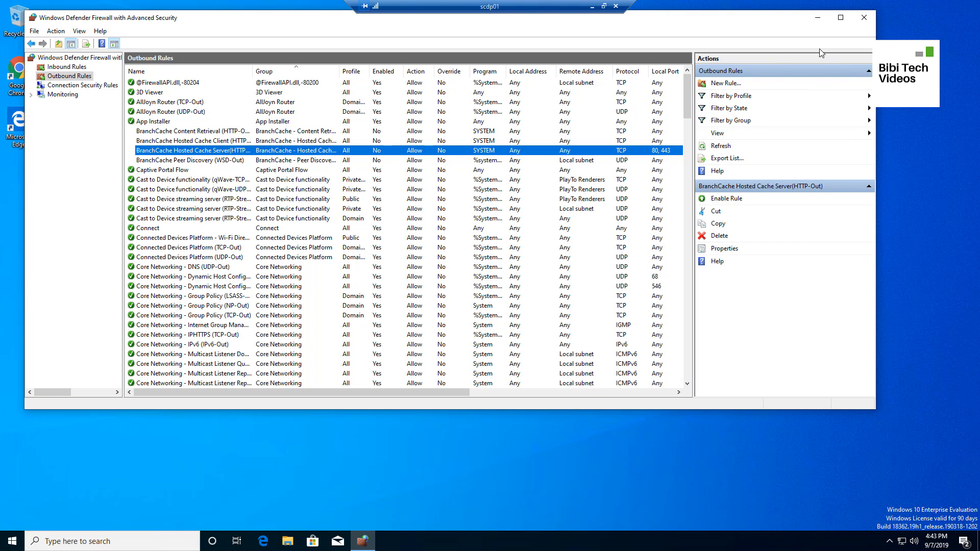
left_click(865, 18)
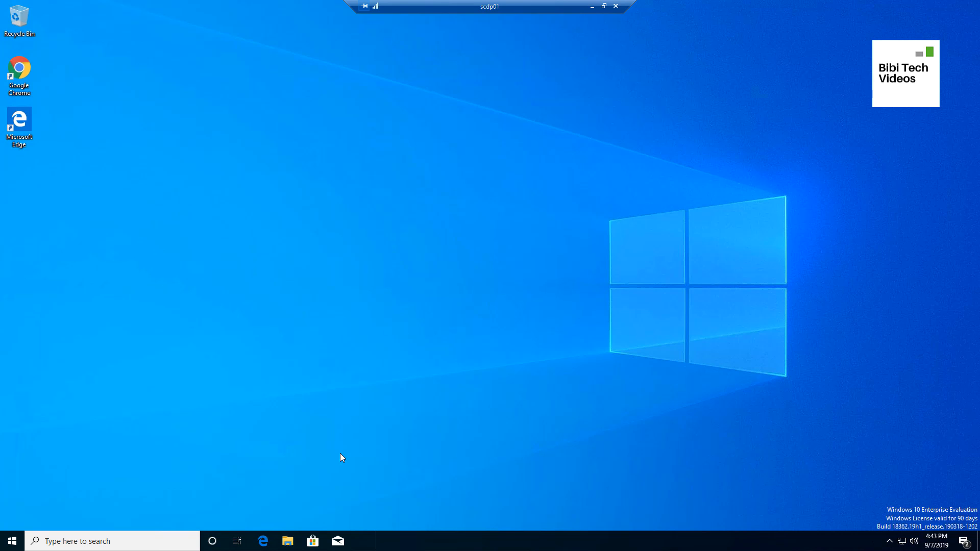
- Open Computer Management for This PC from File Explorer and bring up the properties of the local Administrators group
left_click(288, 541)
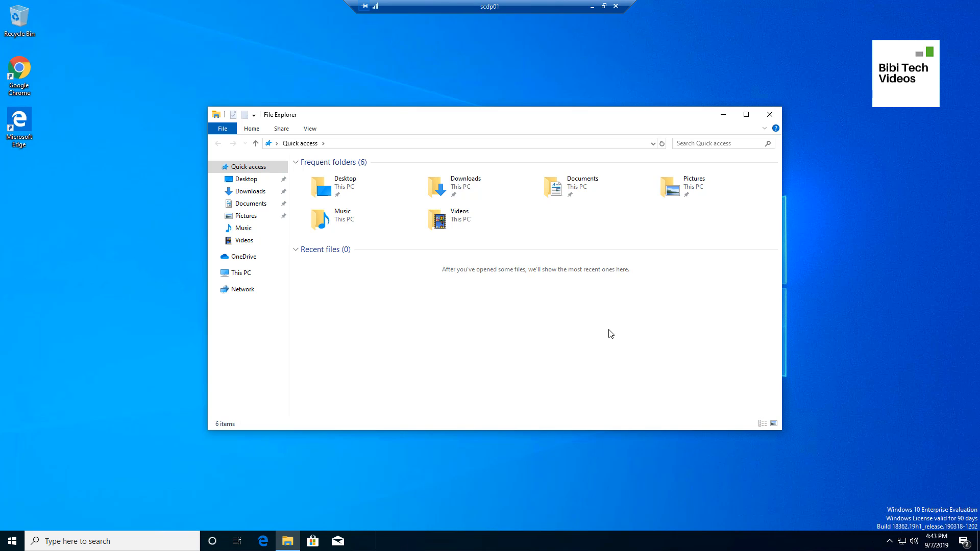
left_click(259, 280)
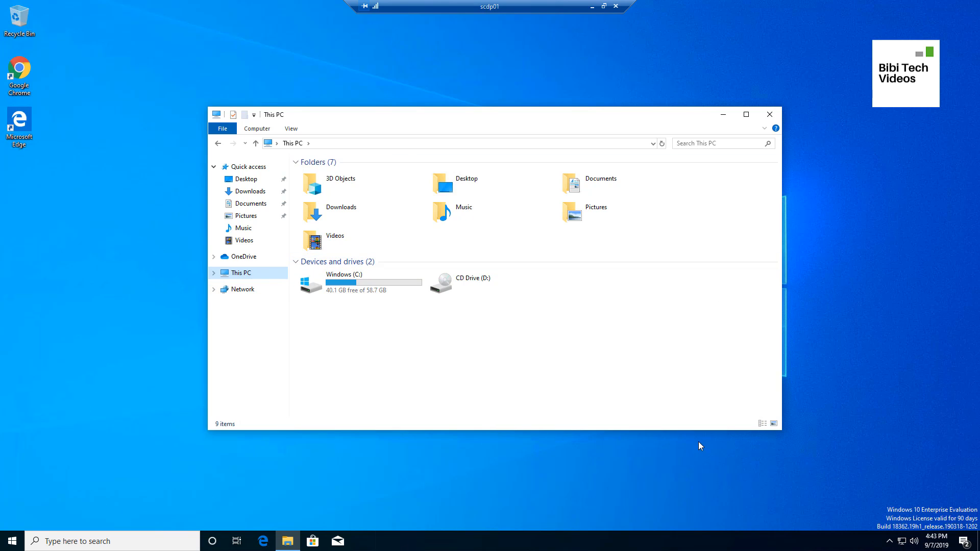
right_click(241, 274)
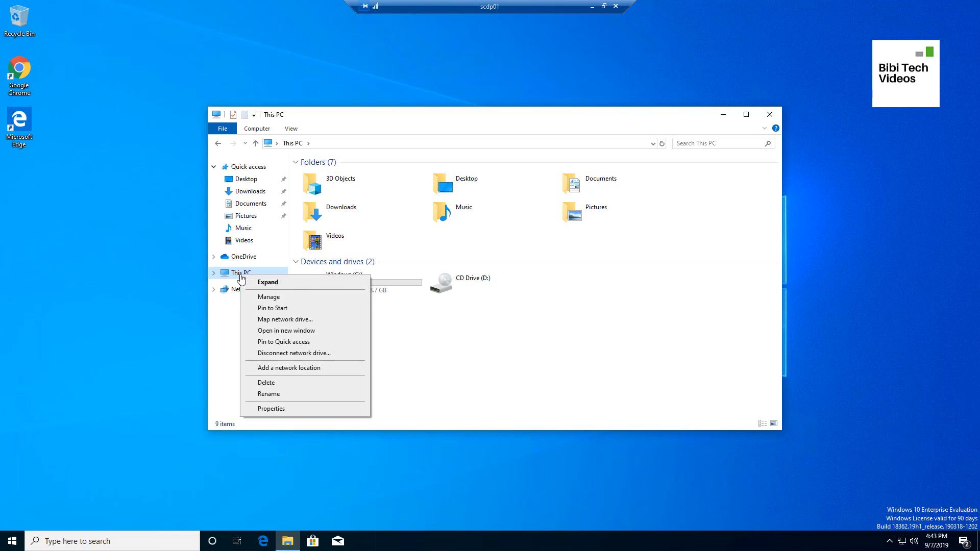
left_click(269, 297)
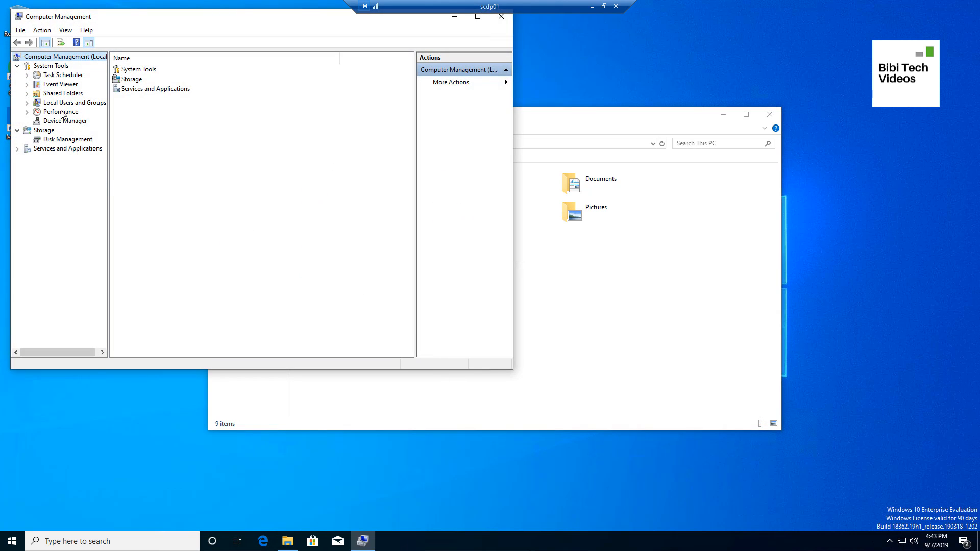
left_click(65, 105)
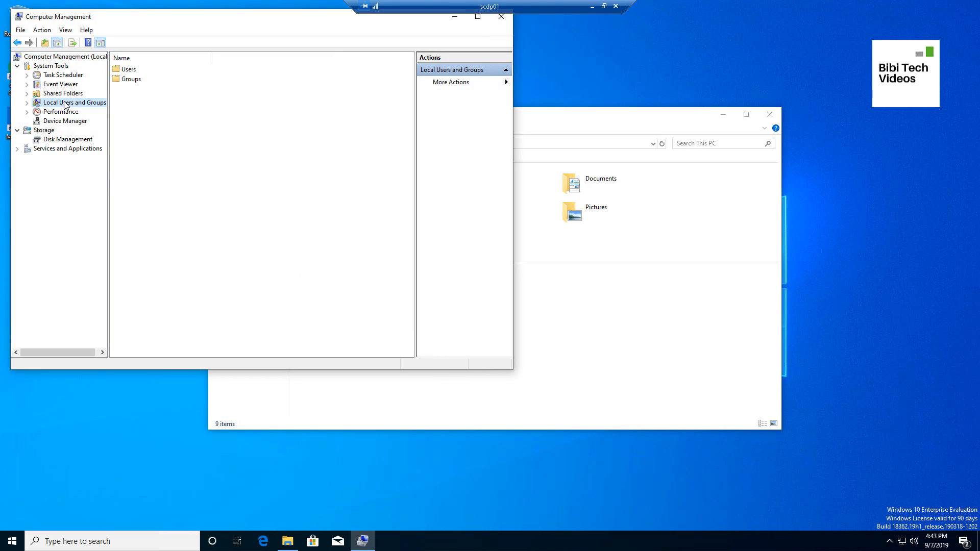
double_click(127, 80)
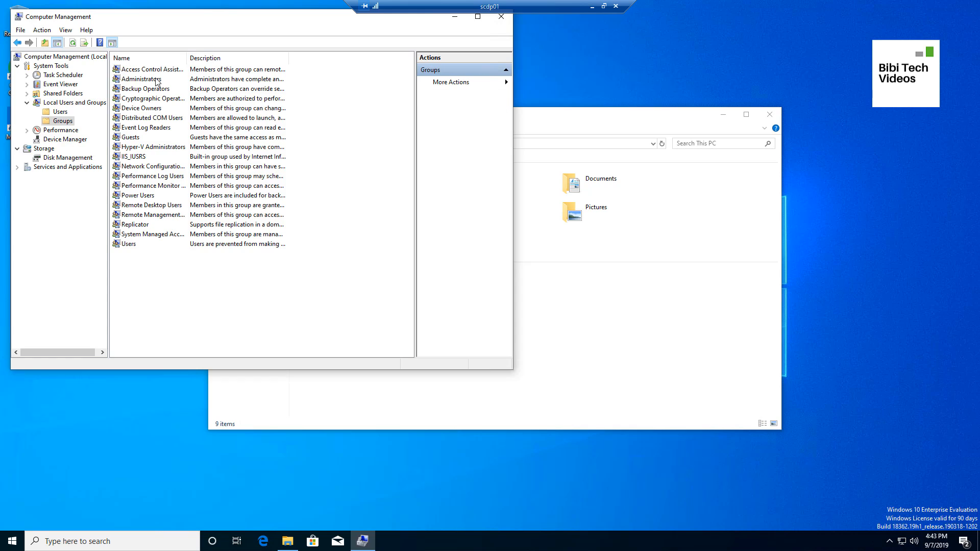
double_click(142, 81)
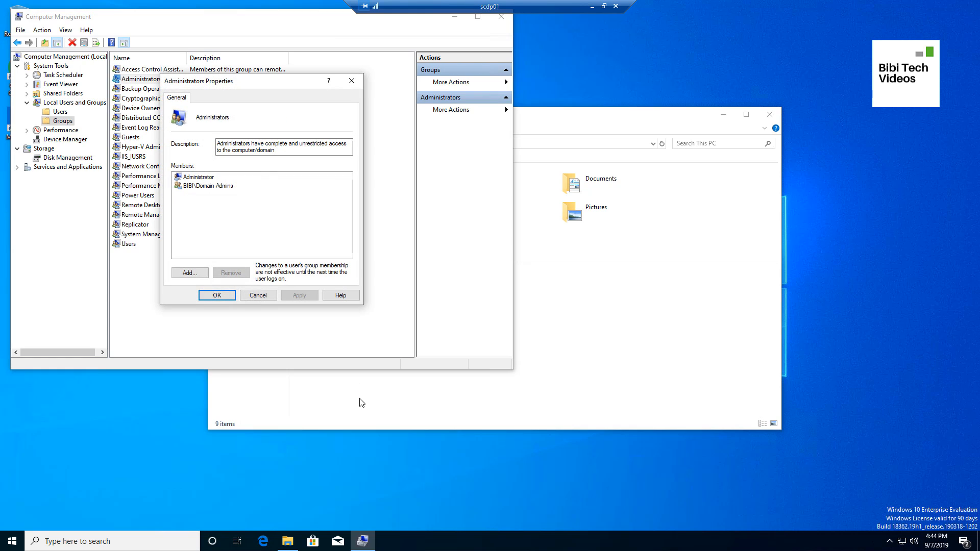
- Start adding a member to the Administrators group and include Computers among the object types to find
left_click(204, 273)
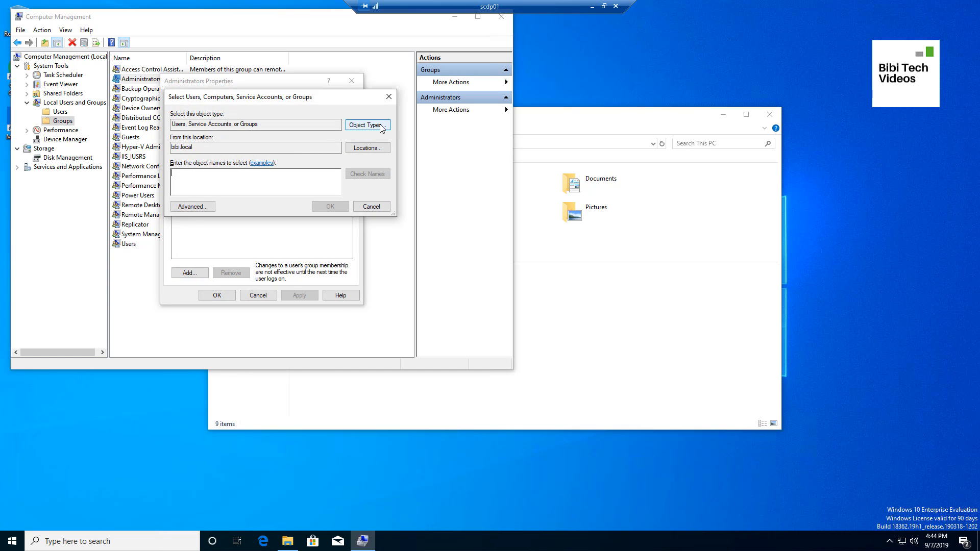
left_click(378, 127)
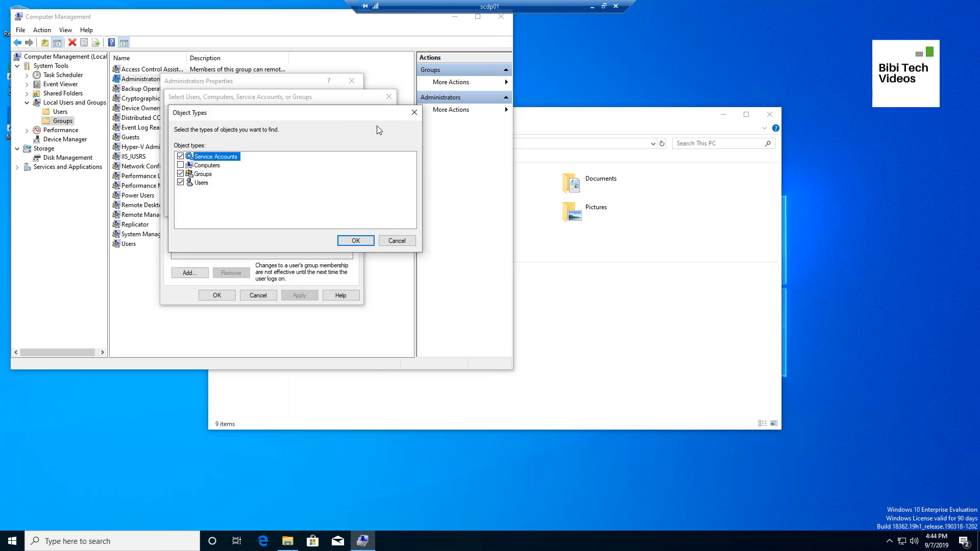
left_click(180, 166)
left_click(353, 241)
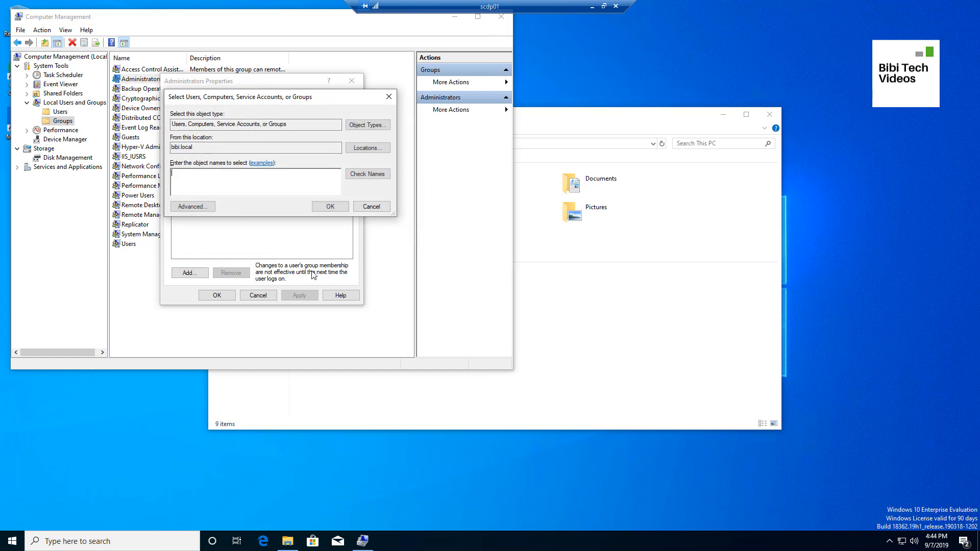
- Enter sccm01 as the object name, check it, add it to the Administrators group, and save the membership
left_click(227, 175)
type("sccm01")
left_click(380, 174)
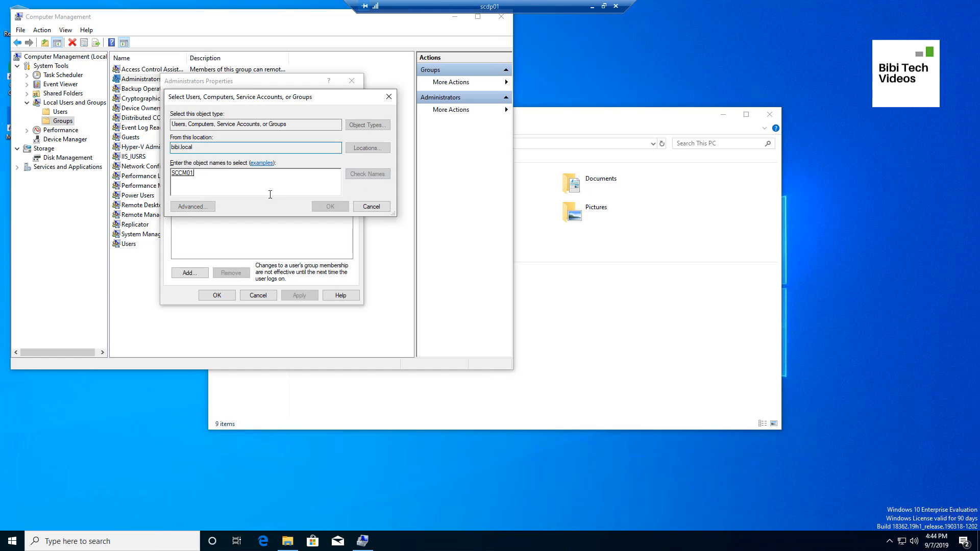
left_click(330, 207)
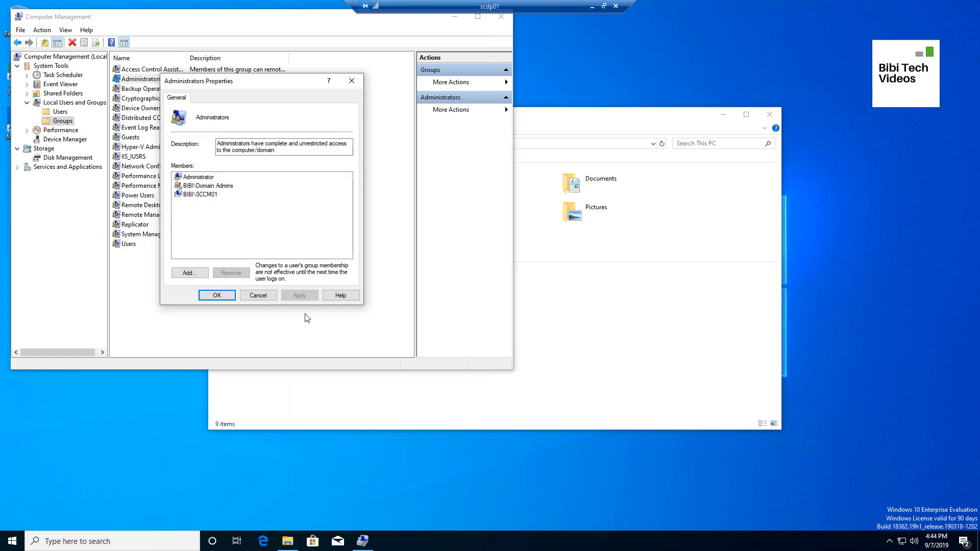
left_click(217, 296)
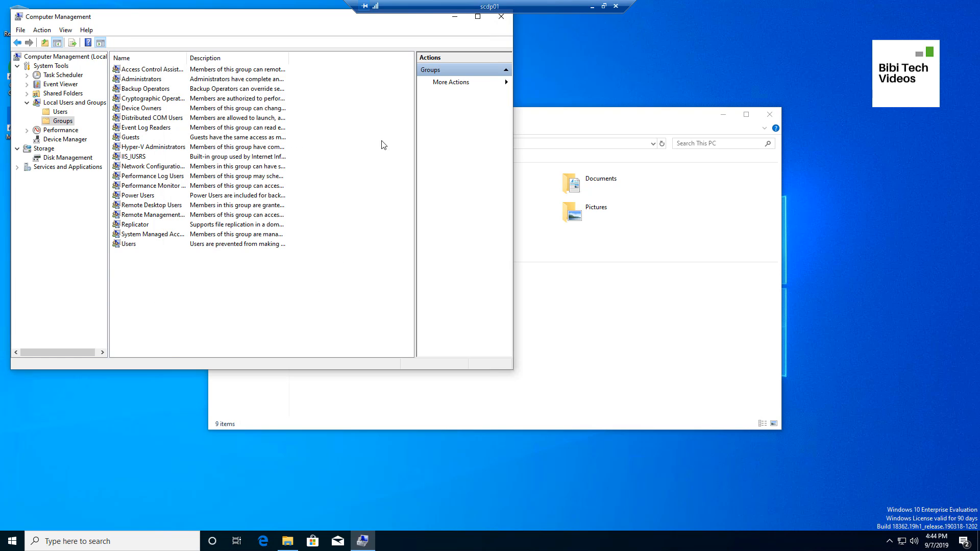
- Close Computer Management on SCDP01, and close the open firewall rule, the firewall console and PowerShell on SCCM01
left_click_drag(298, 17, 363, 88)
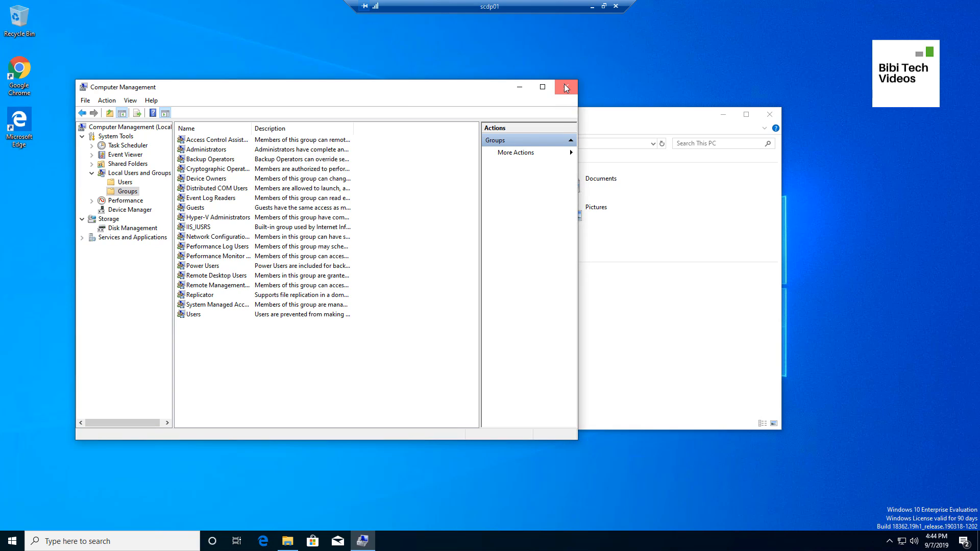
left_click(565, 87)
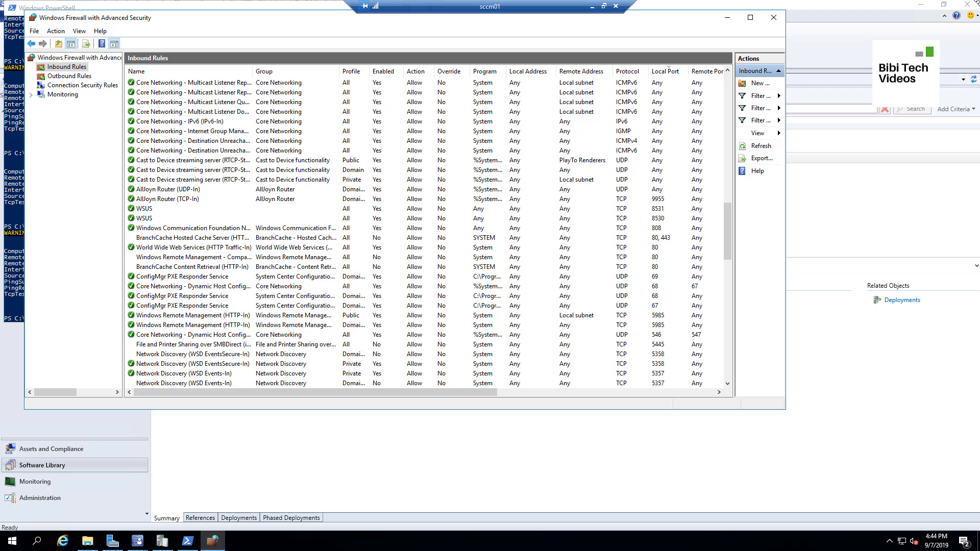
left_click(775, 17)
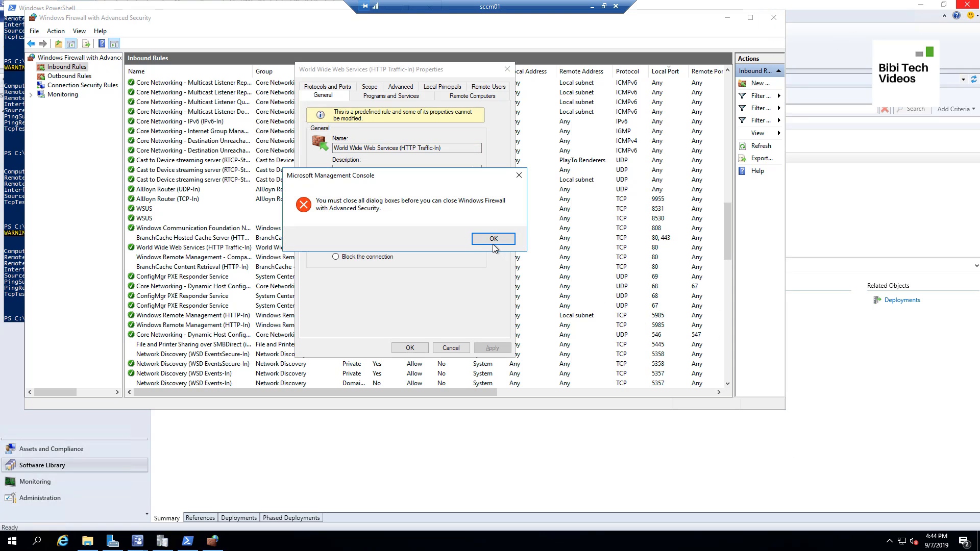
left_click(494, 245)
left_click(459, 349)
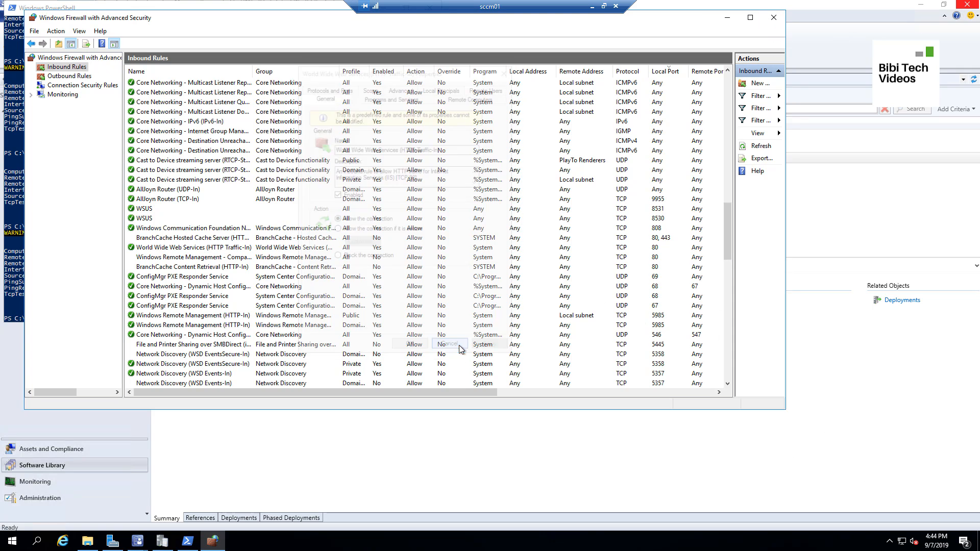
left_click(774, 18)
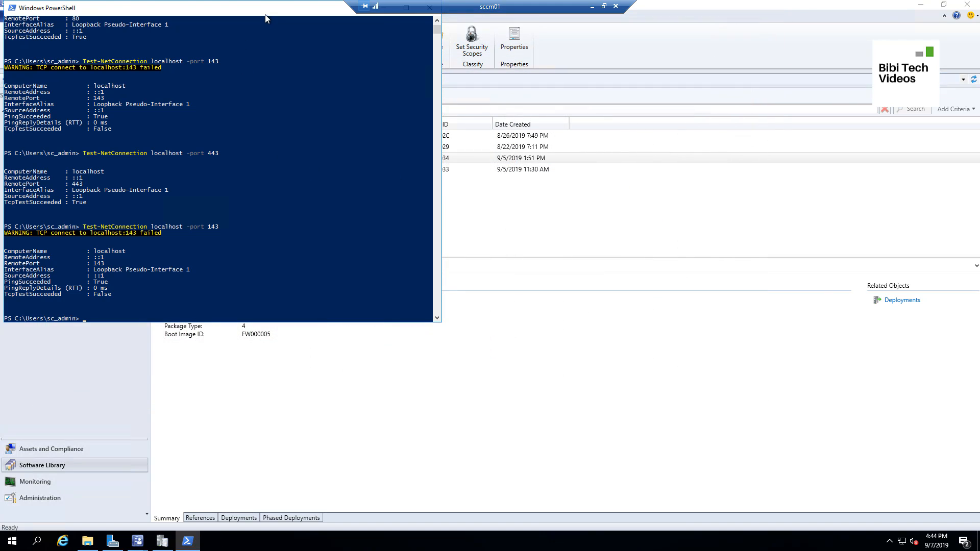
left_click_drag(265, 19, 302, 95)
left_click(467, 83)
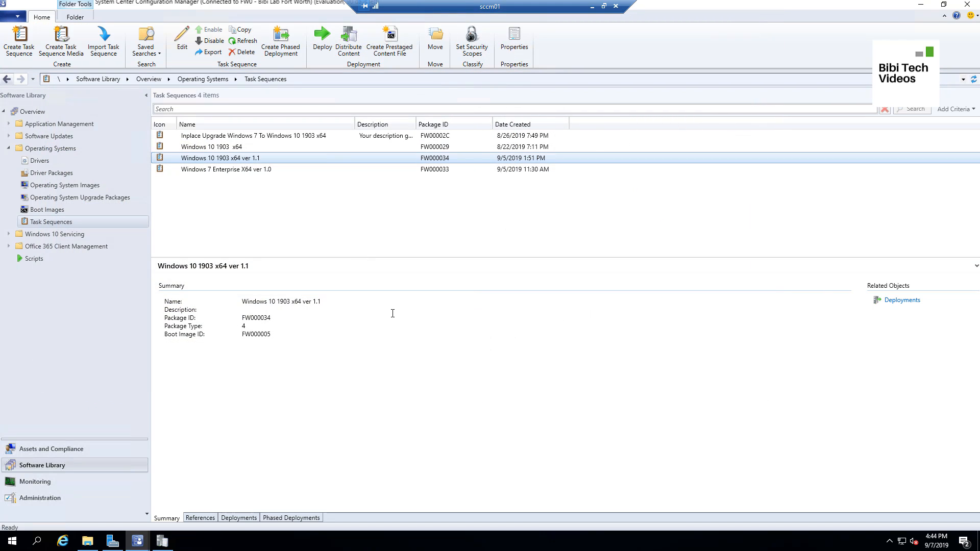
- Start creating a site system server from Servers and Site System Roles under Site Configuration in the Administration workspace
left_click(51, 497)
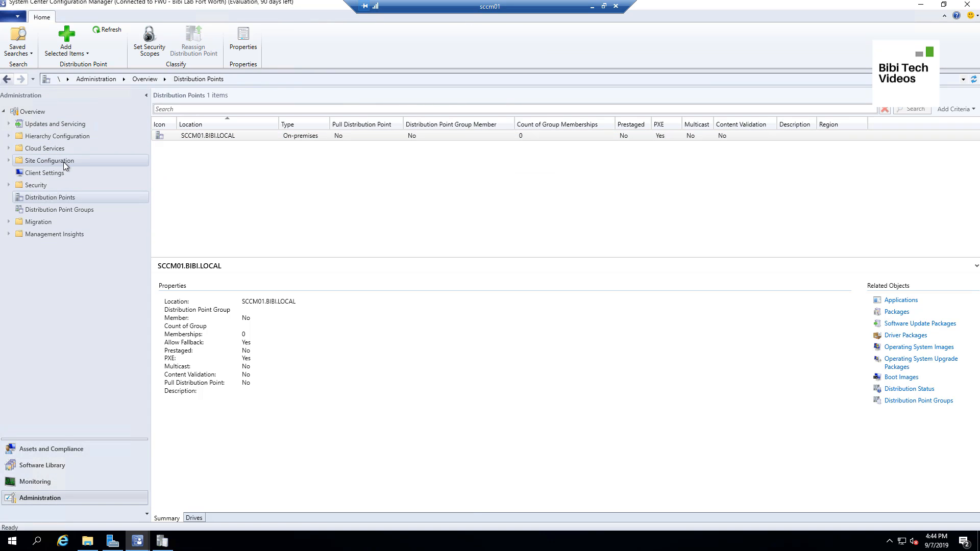
left_click(22, 163)
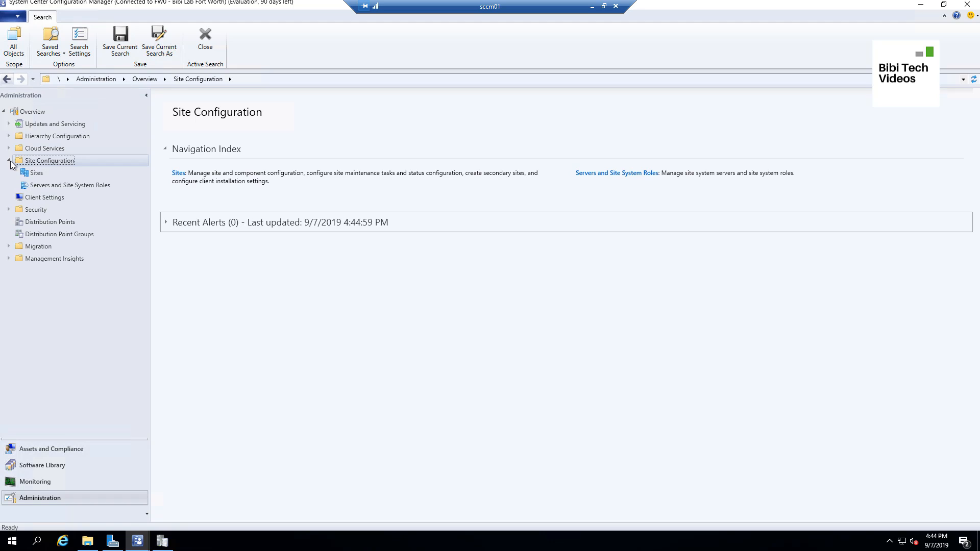
left_click(108, 185)
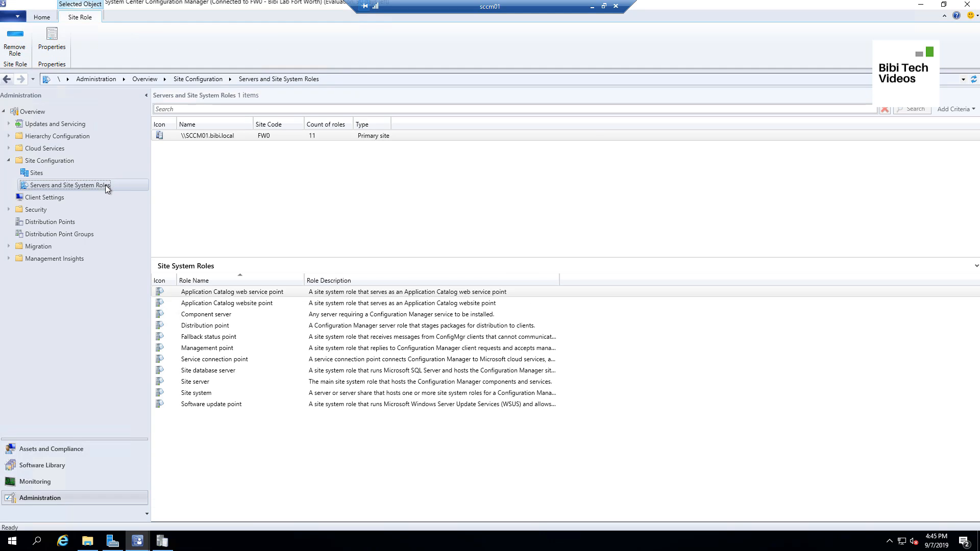
right_click(106, 186)
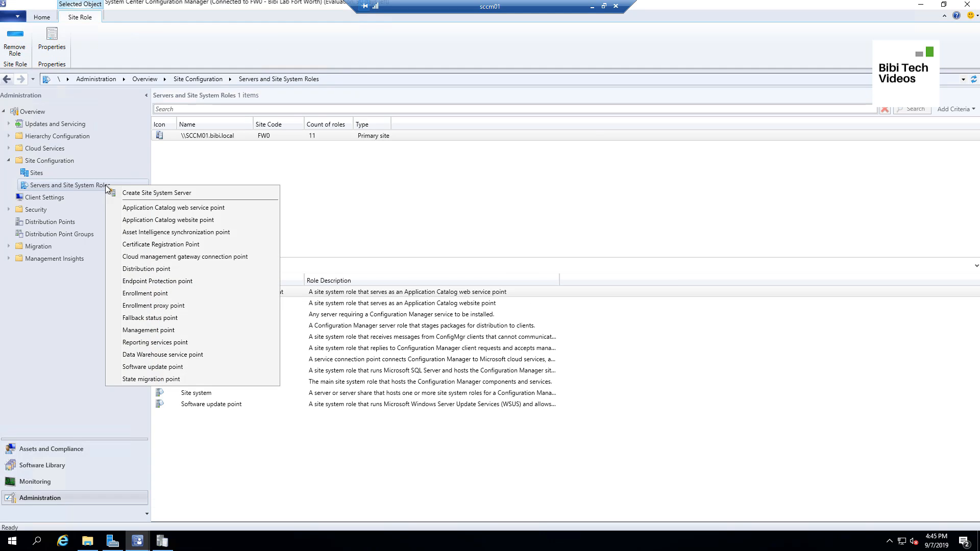
left_click(160, 198)
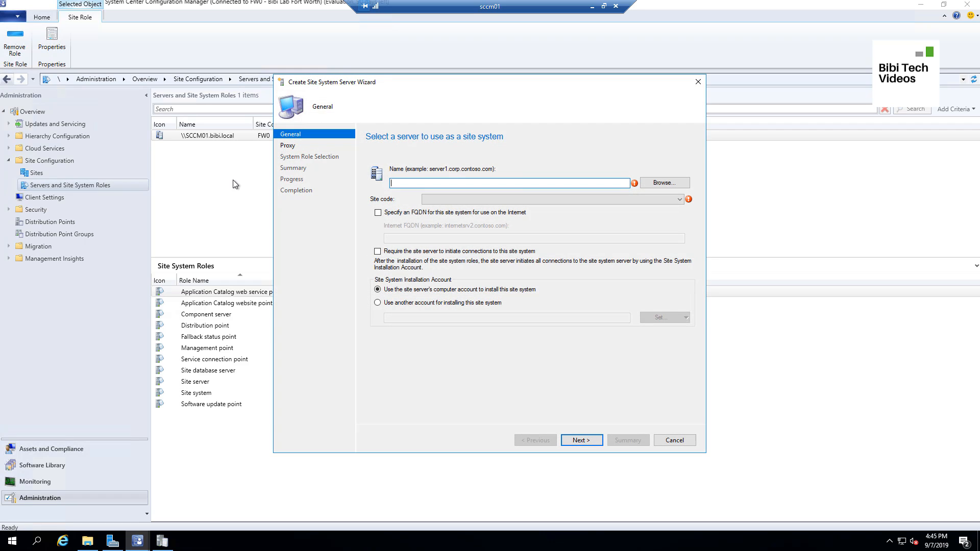
- Select scdp01 as the site system server, assign site code FW0 - Bibi Lab Fort Worth, and continue to the proxy settings
left_click(665, 183)
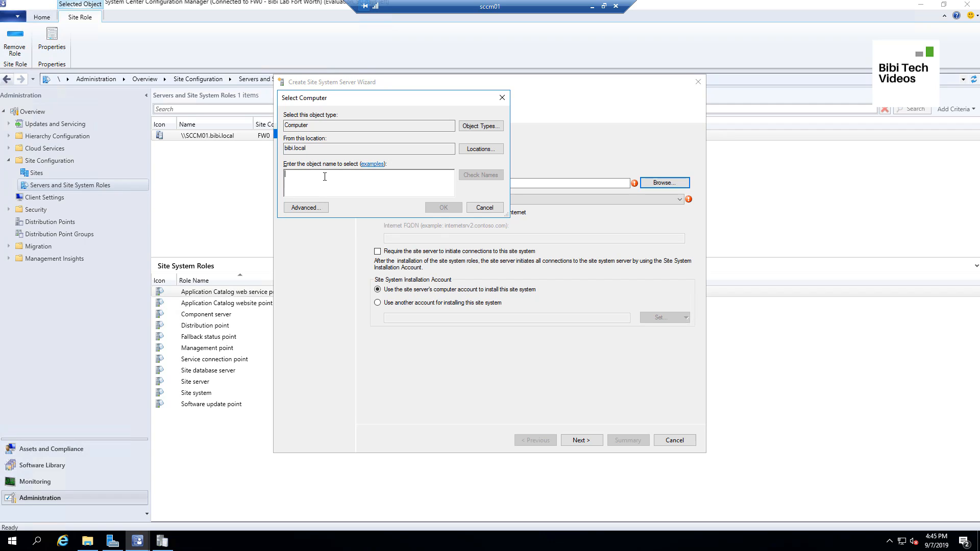
type("scdp01")
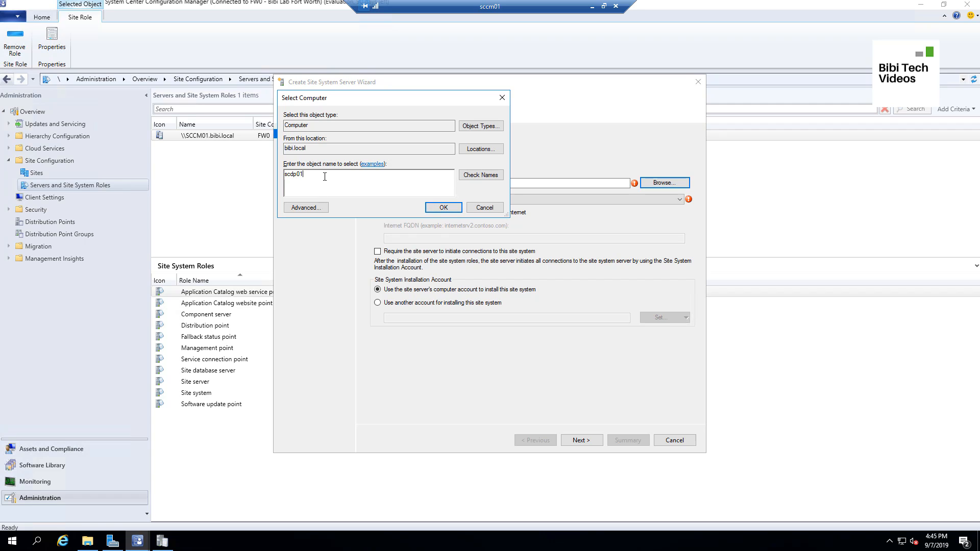
left_click(479, 179)
left_click(444, 207)
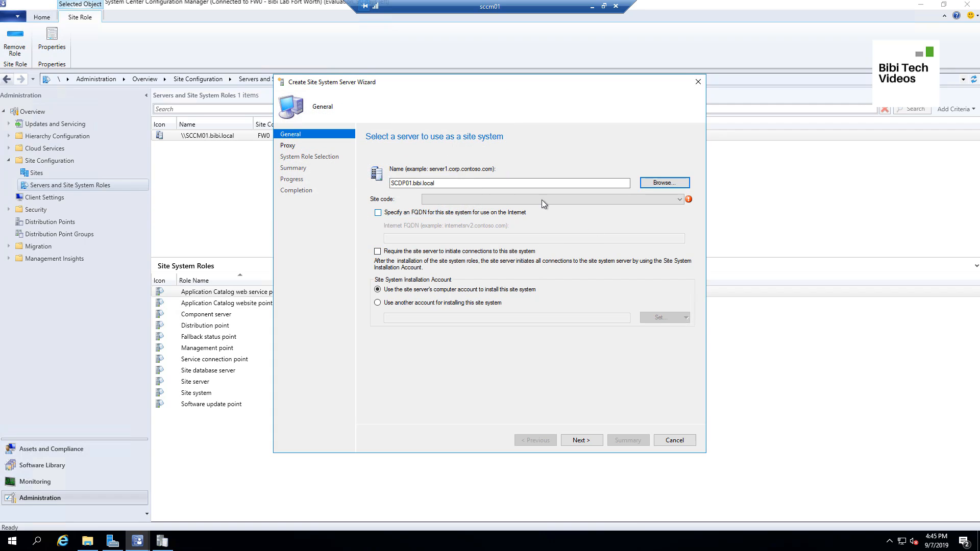
left_click(681, 199)
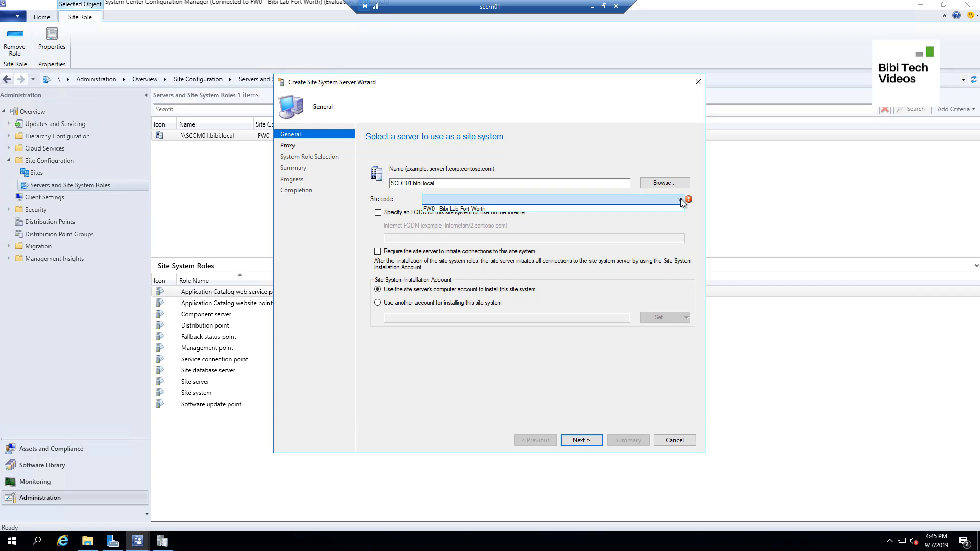
left_click(445, 209)
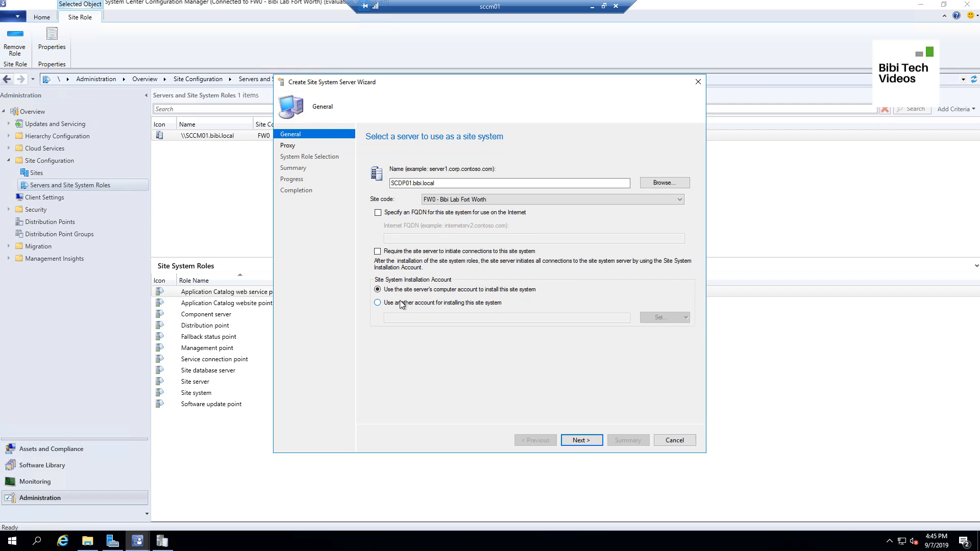
left_click(576, 444)
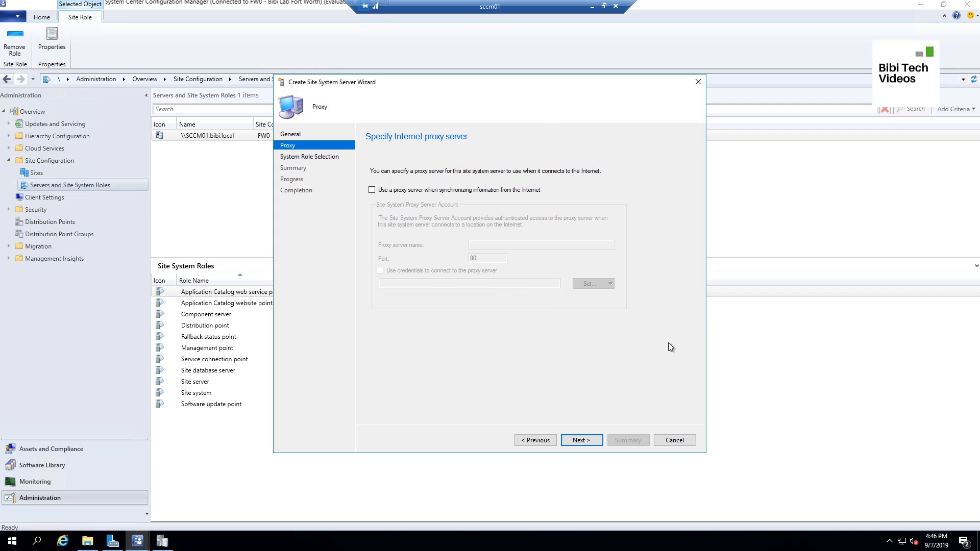
- Leave the proxy server unused and assign the Distribution point role to the new site system server
left_click(595, 443)
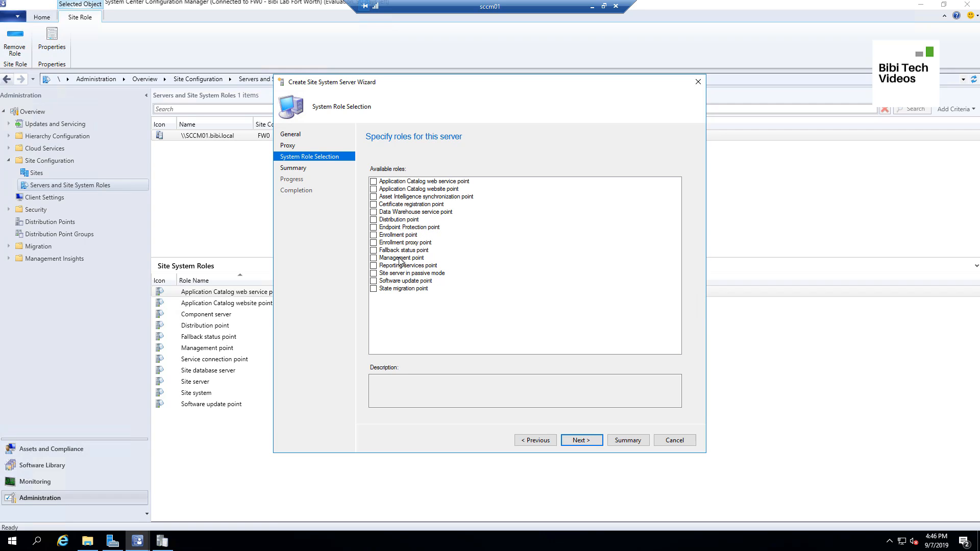
left_click(374, 220)
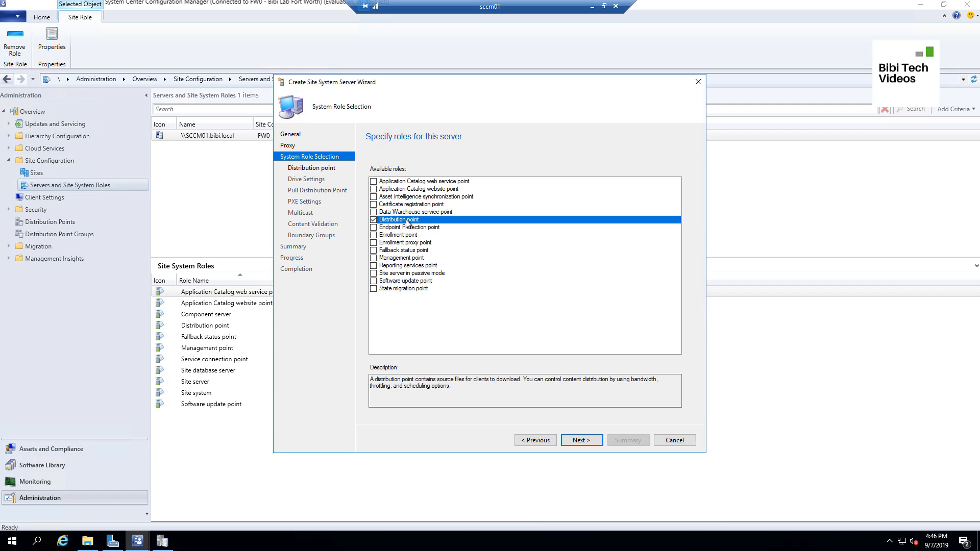
left_click(585, 441)
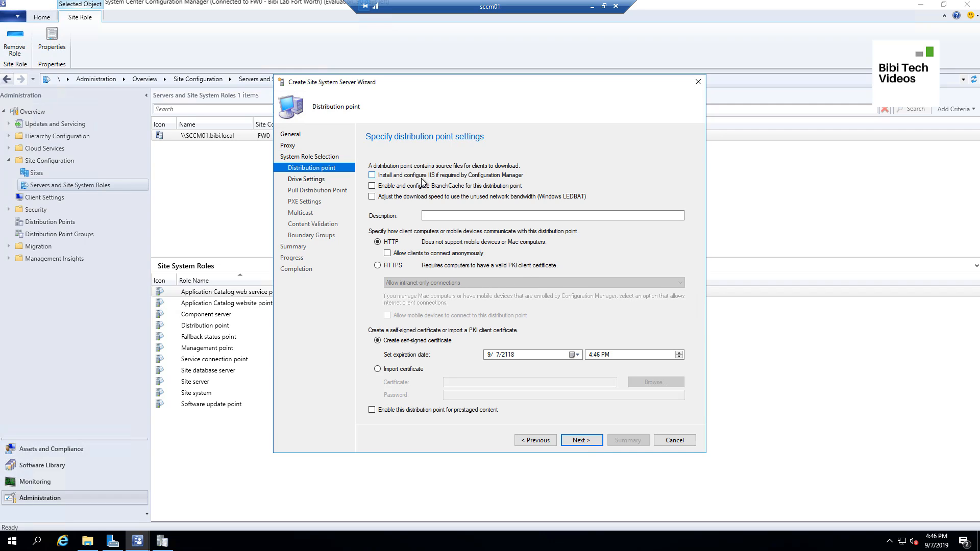
- Enable IIS installation and BranchCache for the distribution point, and accept the default drive and pull distribution point settings
left_click(372, 175)
left_click(372, 185)
left_click(582, 440)
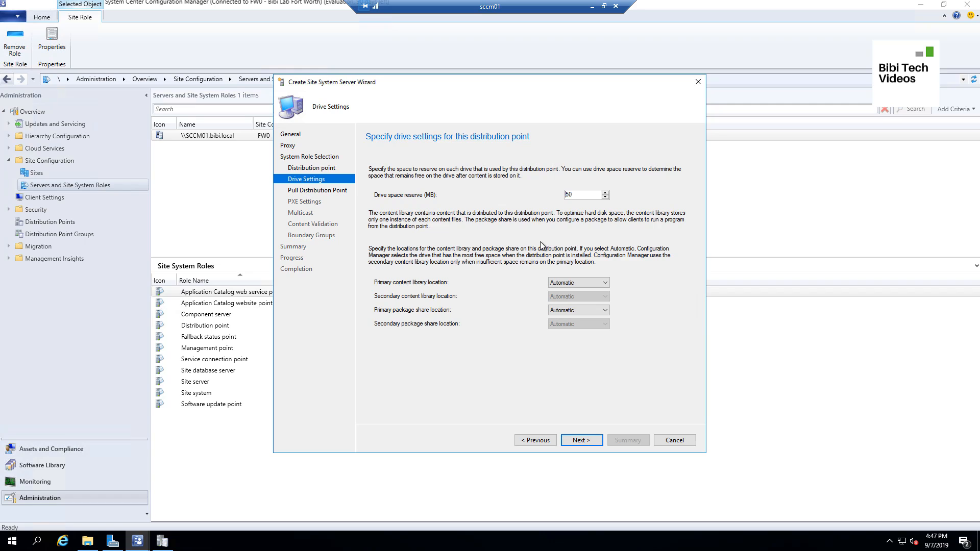
left_click(597, 443)
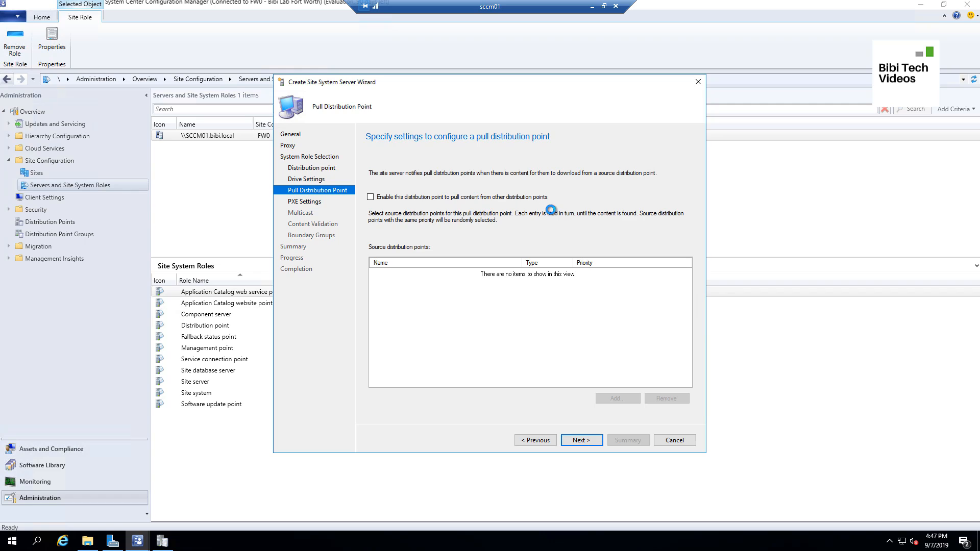
left_click(594, 439)
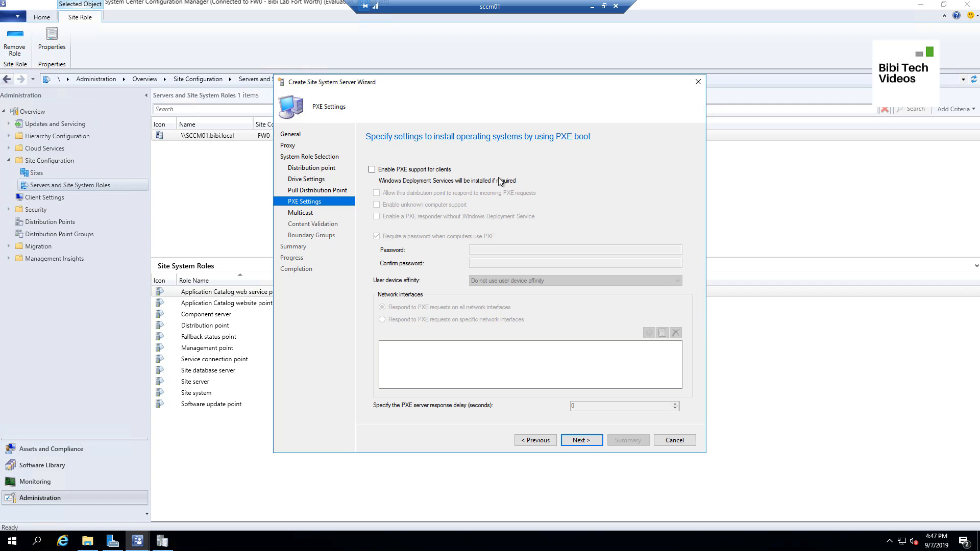
- Enable PXE support with unknown computer support and a PXE responder without Windows Deployment Service, and turn off the PXE password requirement
left_click(372, 169)
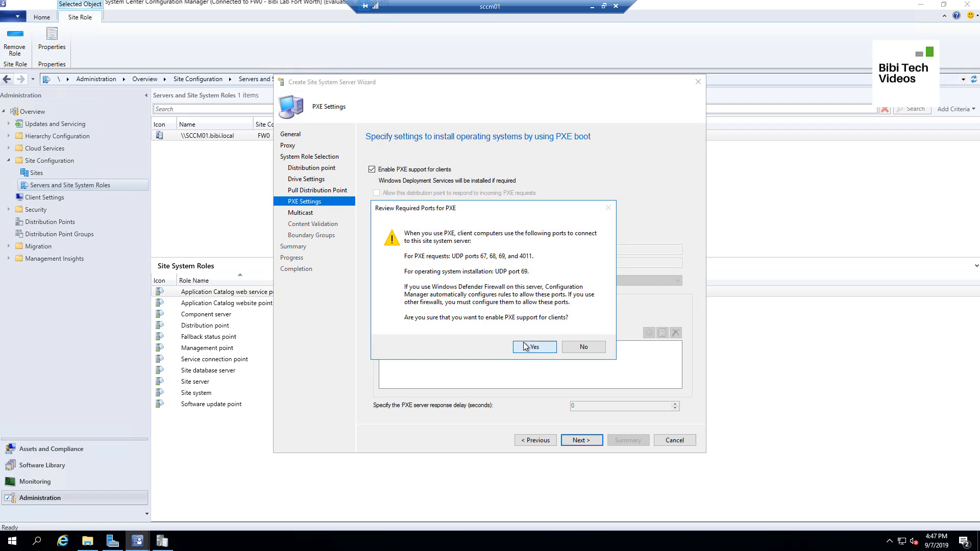
left_click(518, 347)
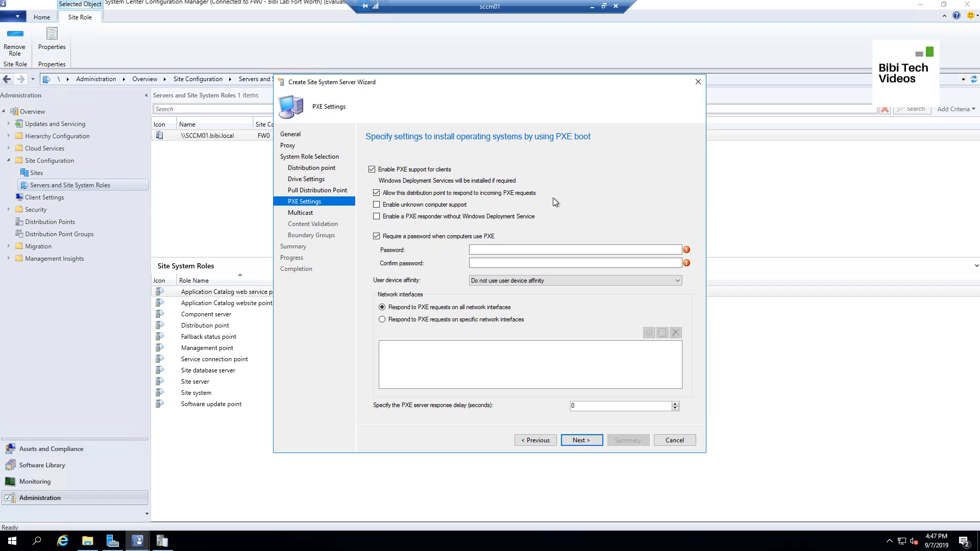
left_click(377, 205)
left_click(581, 320)
left_click(377, 217)
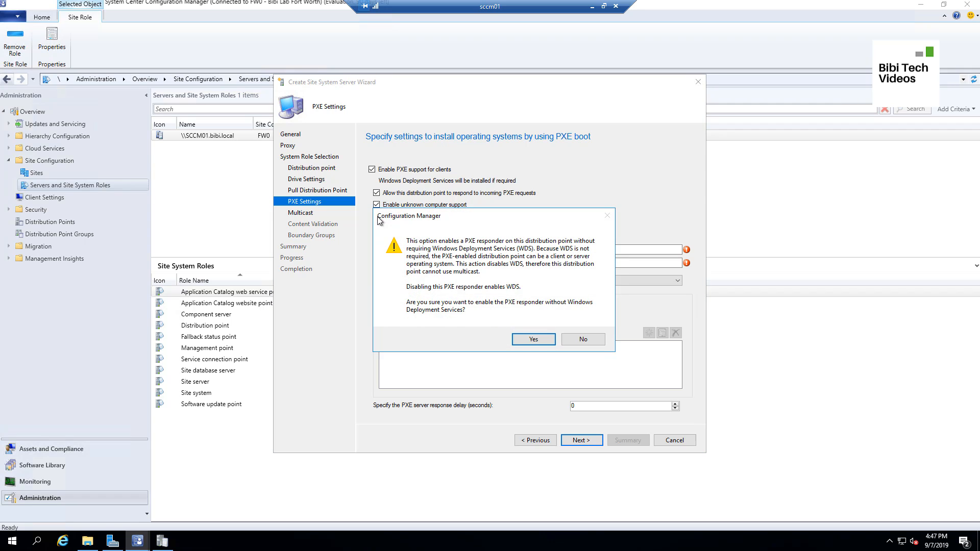
left_click(532, 339)
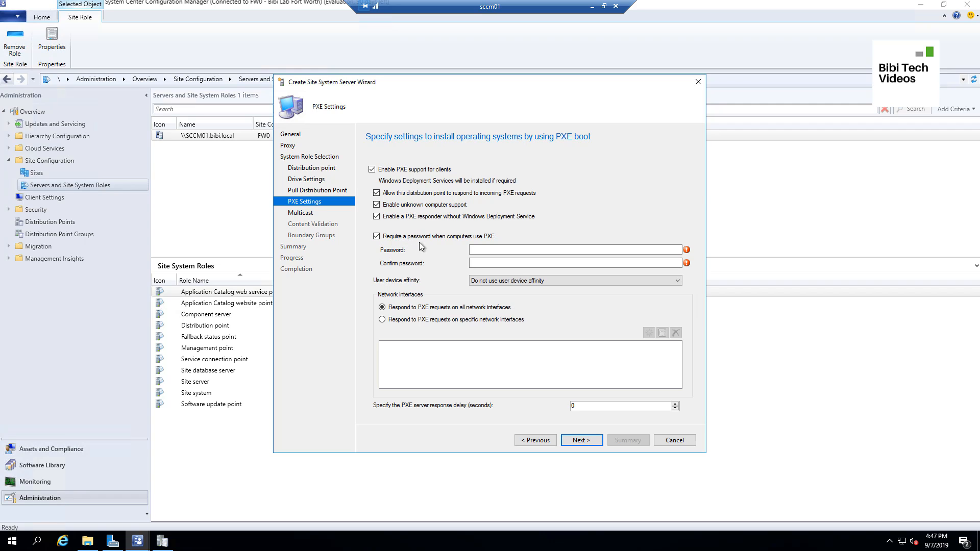
left_click(378, 237)
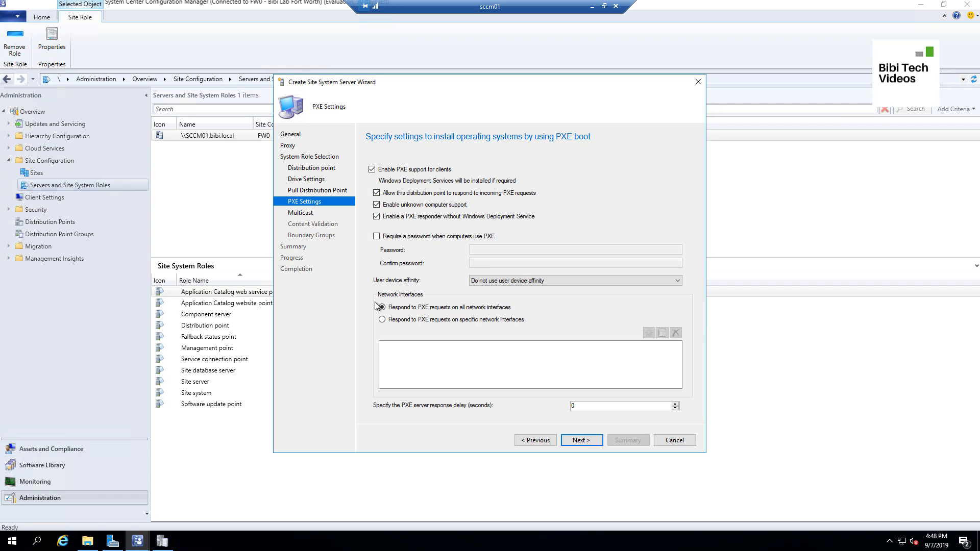
left_click(582, 441)
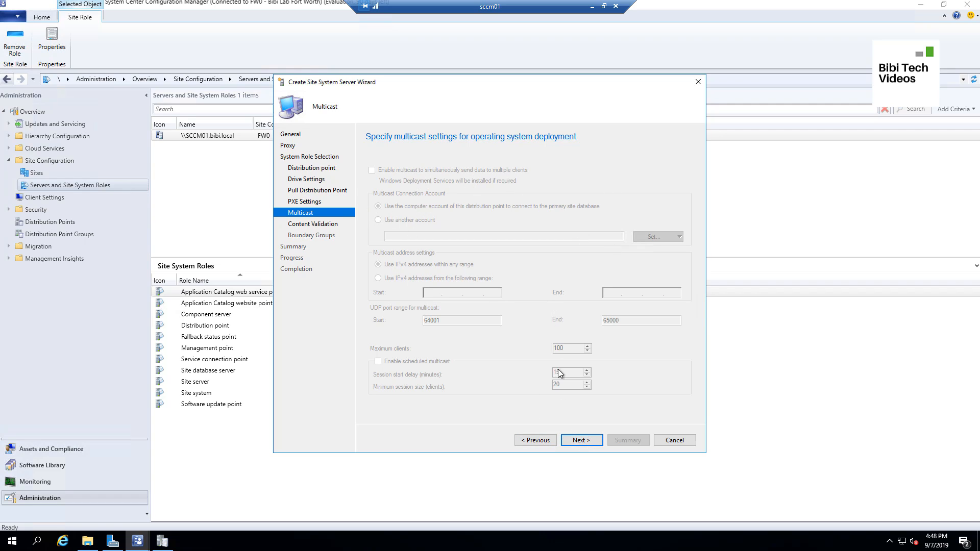
- Skip the multicast settings and enable scheduled content validation with its default weekly schedule and lowest priority
left_click(588, 442)
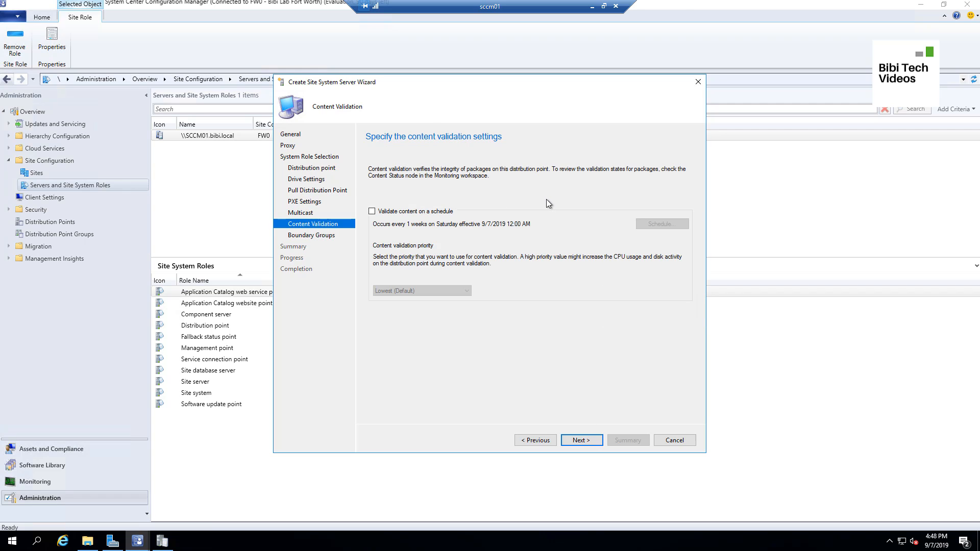
left_click(372, 212)
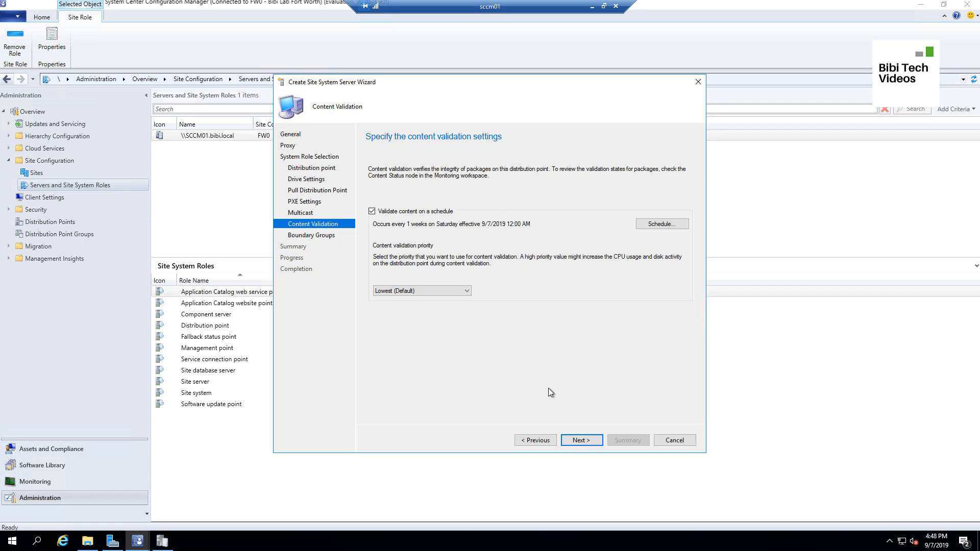
left_click(582, 440)
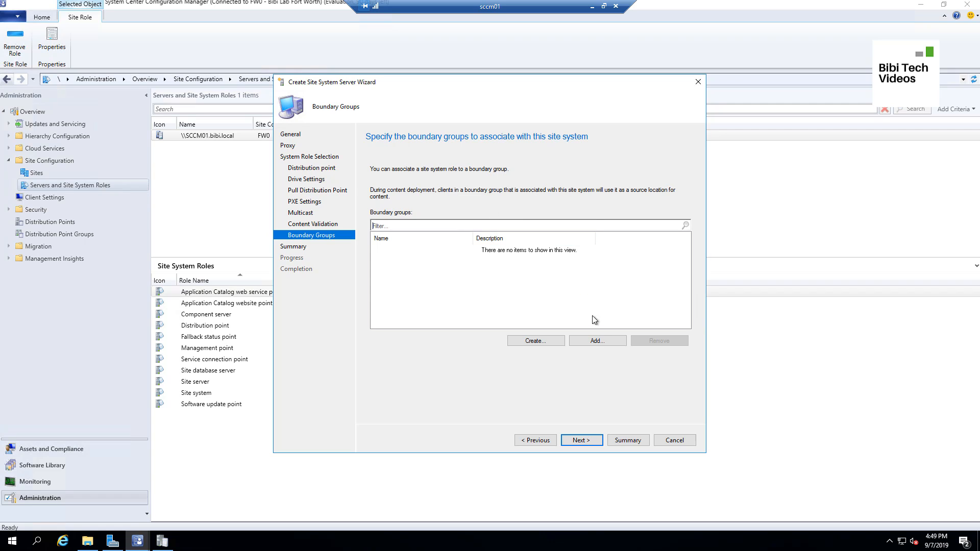
- Associate the site system with the Boundary Group and Default-Site-Boundary-Group<FW0> boundary groups
left_click(598, 341)
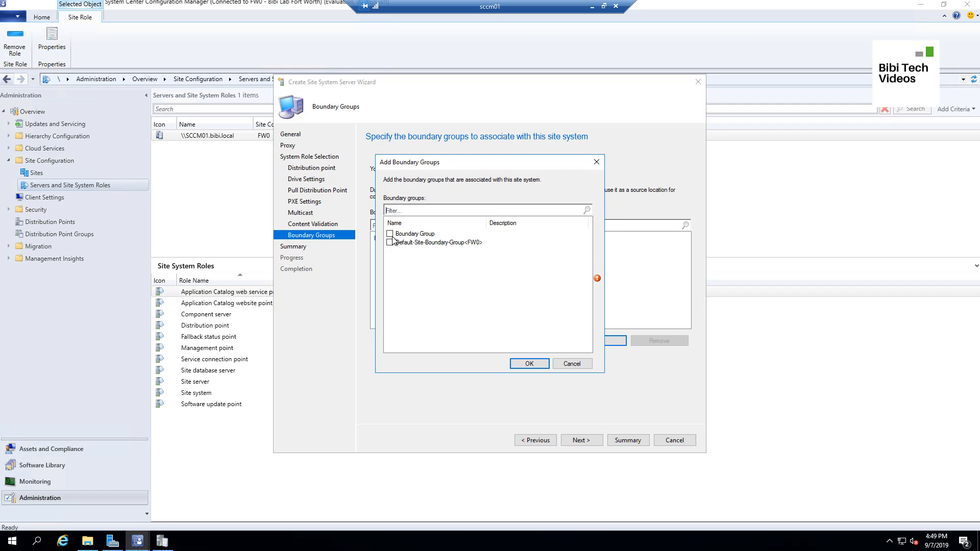
left_click(390, 234)
left_click(390, 243)
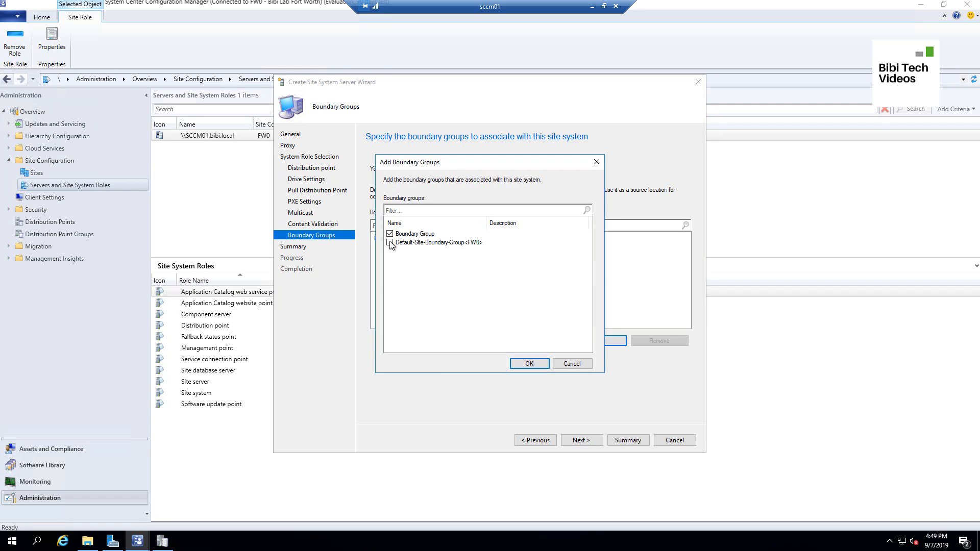
left_click(535, 364)
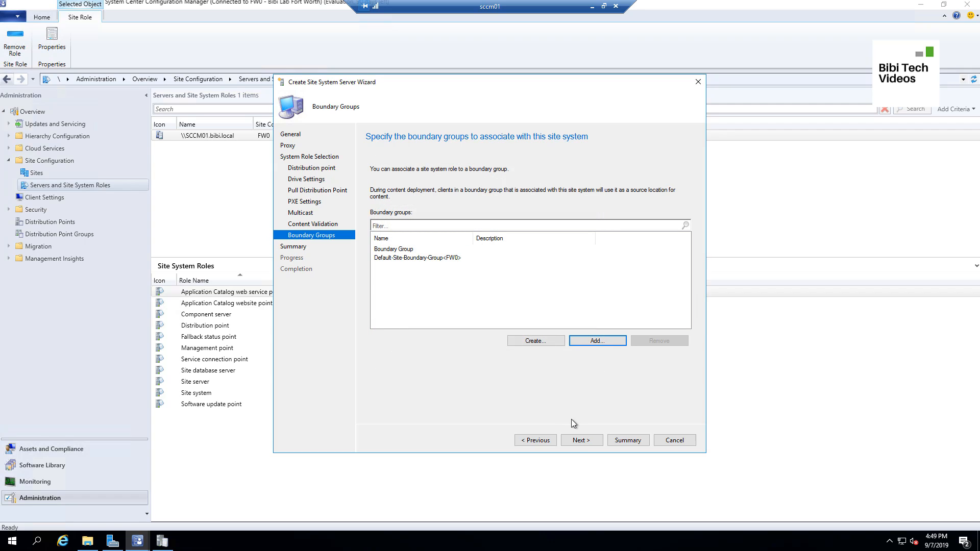
- Accept the summary to create the SCDP01.bibi.local site system server with the distribution point role, and close the wizard
left_click(582, 441)
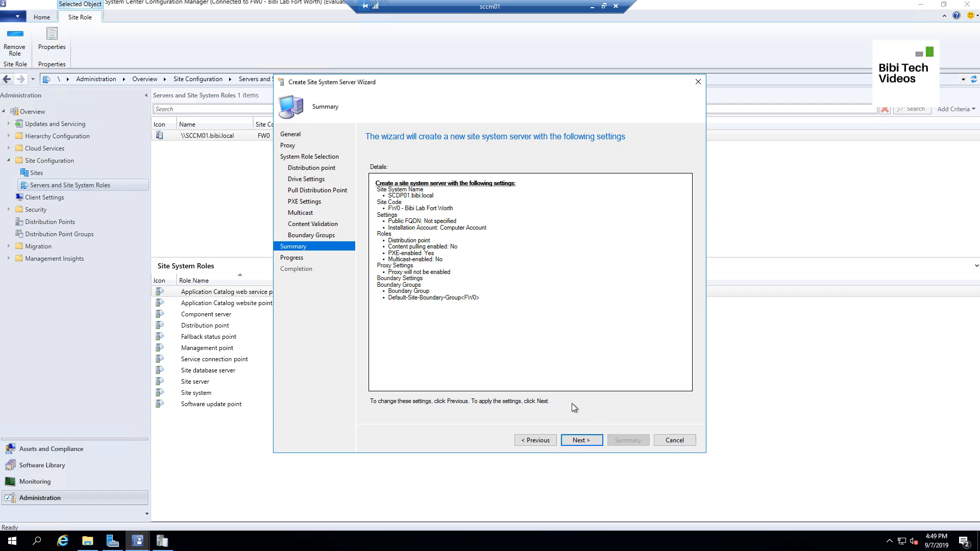
left_click(596, 440)
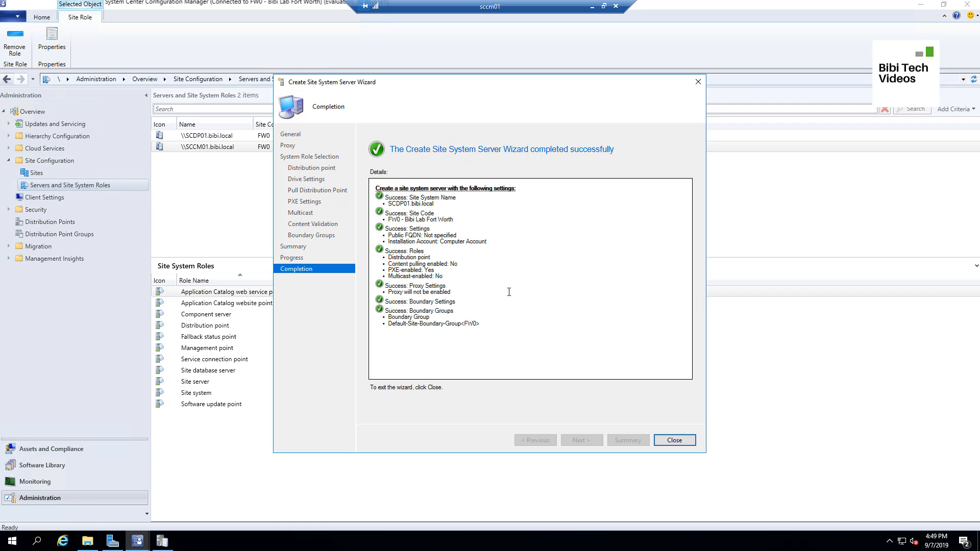
left_click(675, 440)
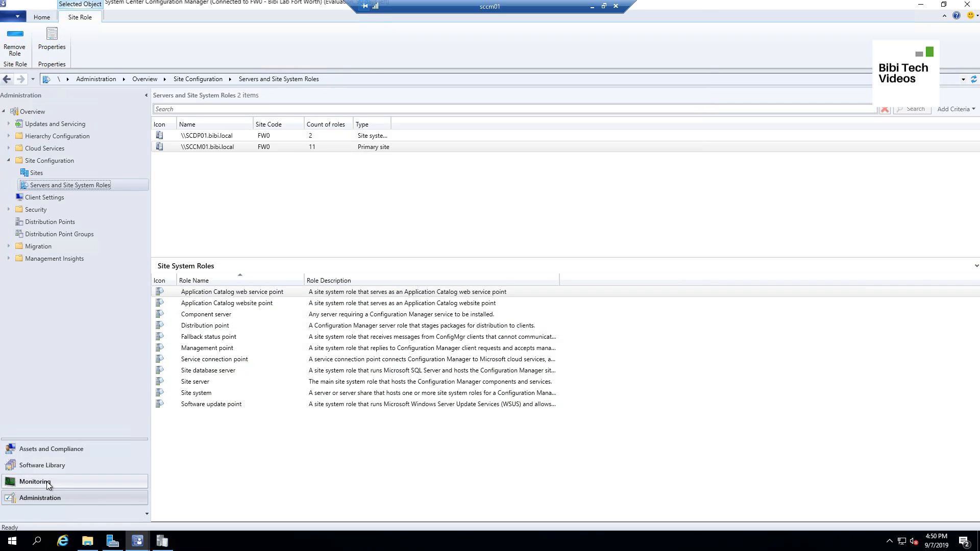
- Review the detailed distribution point configuration status messages for SCDP01.BIBI.LOCAL in Monitoring, widening the message detail column
left_click(99, 482)
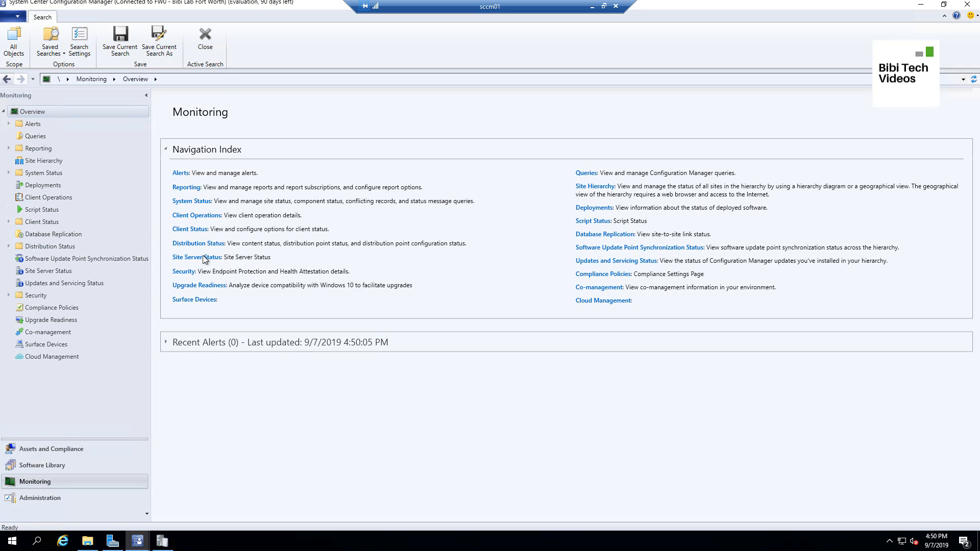
left_click(9, 174)
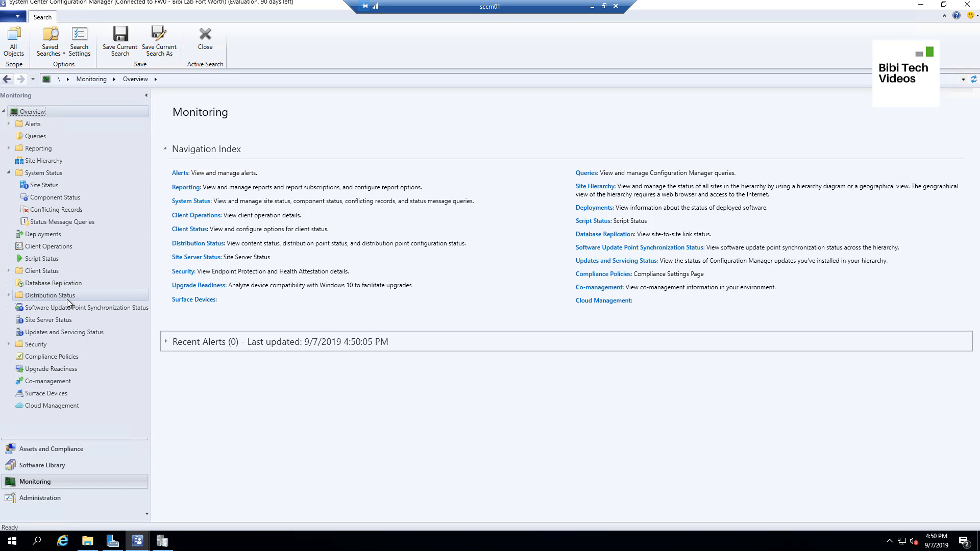
left_click(8, 296)
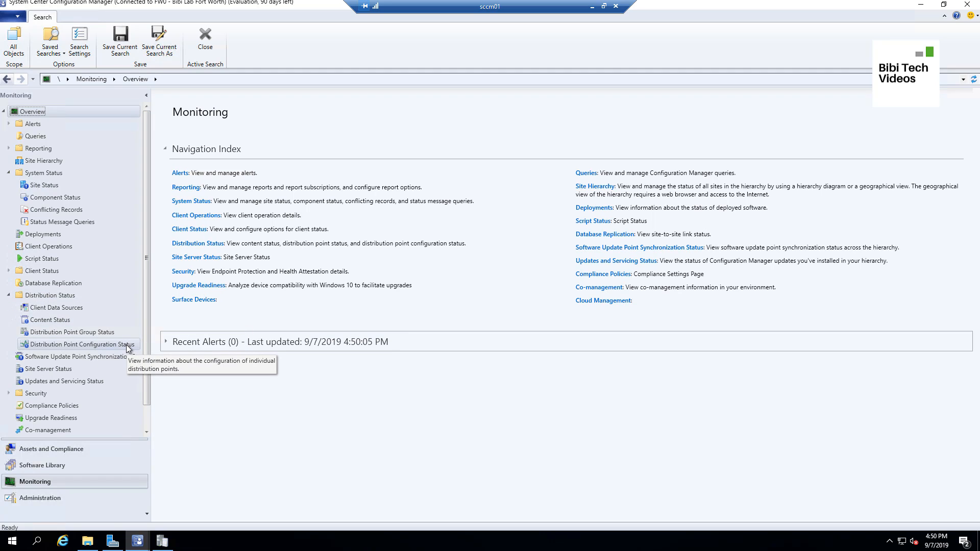
left_click(61, 320)
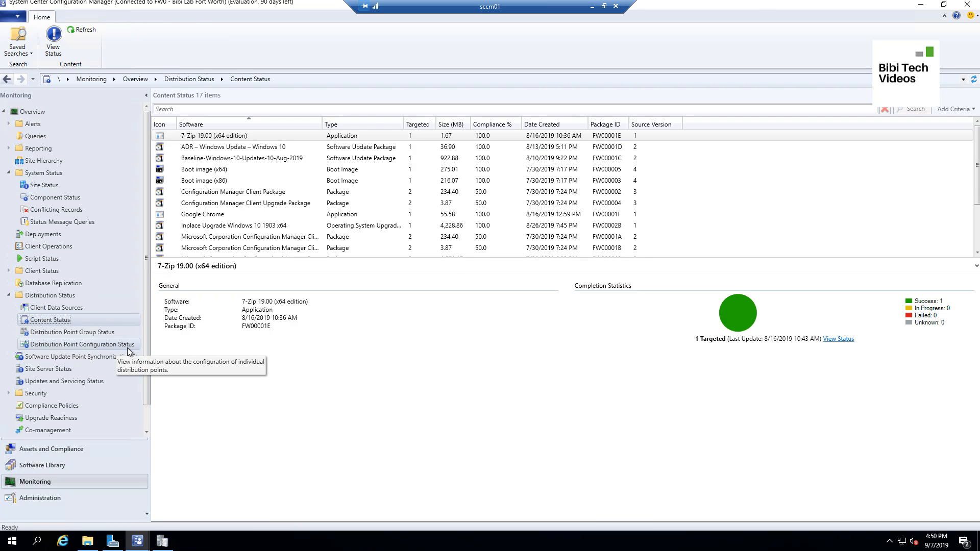
left_click(128, 348)
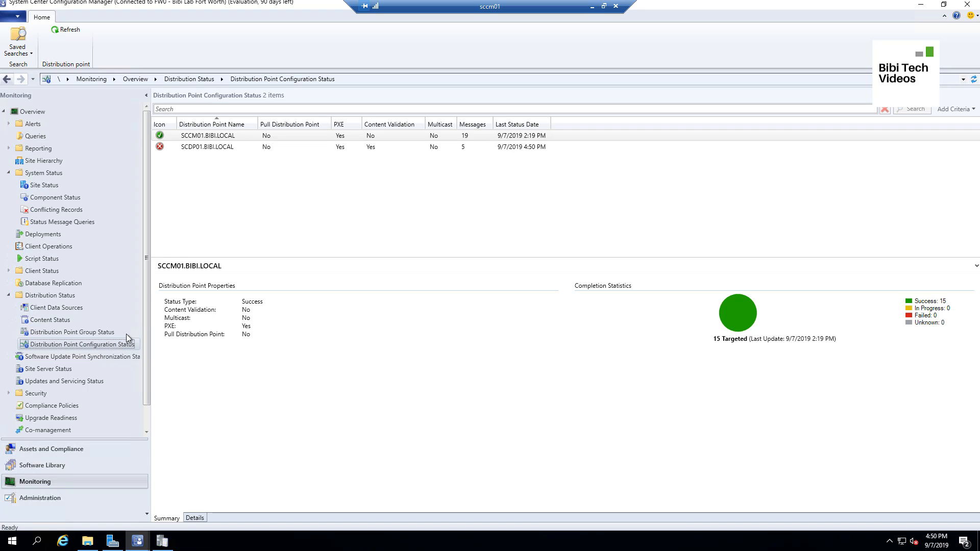
left_click(267, 149)
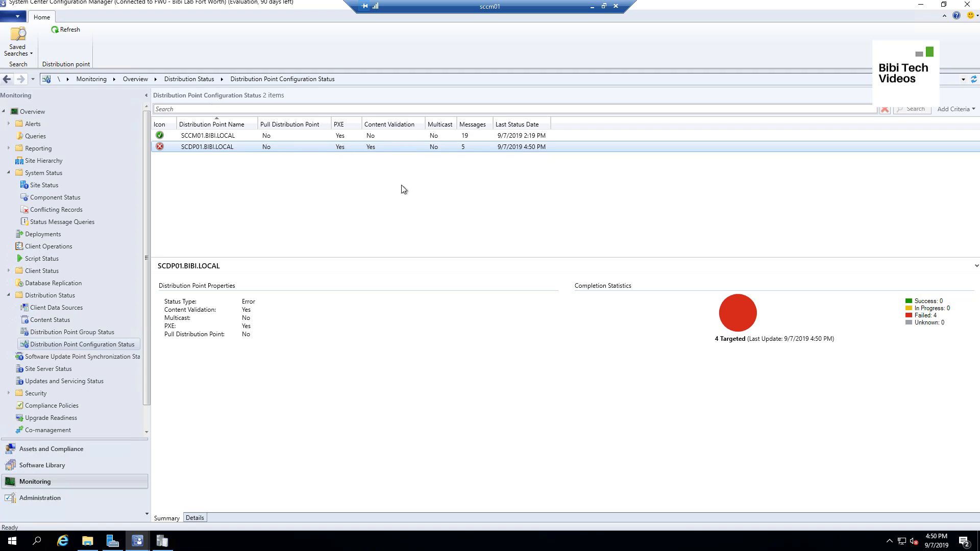
left_click(197, 518)
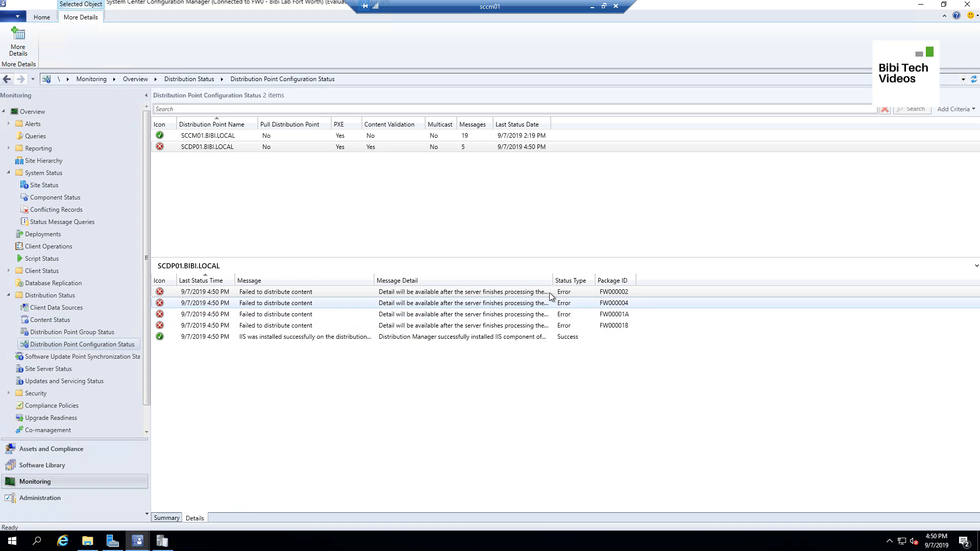
left_click_drag(556, 279, 628, 280)
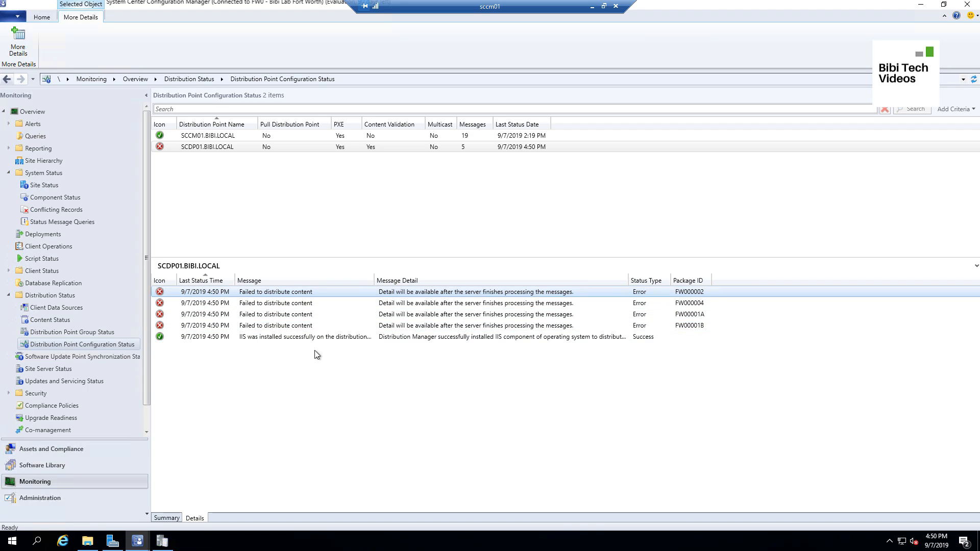
- Open distmgr.log from the Configuration Manager logs folder and move the log window aside
left_click(91, 544)
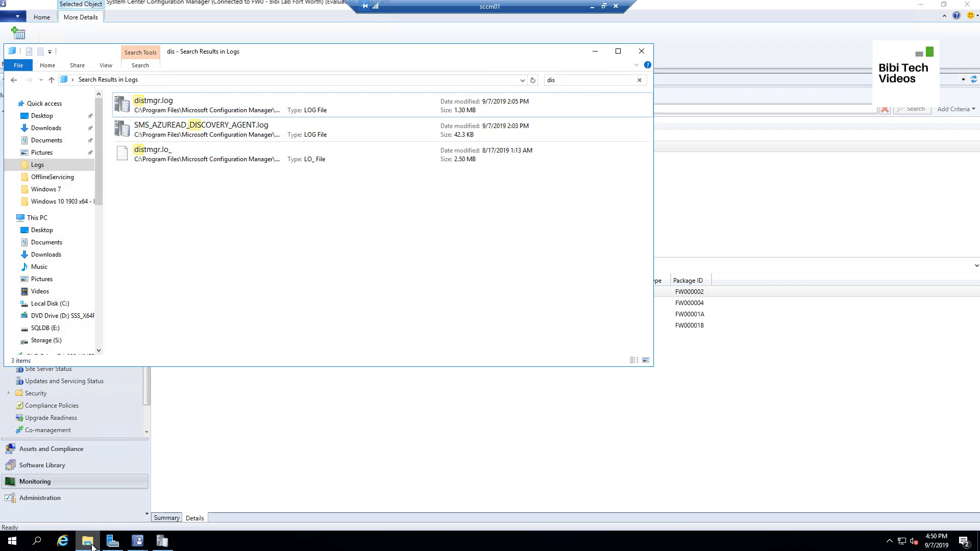
double_click(125, 106)
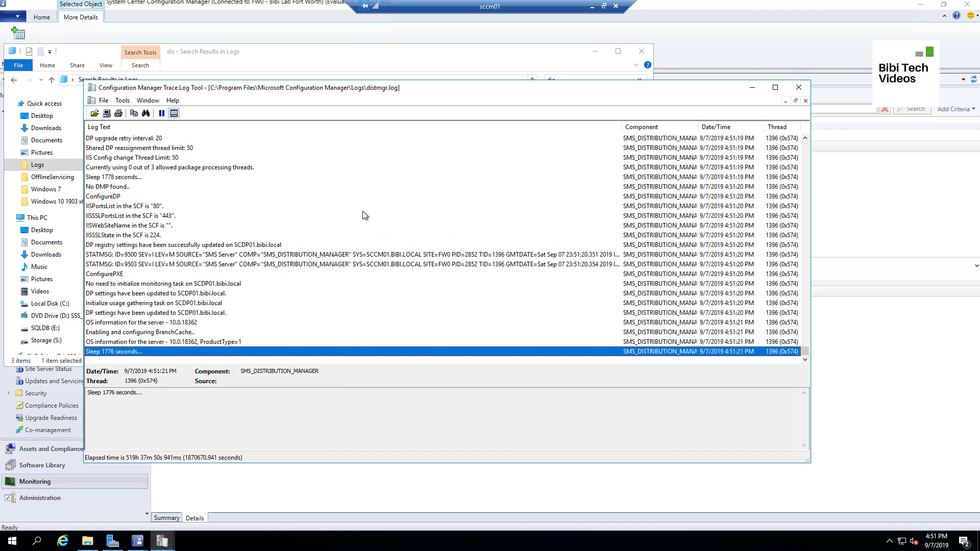
left_click_drag(448, 88, 561, 119)
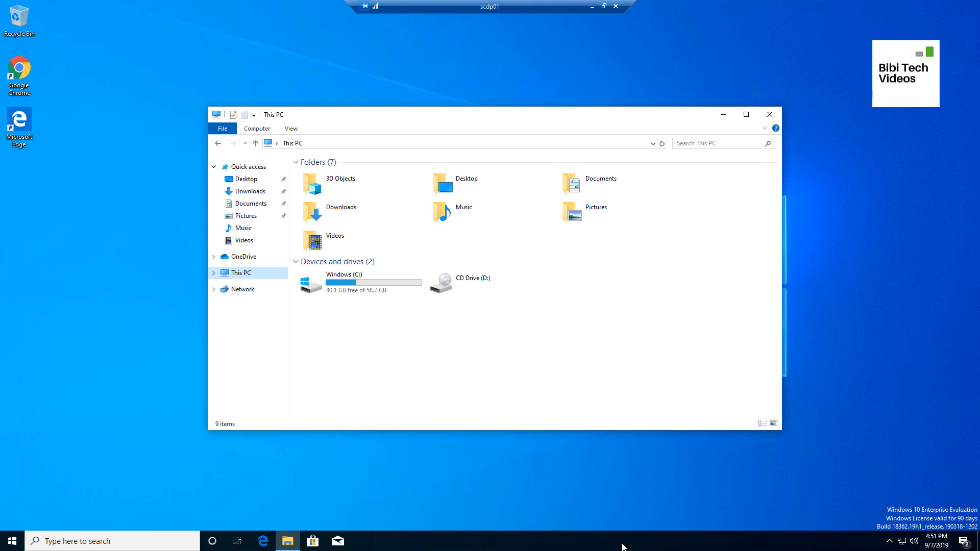
- On scdp01, open Task Manager and the Windows (C:) drive, and arrange both windows to watch the distribution point installation
right_click(622, 547)
left_click(675, 495)
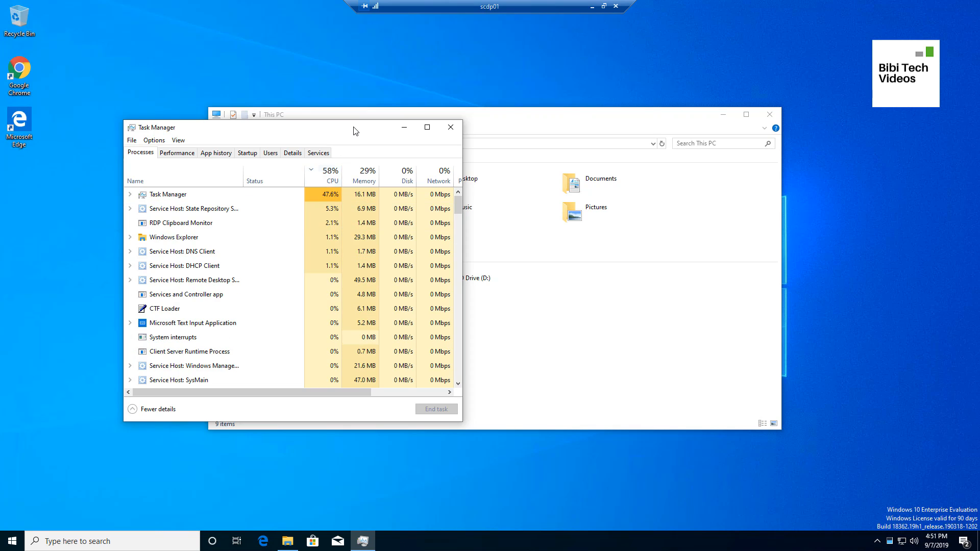
left_click_drag(356, 131, 759, 207)
left_click(353, 284)
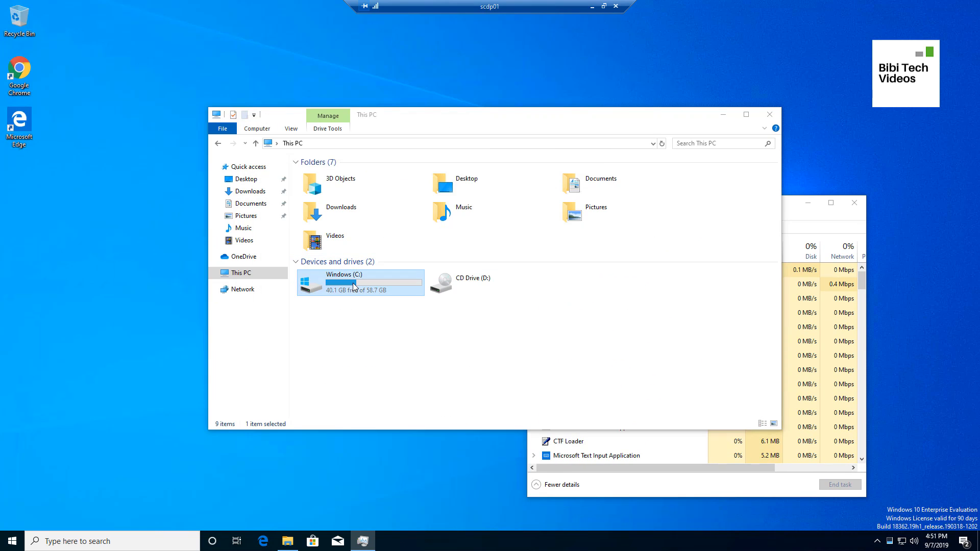
double_click(354, 283)
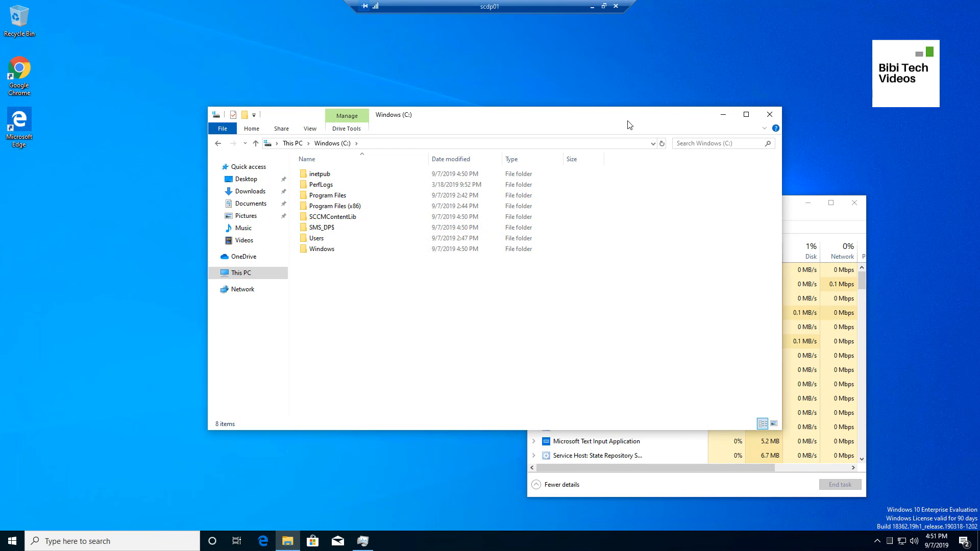
left_click_drag(629, 114, 475, 67)
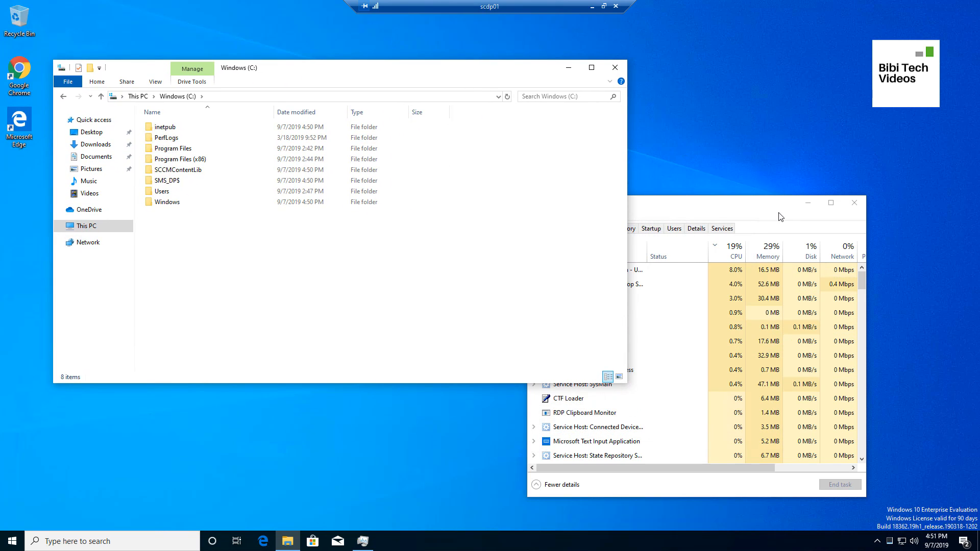
left_click_drag(760, 206, 780, 149)
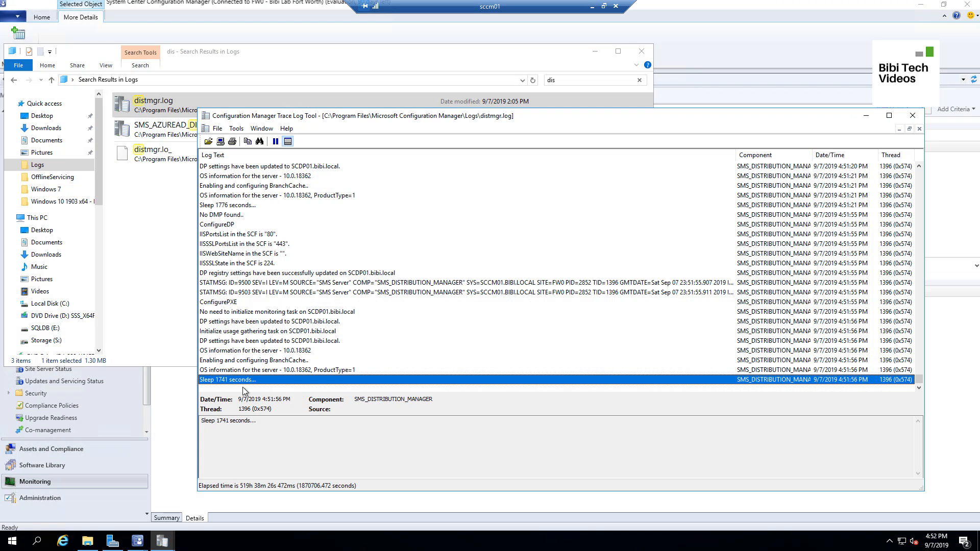
- On sccm01, check the latest distmgr.log entries, including the BranchCache configuration entry, and return to the Configuration Manager console
left_click(483, 389)
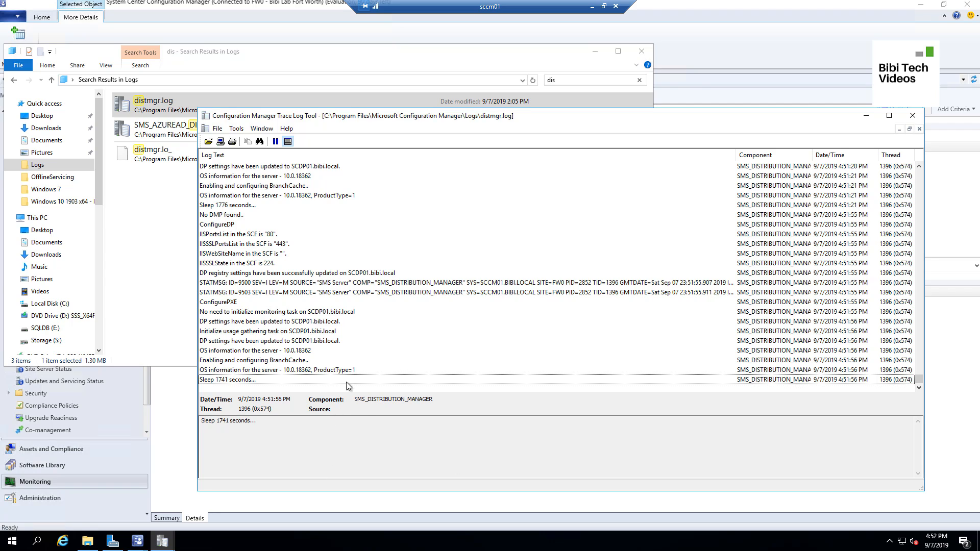
left_click(352, 363)
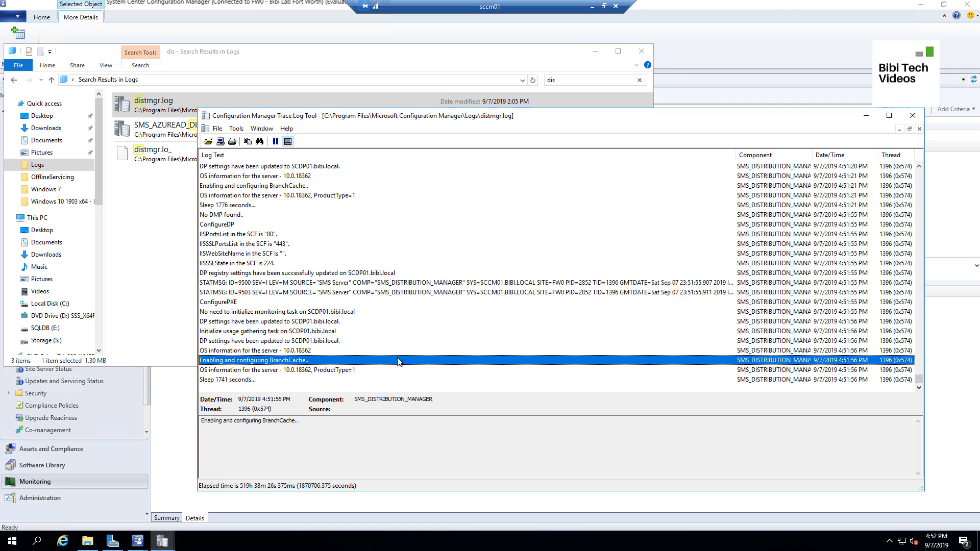
left_click(142, 542)
left_click(148, 519)
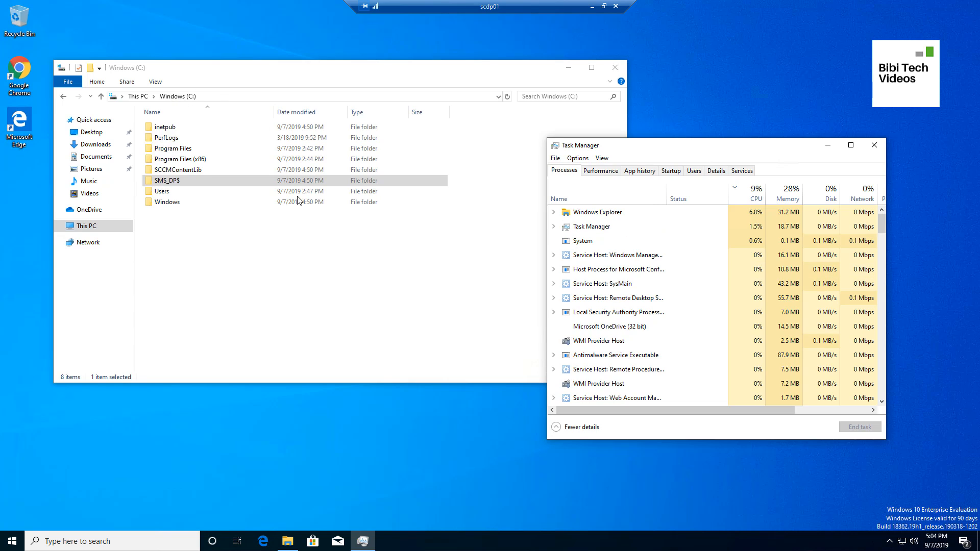
- On scdp01, open the SMSPXE log from C:\SMS_DP$\sms\logs, read its entries across the full line width, and close it
double_click(168, 182)
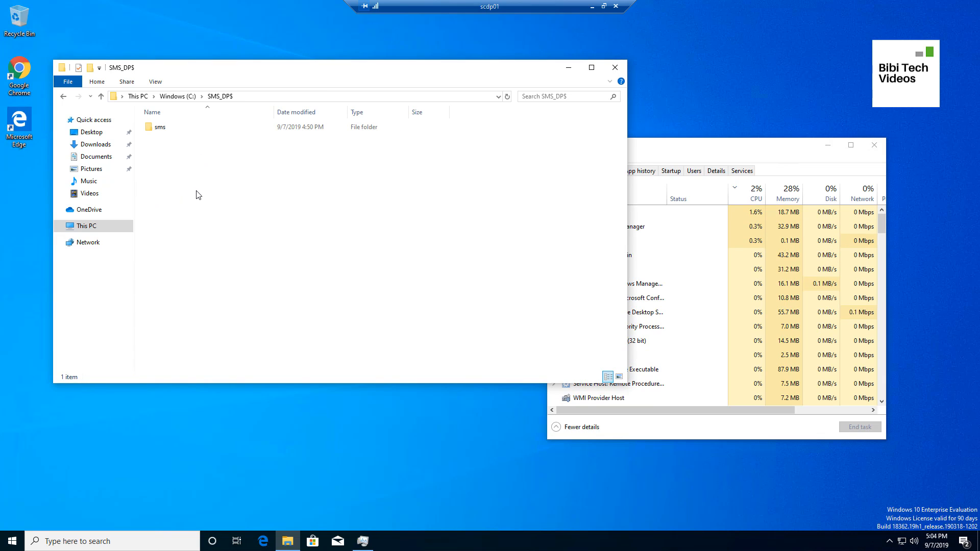
double_click(163, 128)
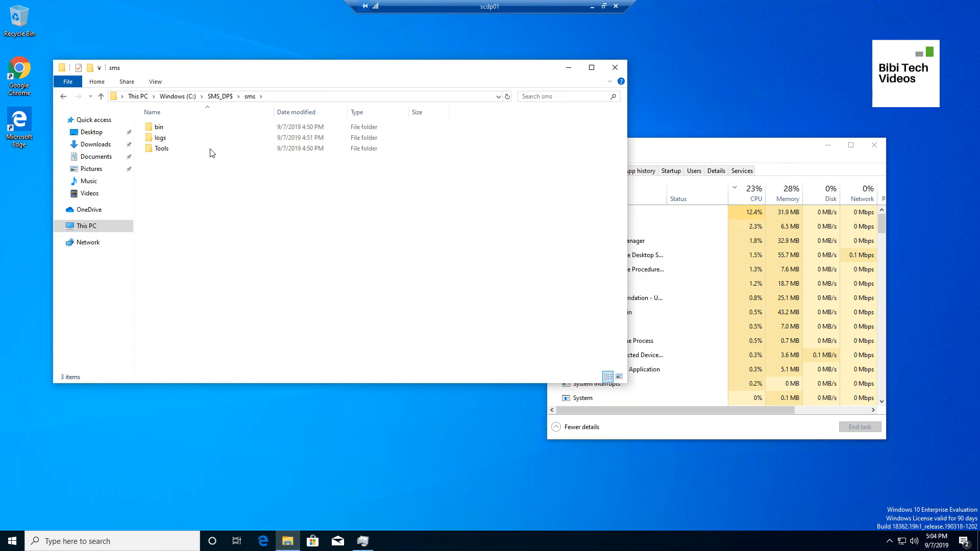
double_click(172, 138)
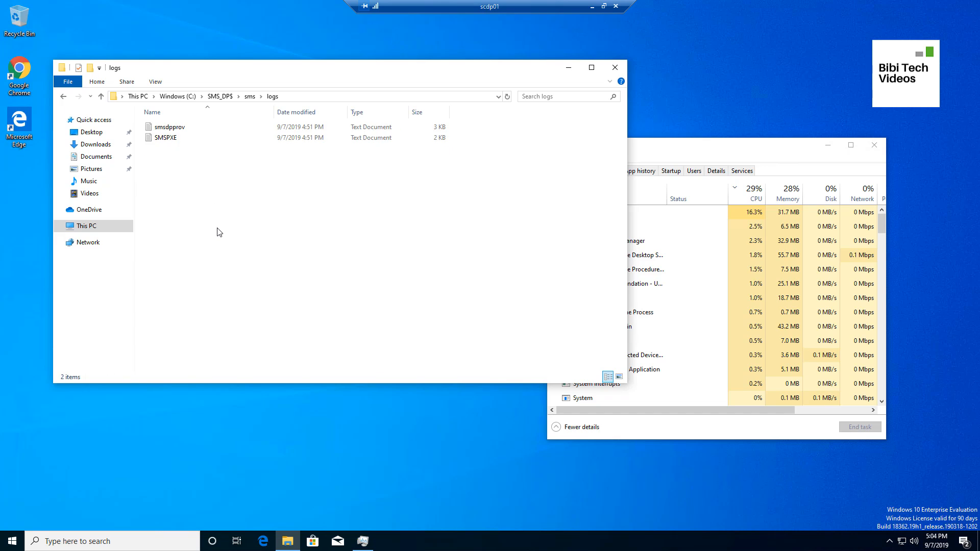
double_click(167, 139)
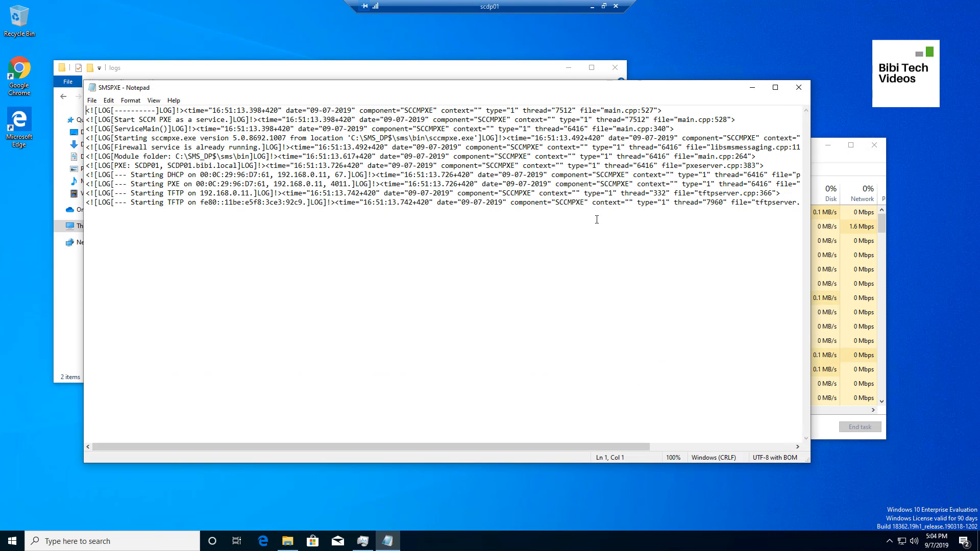
left_click_drag(646, 448, 737, 448)
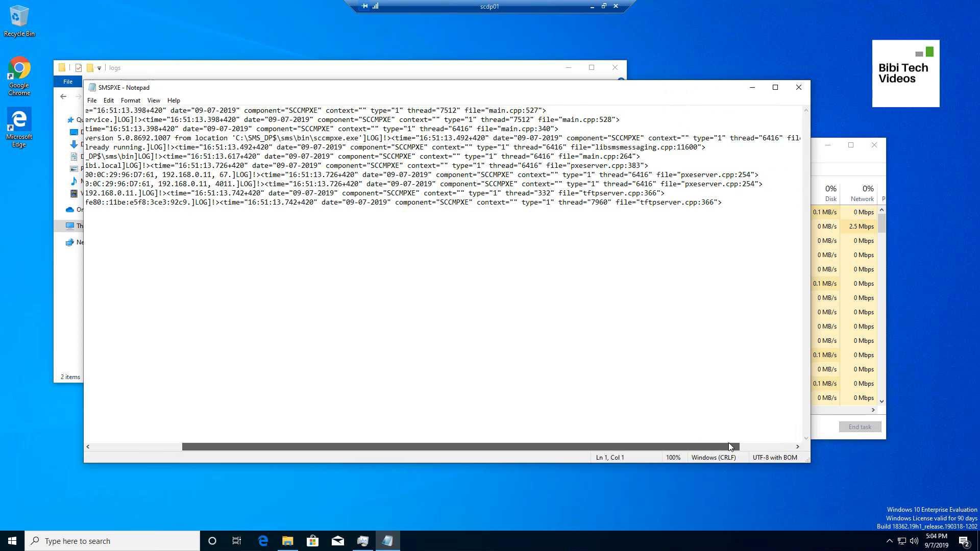
left_click(800, 90)
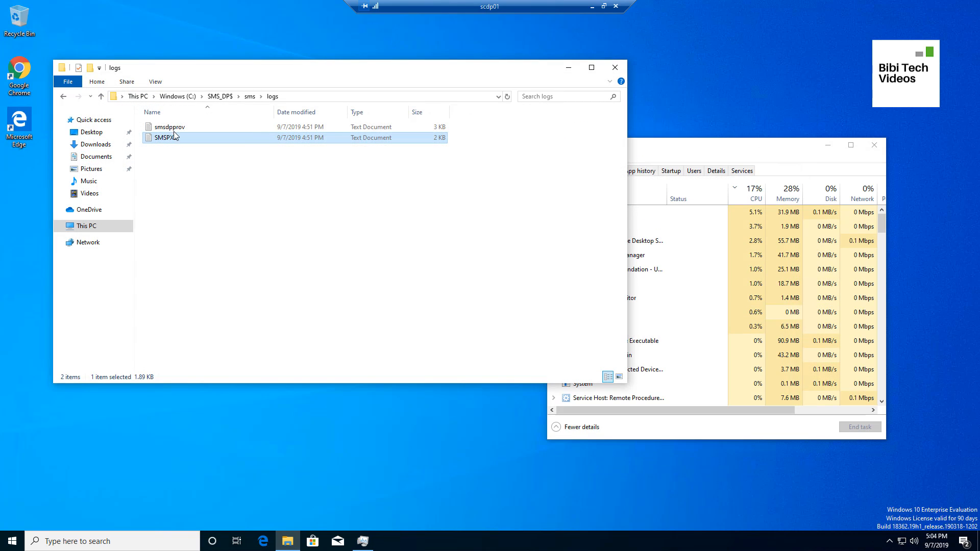
- Open the smsdpprov log, read through the distribution point provisioning entries, and close it
left_click(173, 129)
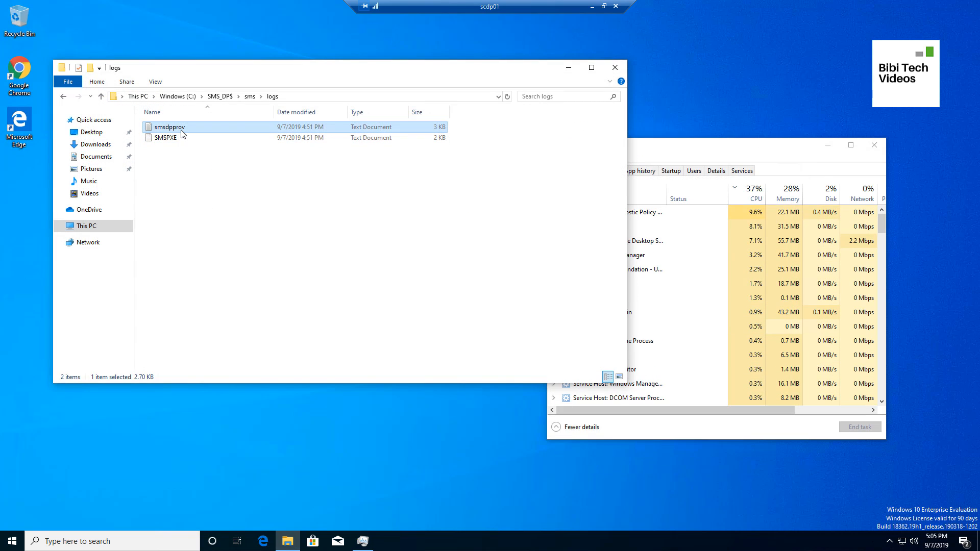
double_click(181, 130)
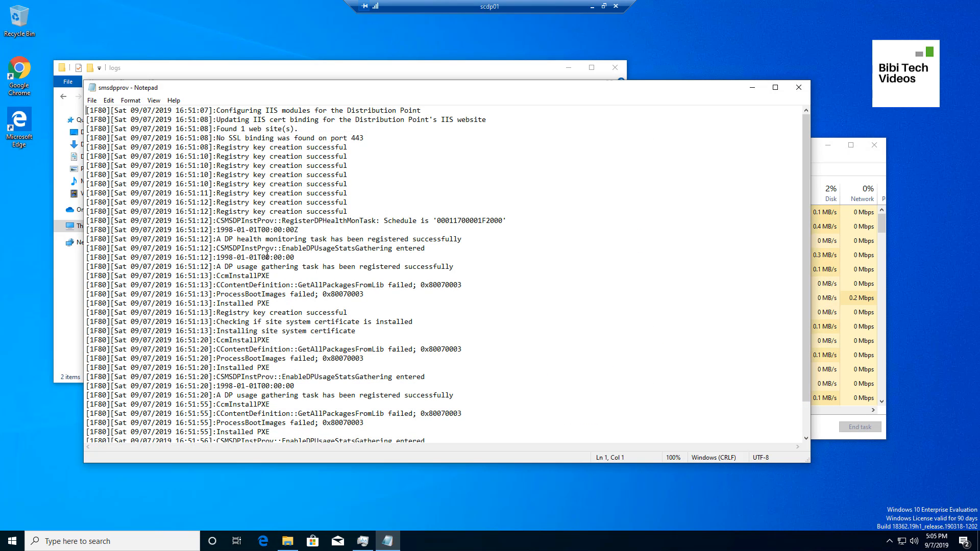
scroll(390, 281, "down", 2)
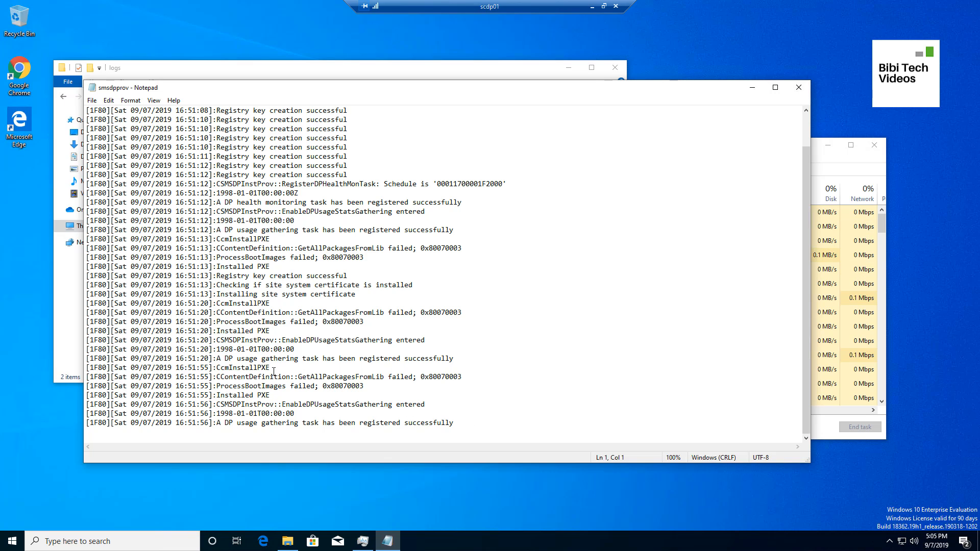
scroll(560, 359, "up", 1)
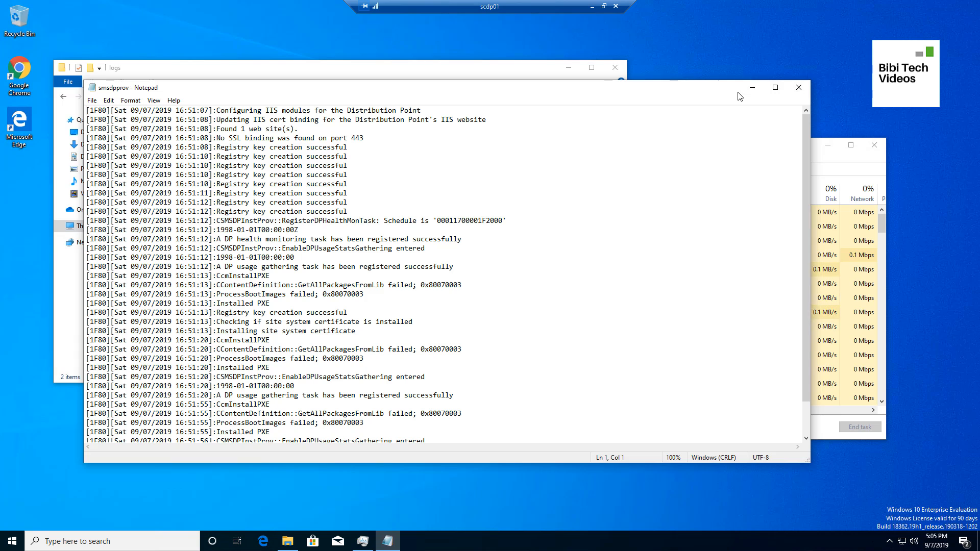
left_click(800, 87)
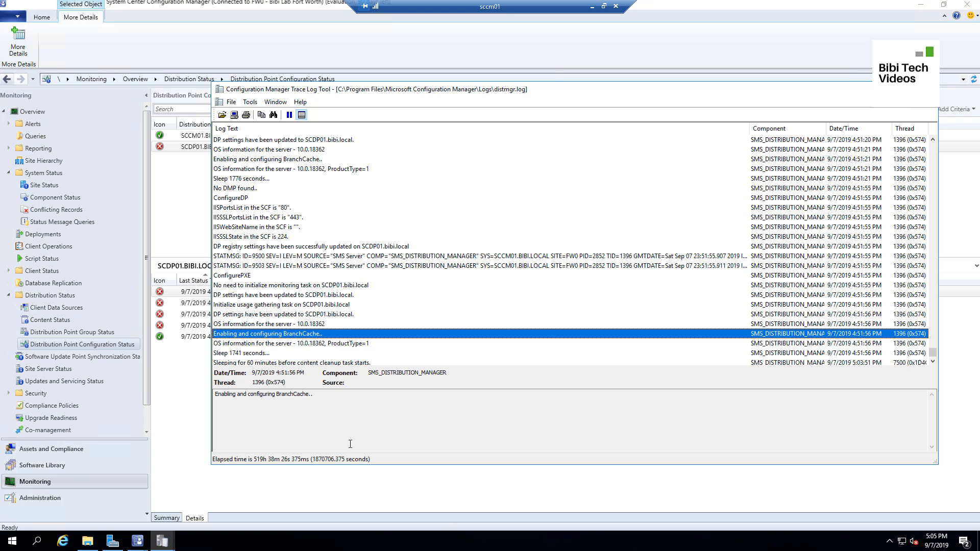
- Back on sccm01, check the last entries of distmgr.log from the Sleep 1741 seconds line onward
left_click(243, 354)
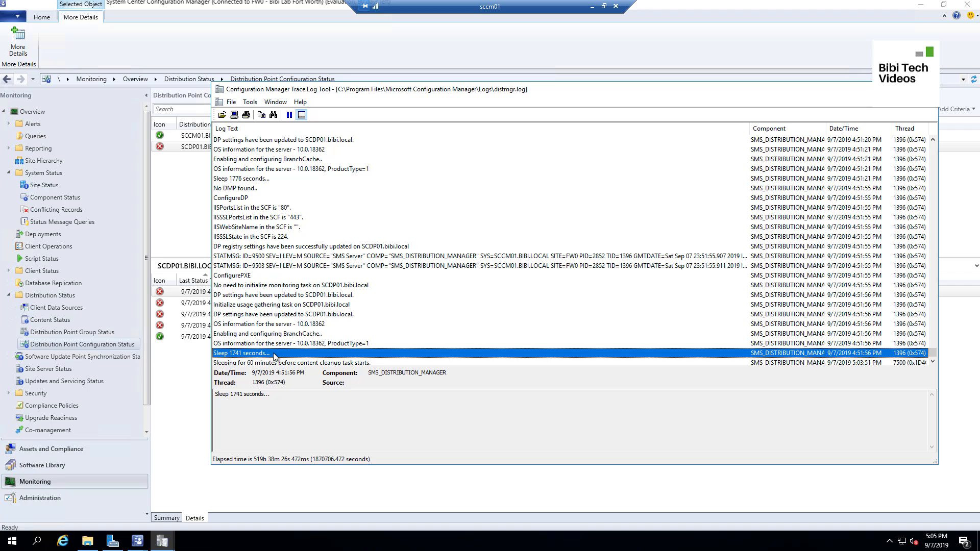
scroll(342, 357, "down", 1)
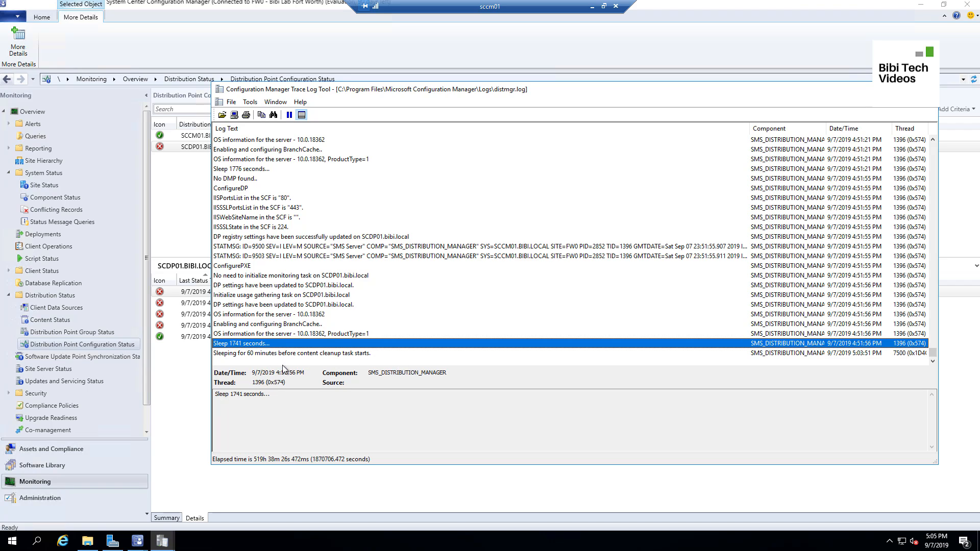
- Follow the latest distmgr.log entries, from the content cleanup line to the status update for package FW00001B
left_click(236, 355)
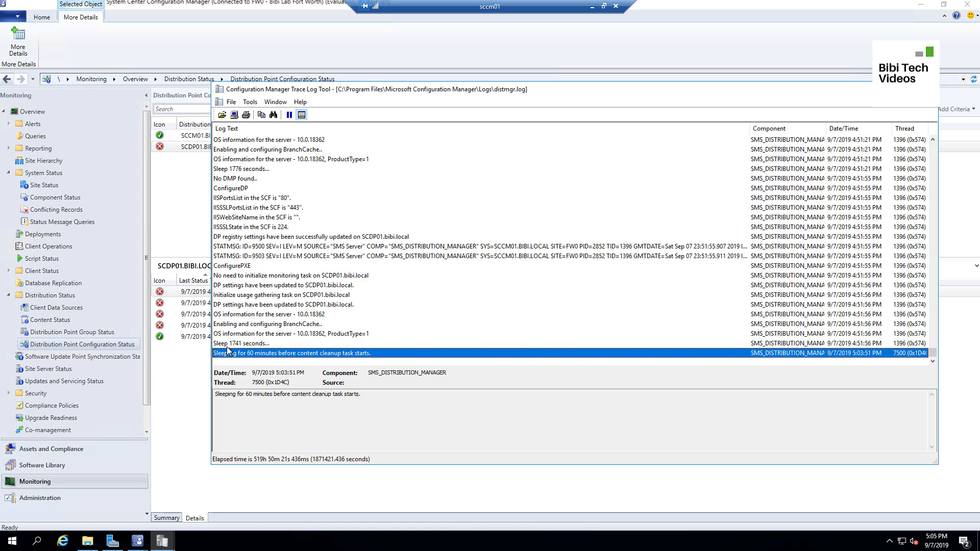
left_click(228, 347)
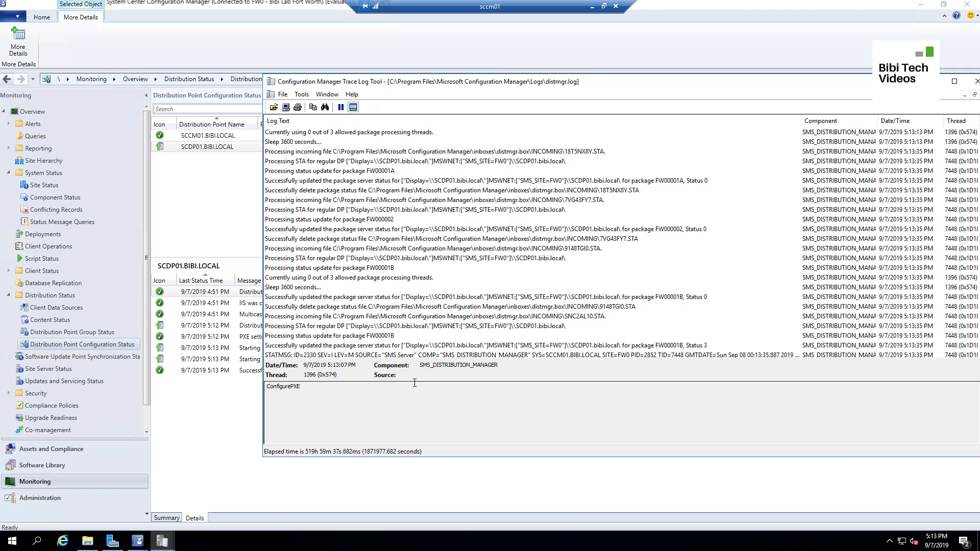
left_click(445, 336)
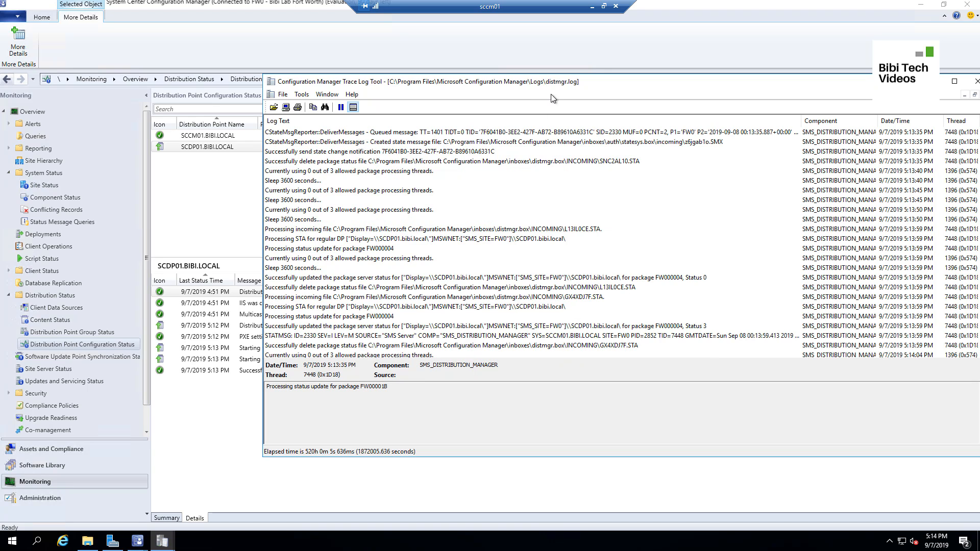
- Compare the distmgr.log progress with SCDP01's configuration status messages, and review the messages for SCCM01 and SCDP01
mouse_move(551, 83)
left_mouse_down()
mouse_move(549, 184)
mouse_move(500, 365)
mouse_move(501, 437)
mouse_move(482, 394)
mouse_move(484, 285)
mouse_move(615, 135)
mouse_move(489, 408)
mouse_move(475, 409)
left_mouse_up()
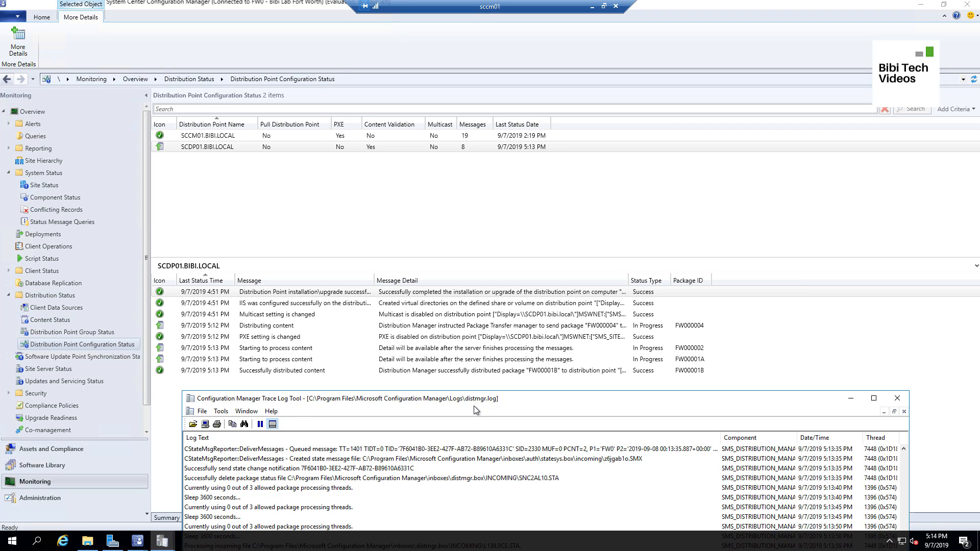
mouse_move(475, 410)
left_mouse_down()
mouse_move(531, 402)
mouse_move(505, 405)
mouse_move(526, 410)
mouse_move(513, 407)
mouse_move(531, 73)
mouse_move(517, 265)
left_mouse_up()
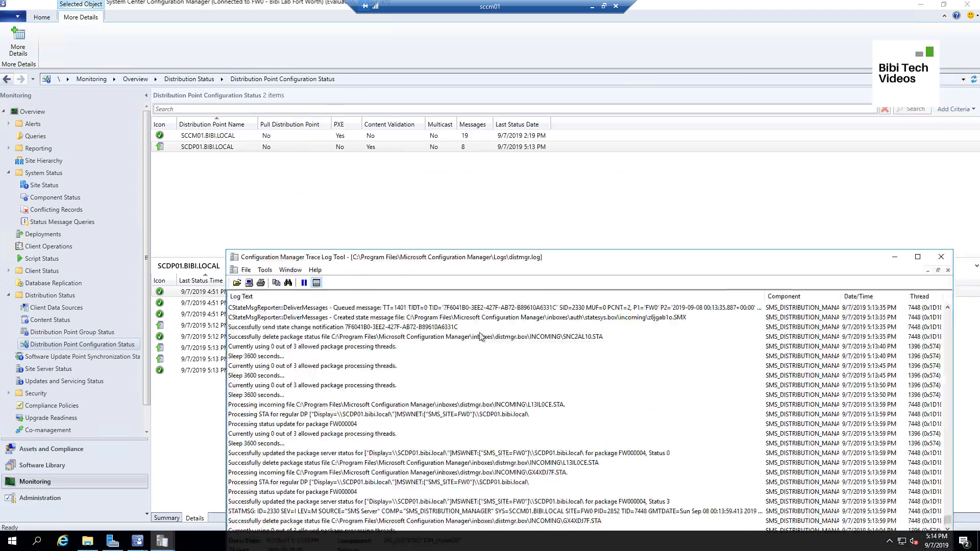
mouse_move(480, 333)
left_mouse_down()
mouse_move(470, 408)
mouse_move(456, 405)
left_mouse_up()
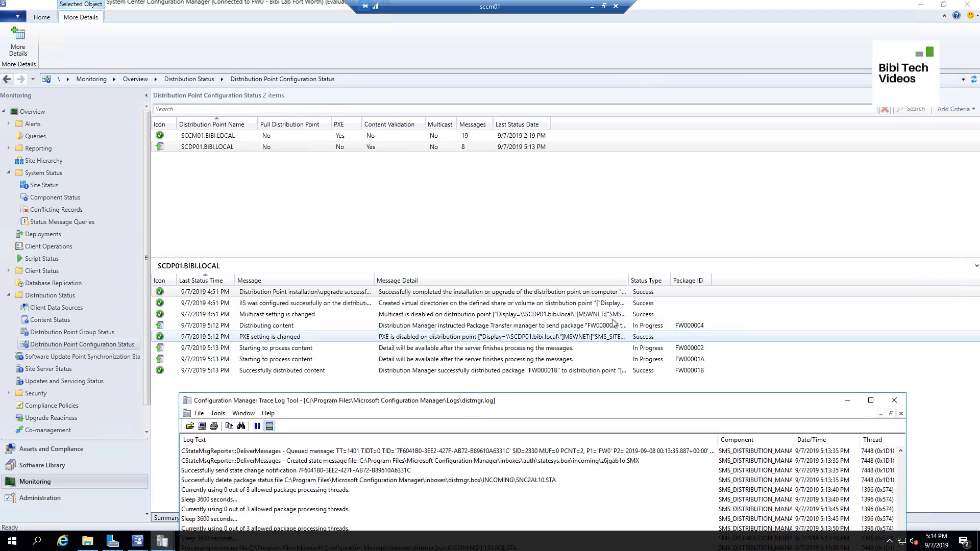
mouse_move(533, 407)
left_mouse_down()
mouse_move(553, 140)
mouse_move(572, 103)
left_mouse_up()
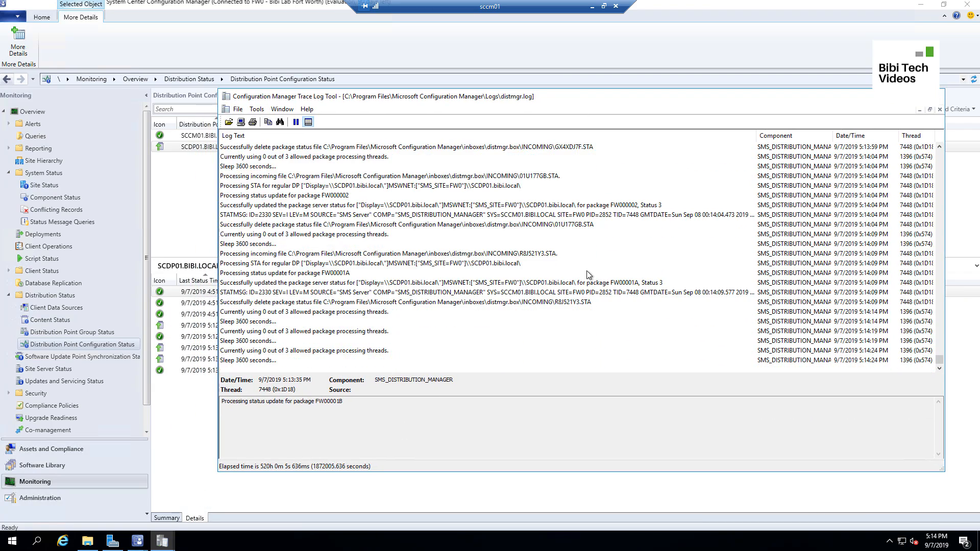
mouse_move(640, 98)
left_mouse_down()
mouse_move(683, 71)
mouse_move(646, 72)
left_mouse_up()
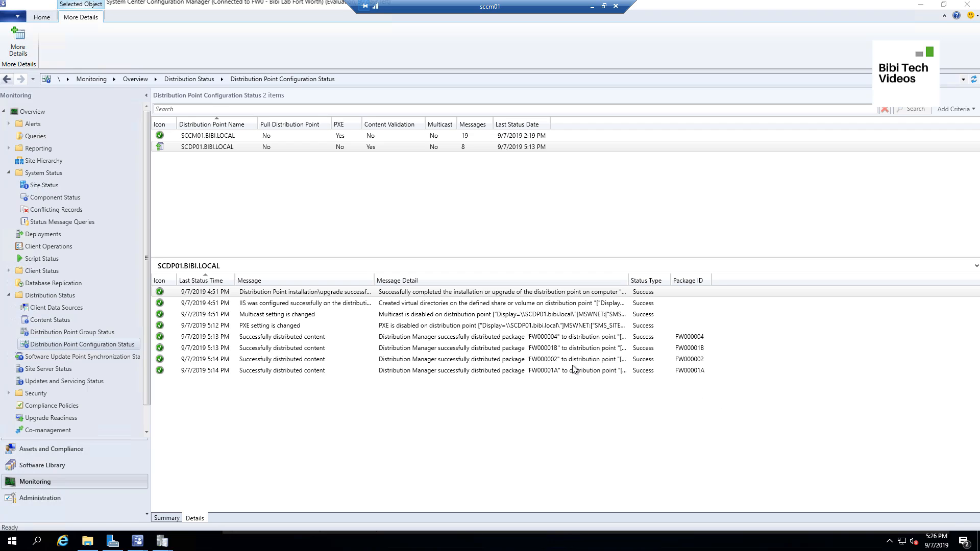
left_click(204, 137)
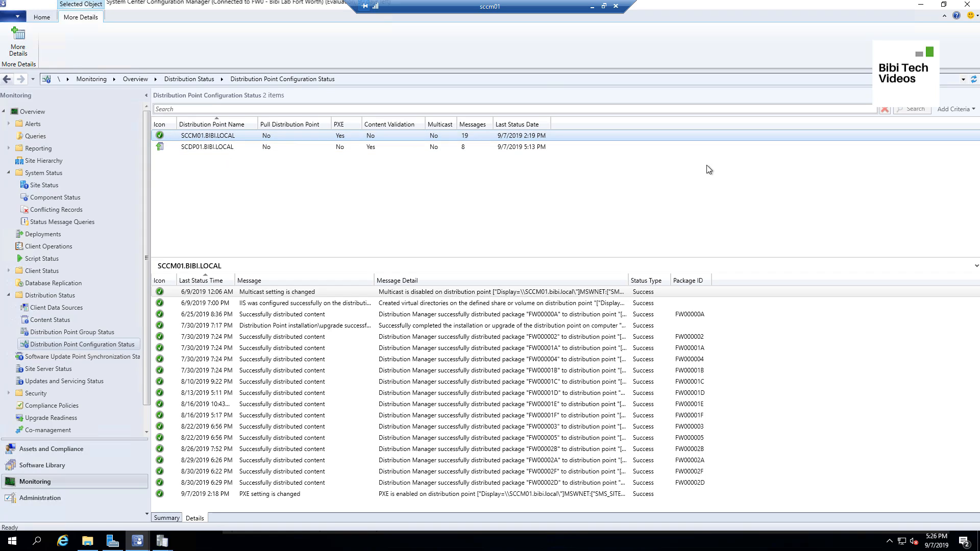
left_click(204, 147)
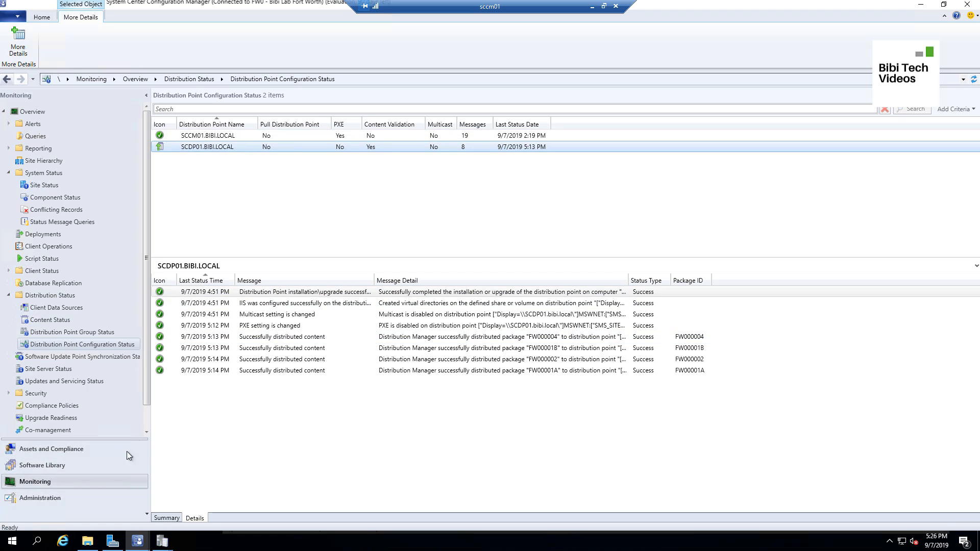
- View the servers and site system roles under Site Configuration in the Administration workspace
left_click(54, 500)
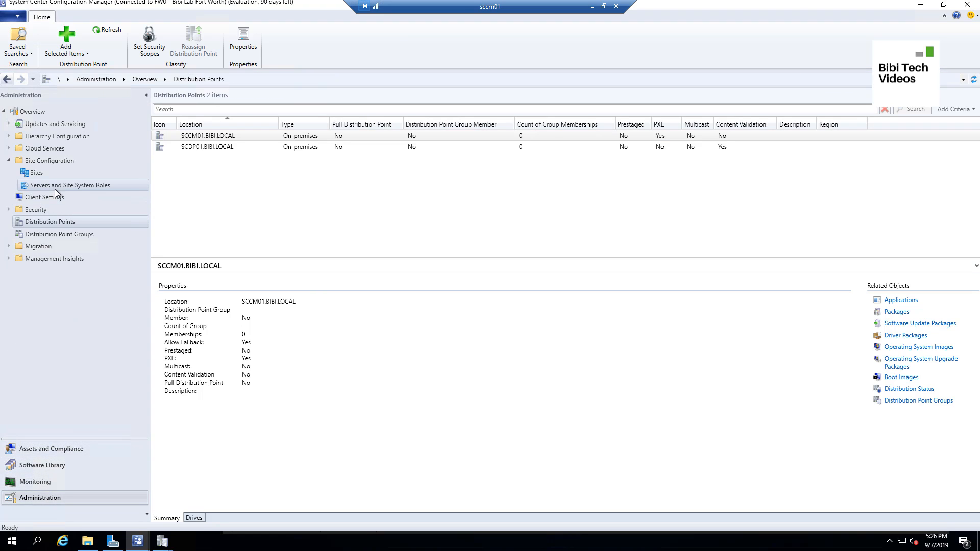
left_click(68, 189)
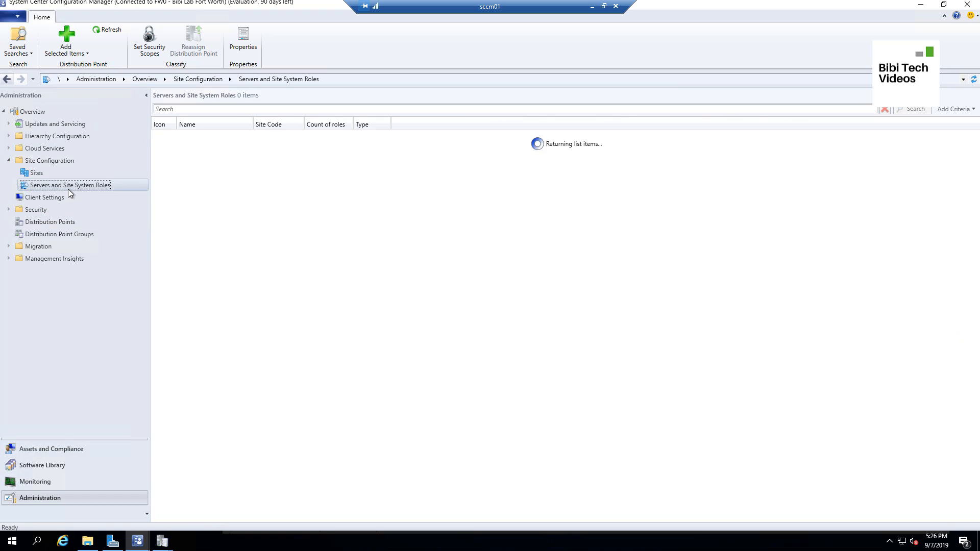
left_click(43, 161)
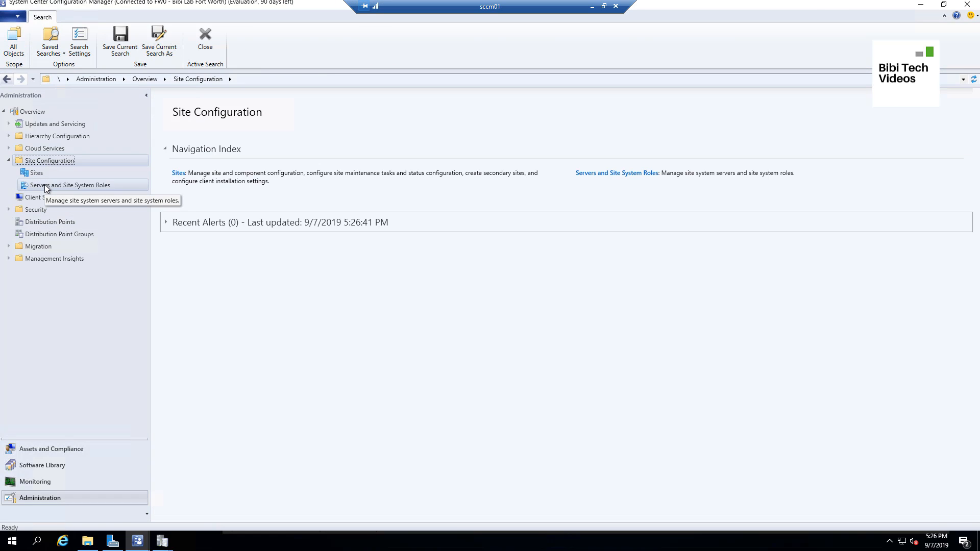
left_click(44, 185)
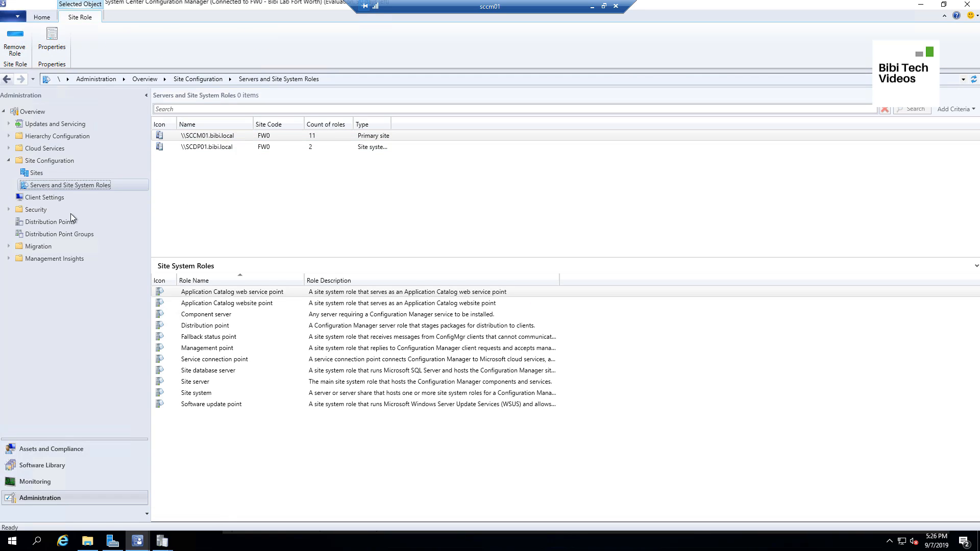
- Disable PXE support for clients on the SCCM01 distribution point and apply the change
left_click(48, 222)
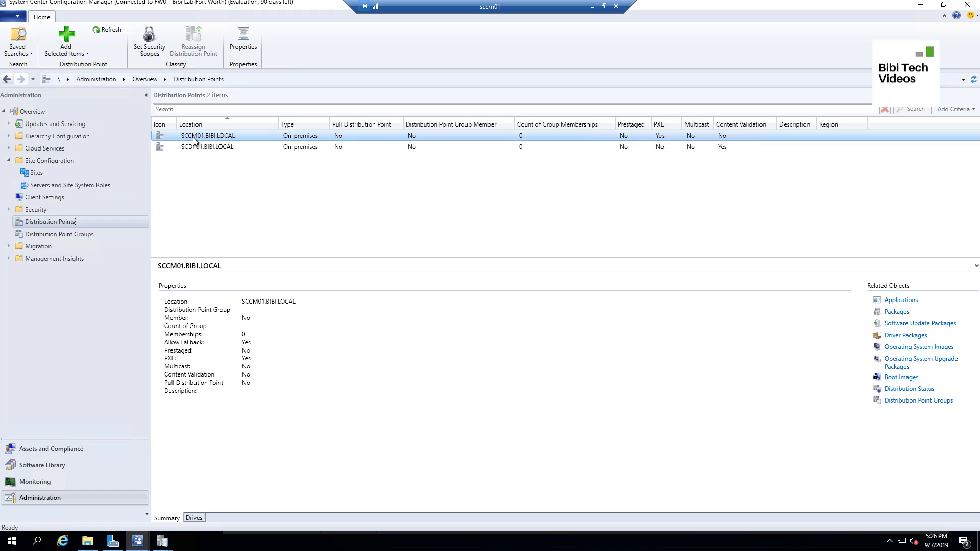
right_click(237, 136)
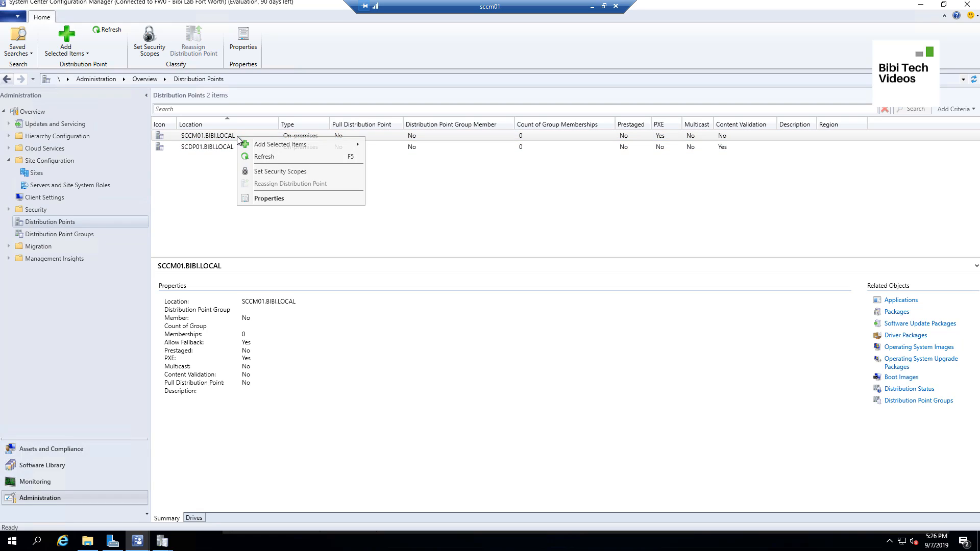
left_click(274, 199)
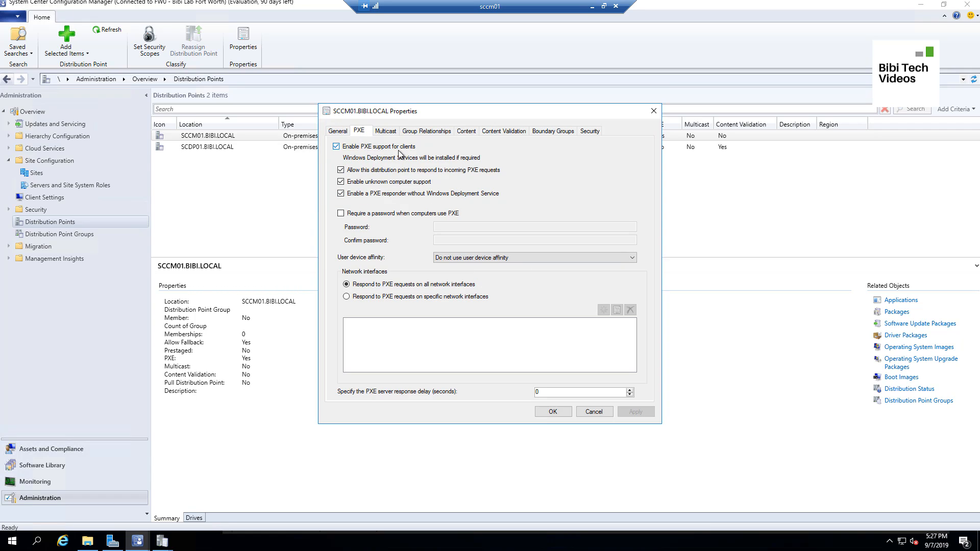
left_click(336, 147)
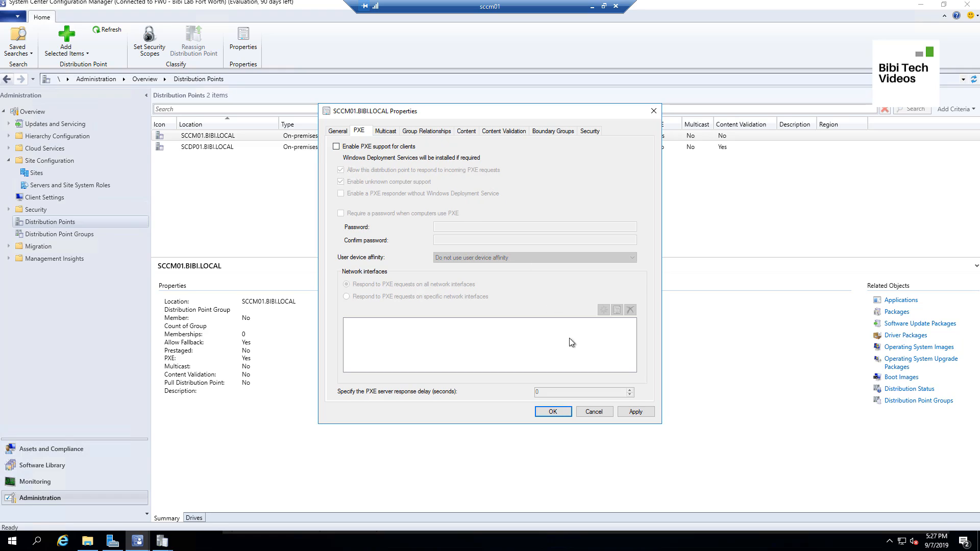
left_click(636, 412)
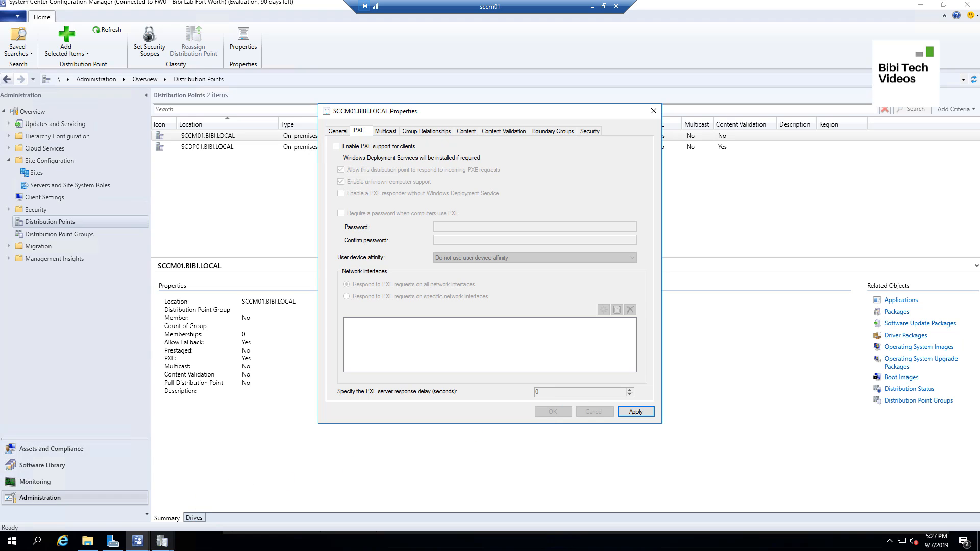
- Review distmgr.log for the PXE change on SCCM01, close its properties, and select the SCDP01 distribution point
left_click(162, 543)
left_click(206, 494)
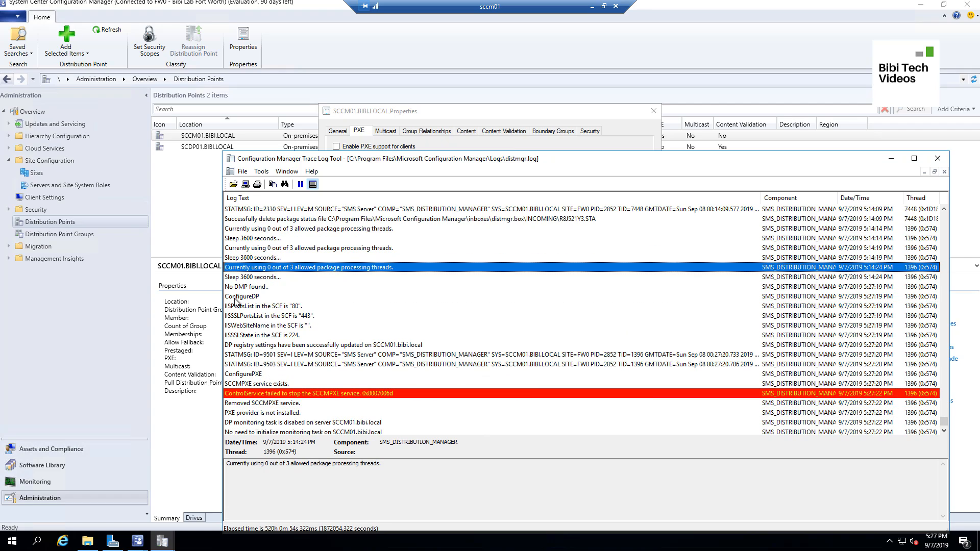
left_click(253, 287)
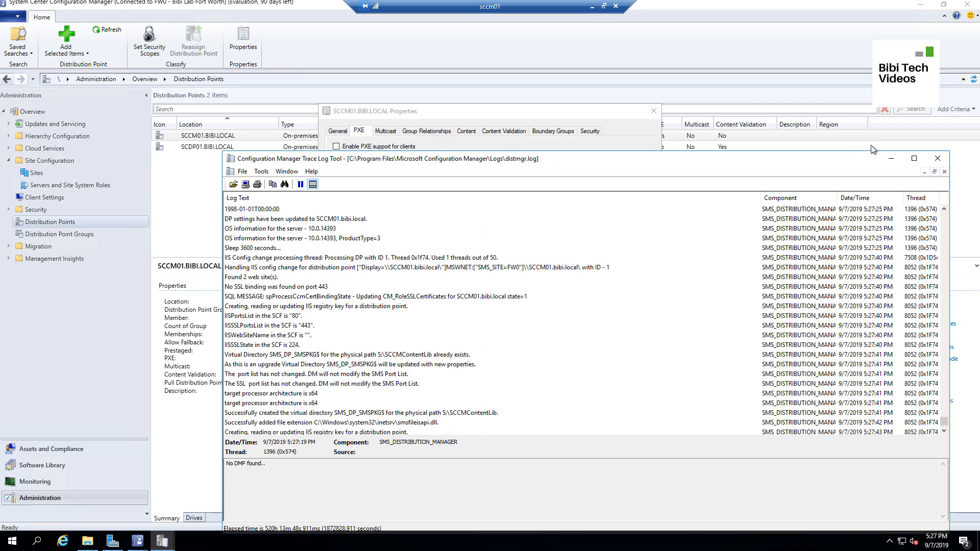
left_click(543, 109)
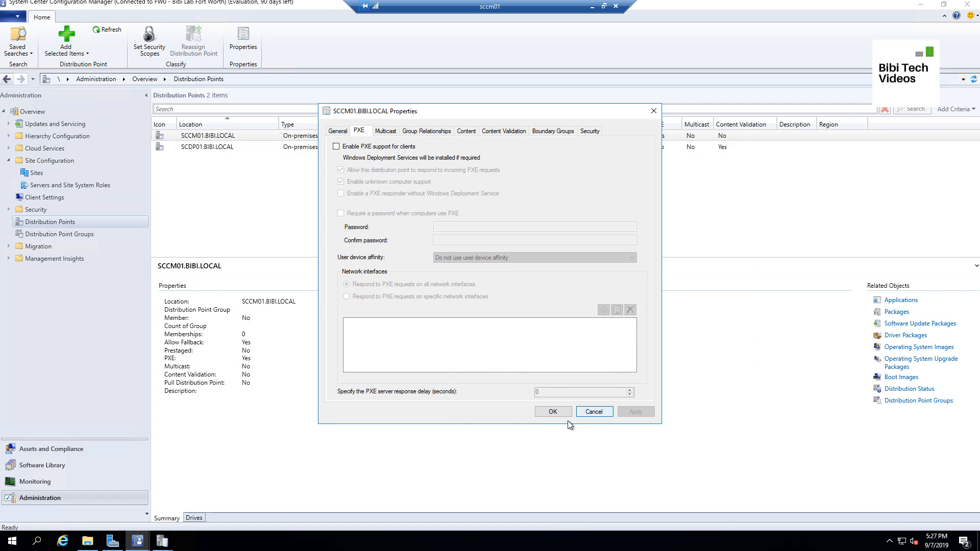
left_click(554, 412)
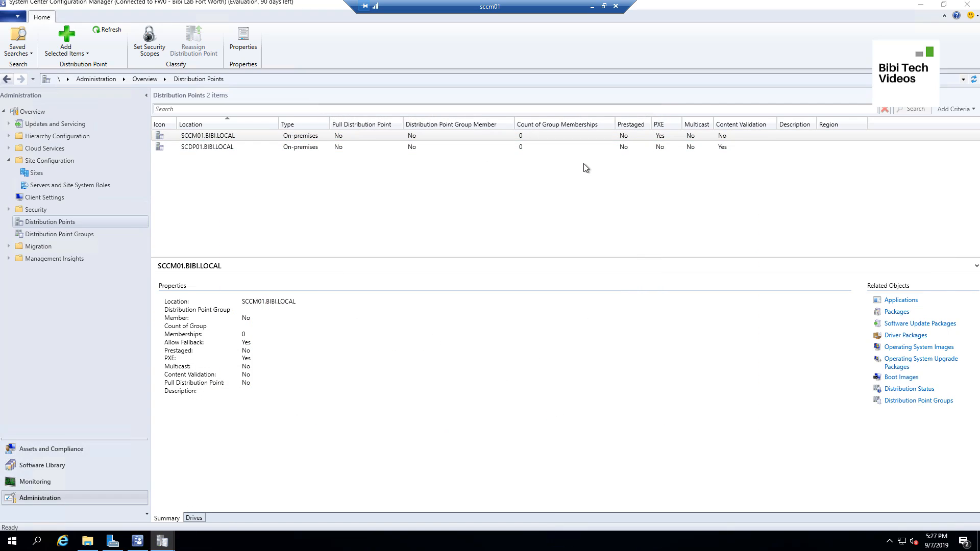
left_click(192, 147)
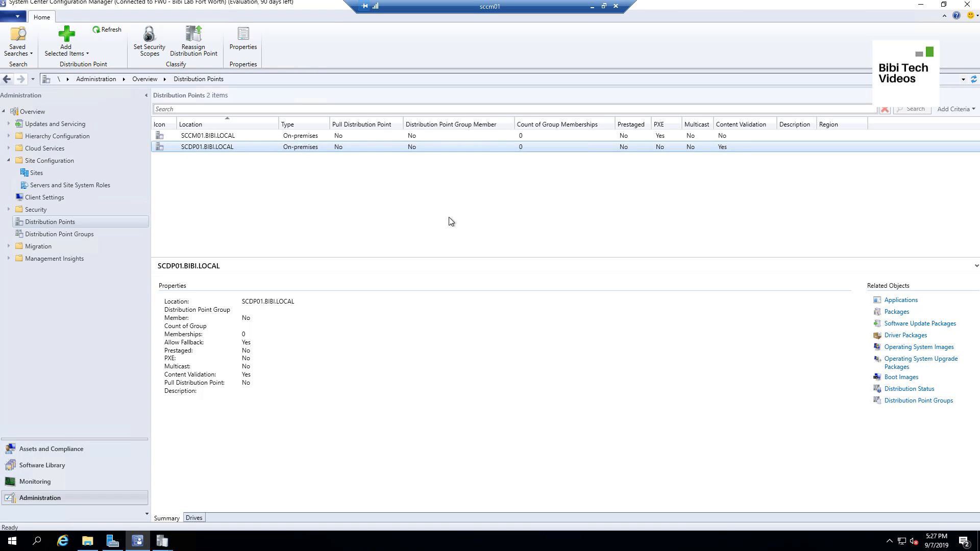
- Start a deployment of the Windows 7 Enterprise X64 ver 1.0 task sequence from the Software Library
left_click(59, 448)
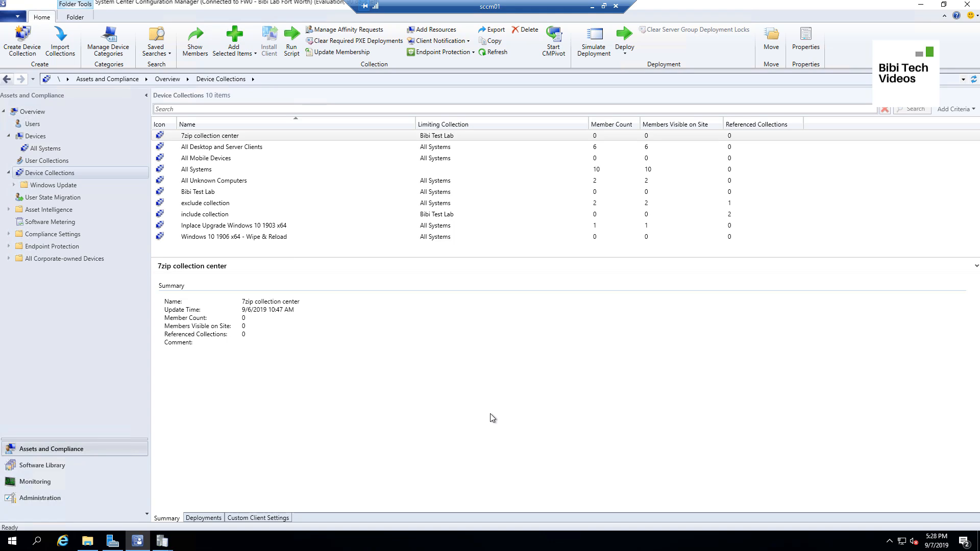
left_click(70, 467)
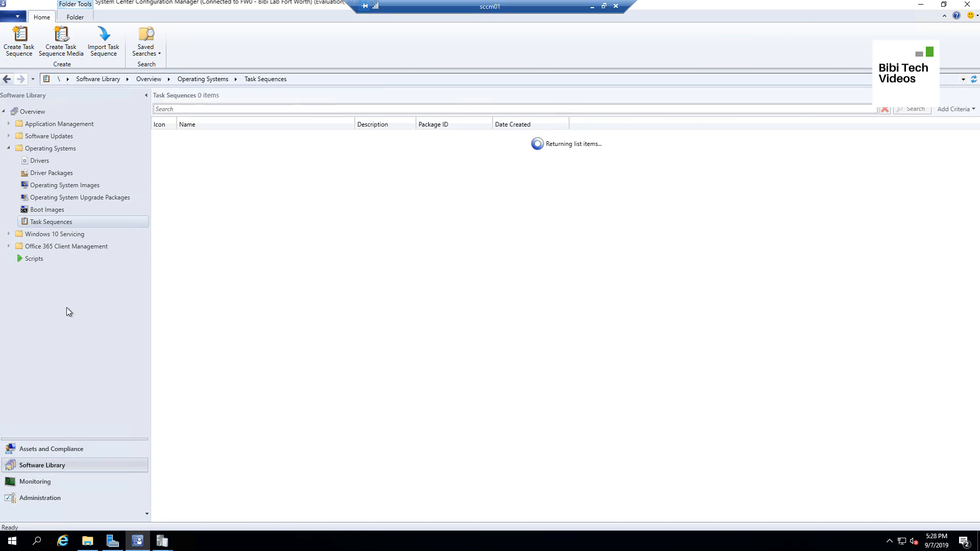
left_click(59, 224)
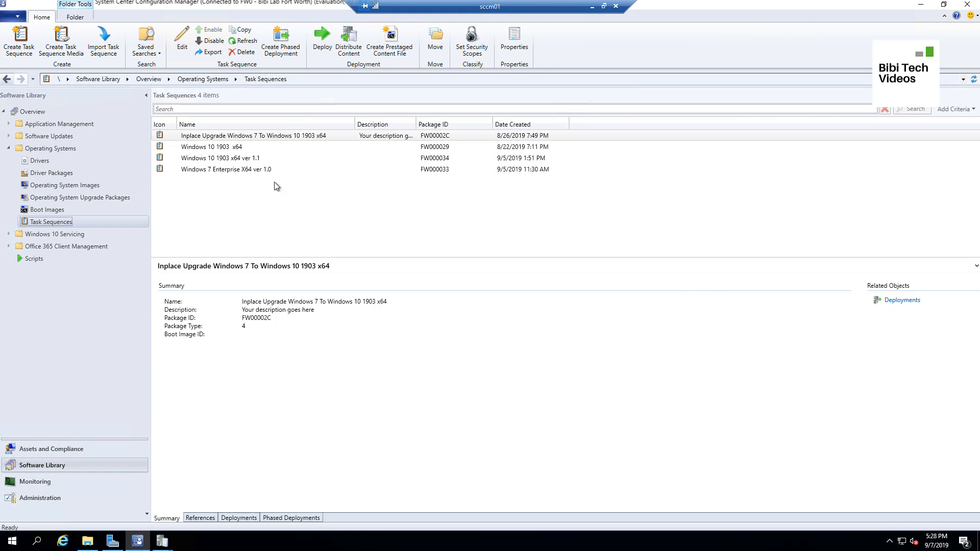
left_click(242, 172)
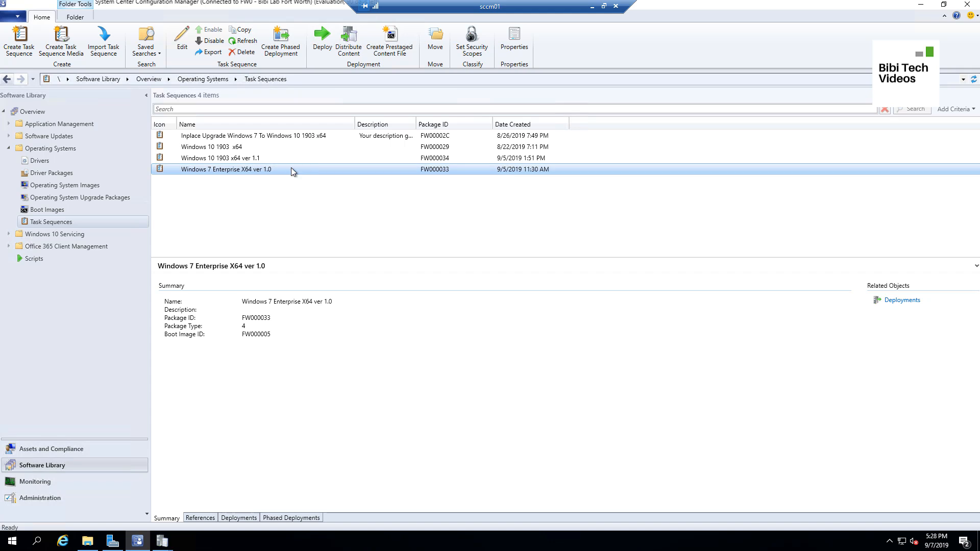
right_click(283, 170)
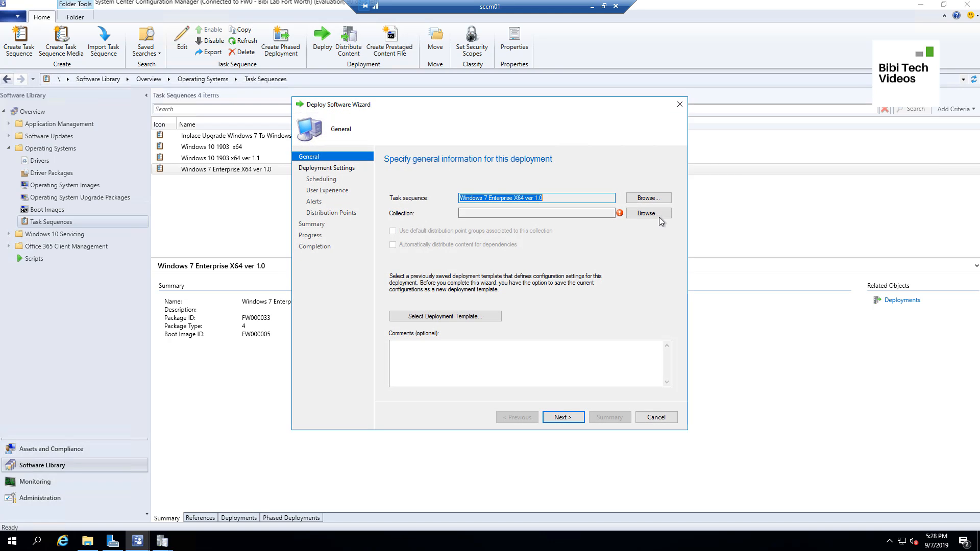
- Set the deployment's target collection to All Unknown Computers, accepting the high-risk deployment notice
left_click(658, 216)
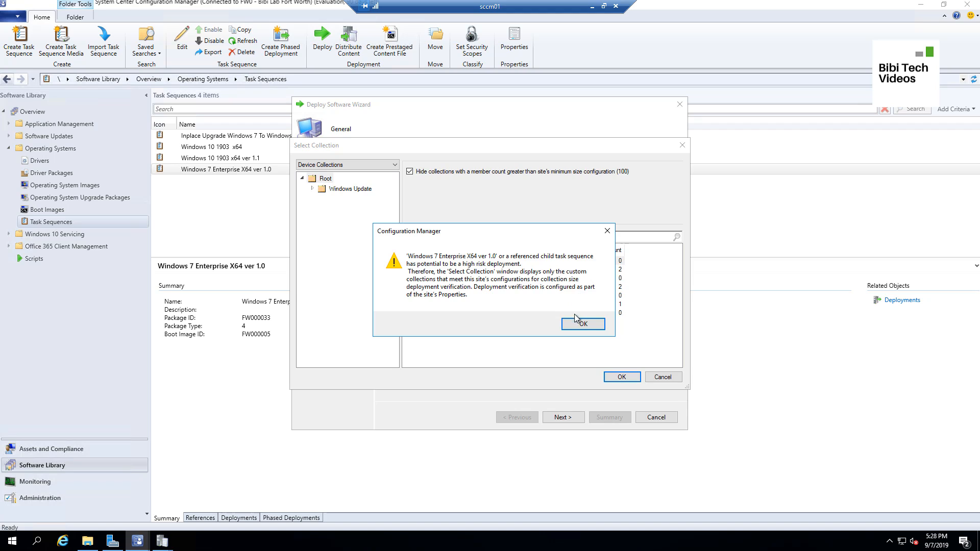
left_click(584, 325)
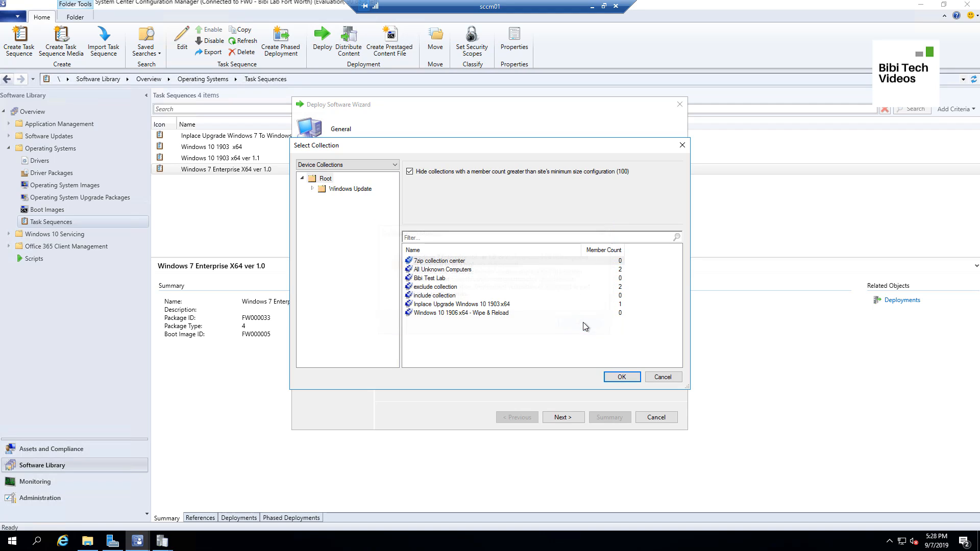
left_click(437, 270)
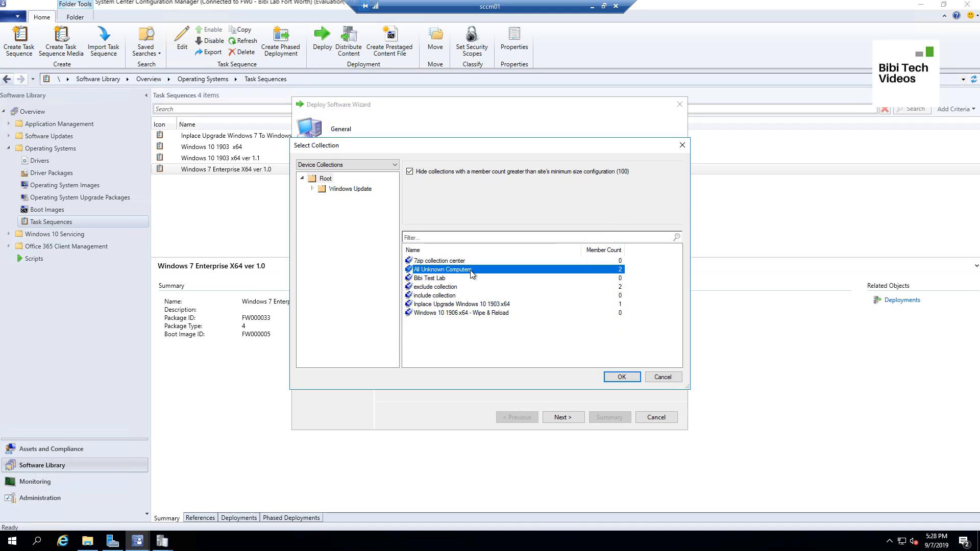
left_click(633, 377)
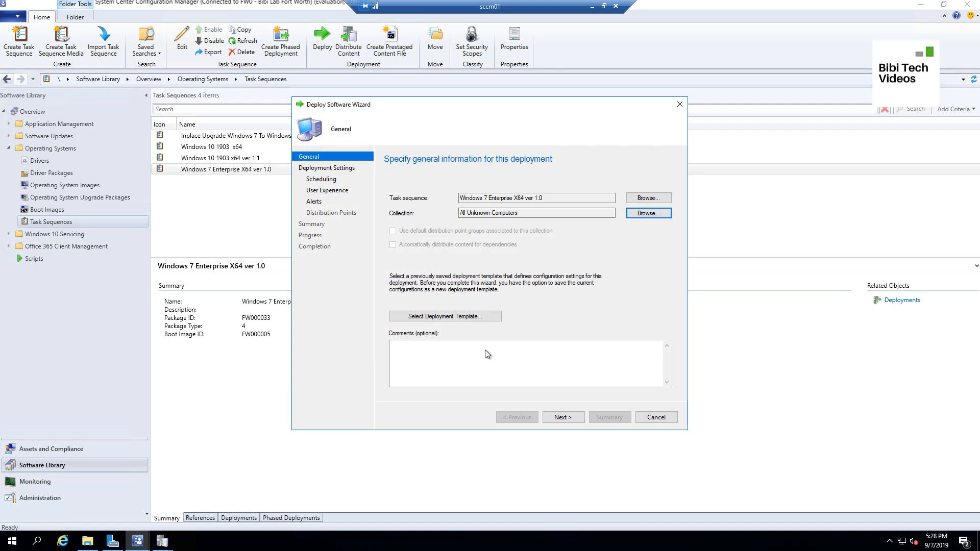
- Make the task sequence deployment available to Configuration Manager clients, media and PXE, keeping its purpose as Available
left_click(566, 417)
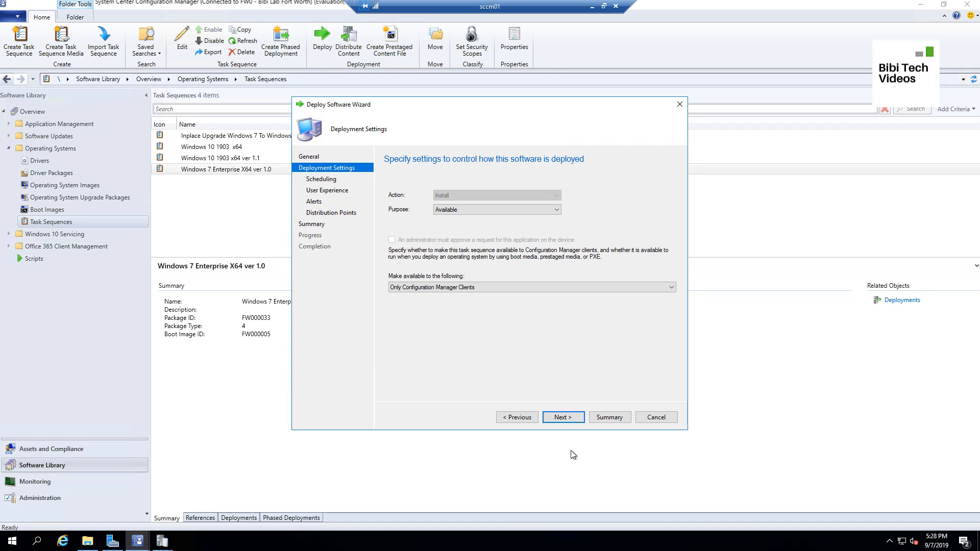
left_click(458, 289)
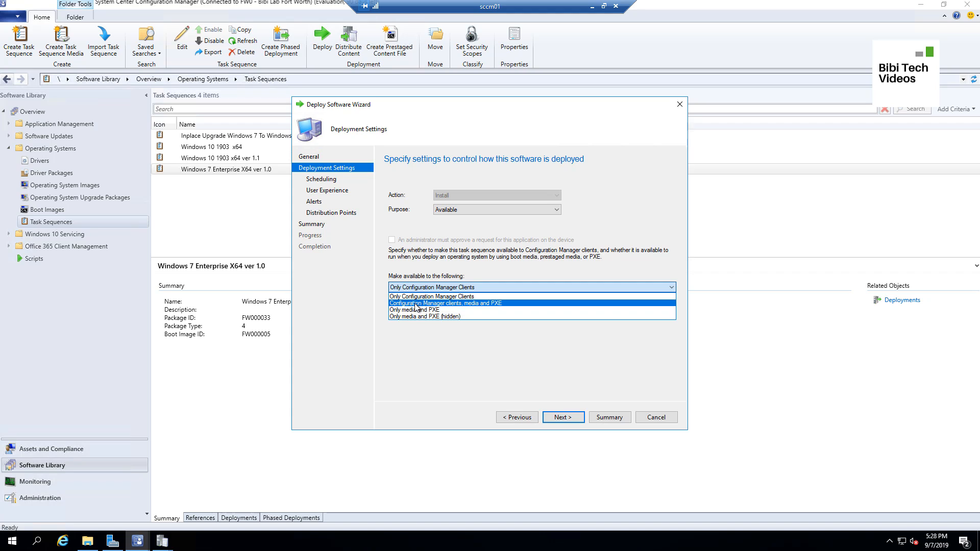
left_click(494, 304)
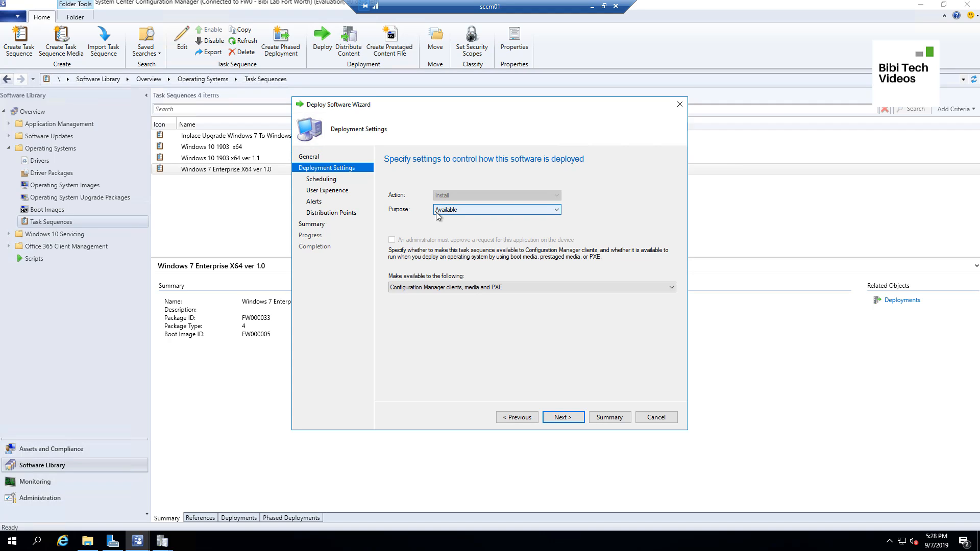
left_click(580, 418)
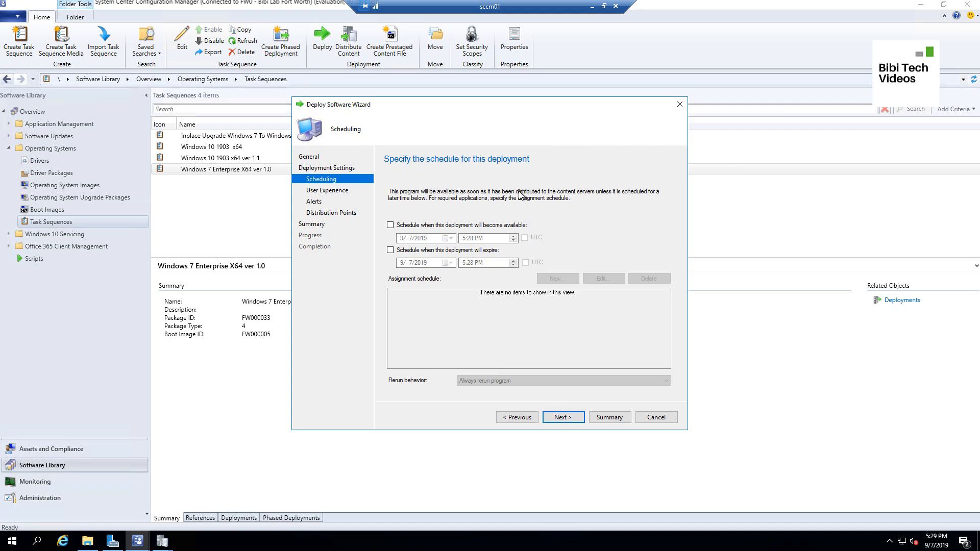
- Accept the default scheduling, user experience, alert and distribution point settings, then complete and close the deployment wizard
left_click(560, 418)
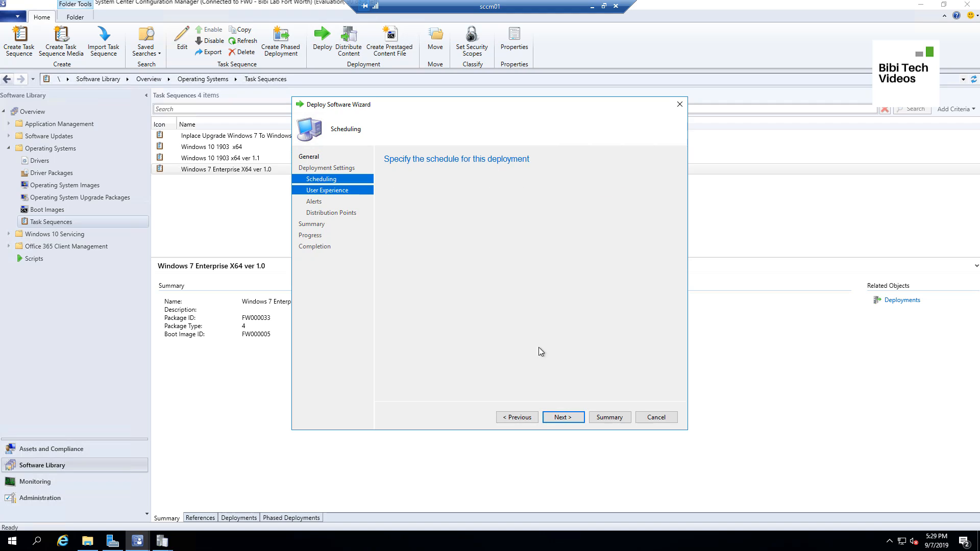
left_click(572, 423)
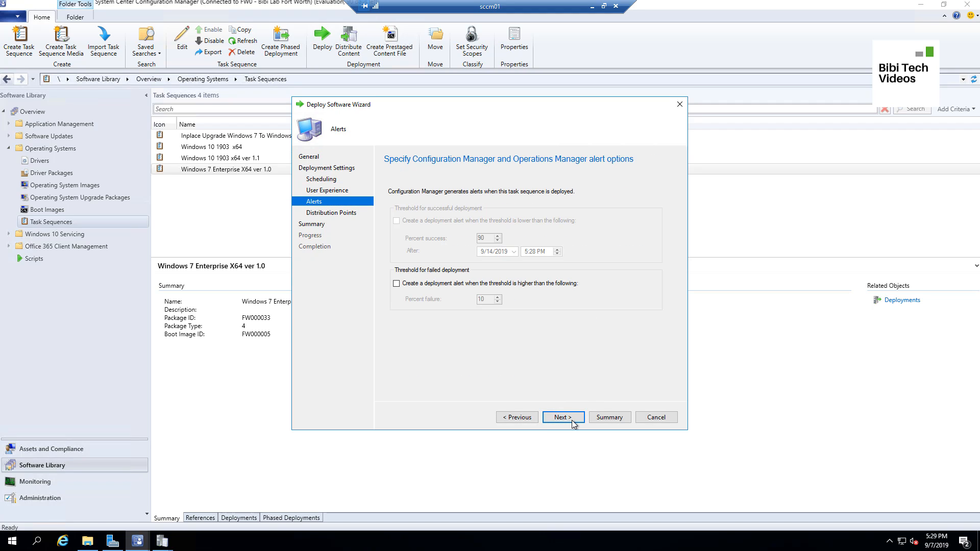
left_click(573, 423)
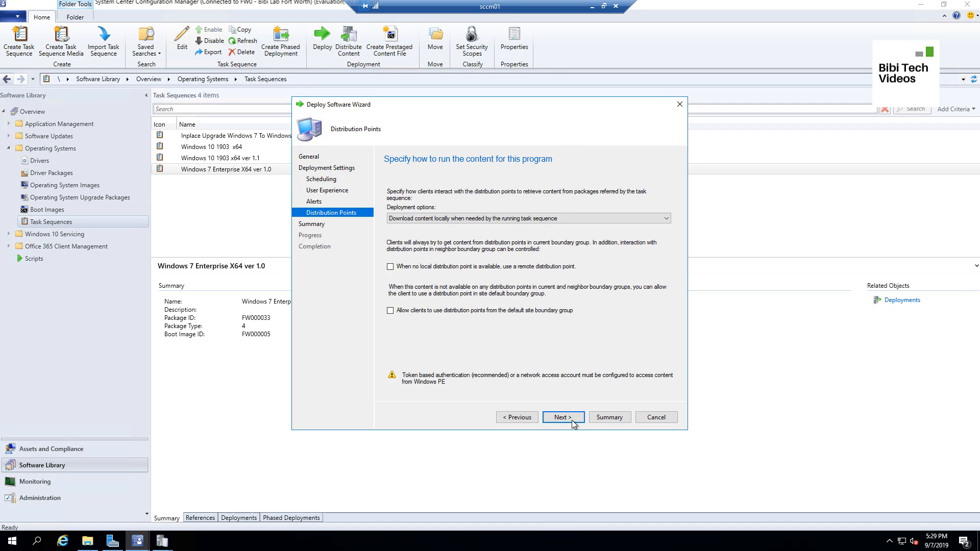
left_click(572, 423)
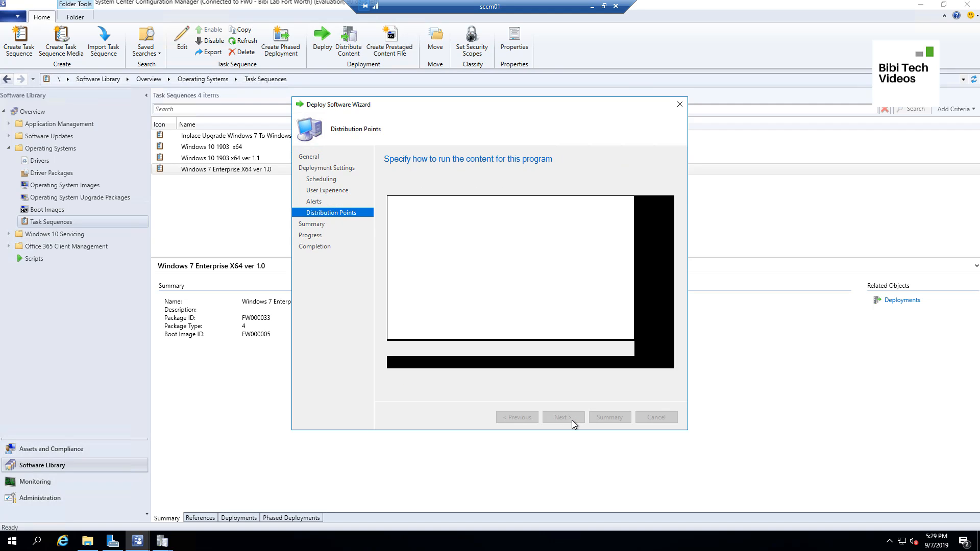
left_click(572, 423)
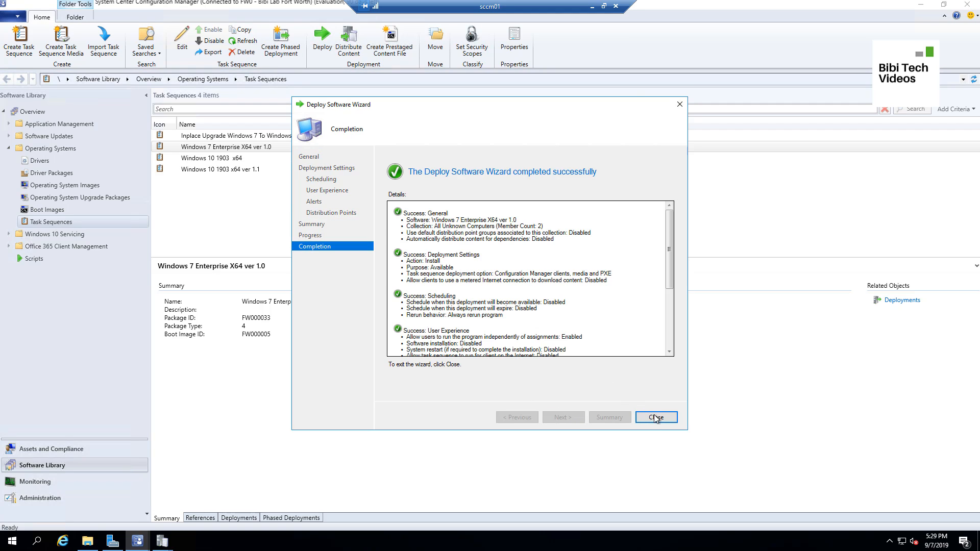
left_click(657, 416)
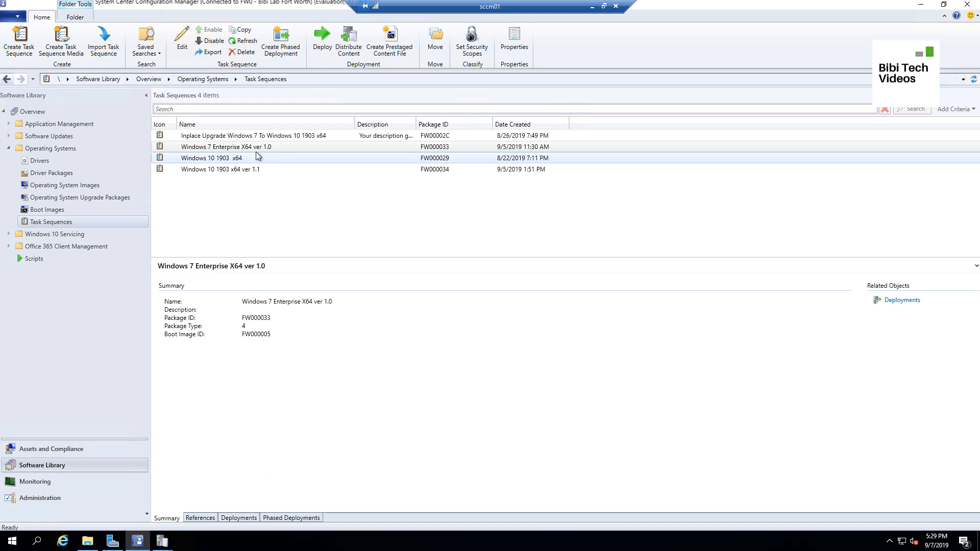
left_click(273, 149)
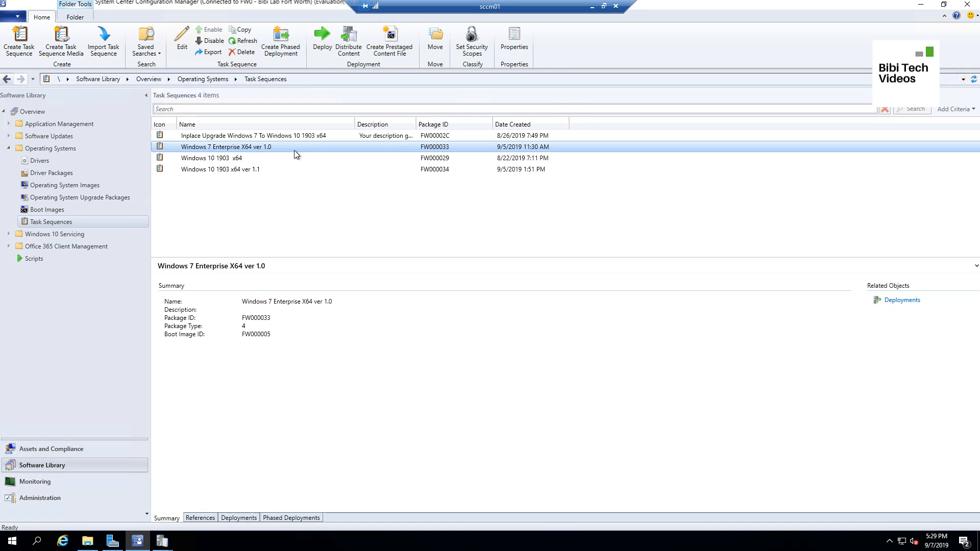
right_click(287, 149)
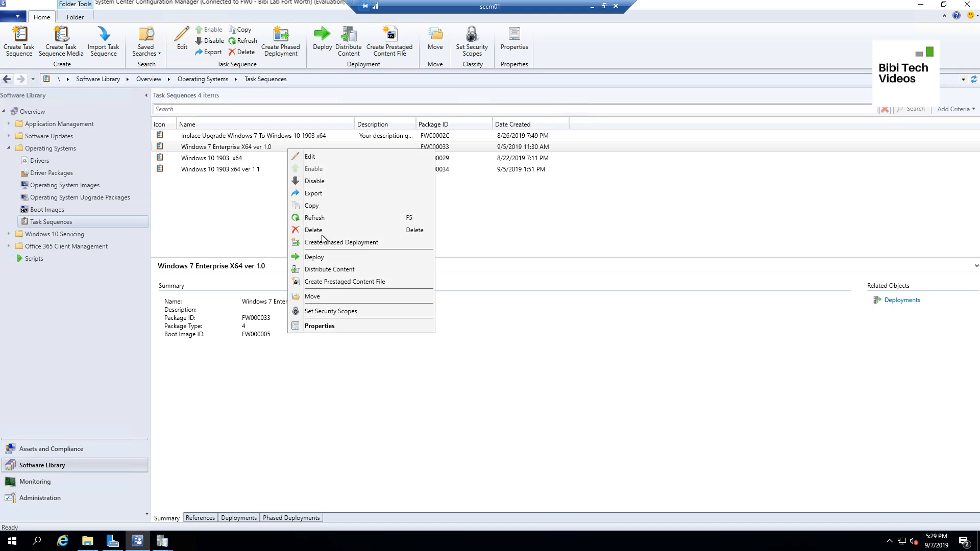
left_click(335, 270)
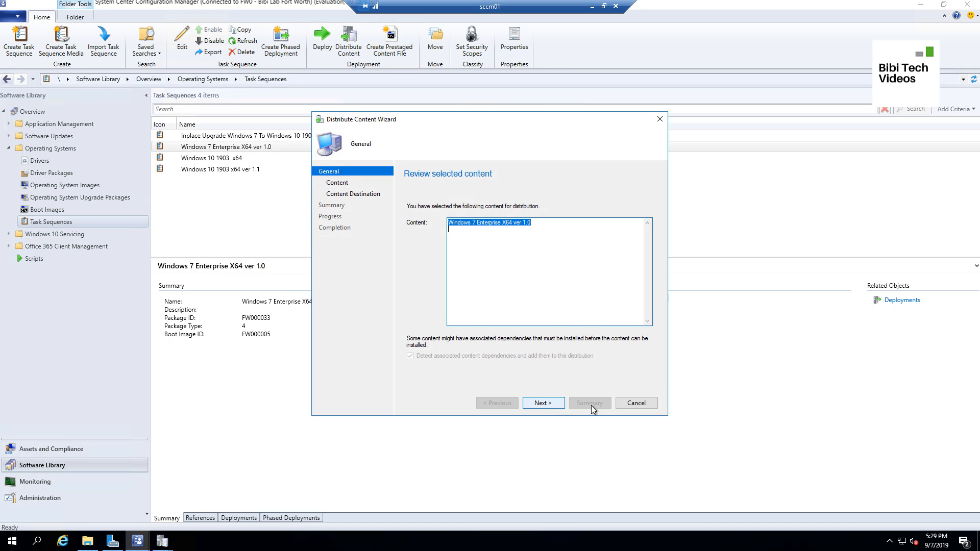
left_click(633, 402)
left_click(508, 308)
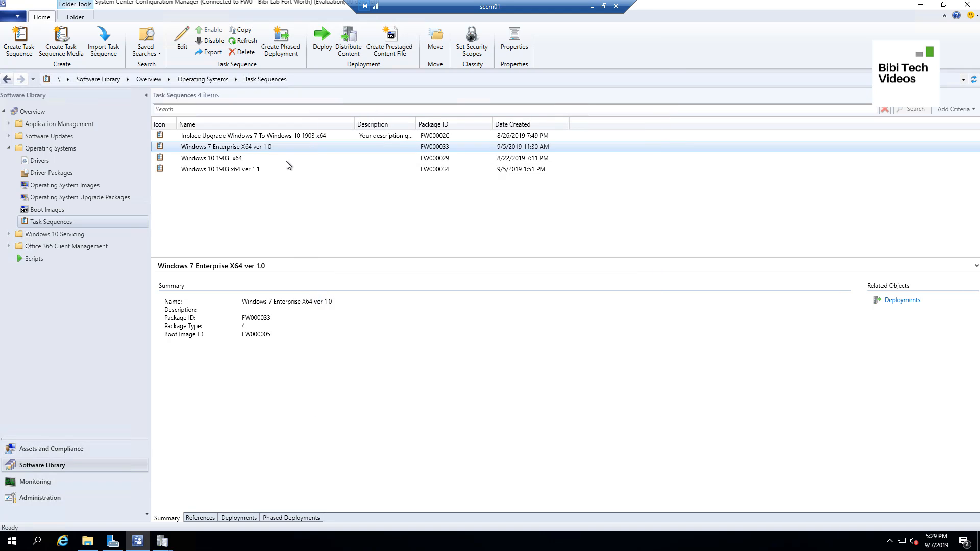
- Distribute the content of the Windows 7 Enterprise X64 ver 1.0 task sequence and its dependencies to the SCDP01.BIBI.LOCAL distribution point
right_click(278, 146)
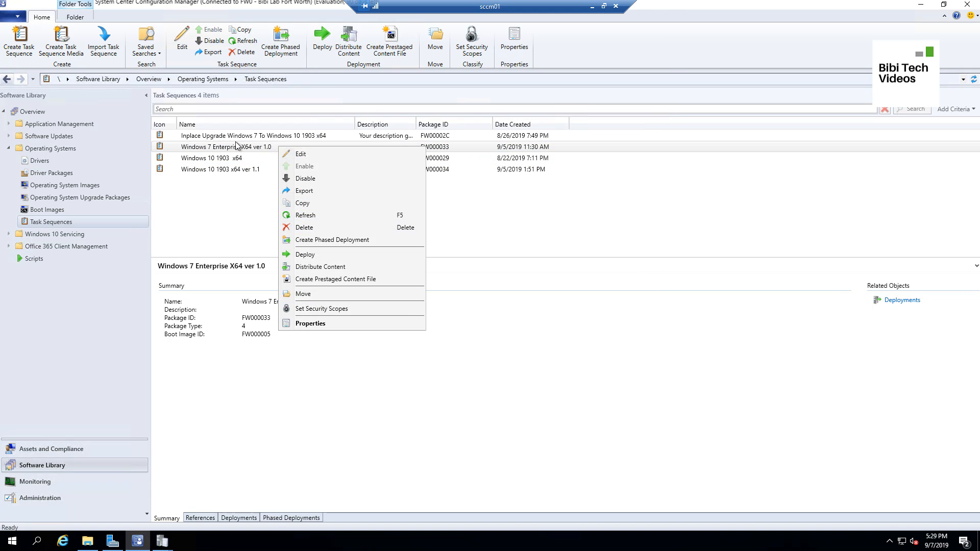
left_click(320, 267)
left_click(541, 403)
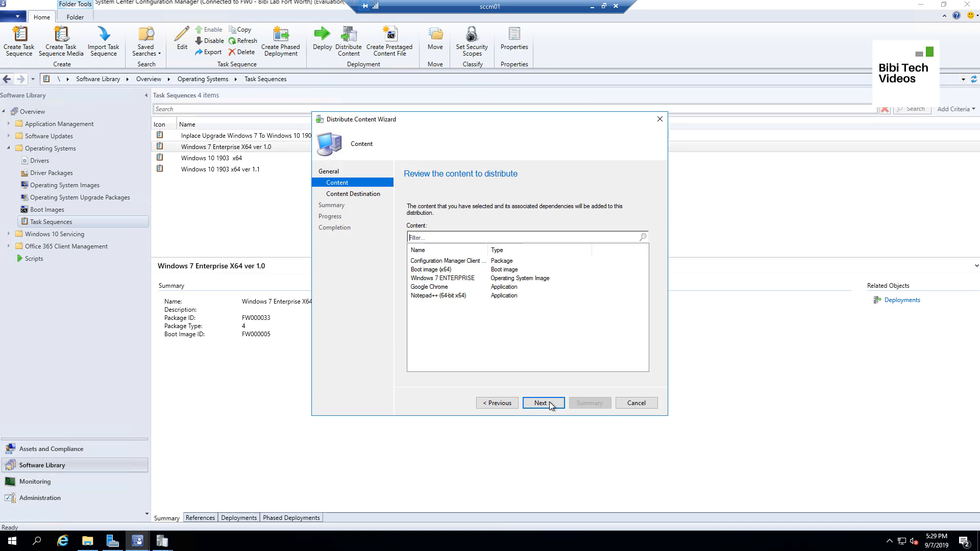
left_click(549, 403)
left_click(636, 251)
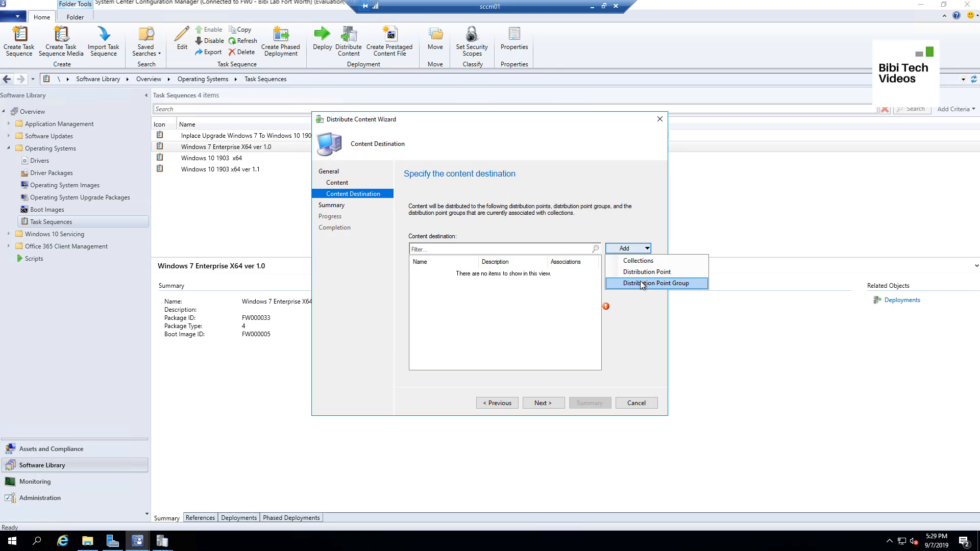
left_click(628, 271)
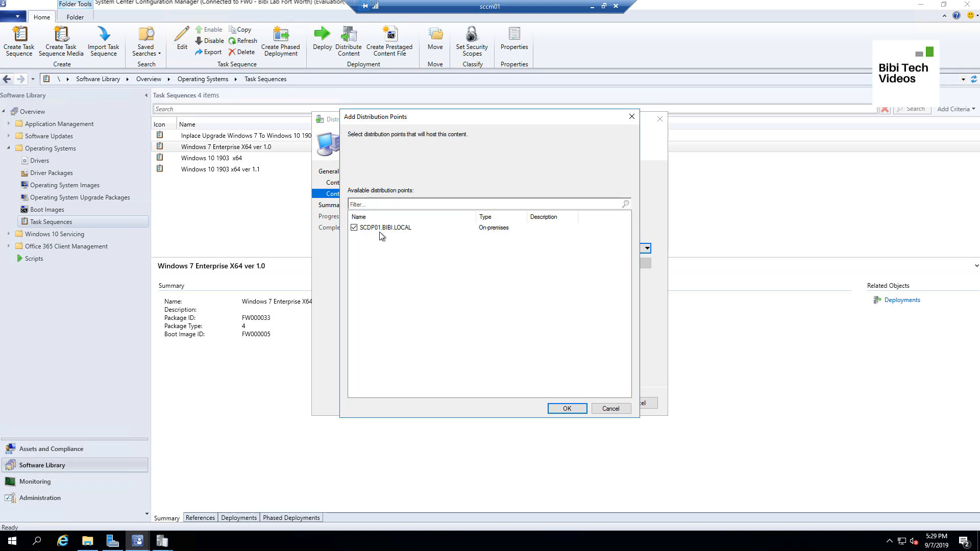
left_click(566, 408)
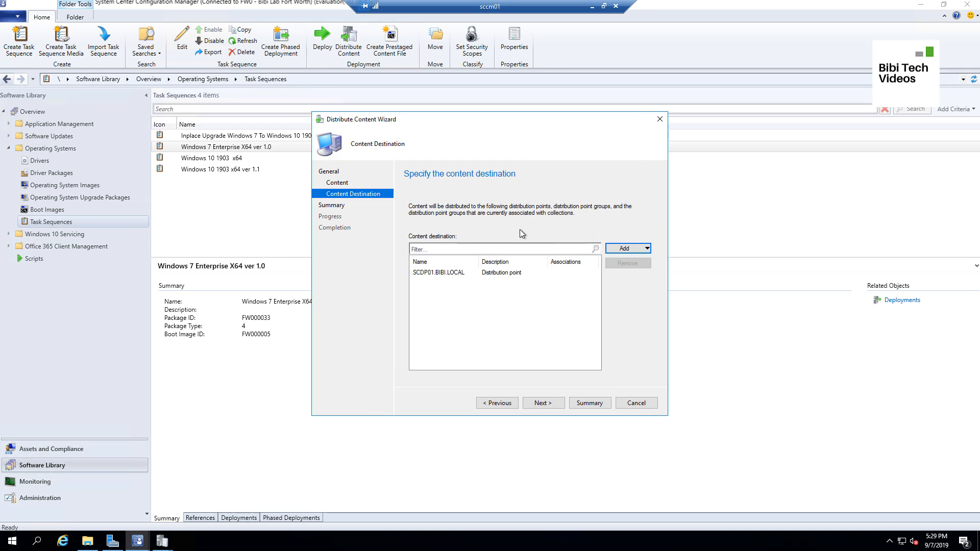
left_click(557, 402)
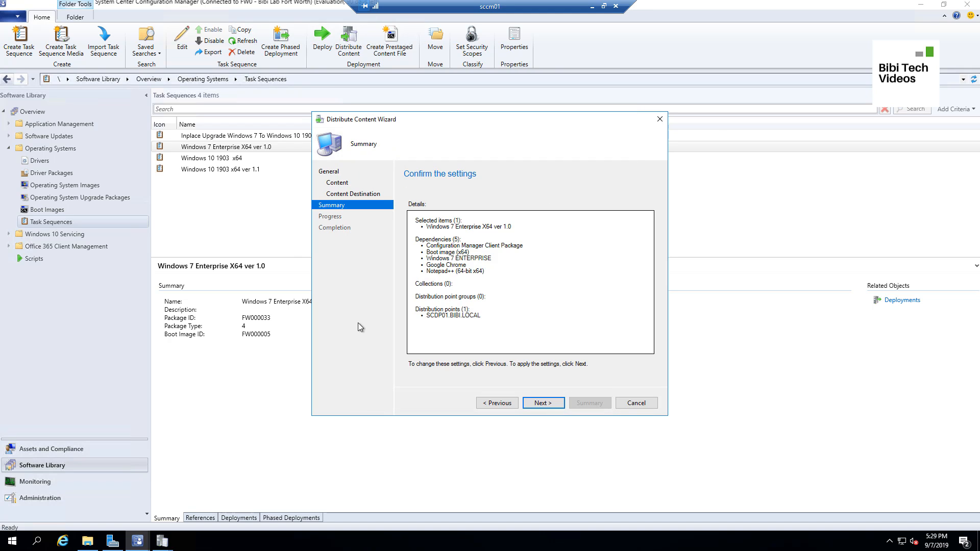
left_click(543, 403)
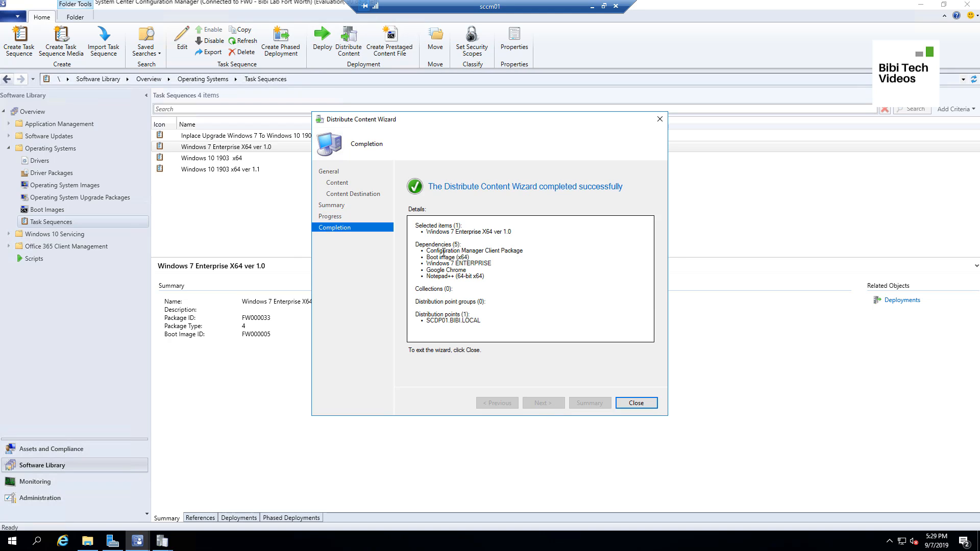
left_click(637, 404)
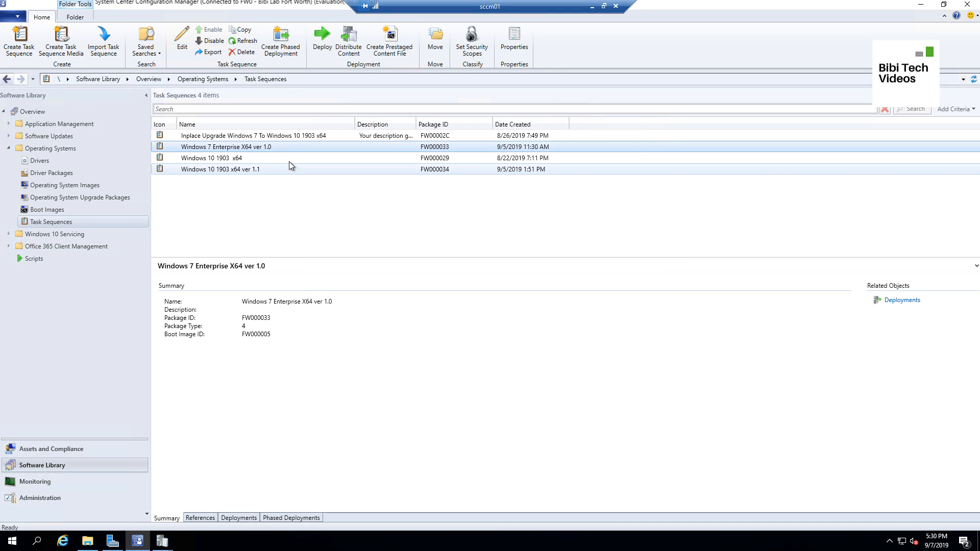
- Check the distribution point configuration status in Monitoring, then find the Windows 7 ENTERPRISE image under Content Status
left_click(48, 485)
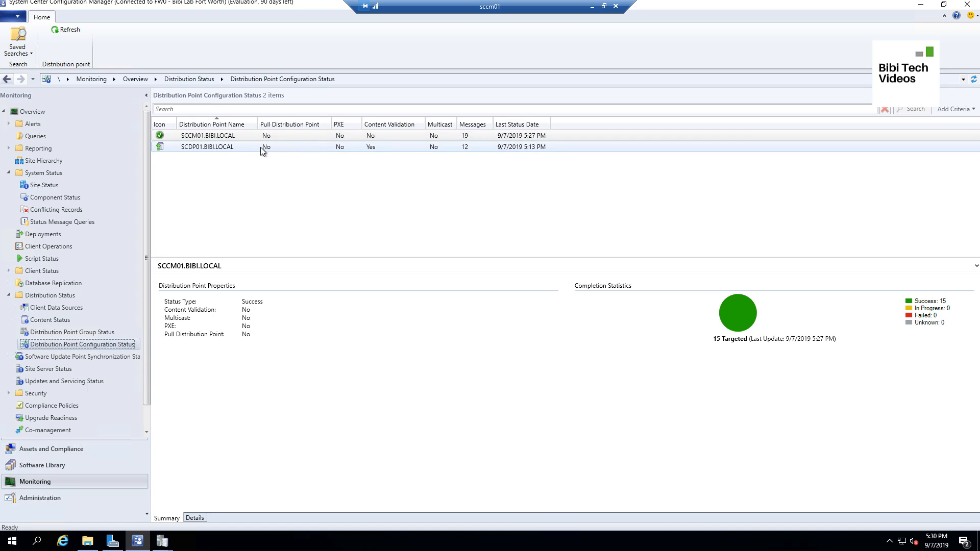
left_click(286, 135)
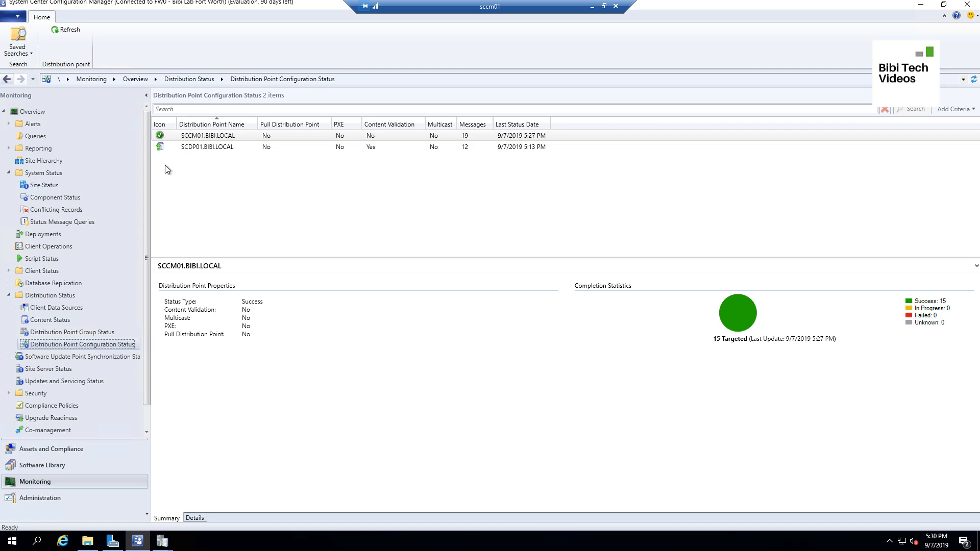
left_click(54, 322)
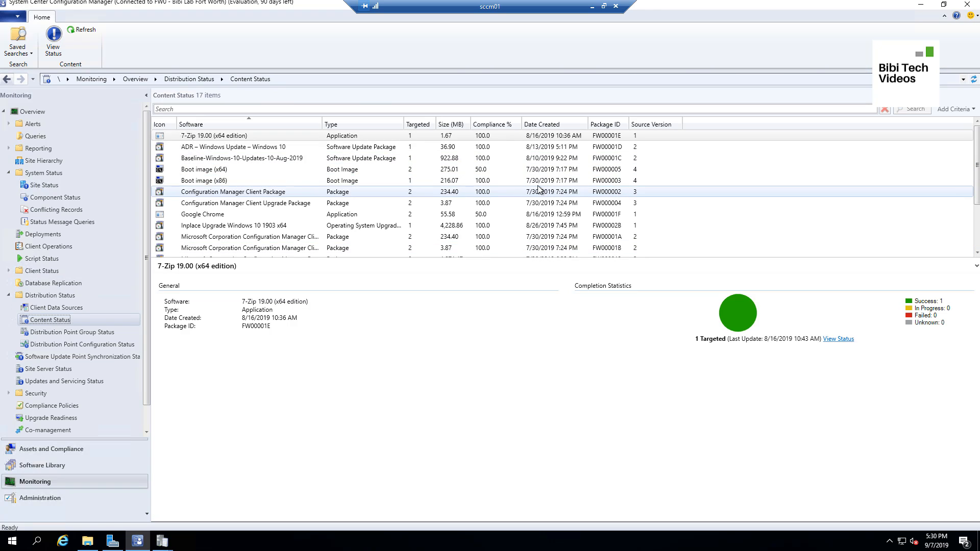
scroll(531, 194, "down", 1)
scroll(505, 189, "up", 1)
scroll(414, 179, "down", 2)
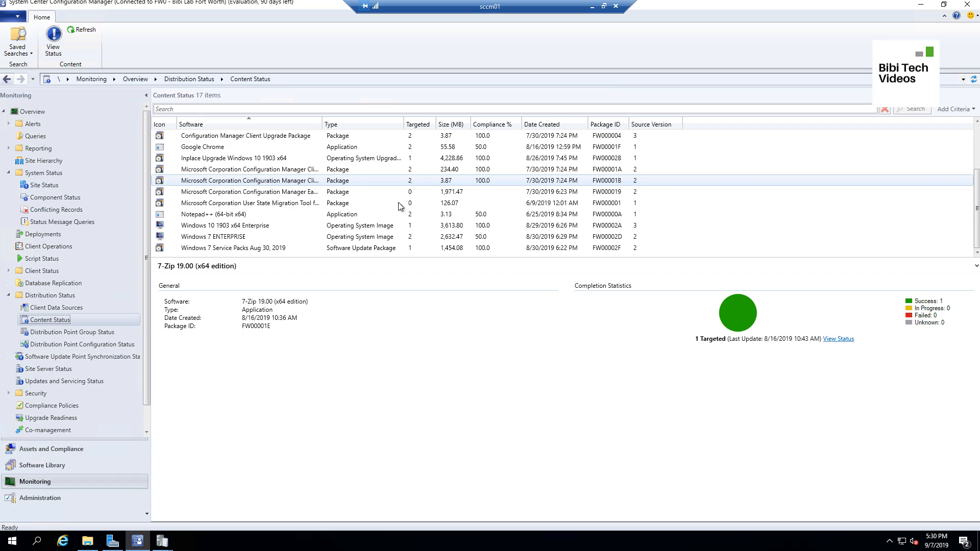
left_click(264, 239)
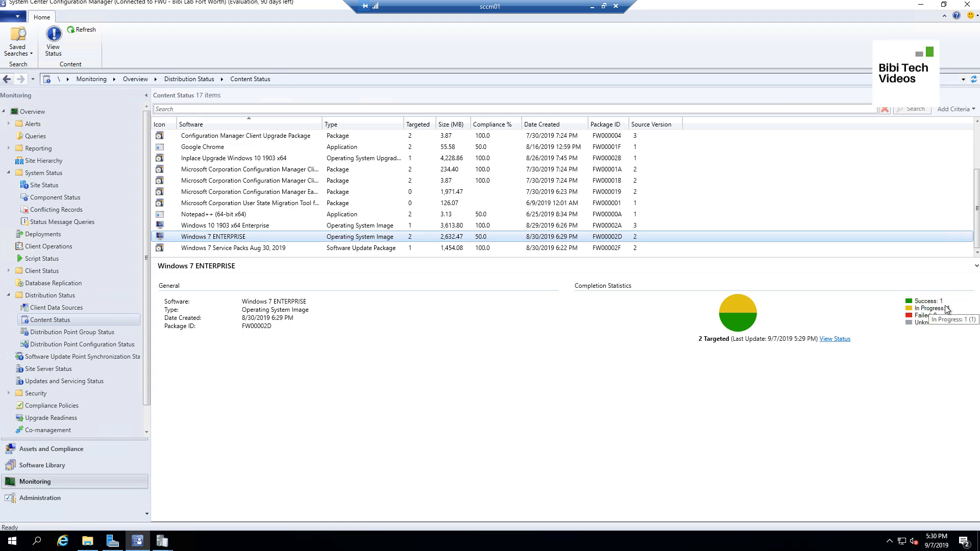
- View the detailed content status of Windows 7 ENTERPRISE, examining the distribution points listed as successful and in progress
mouse_move(947, 310)
left_click(836, 339)
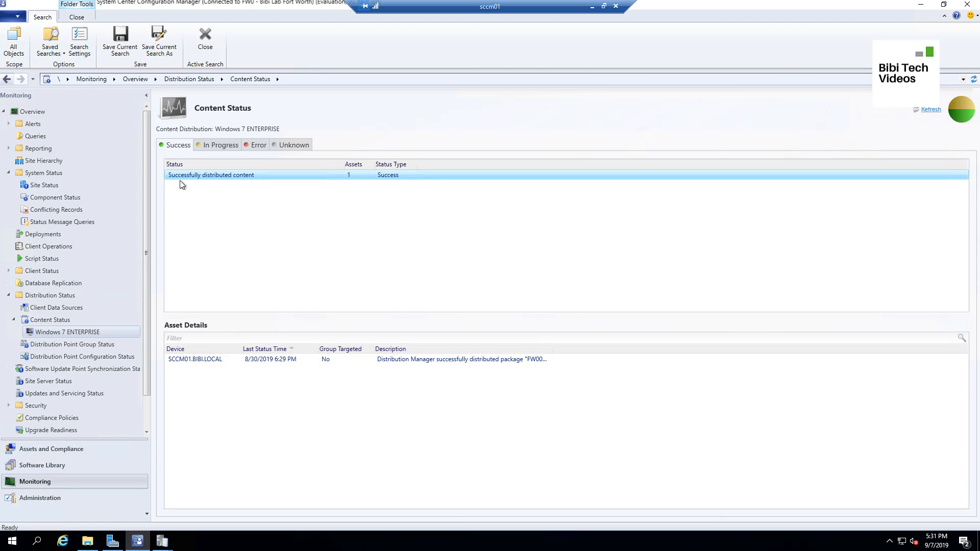
left_click(178, 360)
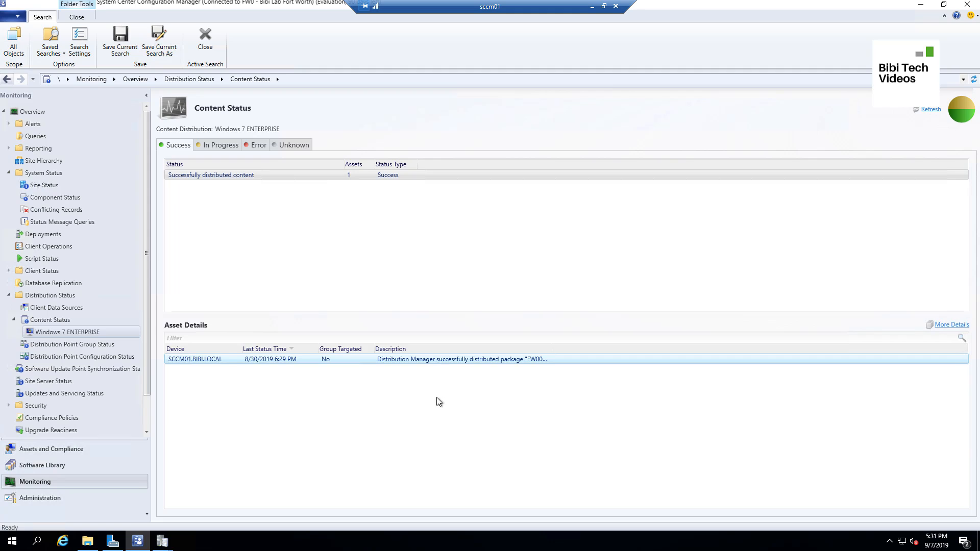
left_click(216, 145)
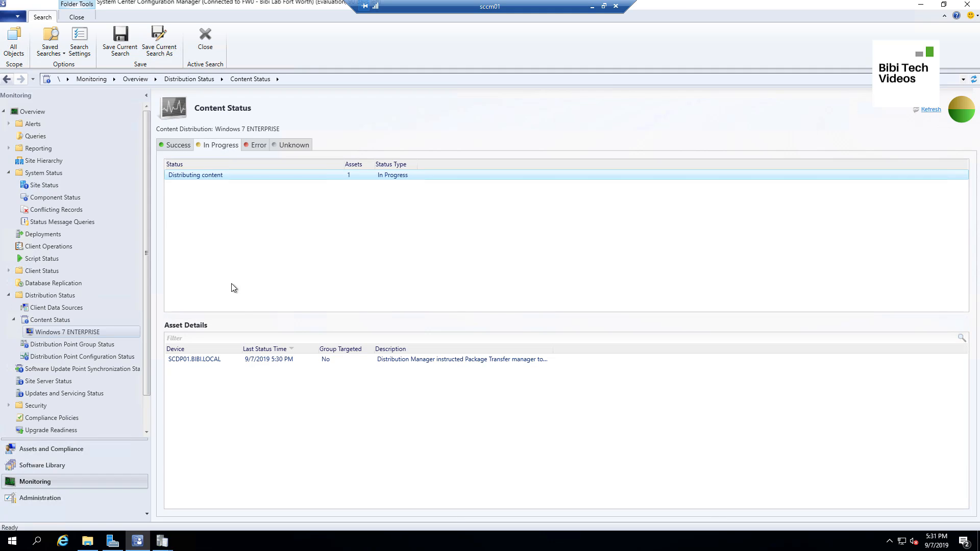
left_click(219, 361)
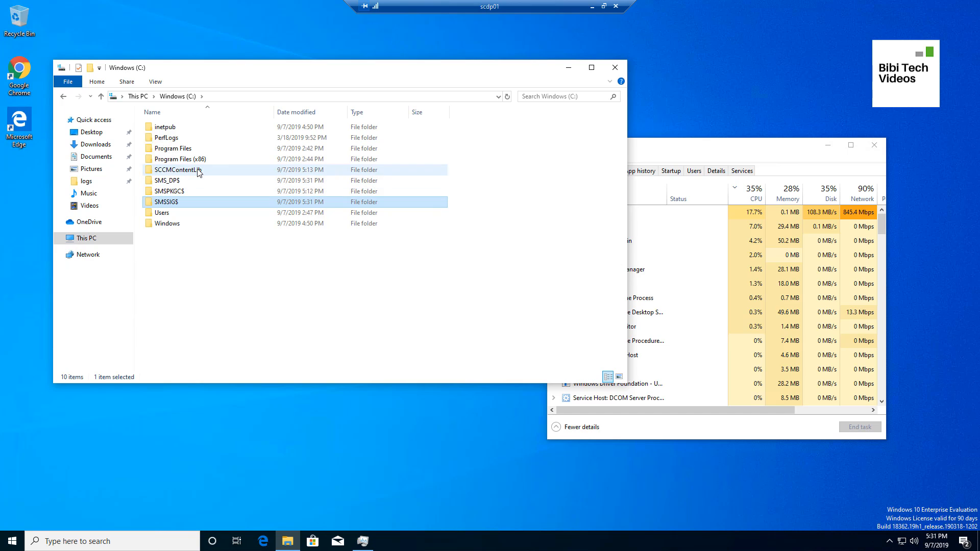
- On the scdp01 machine, inspect the SMSPKGC$, SMSSIG$ and SCCMContentLib folders on drive C for the distributed content
double_click(189, 192)
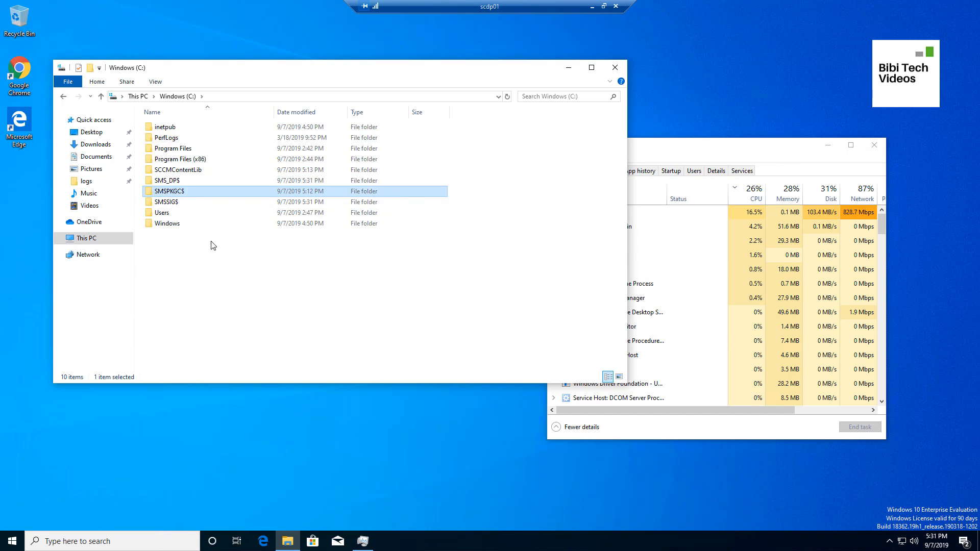
left_click(169, 96)
left_click(170, 201)
double_click(170, 202)
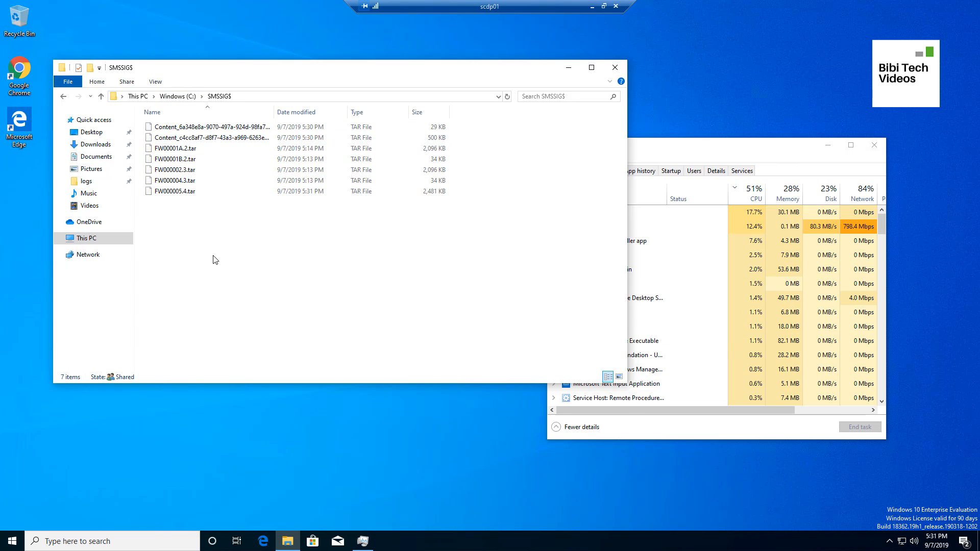
left_click(176, 96)
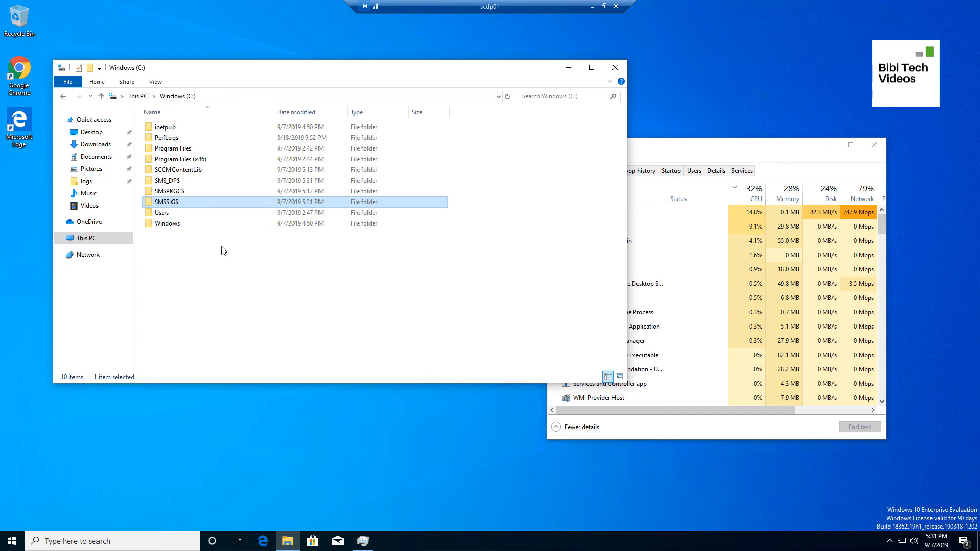
double_click(196, 170)
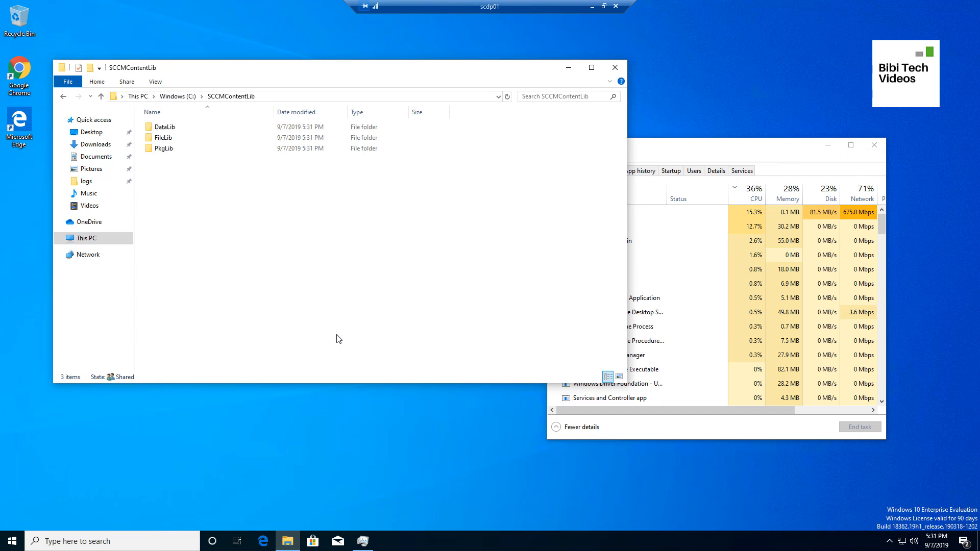
- Inspect the contents of the PkgLib, FileLib and DataLib folders inside SCCMContentLib on scdp01
double_click(169, 149)
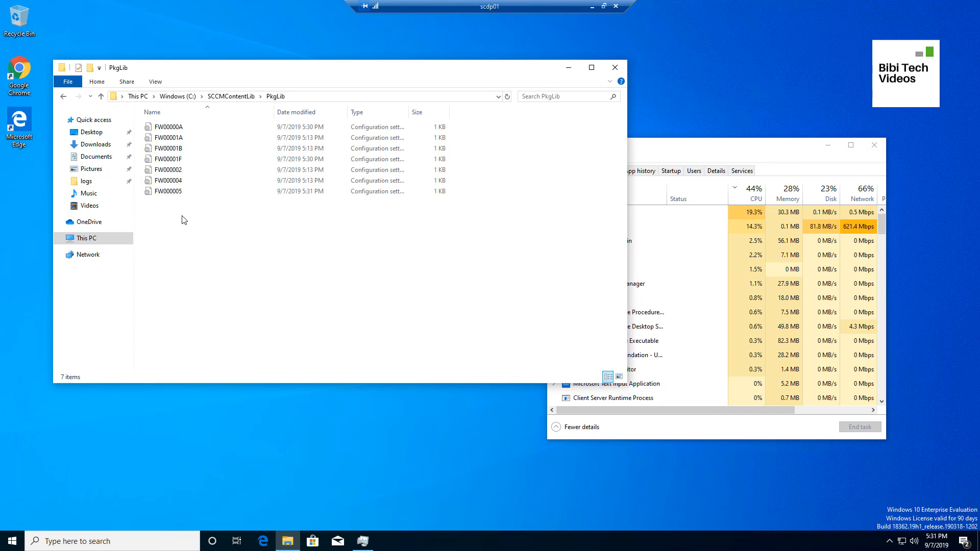
left_click(231, 97)
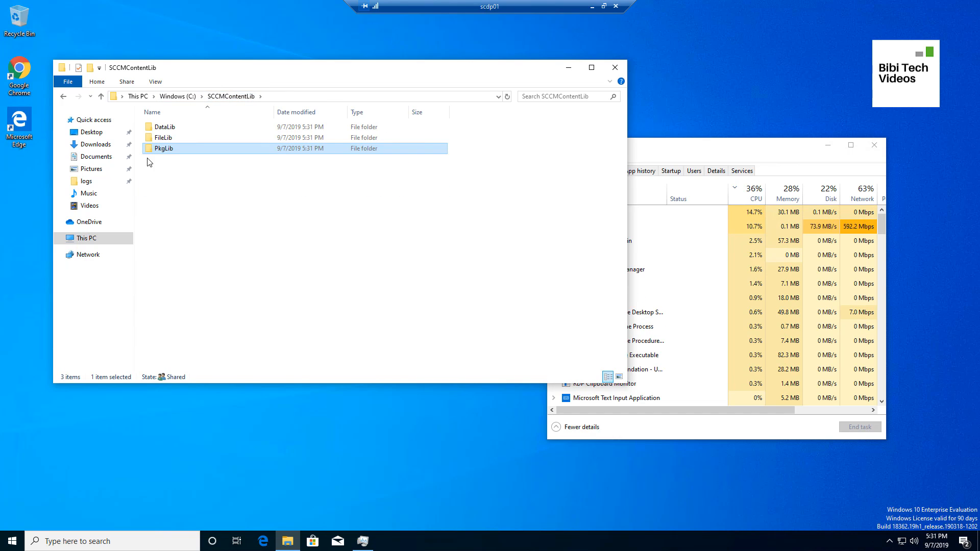
double_click(164, 138)
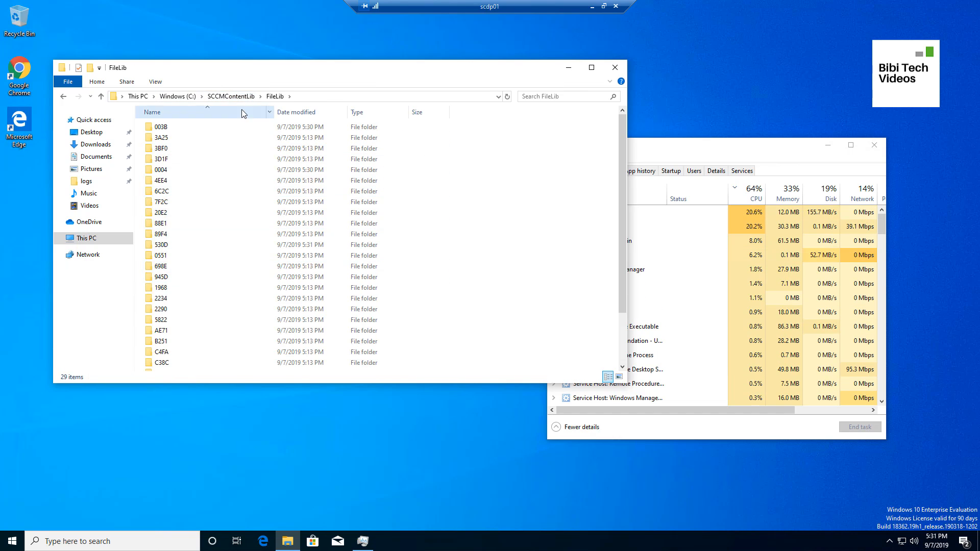
left_click(231, 97)
double_click(180, 127)
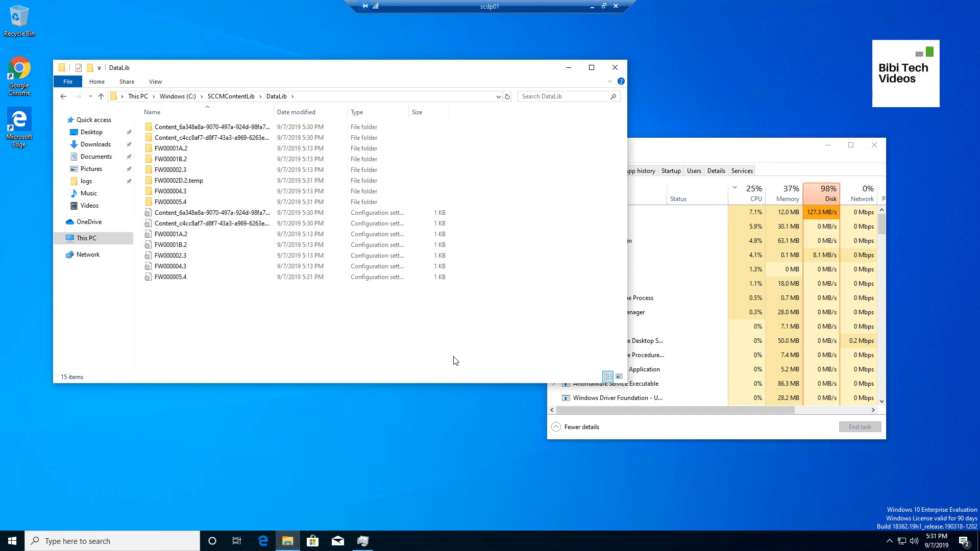
left_click(183, 97)
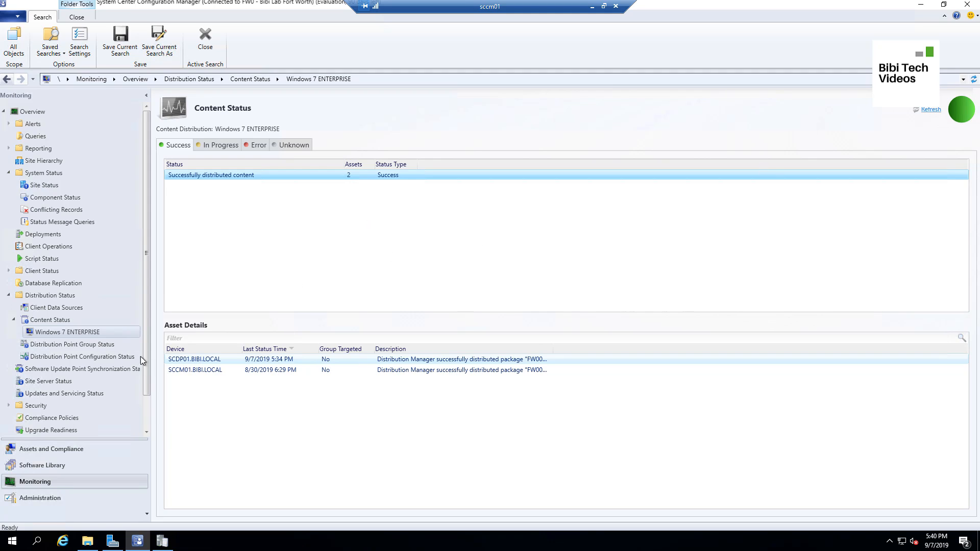
- On sccm01, examine the detailed distribution point configuration status messages for SCDP01.BIBI.LOCAL, enlarging the details area
left_click(109, 345)
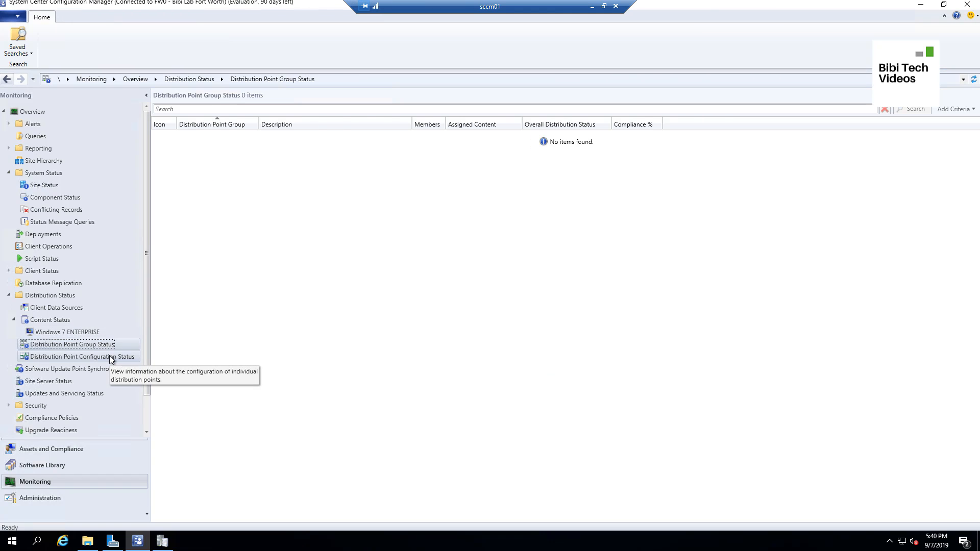
left_click(109, 356)
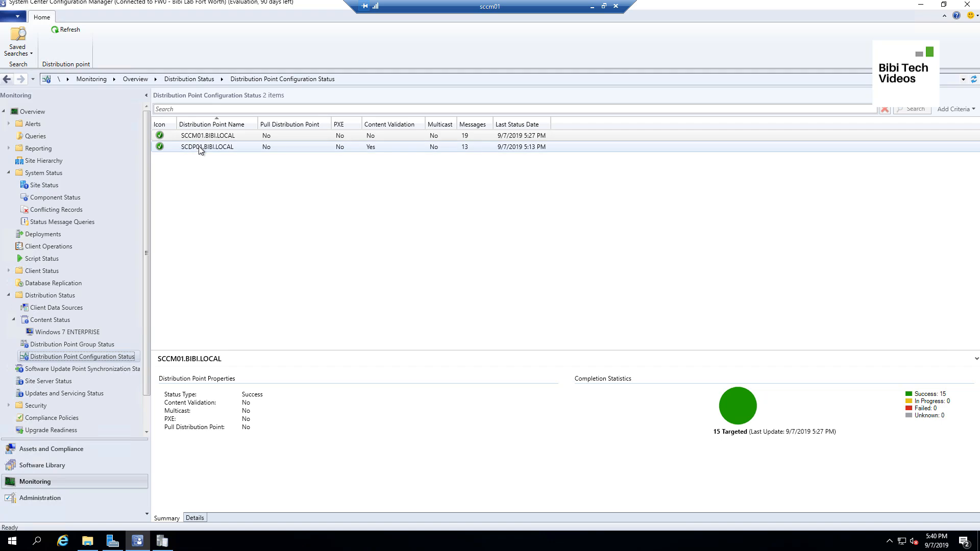
left_click(214, 146)
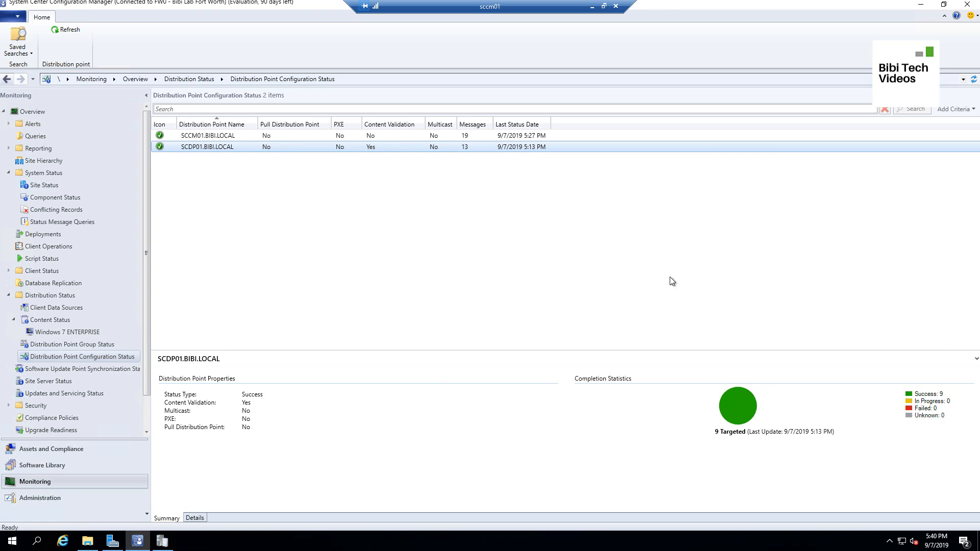
left_click(195, 520)
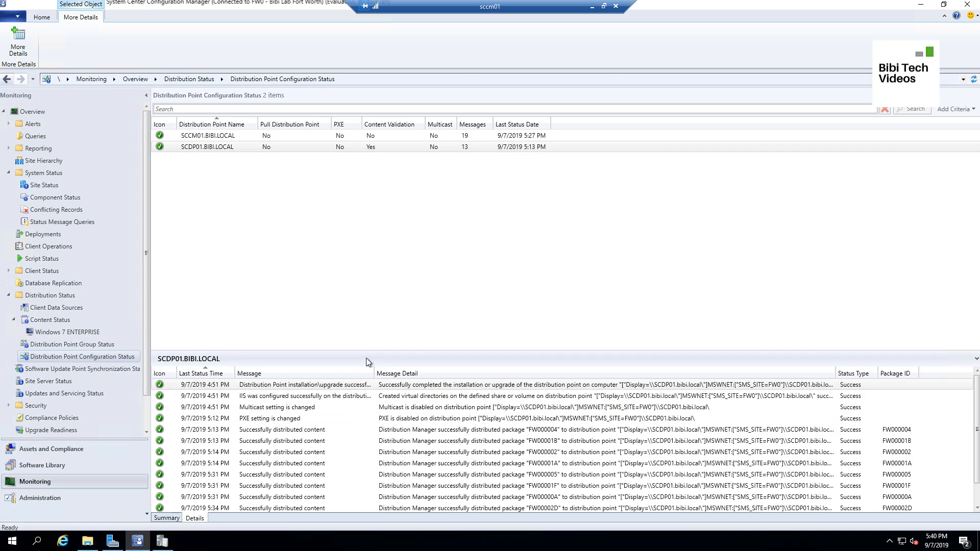
left_click_drag(369, 351, 377, 237)
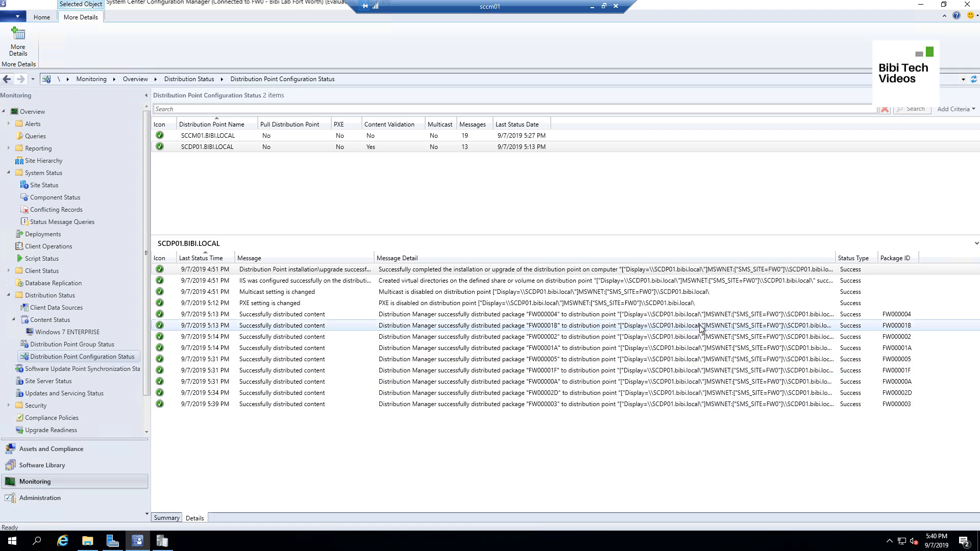
- Leave the sccm01 remote session, switch to the VMware ESXi web client and sign in as root with the saved credentials
left_click(591, 6)
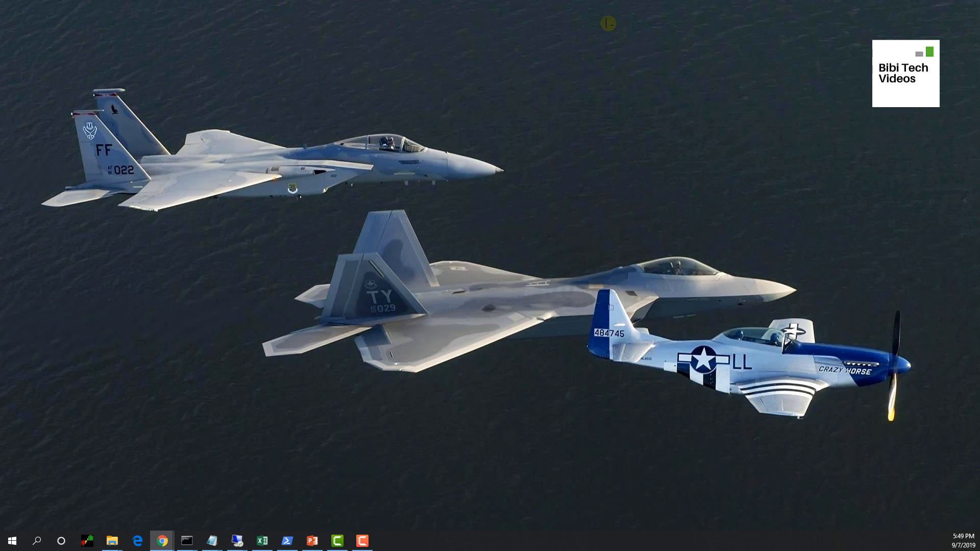
left_click_drag(979, 42, 529, 53)
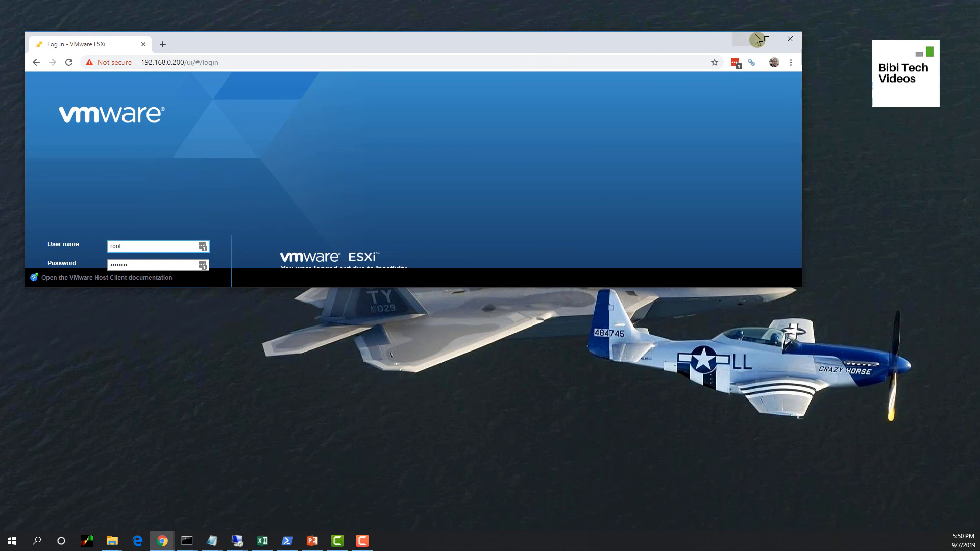
left_click(767, 38)
left_click(183, 260)
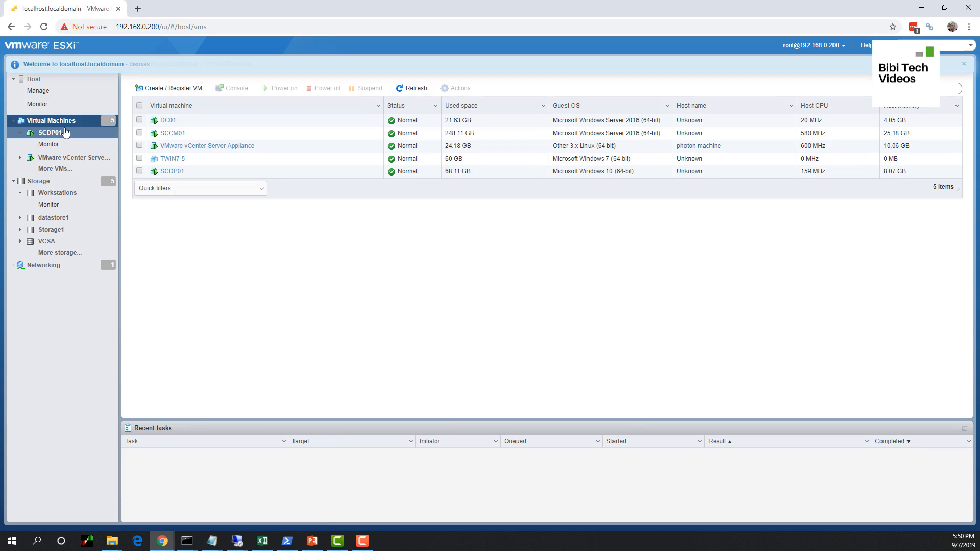
- Start creating a new virtual machine, name it TWin7-7 and copy the name
left_click(196, 88)
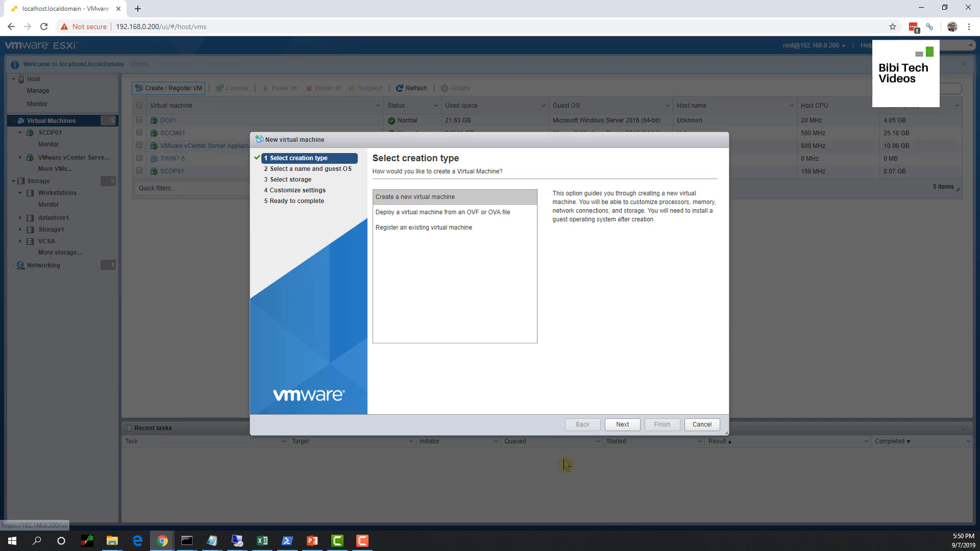
left_click(438, 198)
left_click(623, 424)
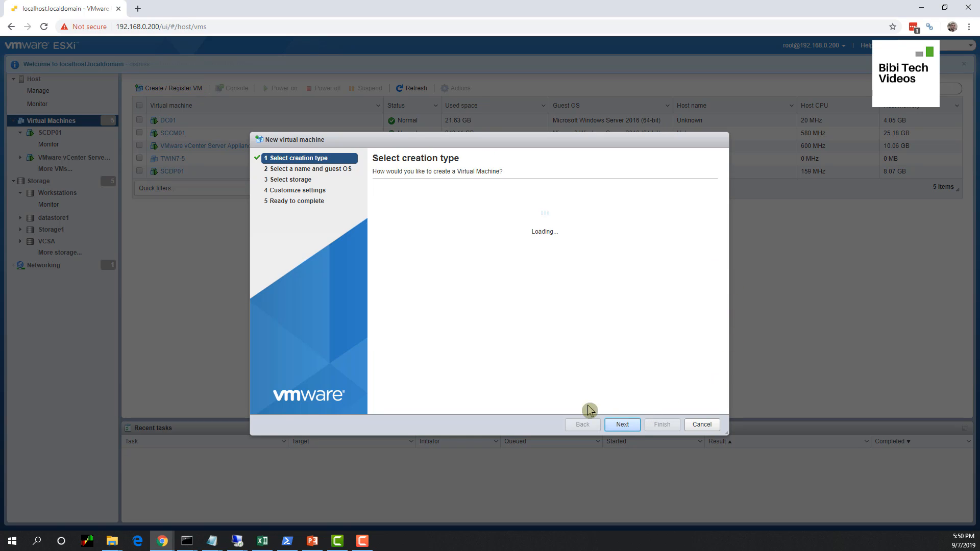
left_click(451, 207)
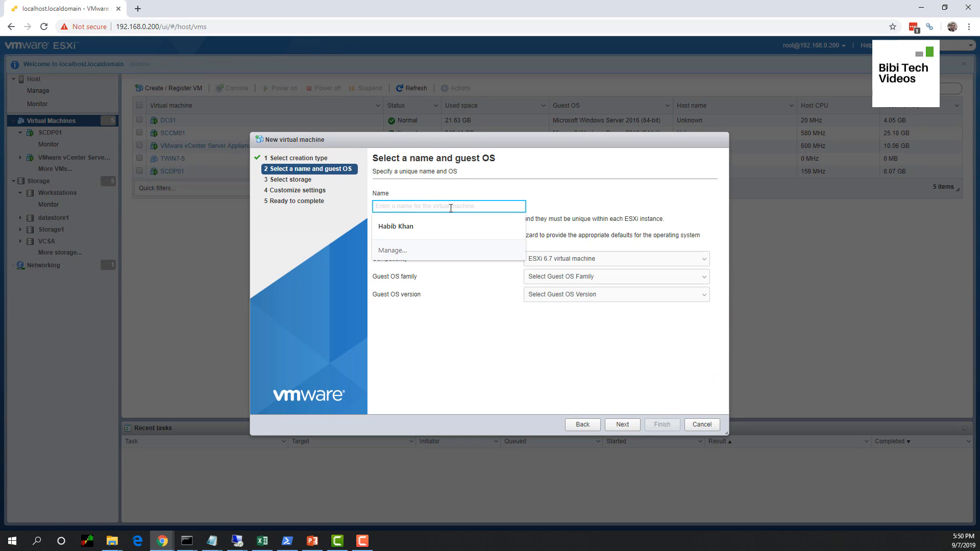
type("SC")
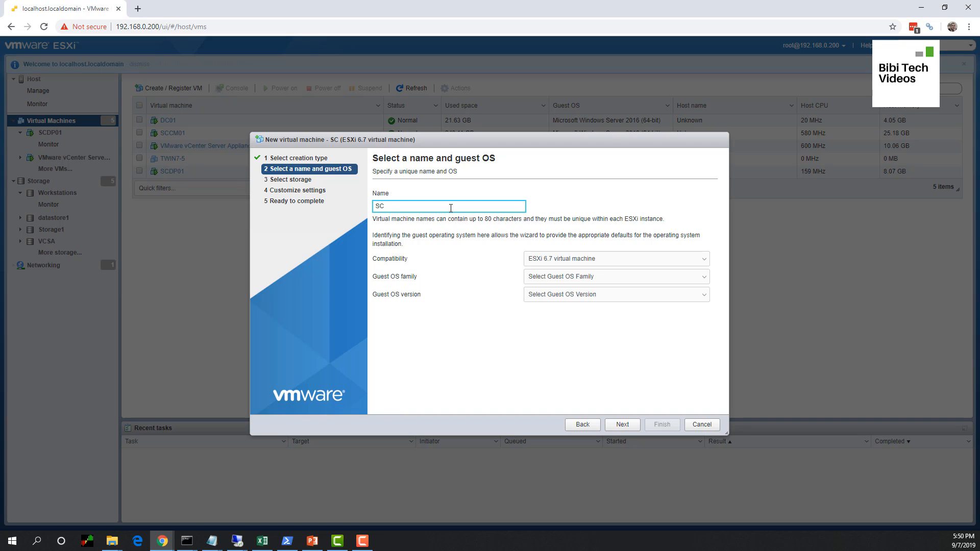
key("BackSpace")
key("BackSpace")
type("W")
key("BackSpace")
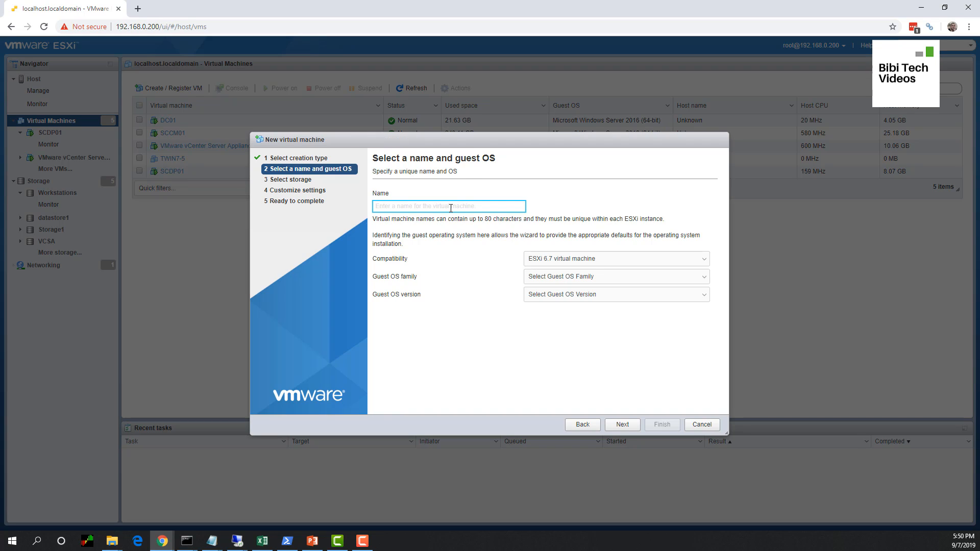
type("TWin")
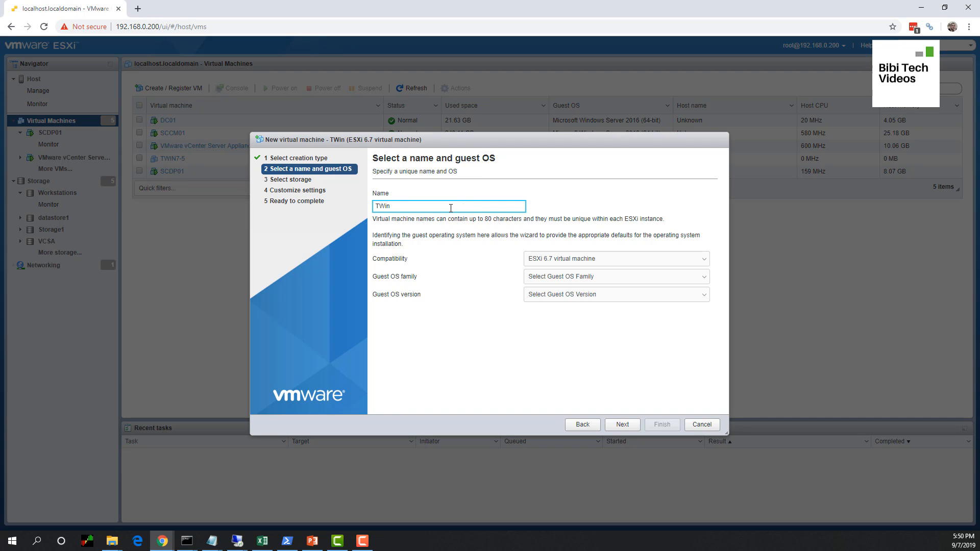
type("7-7")
right_click(402, 205)
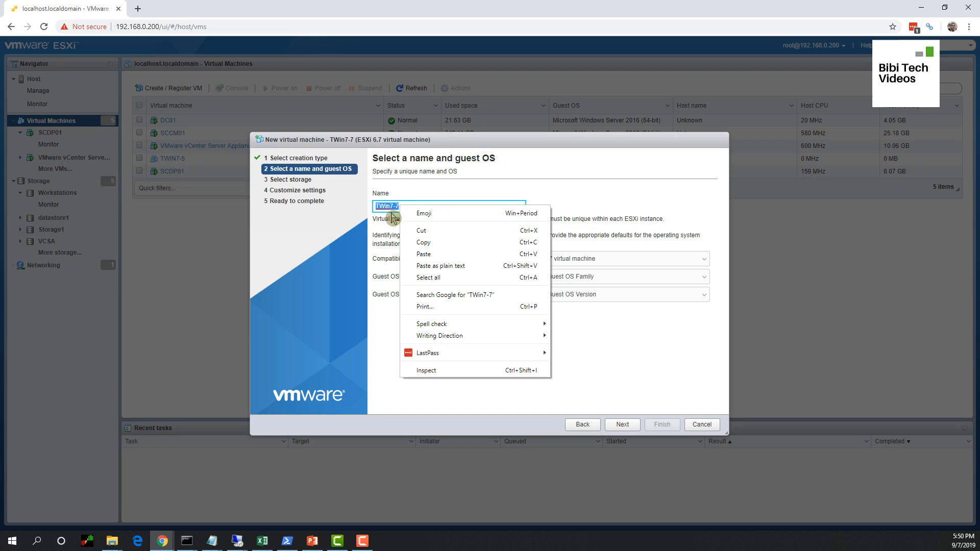
left_click(437, 247)
- Set the new machine's guest OS family to Windows and its version to Microsoft Windows 7 (64-bit)
left_click(608, 278)
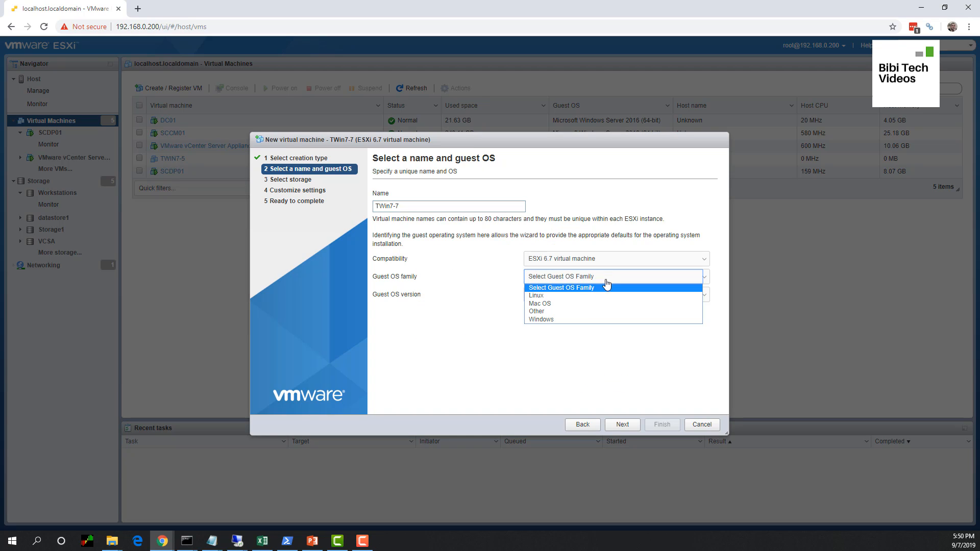
left_click(553, 317)
left_click(569, 296)
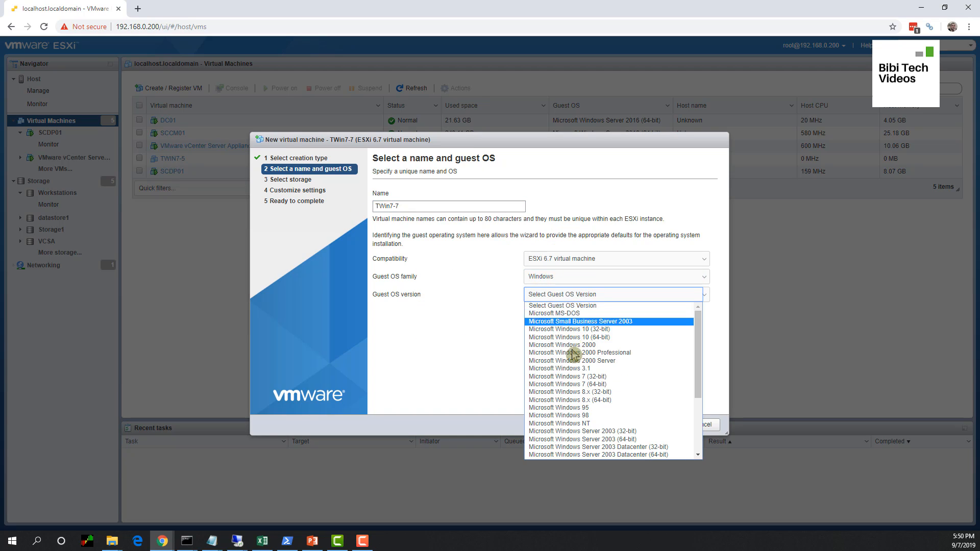
scroll(613, 404, "down", 3)
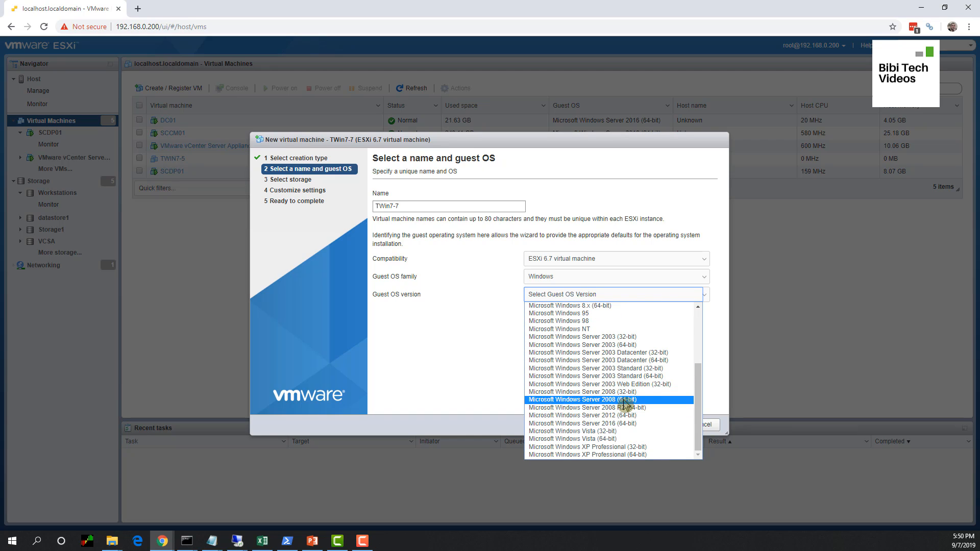
scroll(619, 408, "up", 3)
left_click(610, 385)
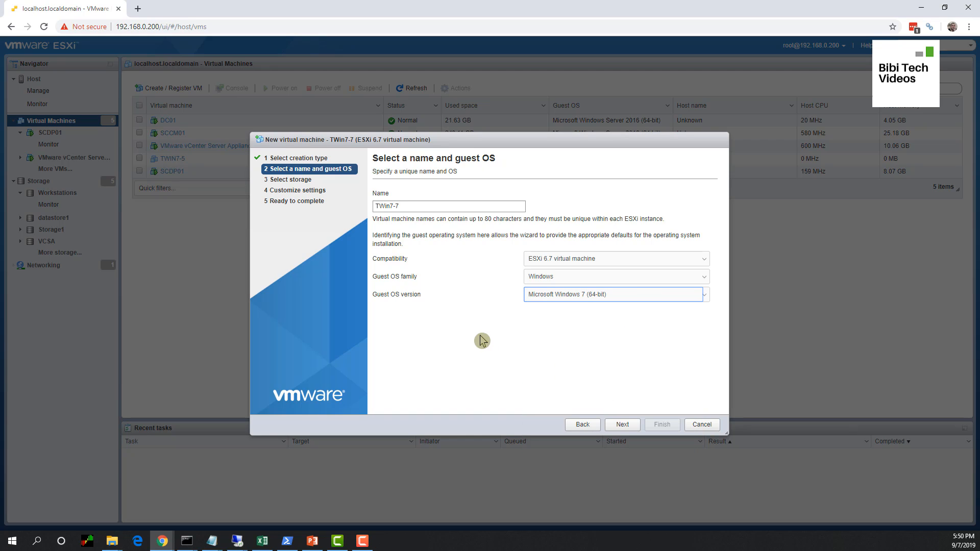
left_click(627, 426)
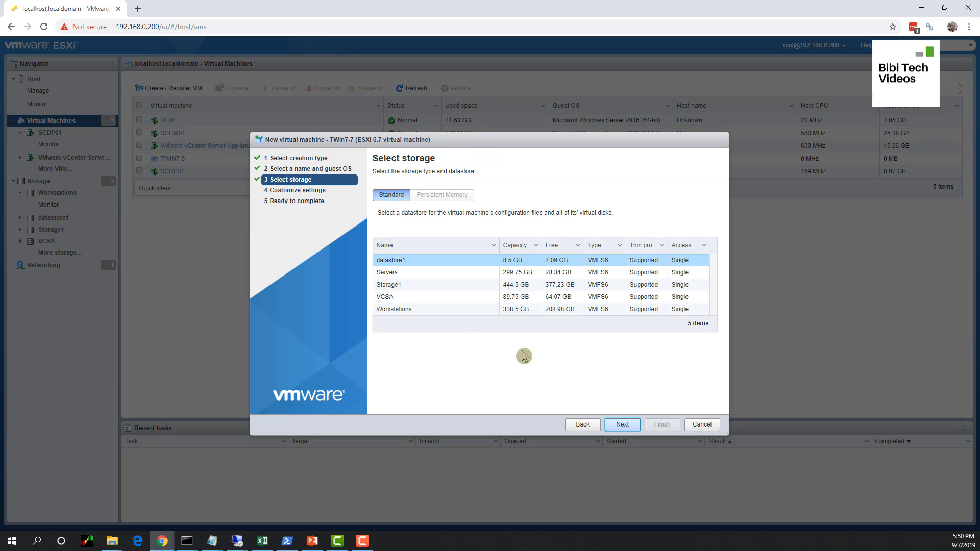
- Place the virtual machine on the Workstations datastore and set its memory to 8 GB
left_click(403, 311)
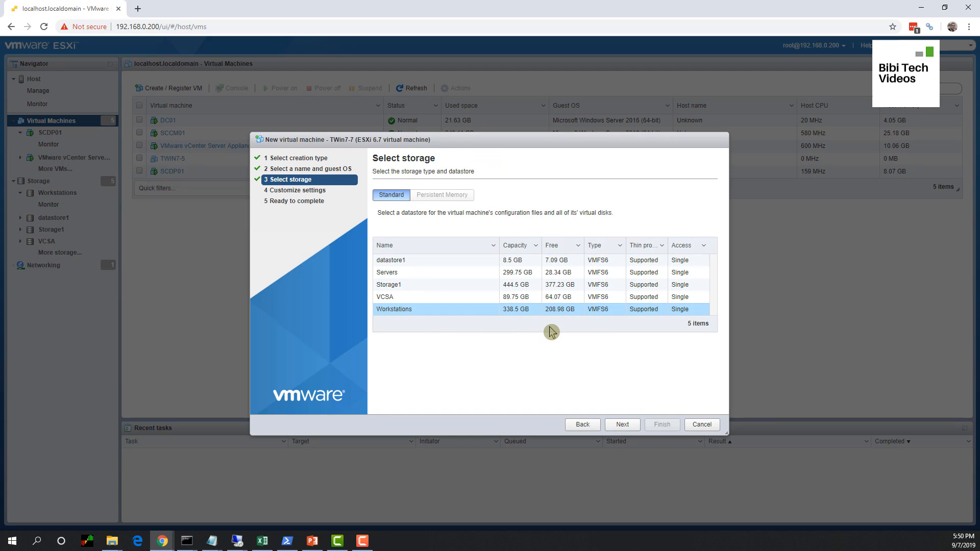
left_click(623, 426)
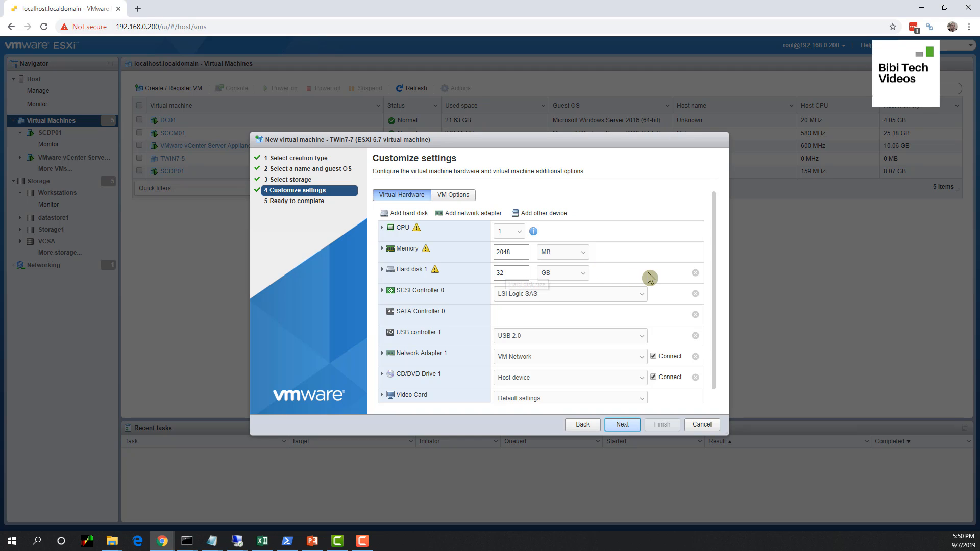
left_click(581, 253)
left_click(570, 276)
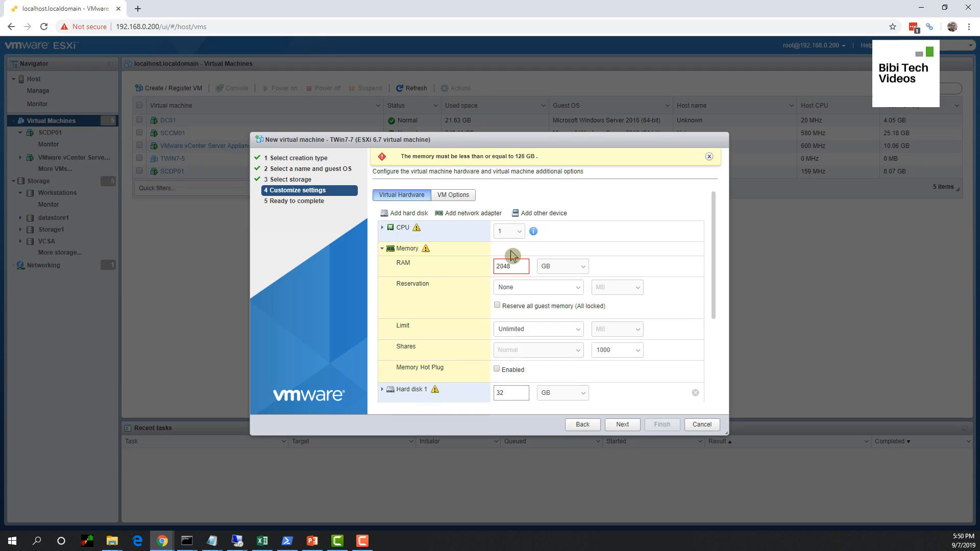
double_click(516, 264)
type("8")
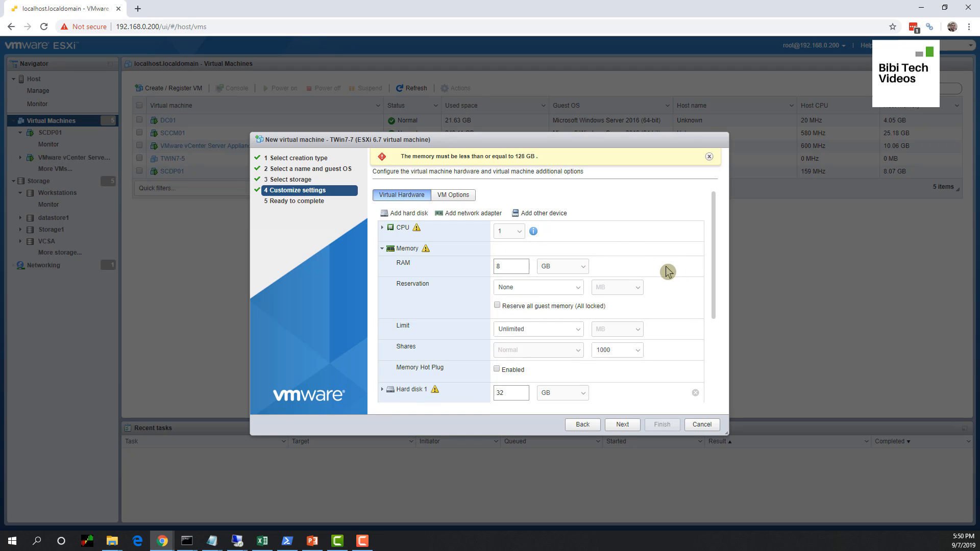
- Finish creating TWin7-7 with a 40 GB hard disk, and open the new virtual machine
double_click(524, 389)
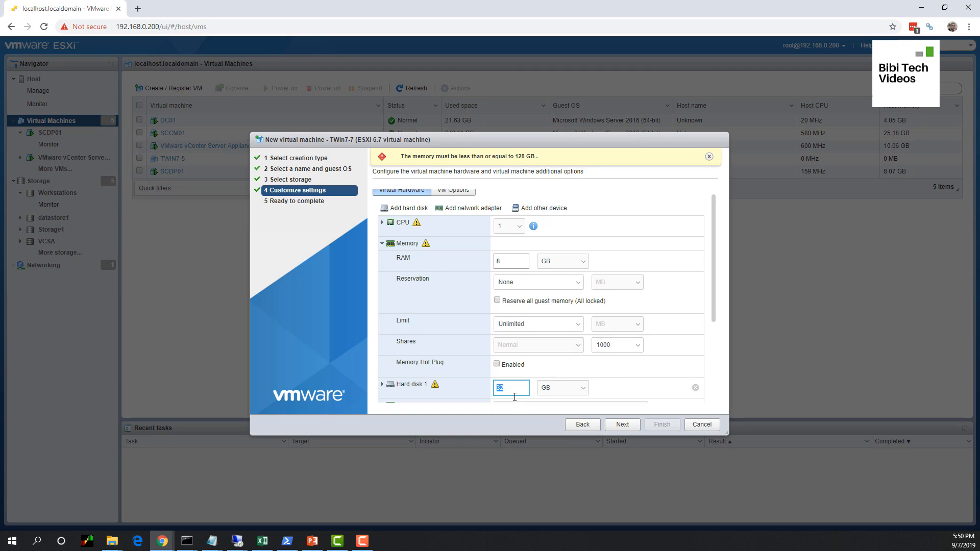
scroll(526, 393, "down", 1)
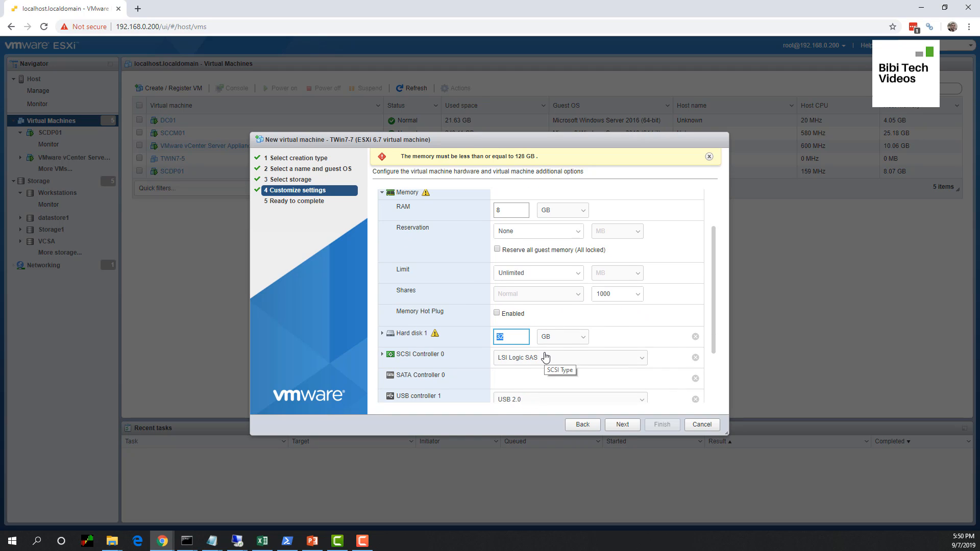
type("40")
left_click(666, 326)
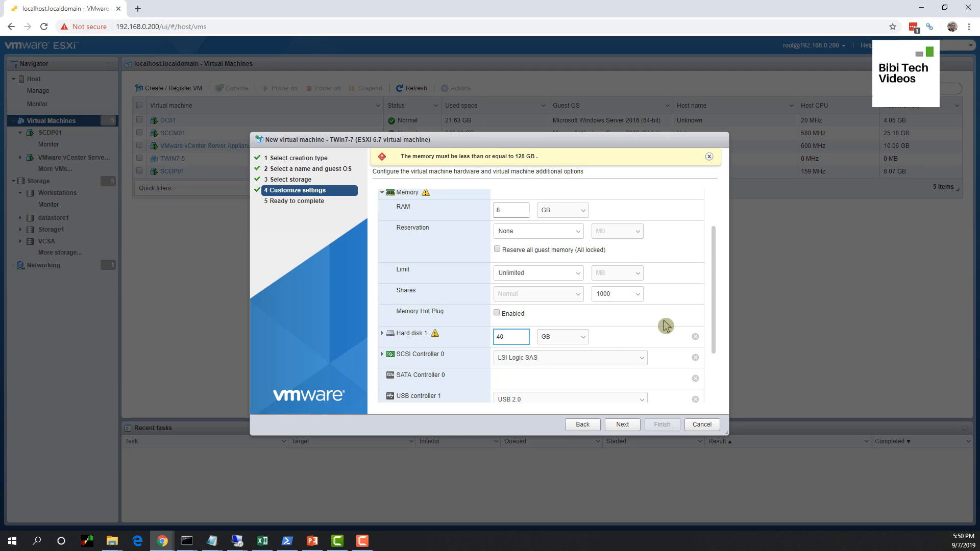
left_click(626, 426)
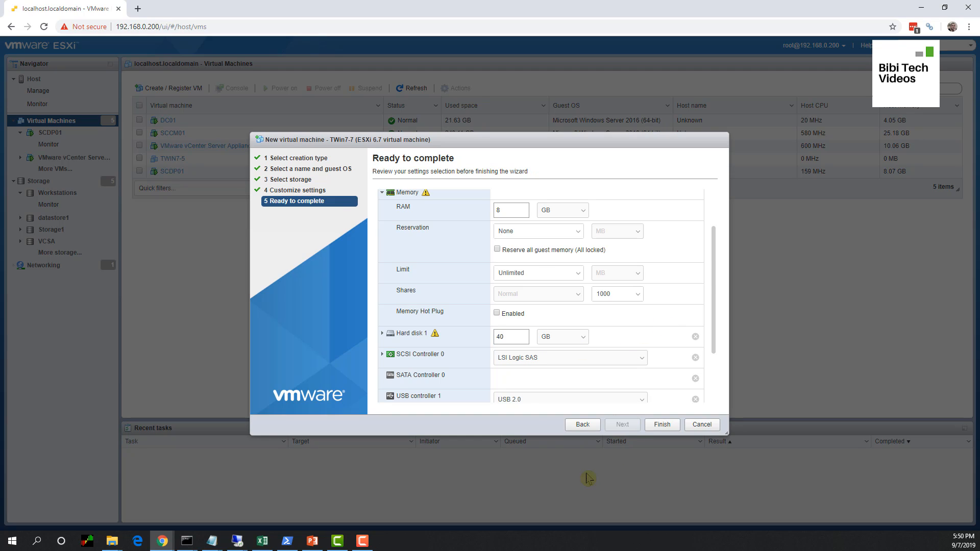
left_click(660, 424)
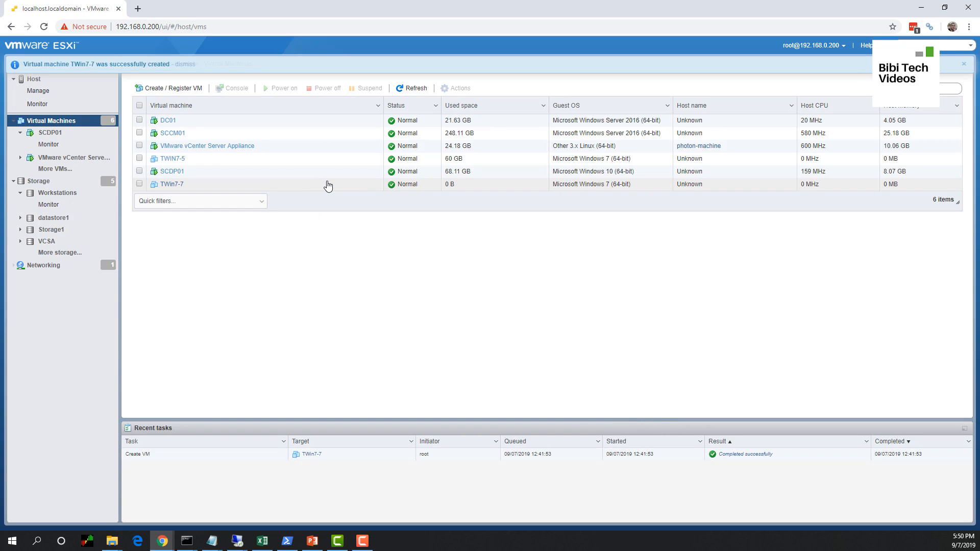
left_click(171, 185)
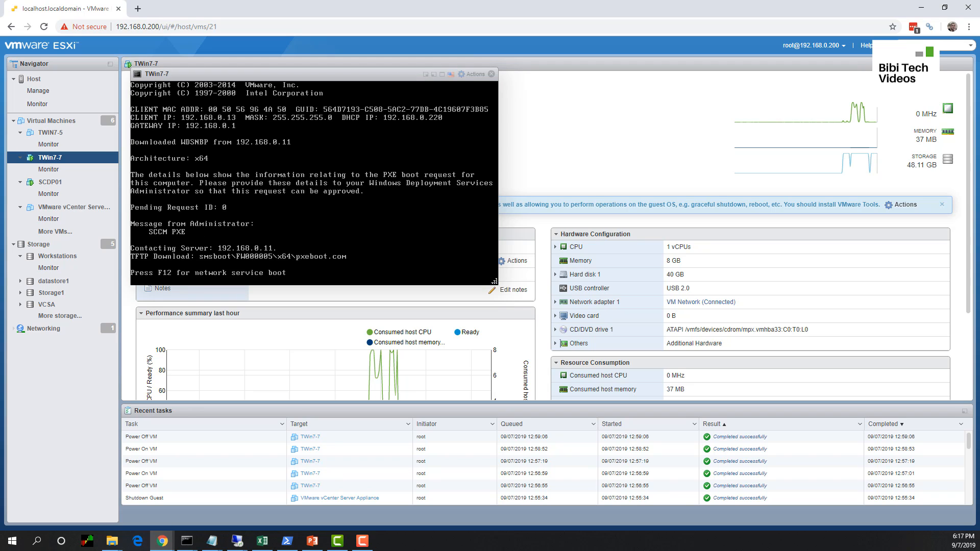
- Boot TWin7-7 from the network and choose the Windows 7 Enterprise X64 ver 1.0 task sequence
key("F12")
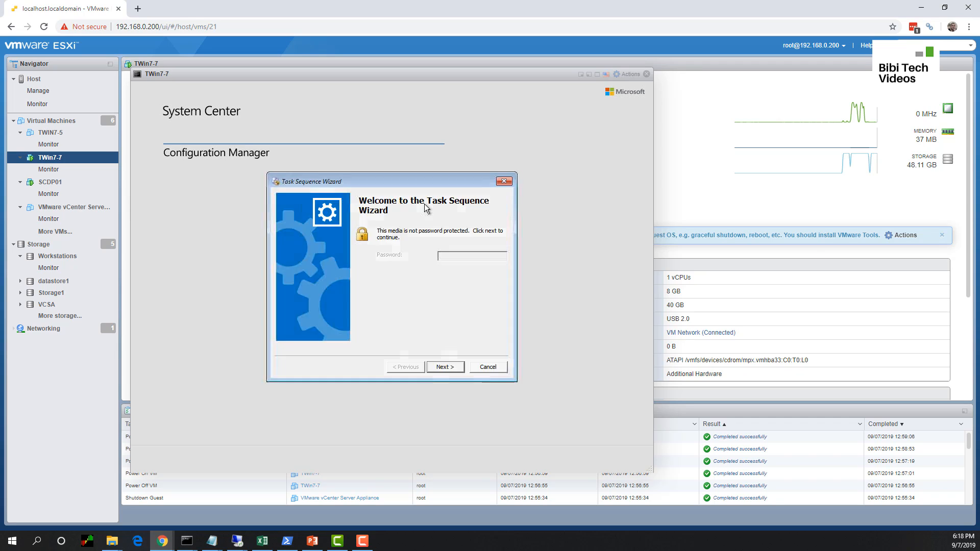
left_click(445, 368)
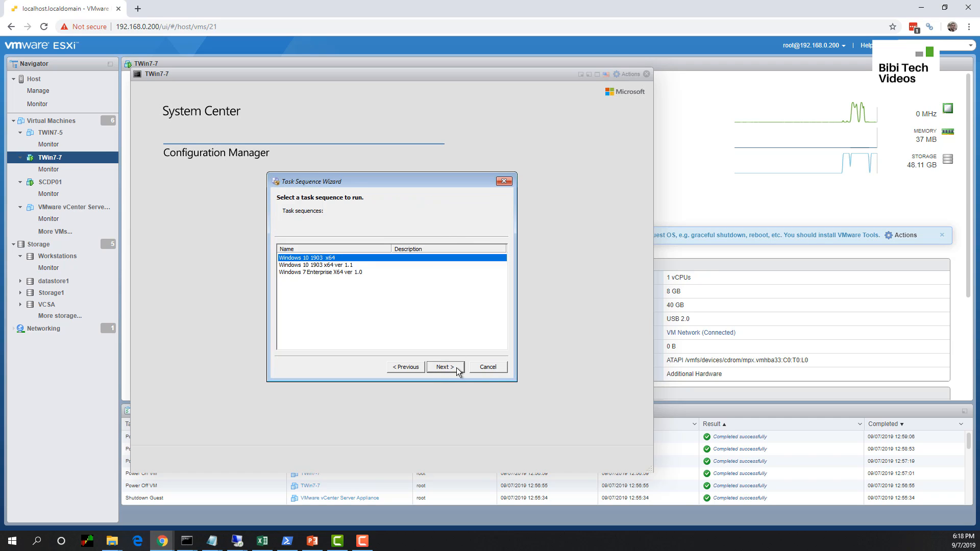
left_click(336, 273)
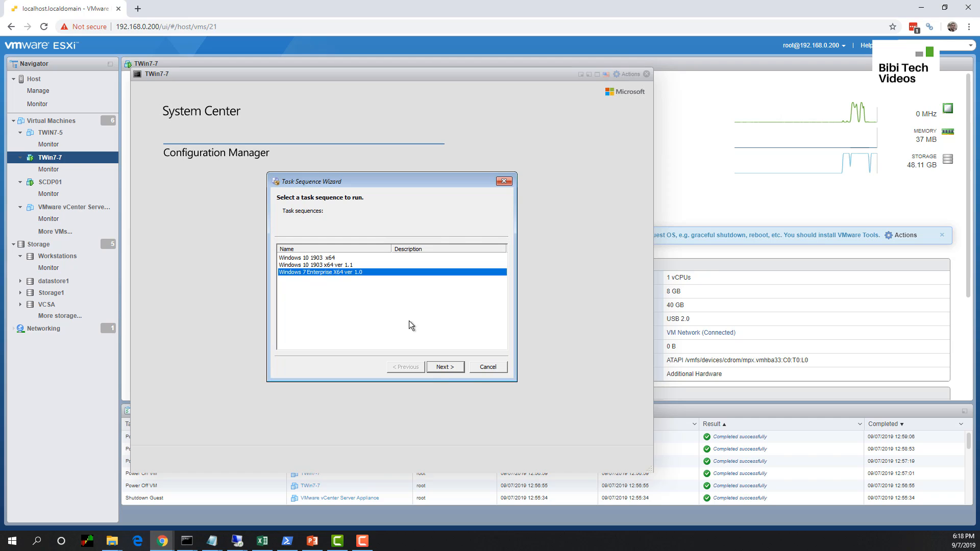
left_click(435, 368)
- Set the OSDComputerName variable to TWIN7-7 and start the task sequence
double_click(311, 258)
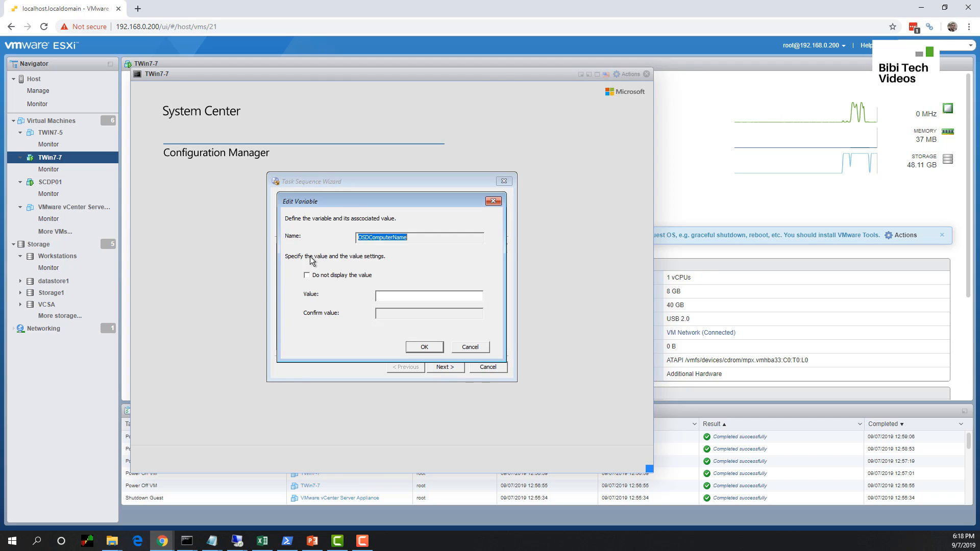
left_click(387, 296)
right_click(388, 298)
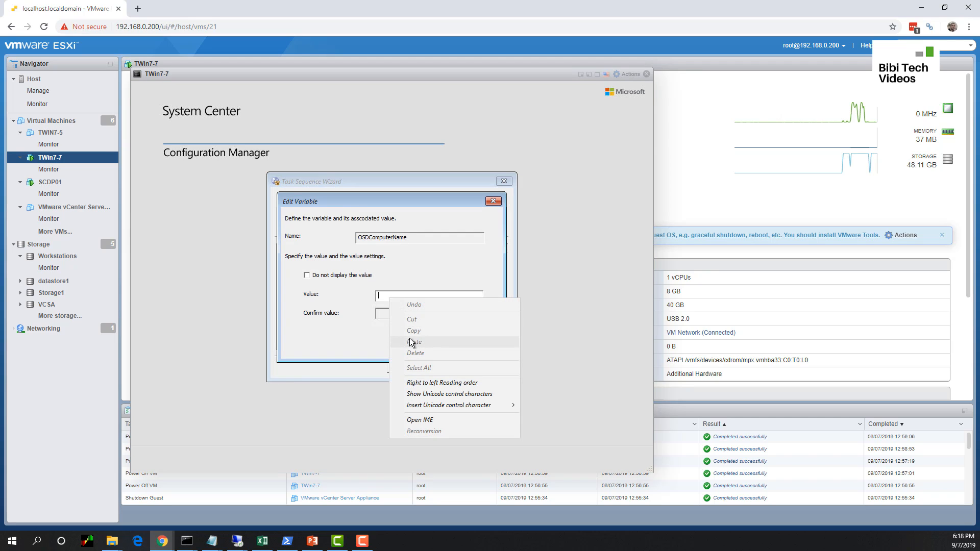
left_click(380, 294)
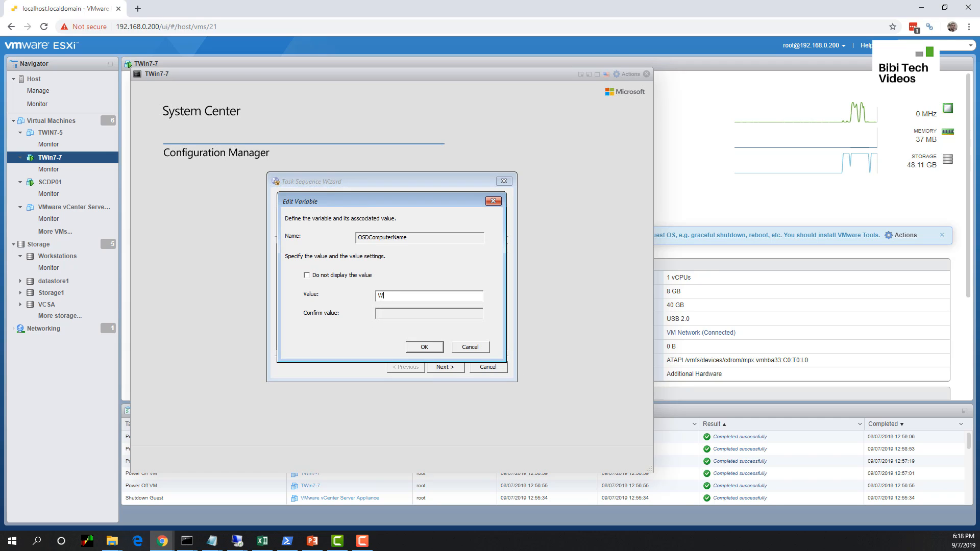
type("TWIN7-7")
left_click(423, 348)
left_click(446, 364)
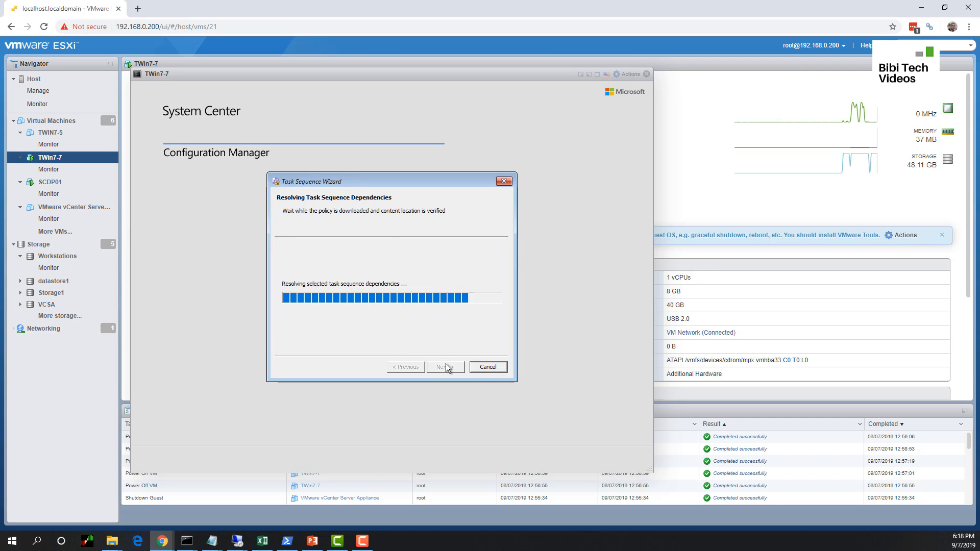